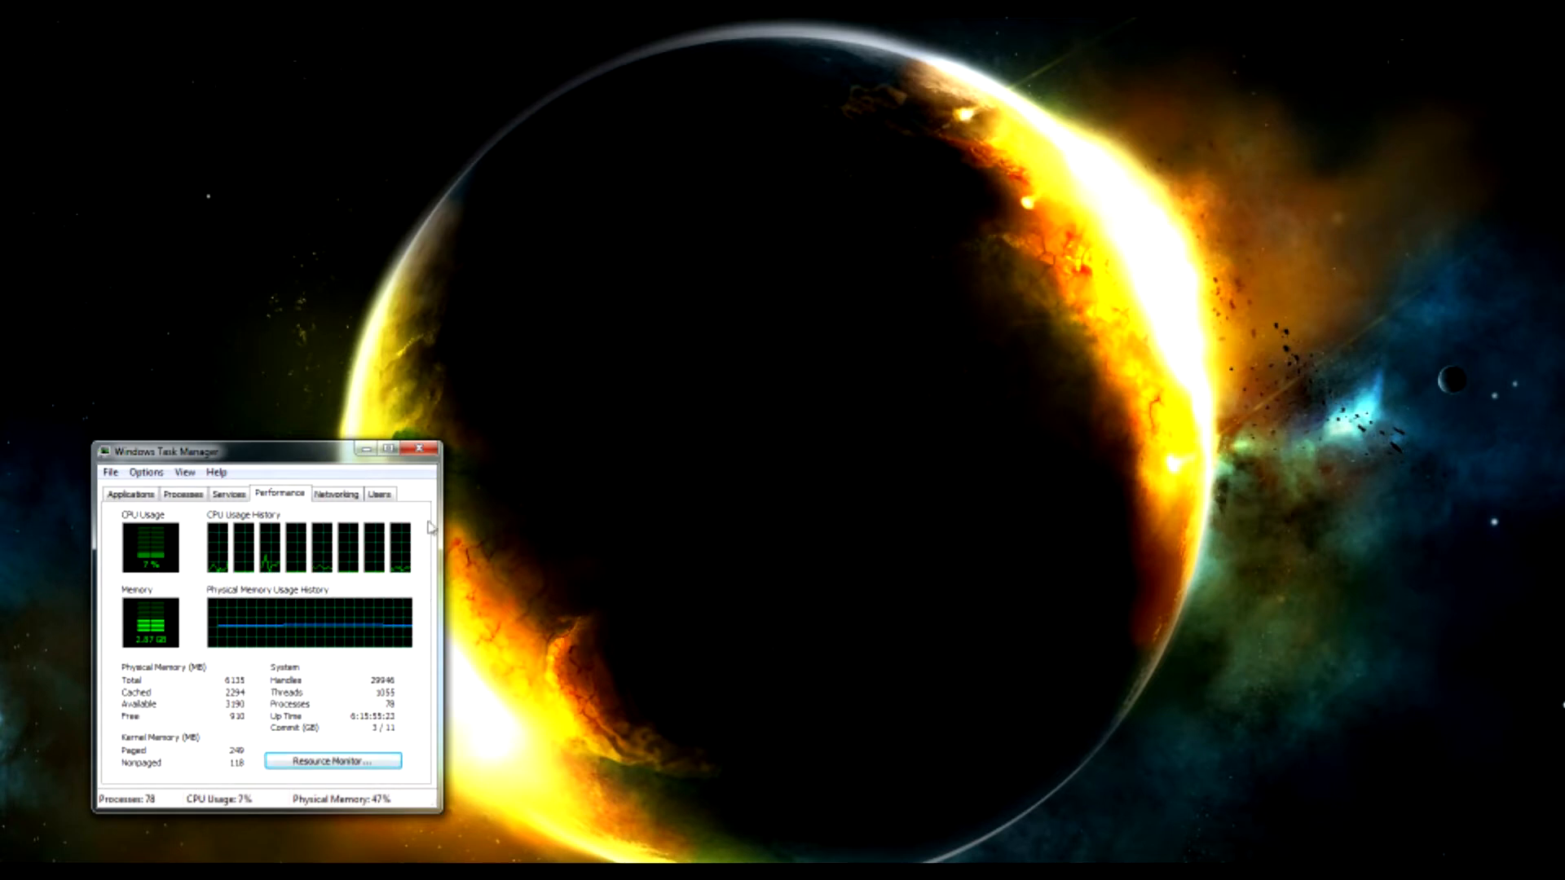
Close Windows Task Manager and switch to the tron scene 30 project in mocha Pro
{"action": "left_click", "coordinate": [424, 454]}
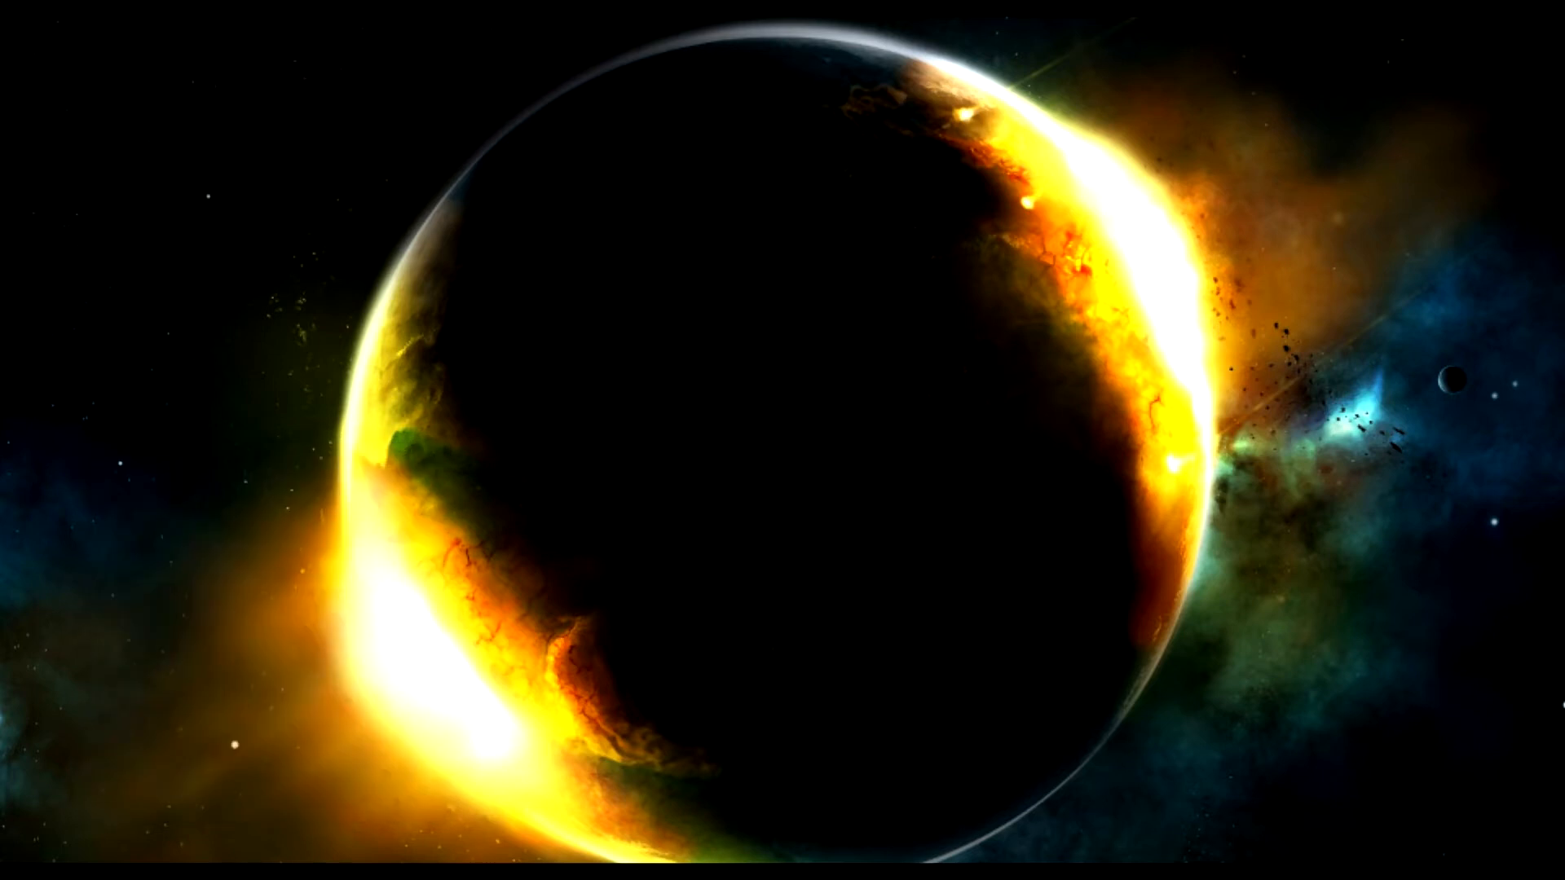
{"action": "left_click", "coordinate": [478, 870]}
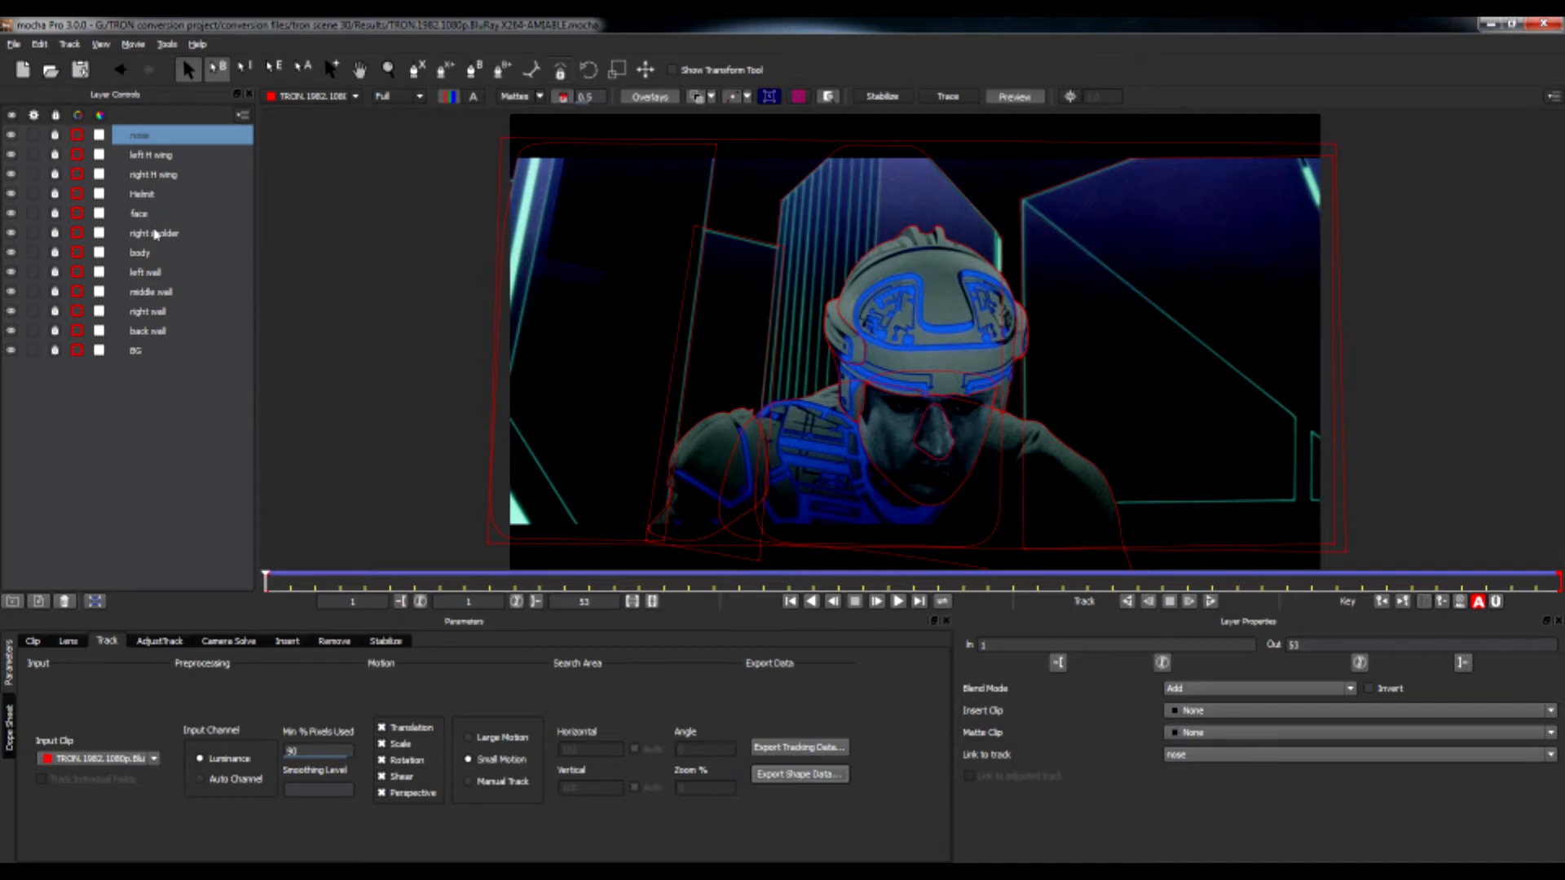
Look through the roto layers, from right H wing and right sholder down to the wall layers and BG, and the commands available for them
{"action": "left_click", "coordinate": [166, 177]}
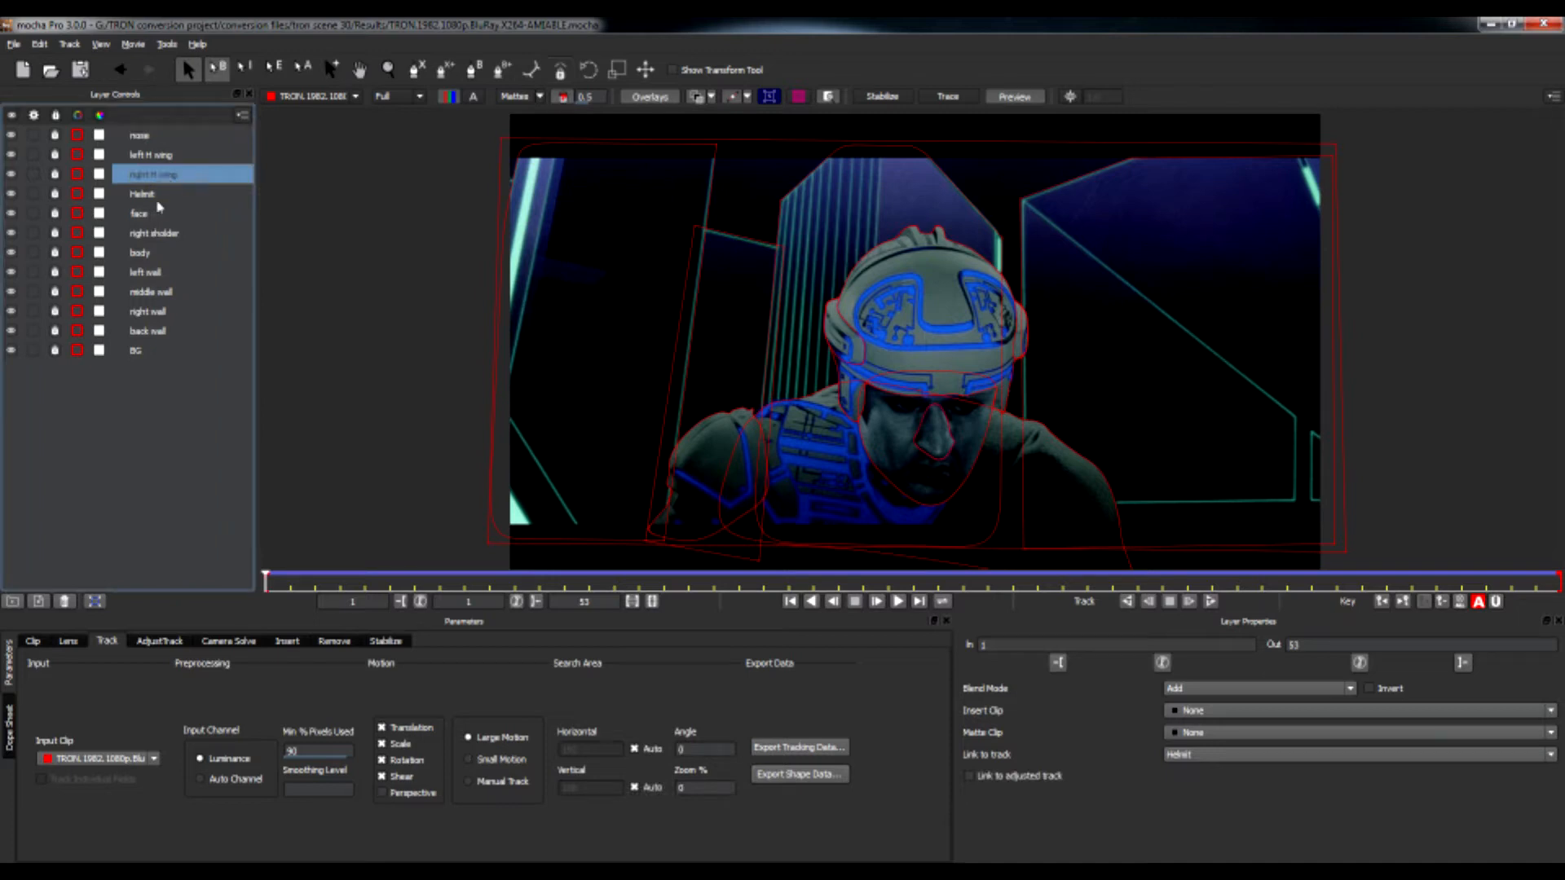
{"action": "left_click", "coordinate": [161, 233]}
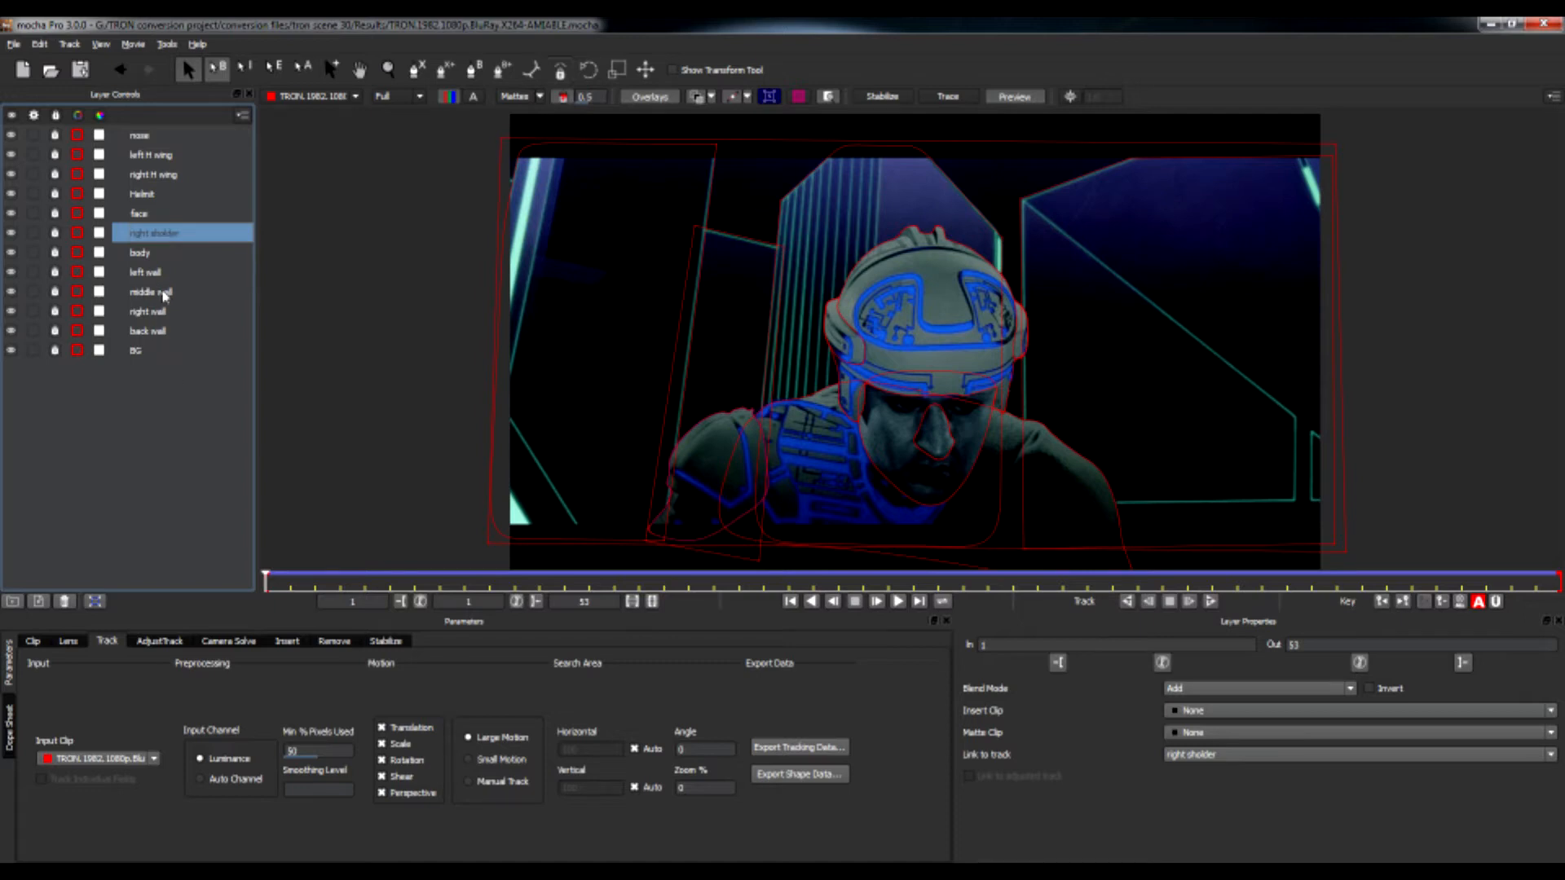
{"action": "left_click", "coordinate": [163, 293]}
{"action": "left_click", "coordinate": [153, 348], "text": "shift"}
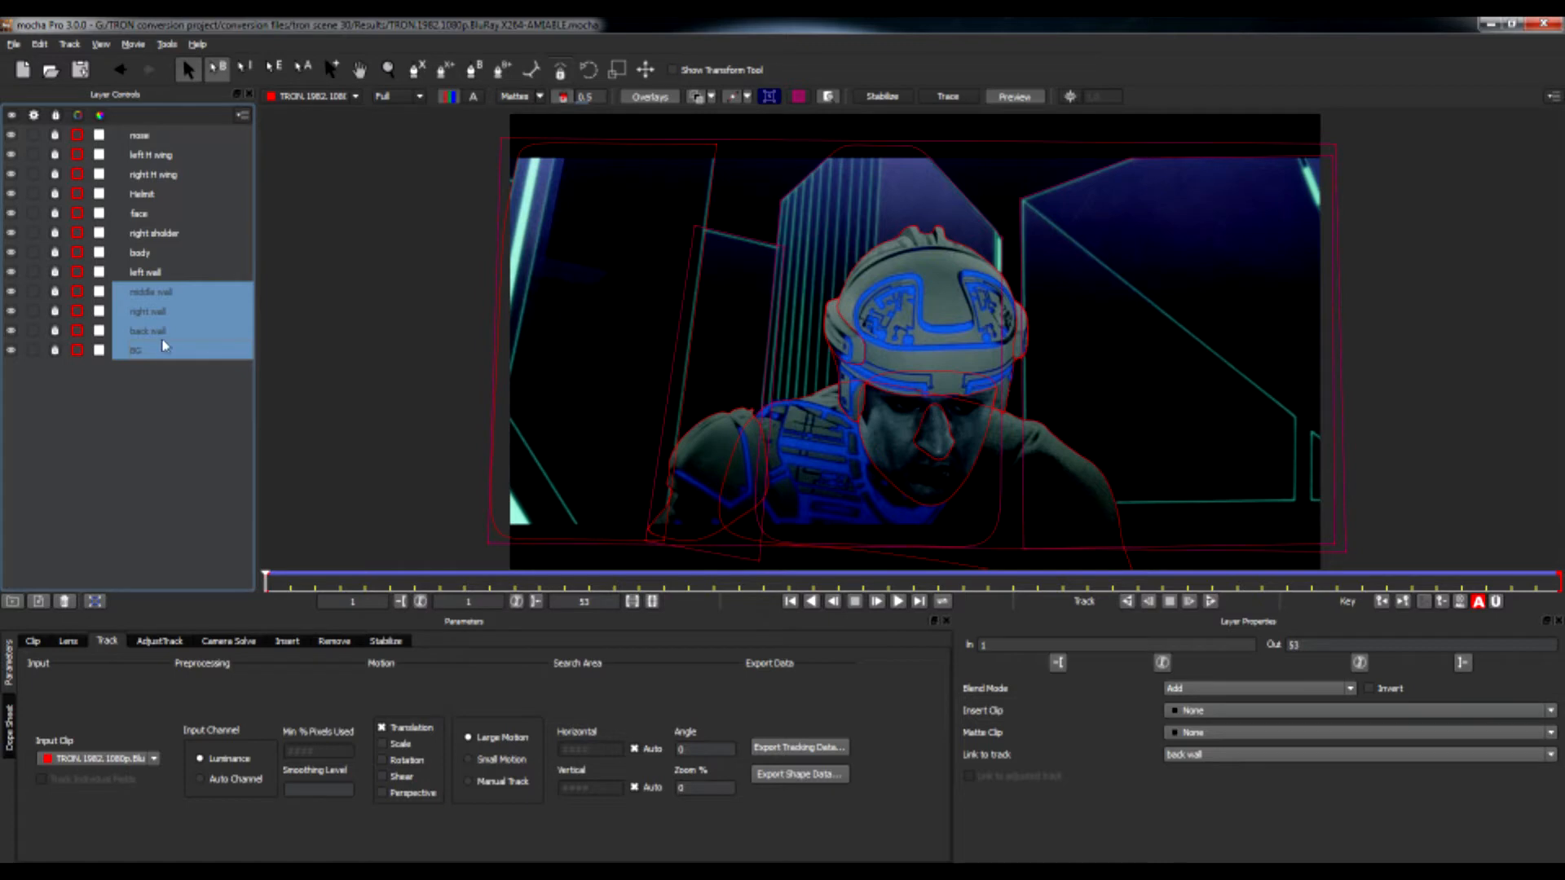
{"action": "right_click", "coordinate": [162, 346]}
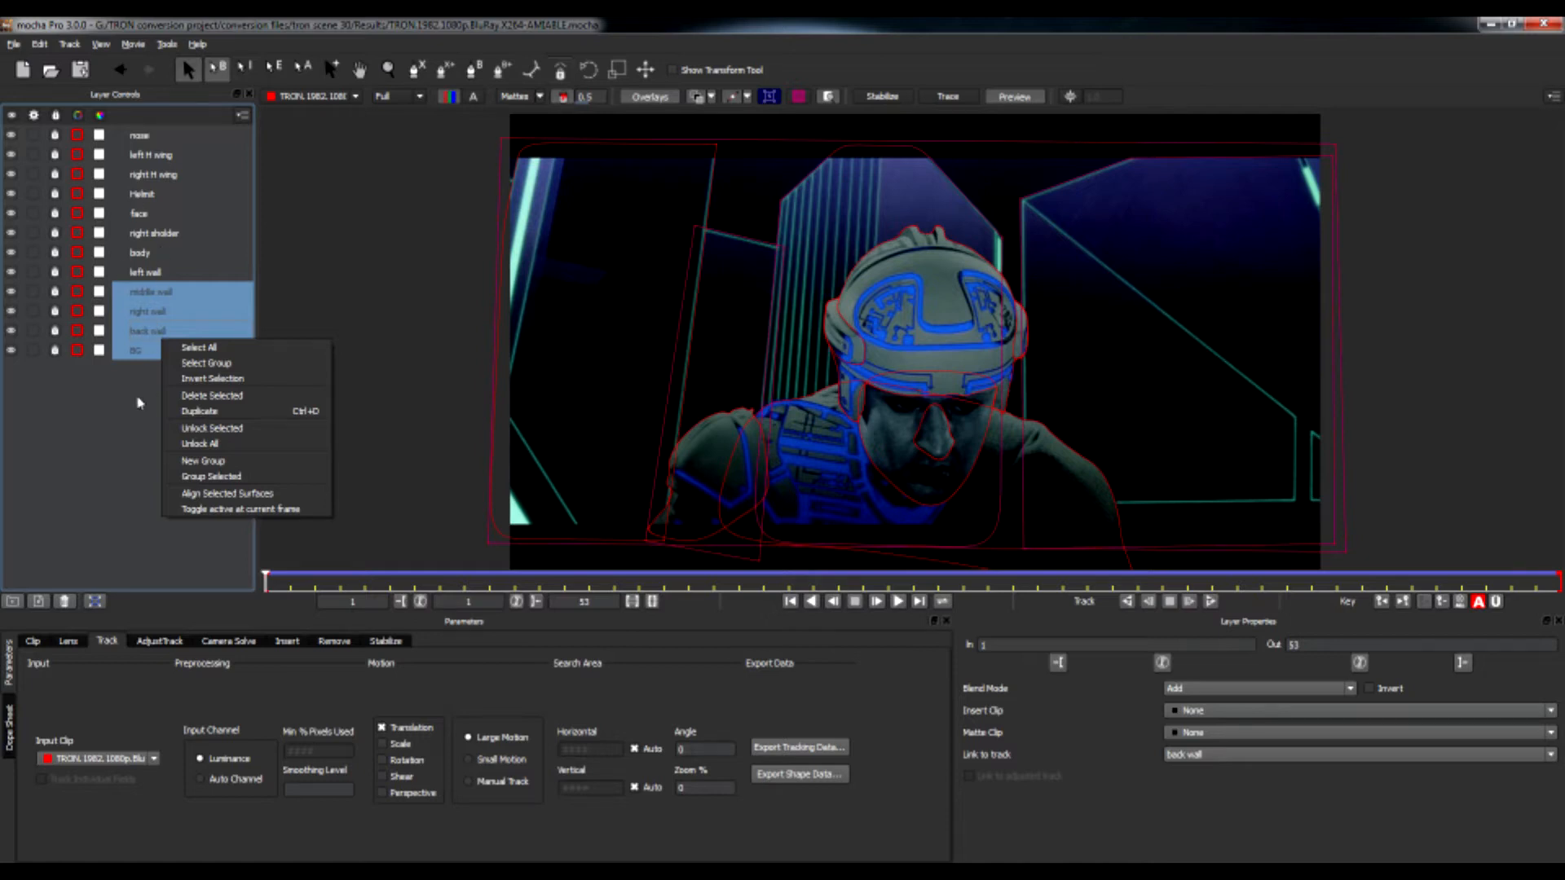
{"action": "left_click", "coordinate": [132, 438]}
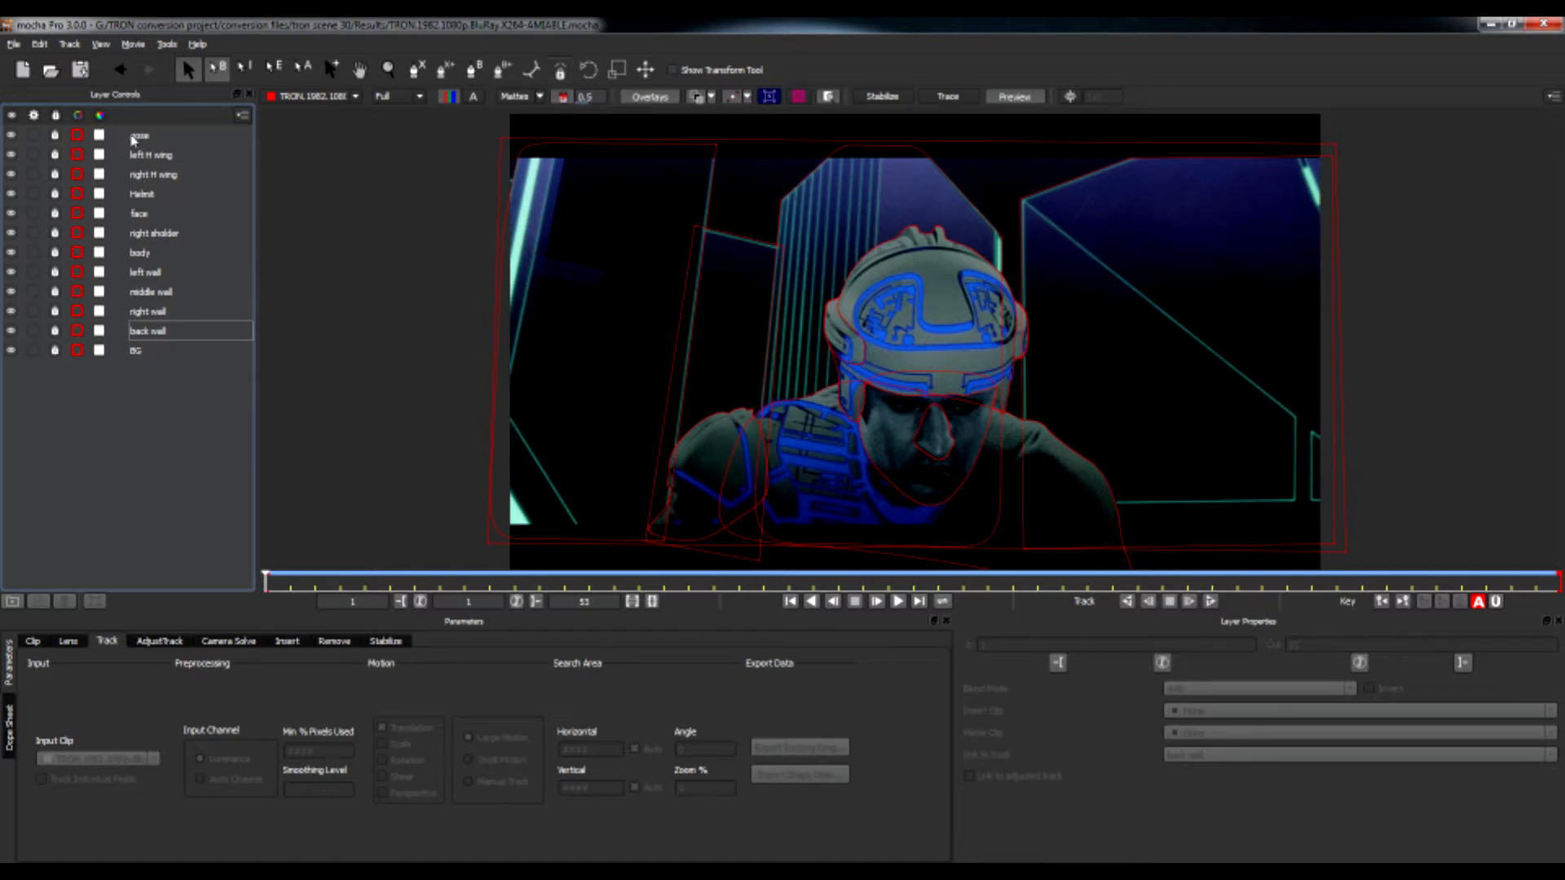
Select the nose layer and scrub between frames 1 and 23 to review how the tracked shapes follow the footage
{"action": "left_click", "coordinate": [143, 137]}
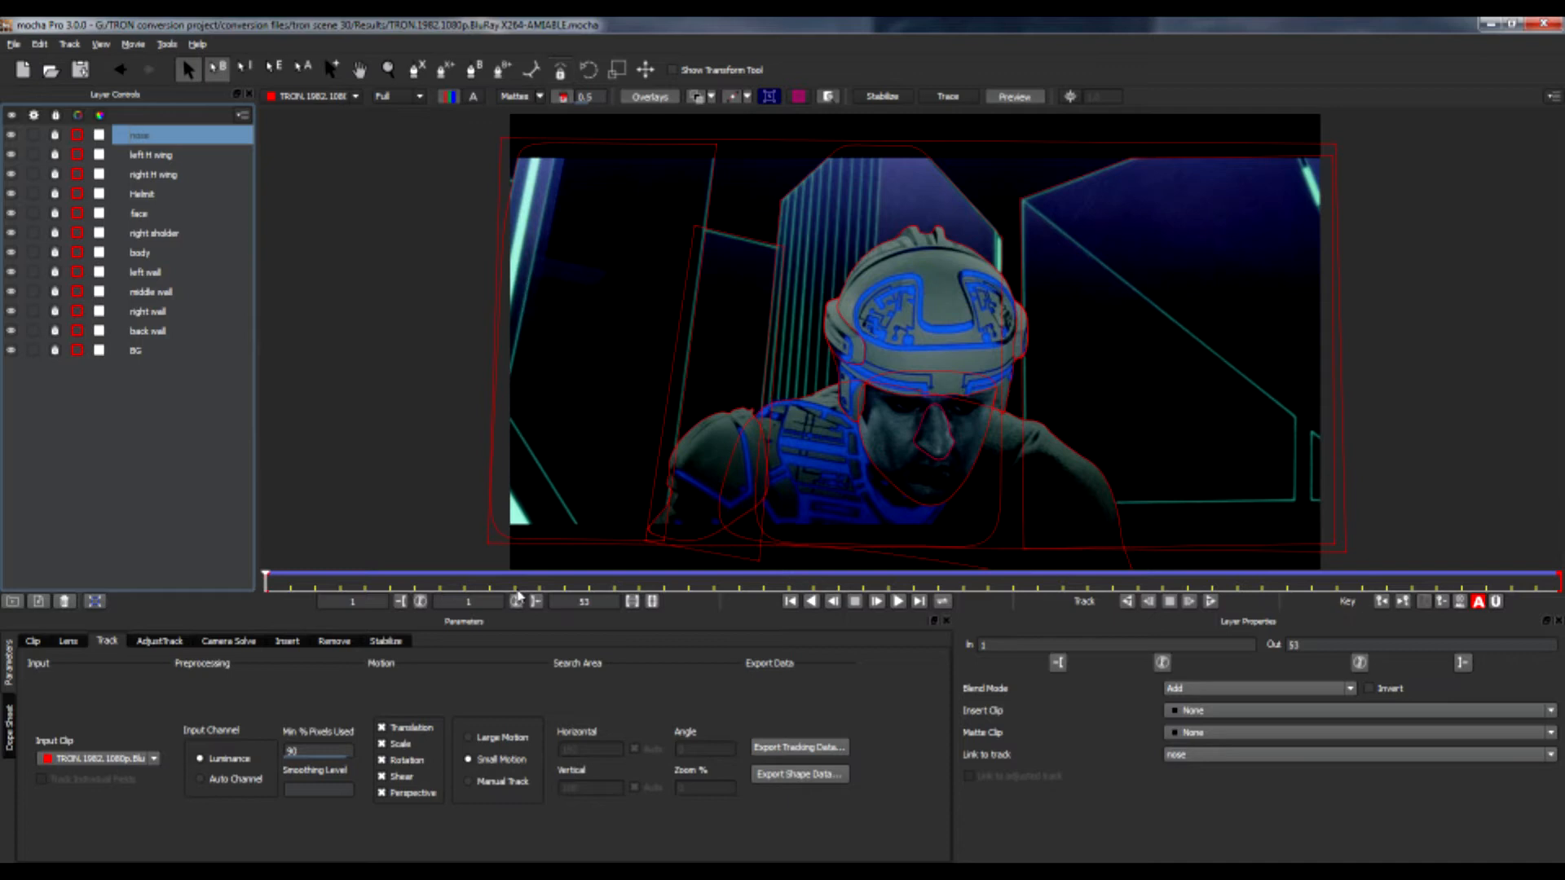
{"action": "left_click_drag", "start_coordinate": [266, 579], "coordinate": [807, 590]}
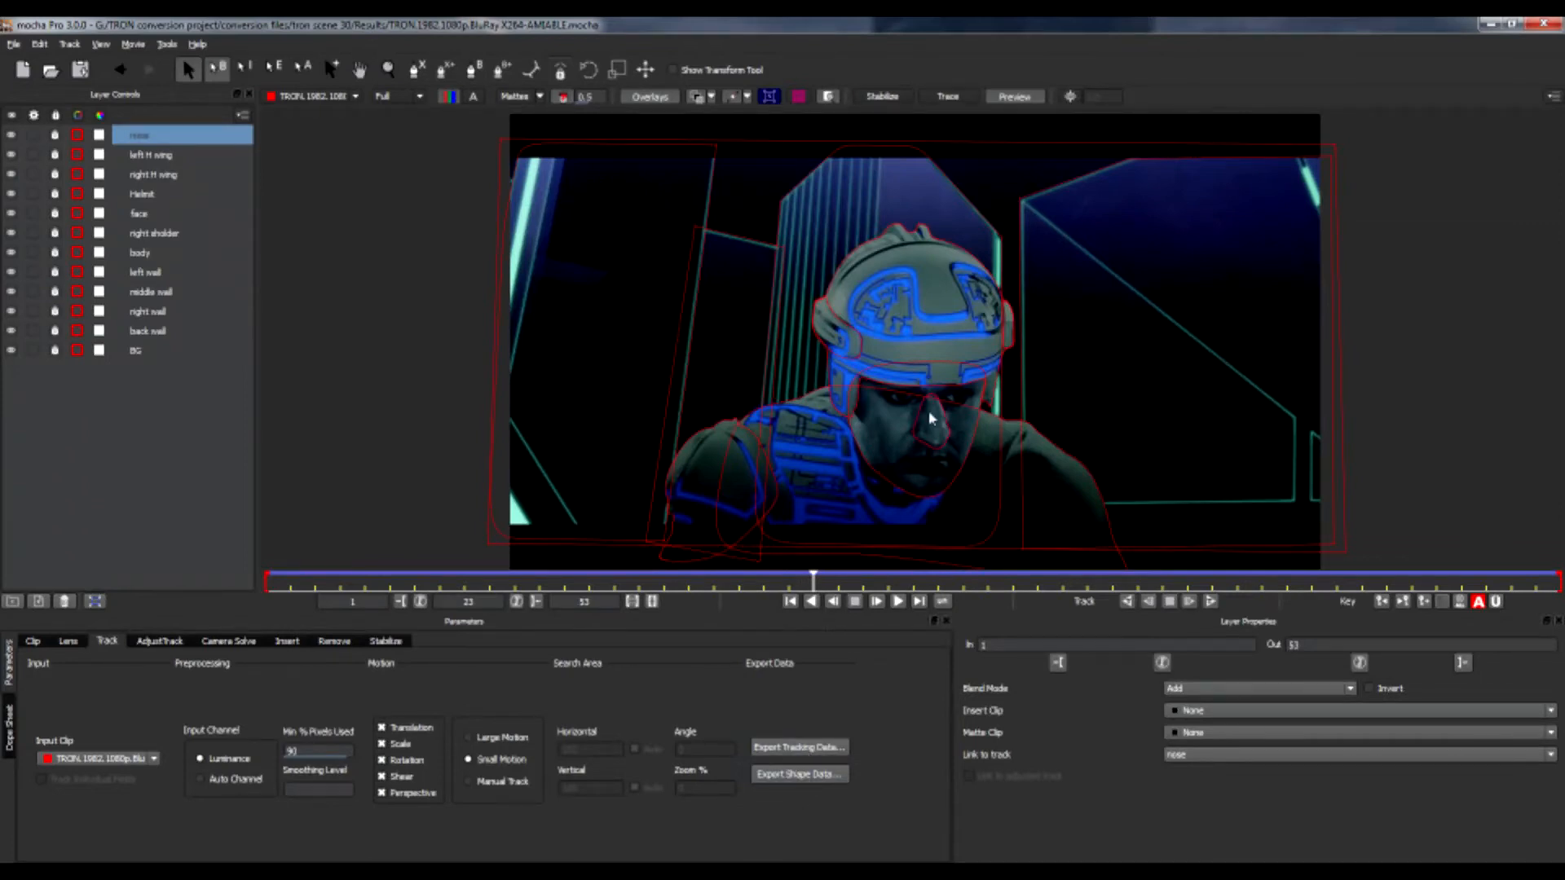
{"action": "left_click_drag", "start_coordinate": [812, 579], "coordinate": [392, 587]}
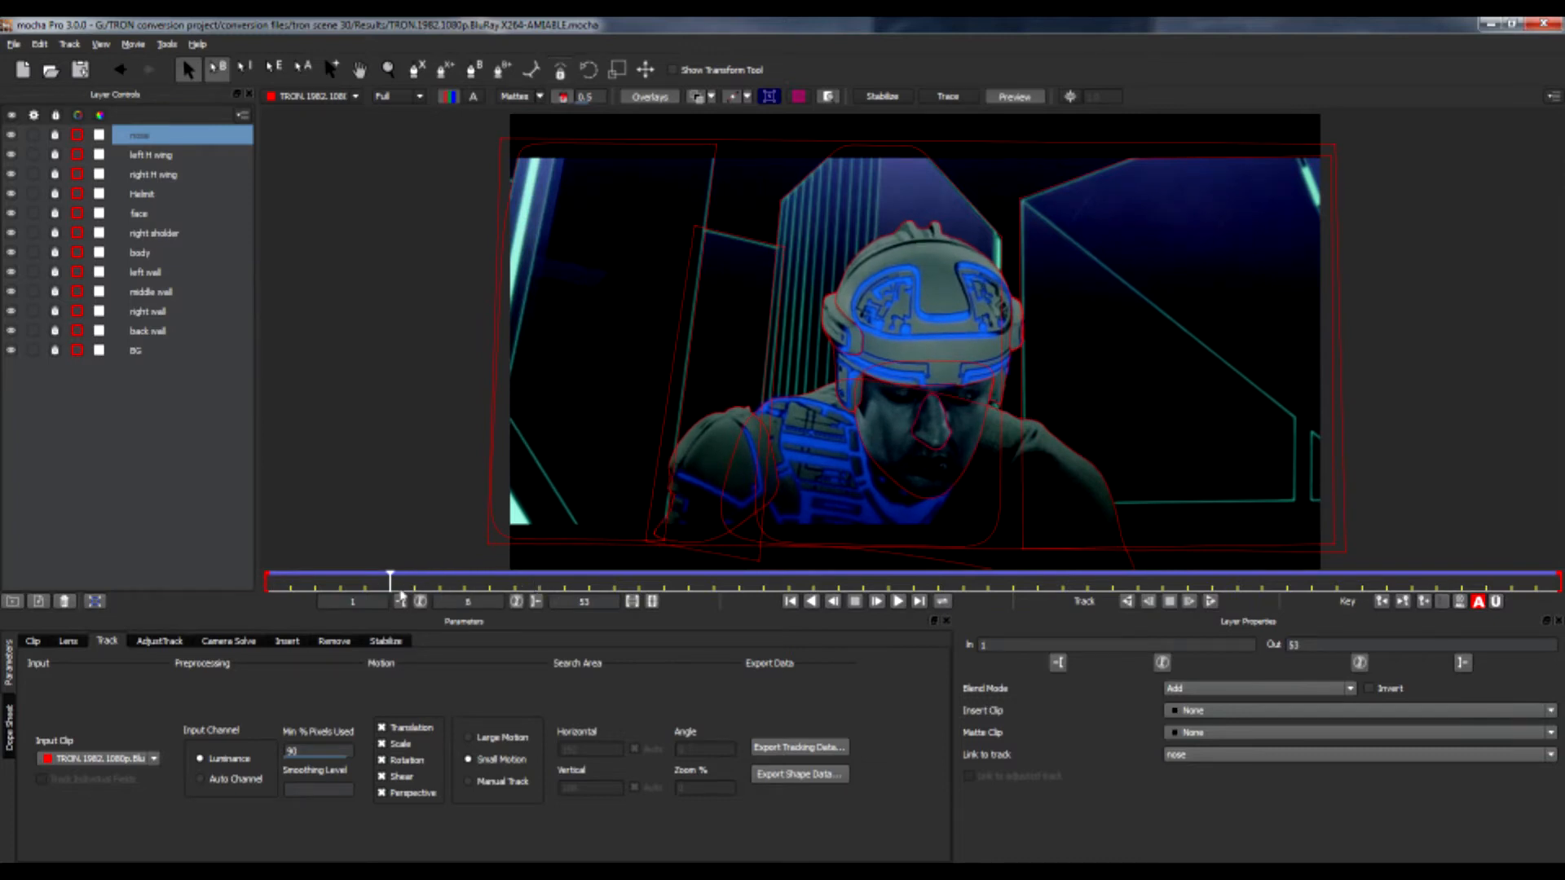
{"action": "left_click_drag", "start_coordinate": [390, 583], "coordinate": [255, 585]}
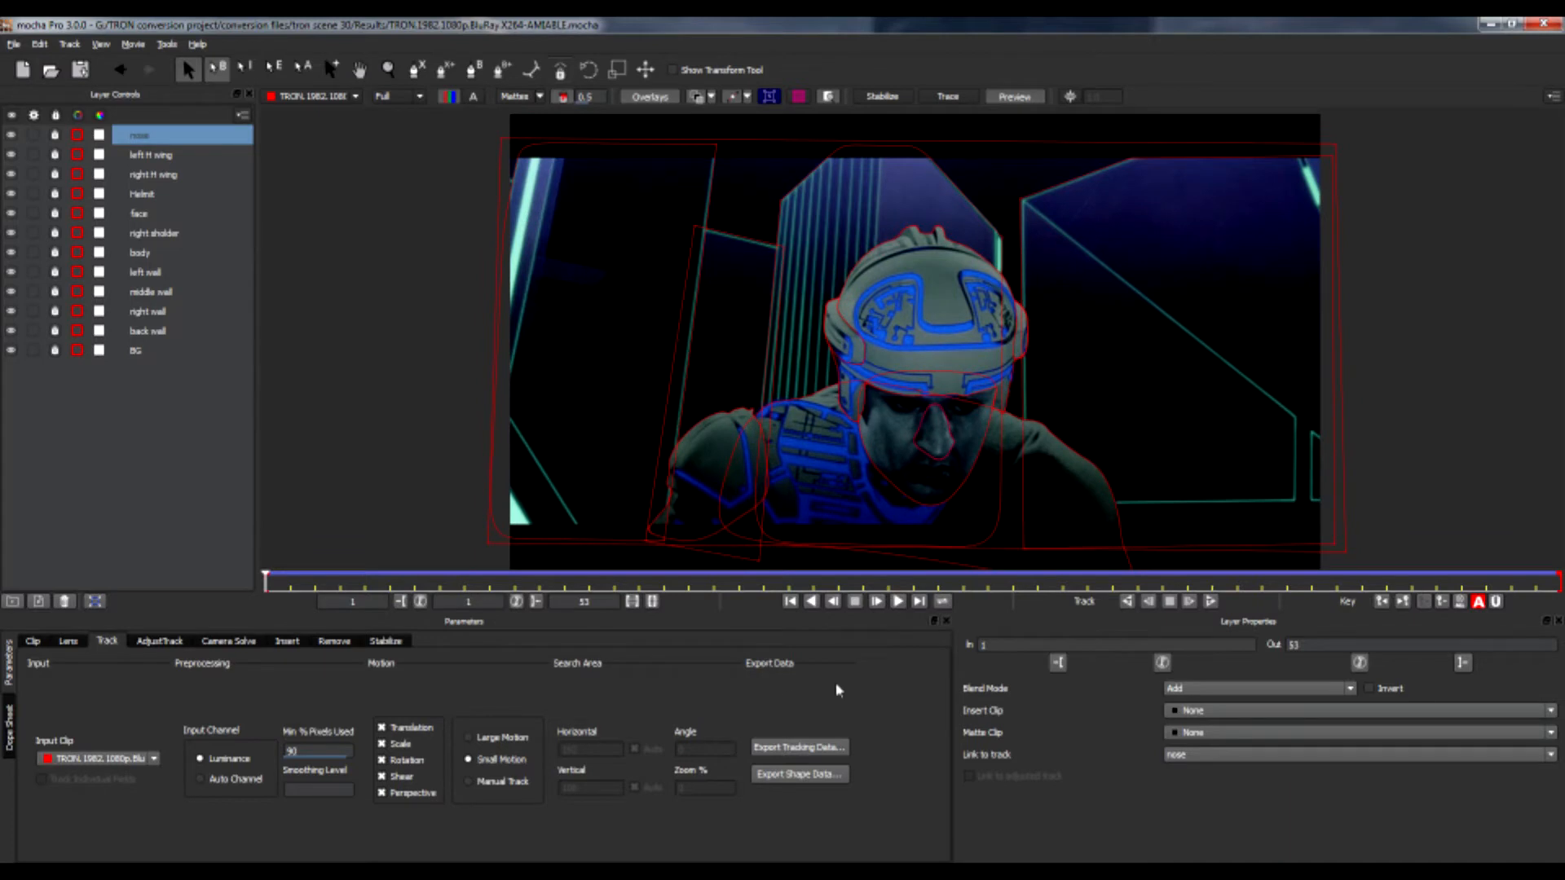
Export the shape data of all visible layers in Nuke Roto Paint (*.nk) format to the clipboard
{"action": "left_click", "coordinate": [809, 775]}
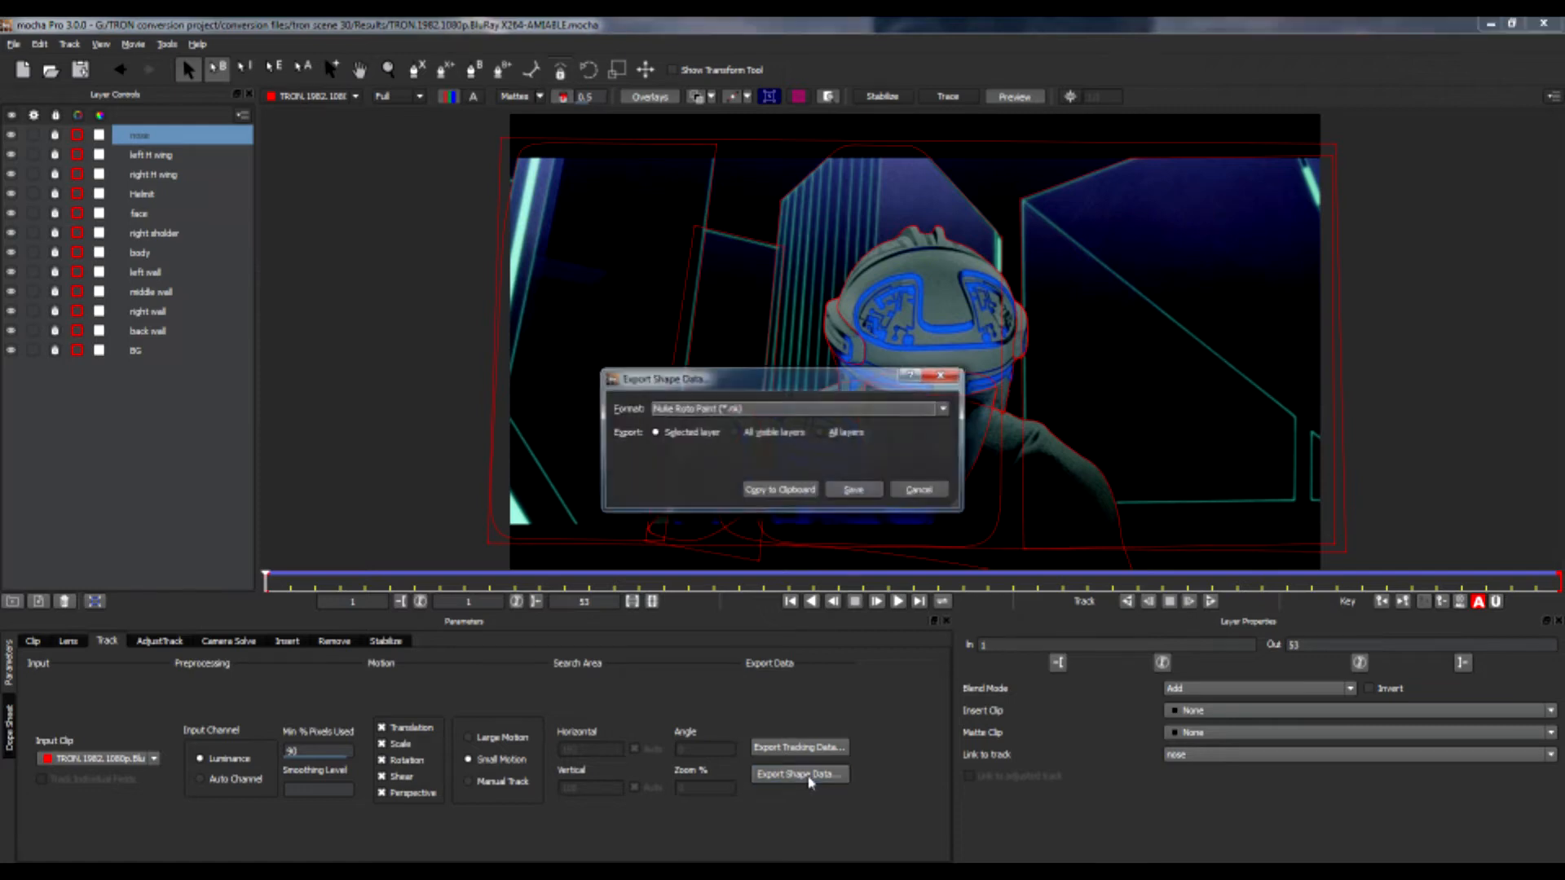
{"action": "left_click", "coordinate": [945, 410]}
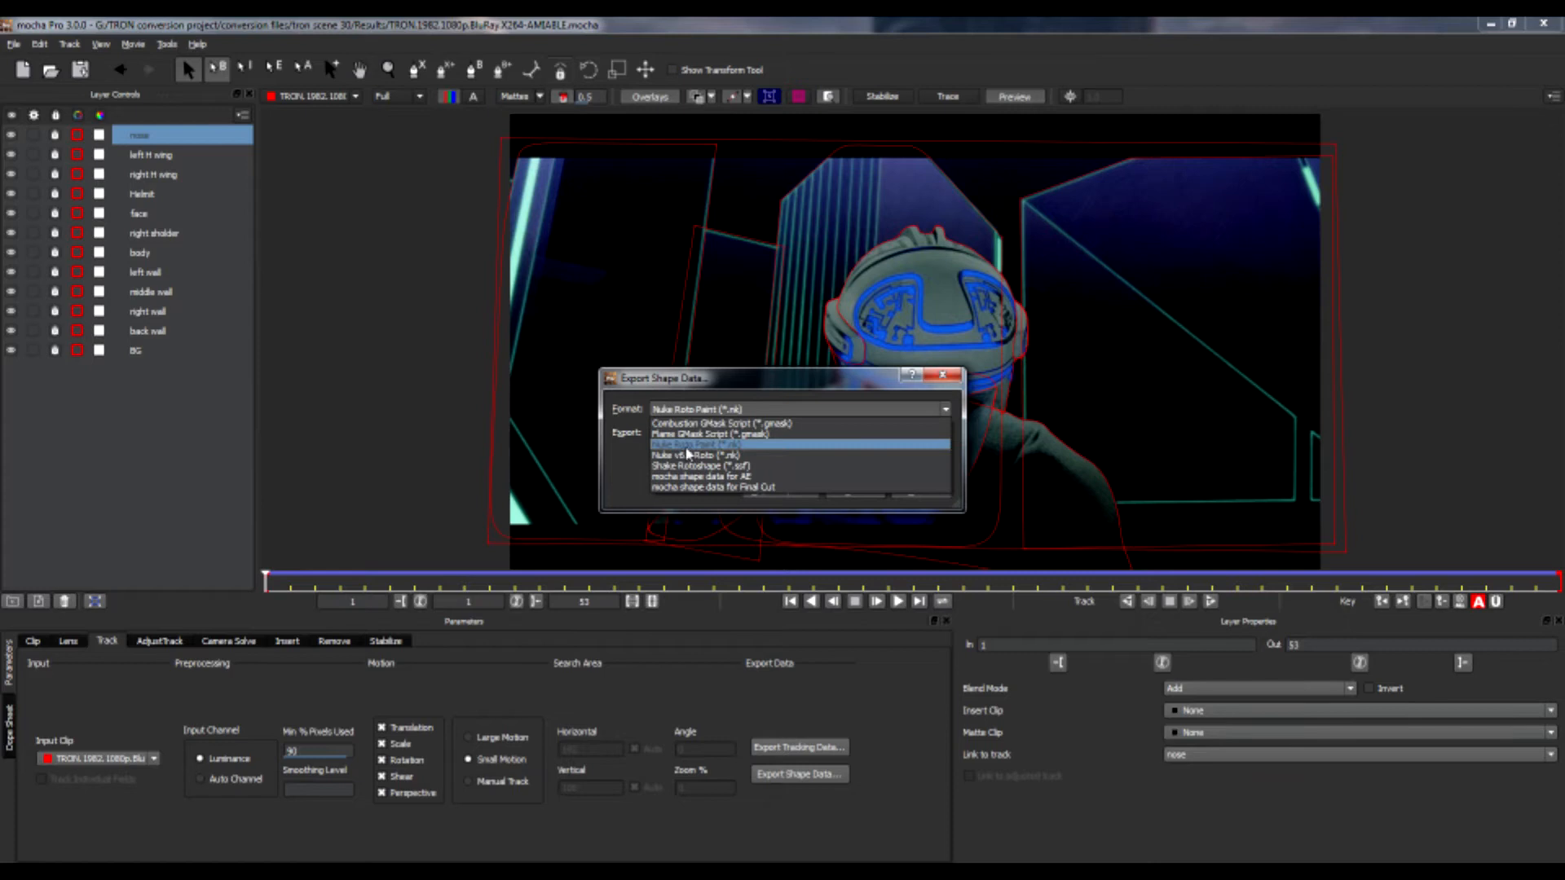
{"action": "left_click", "coordinate": [751, 446]}
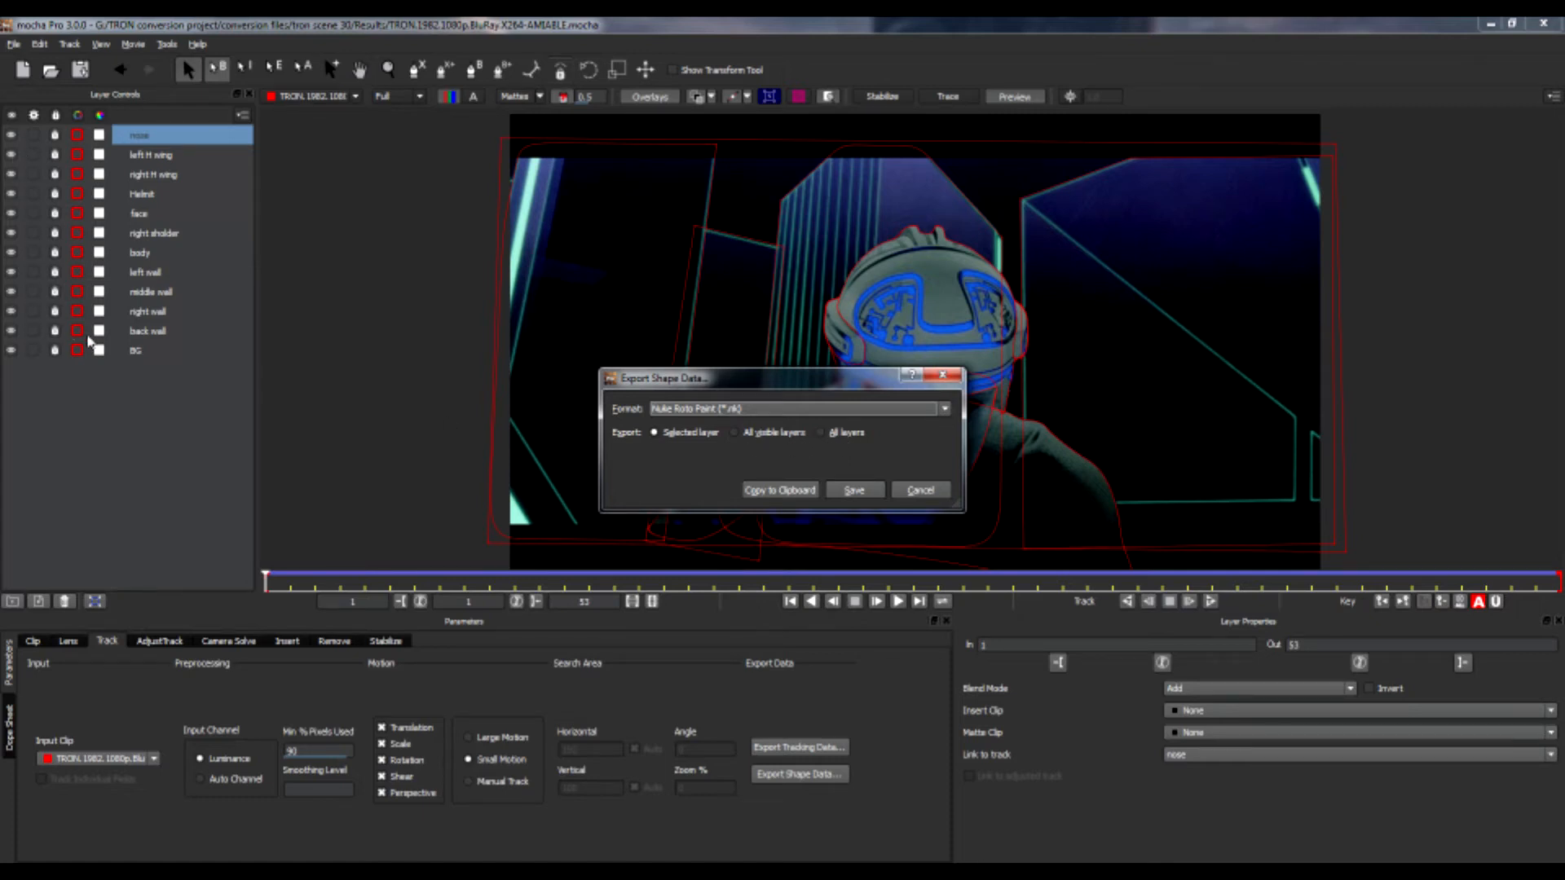
{"action": "left_click", "coordinate": [733, 433]}
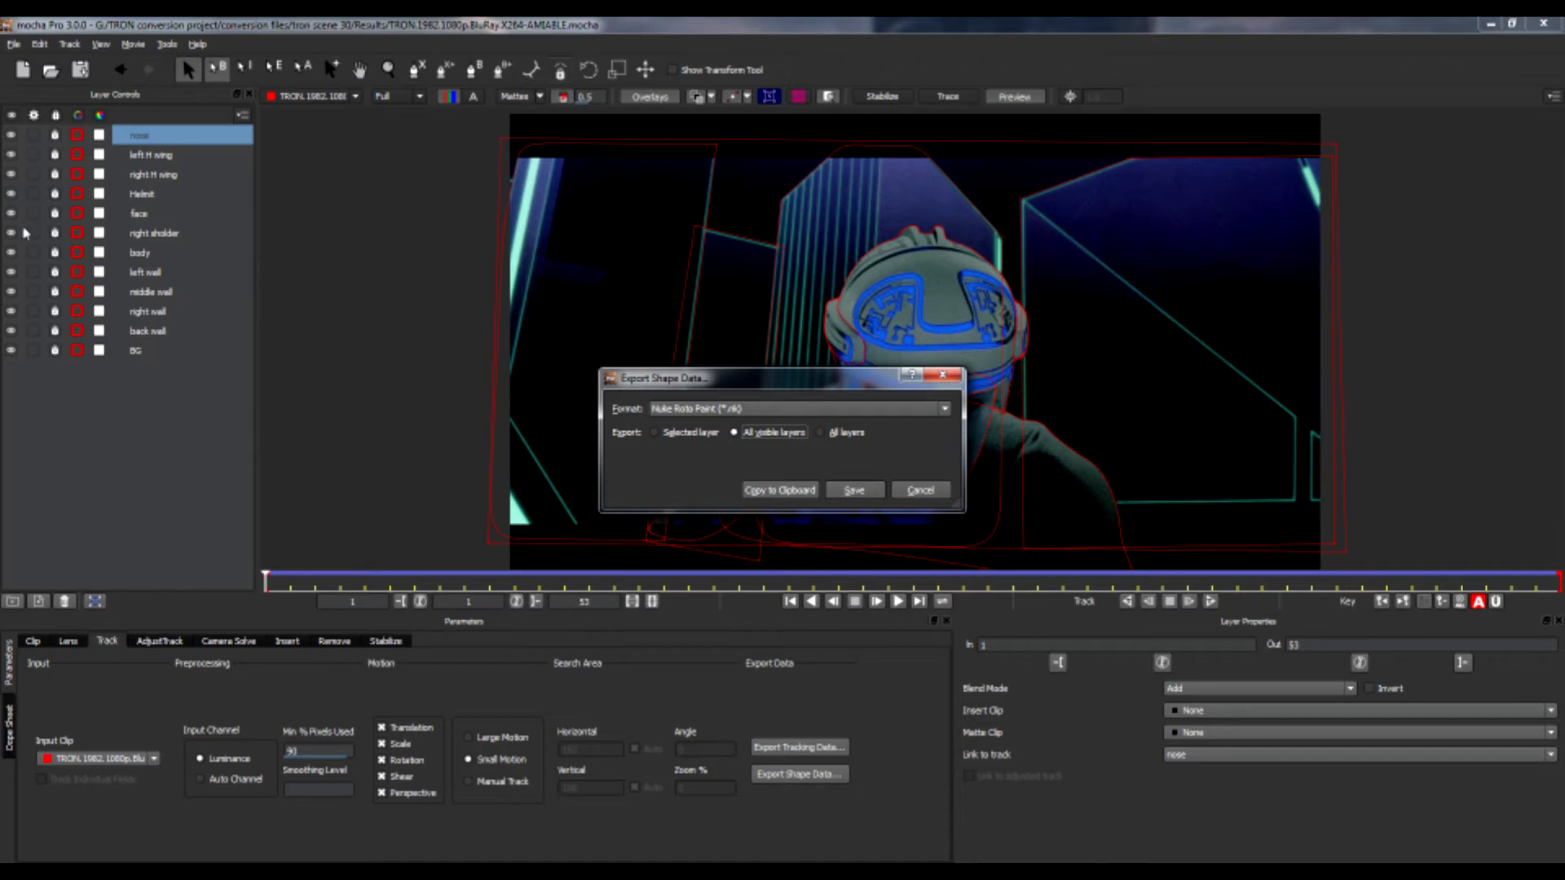
{"action": "left_click", "coordinate": [780, 491]}
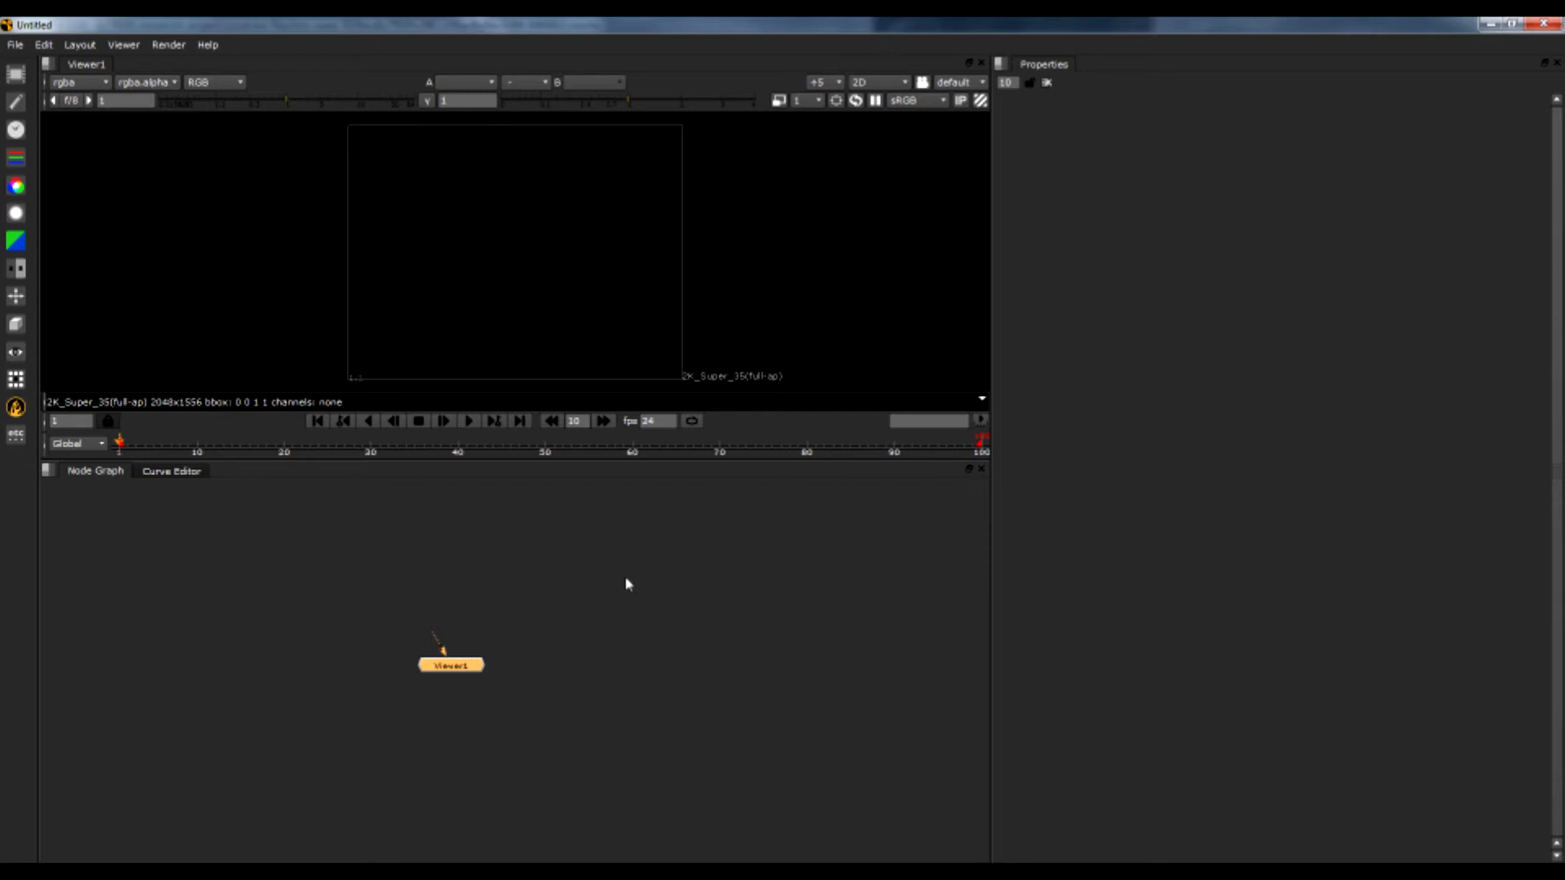
Switch to Nuke, paste the copied shapes into the node graph, open the RotoPaint node's properties and connect the node to Viewer1
{"action": "right_click", "coordinate": [561, 562]}
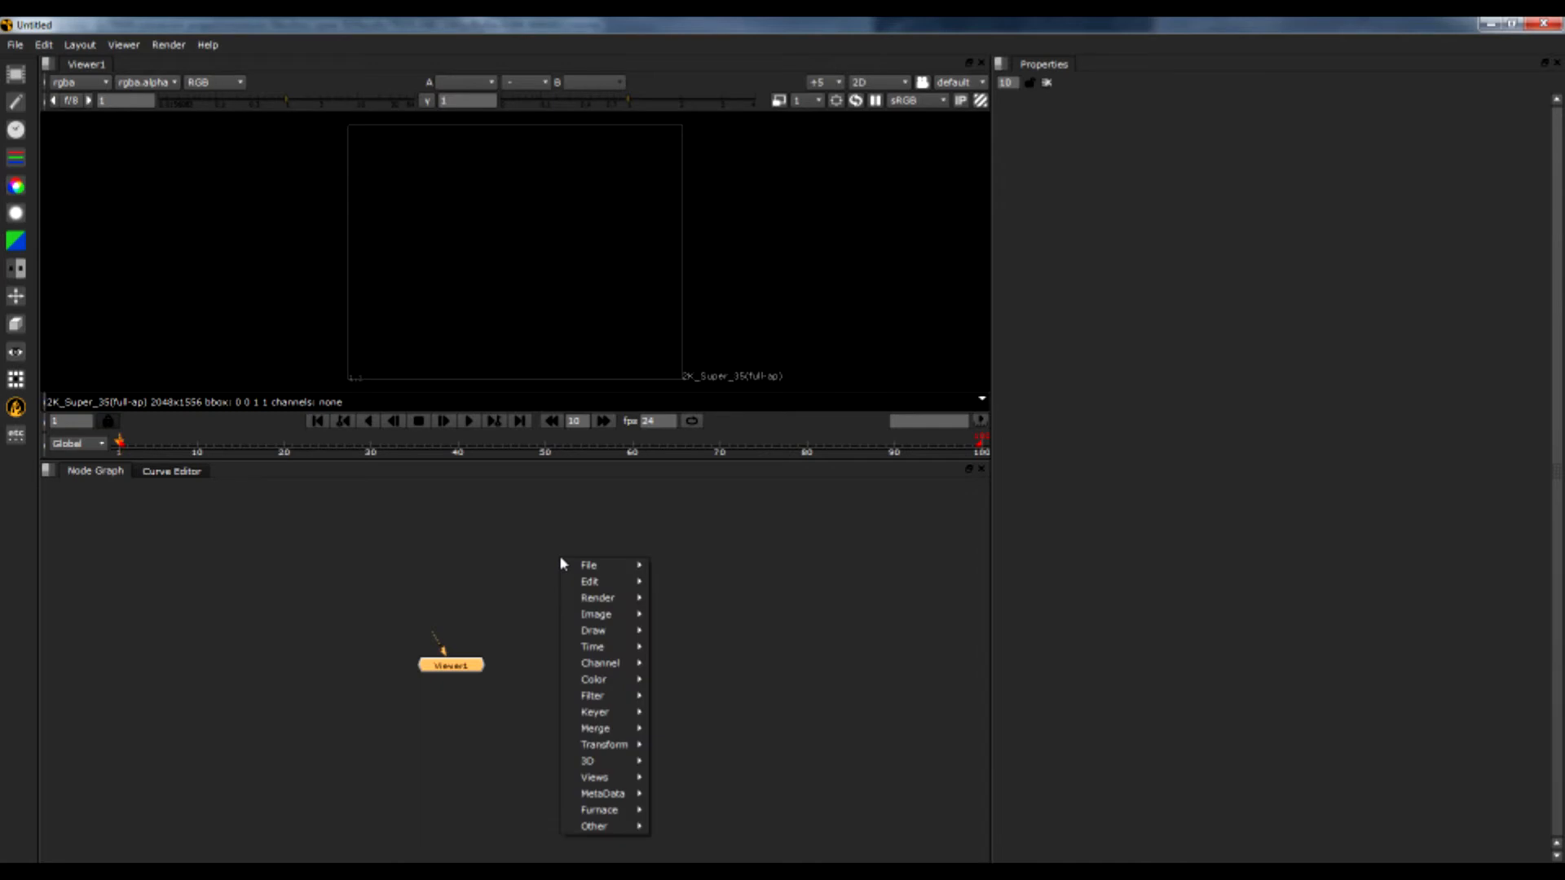
{"action": "mouse_move", "coordinate": [591, 566]}
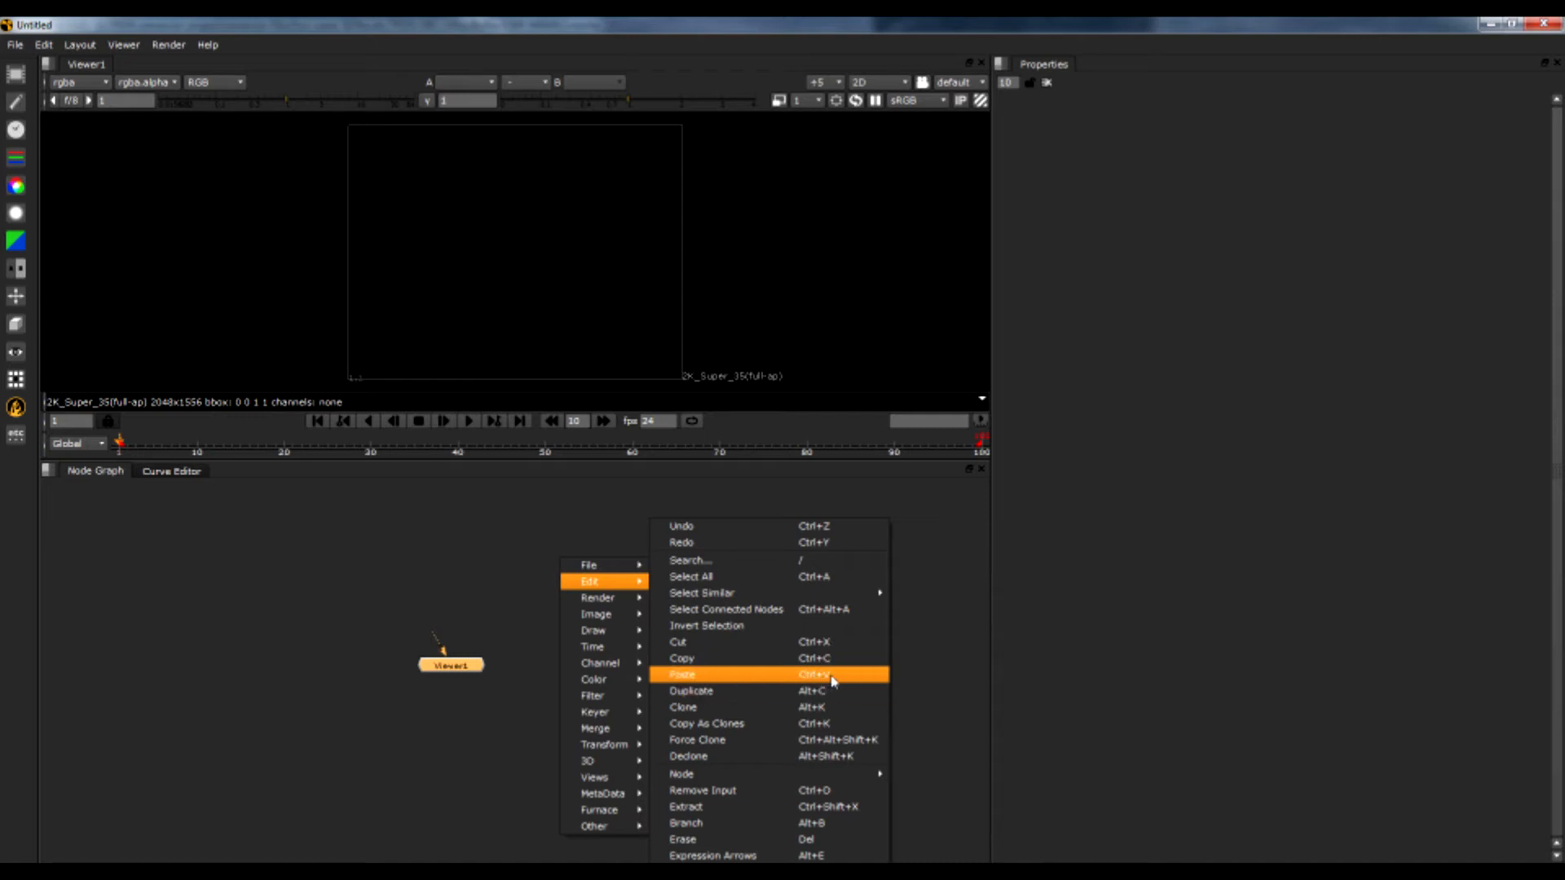
{"action": "left_click", "coordinate": [534, 543]}
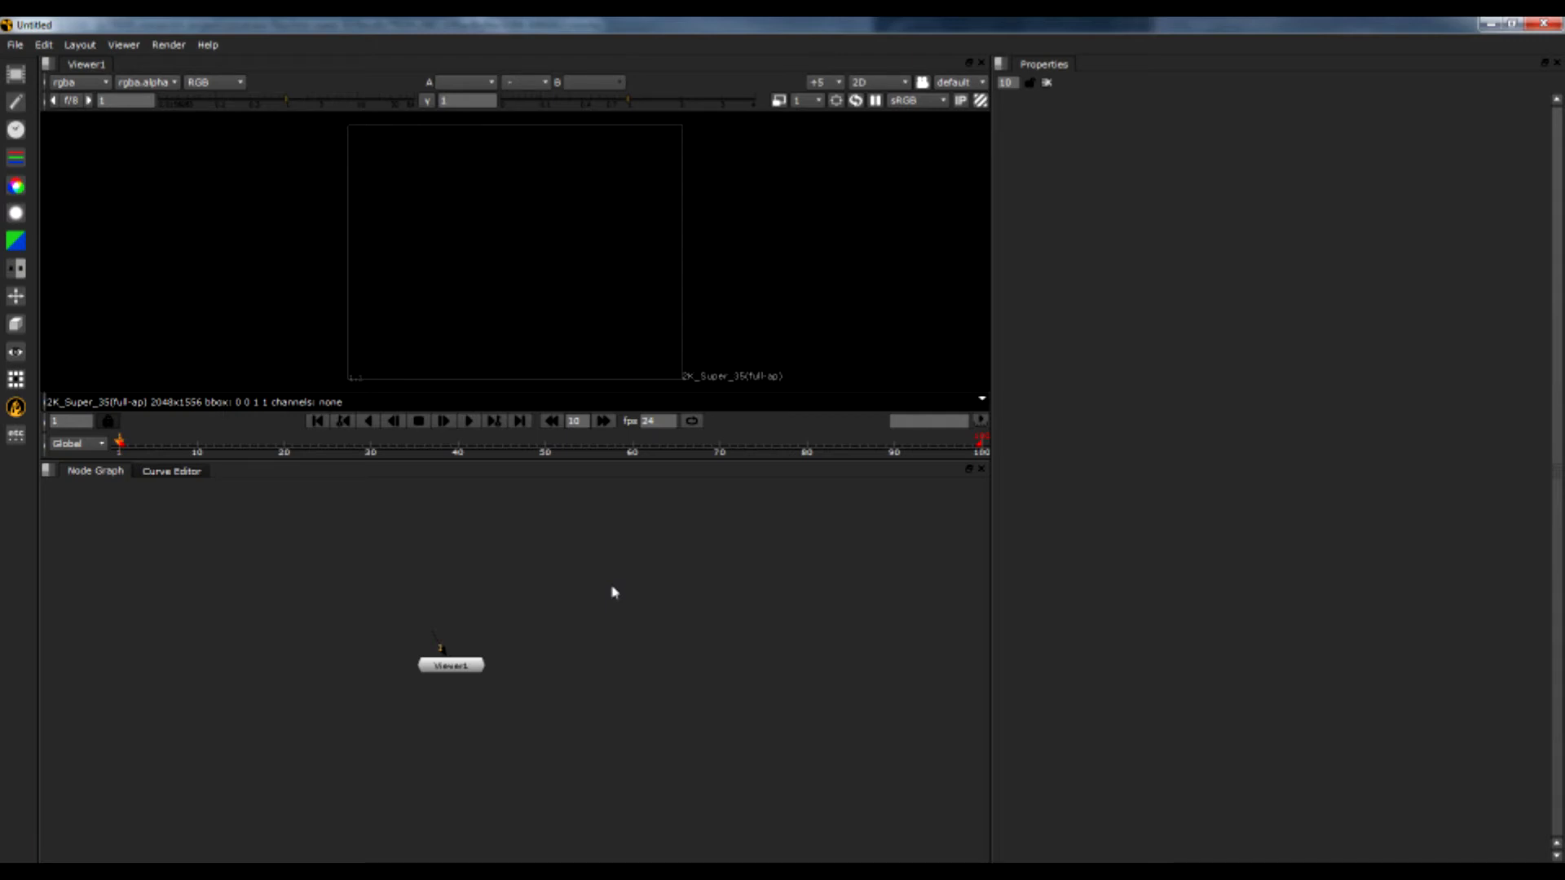
{"action": "key", "text": "p"}
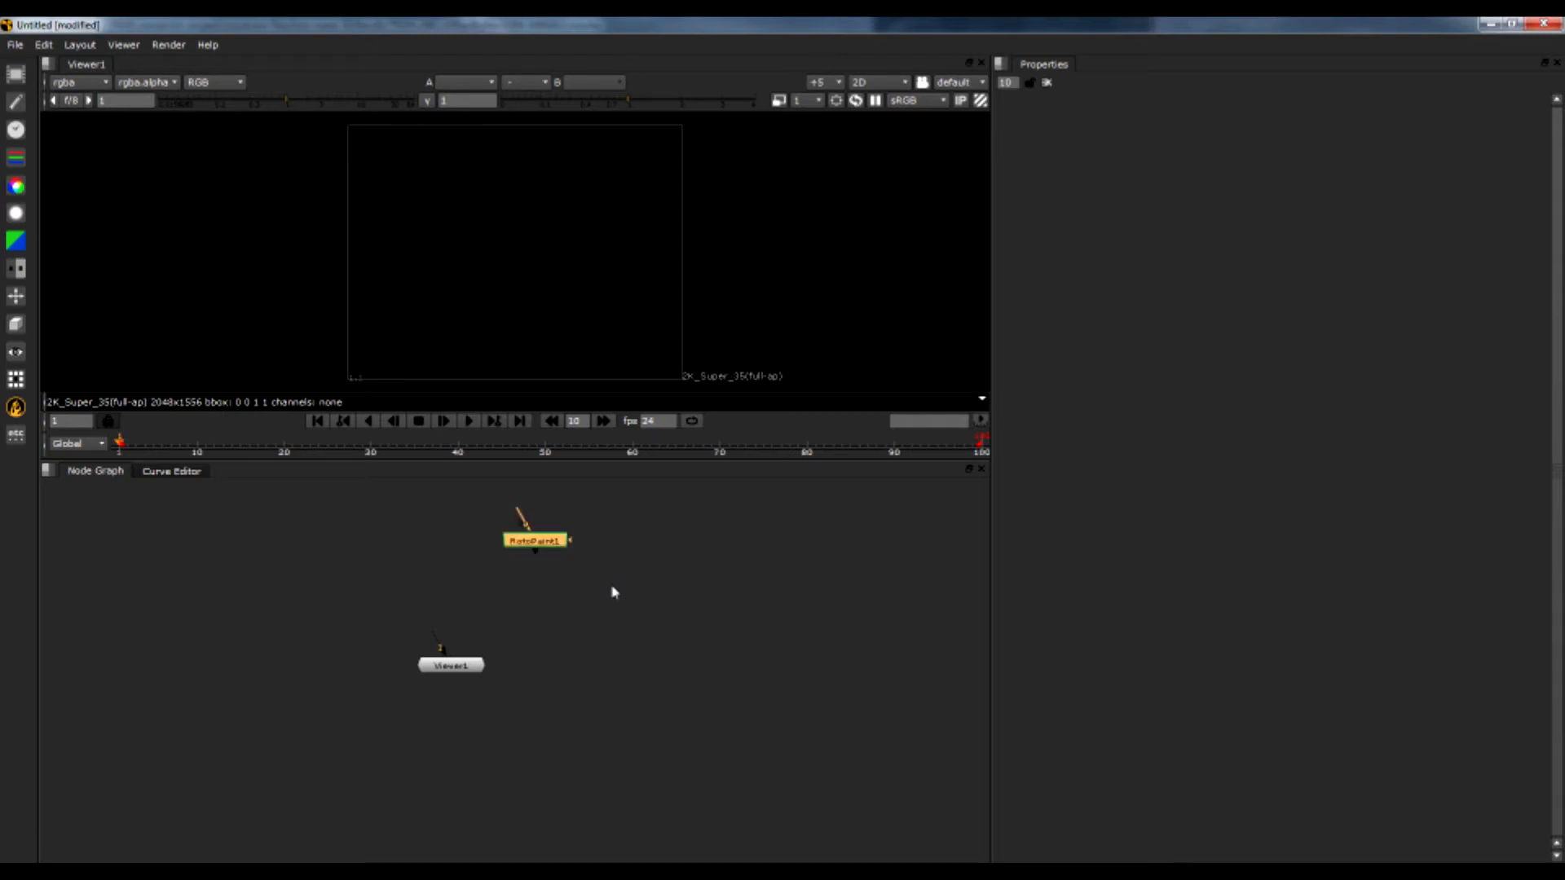
{"action": "double_click", "coordinate": [550, 544]}
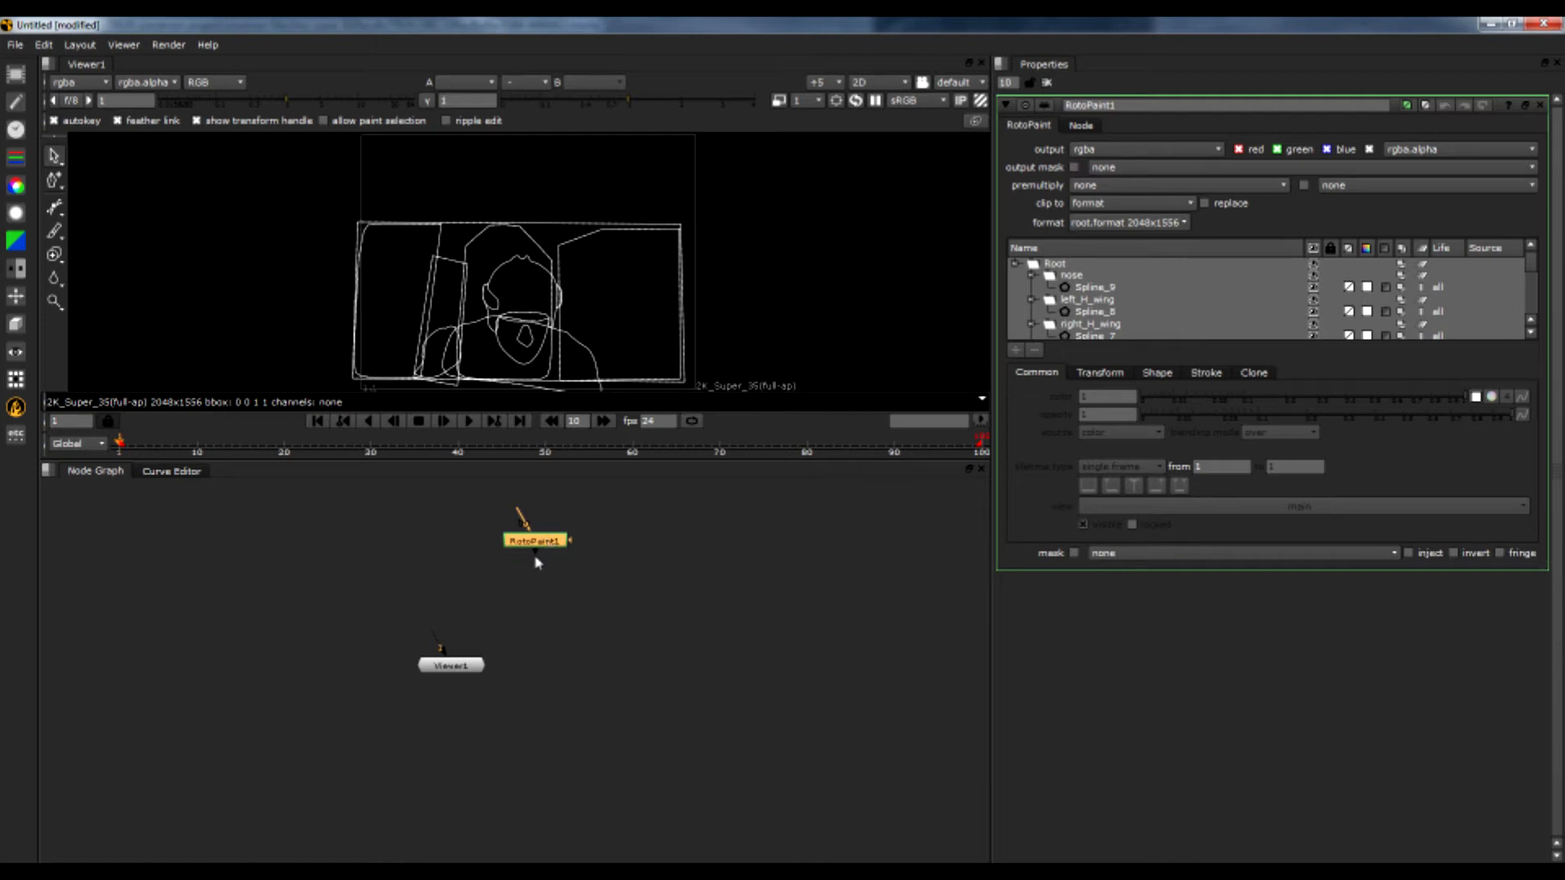
{"action": "left_click_drag", "start_coordinate": [537, 561], "coordinate": [458, 670]}
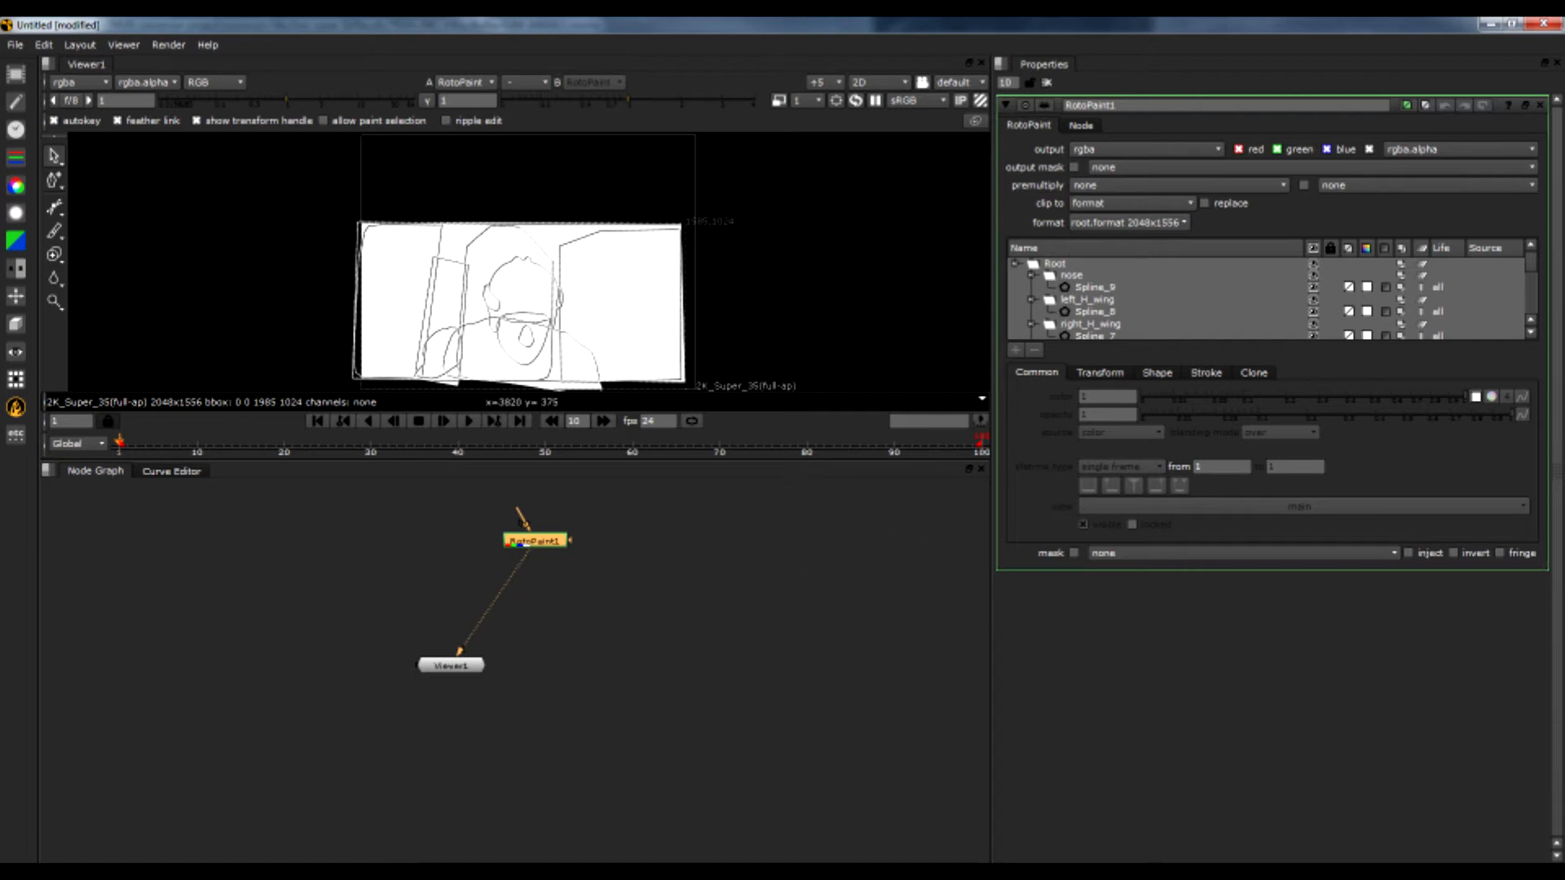
Float the RotoPaint properties in a separate window and make it tall enough to show the whole shape list
{"action": "double_click", "coordinate": [1125, 106]}
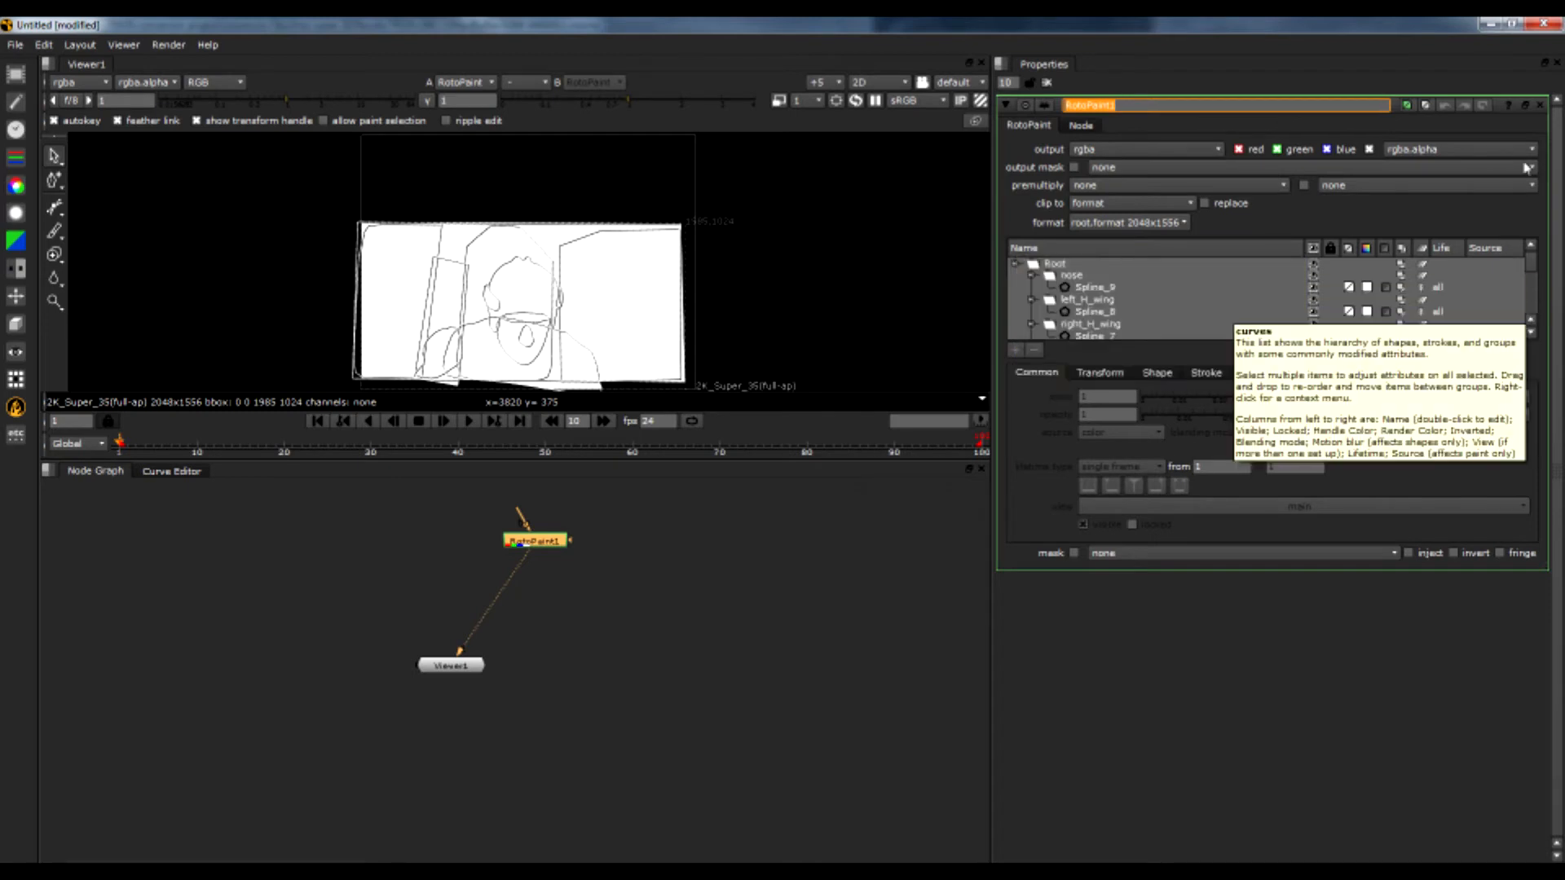
{"action": "left_click", "coordinate": [1525, 107]}
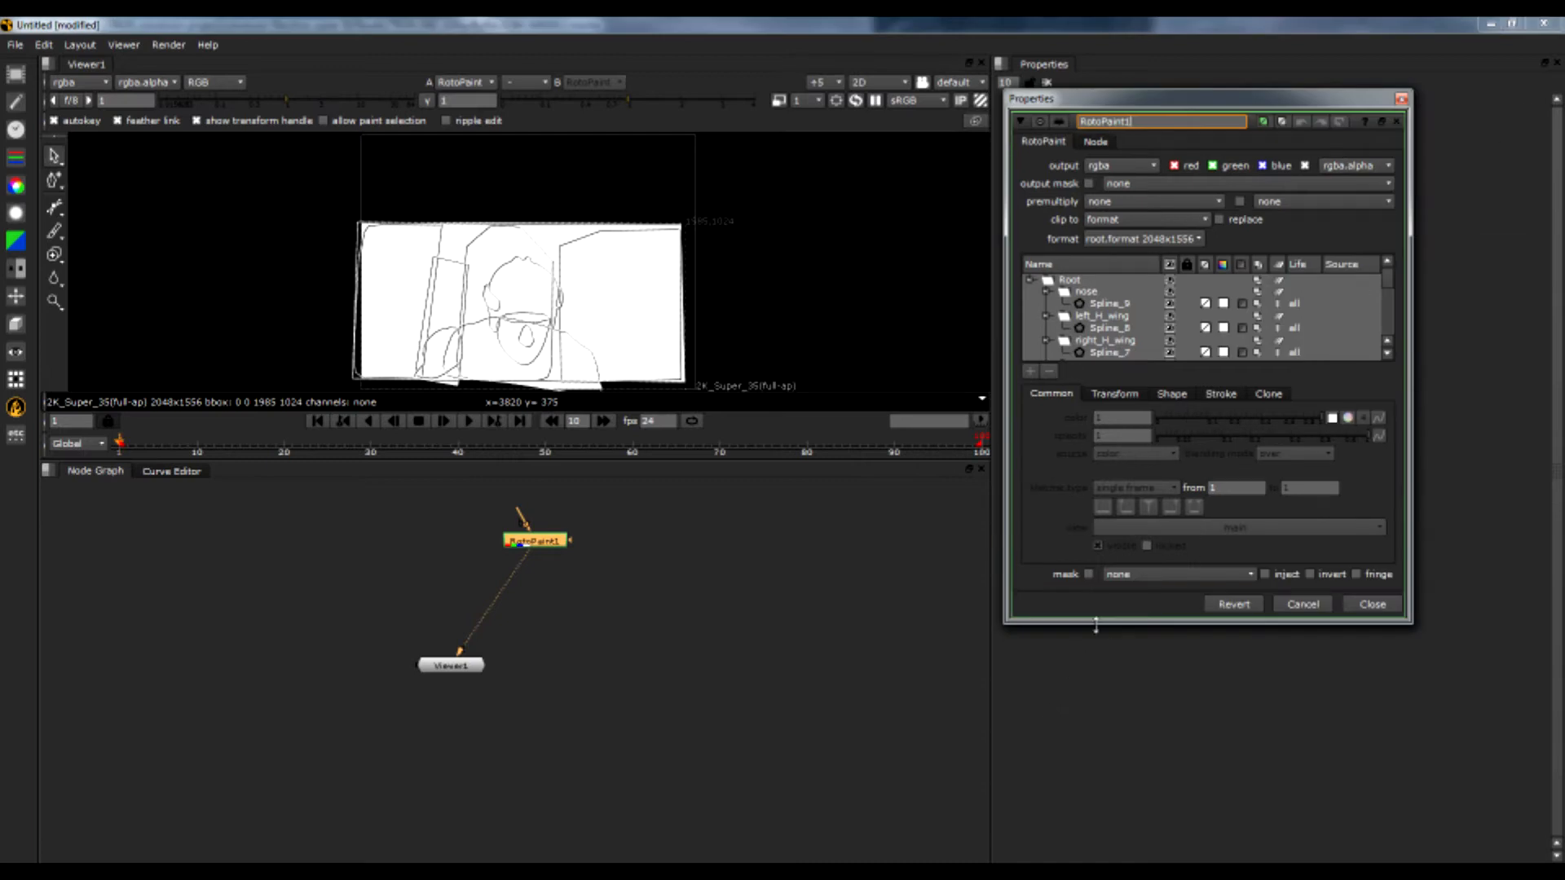
{"action": "left_click_drag", "start_coordinate": [1129, 624], "coordinate": [1127, 847]}
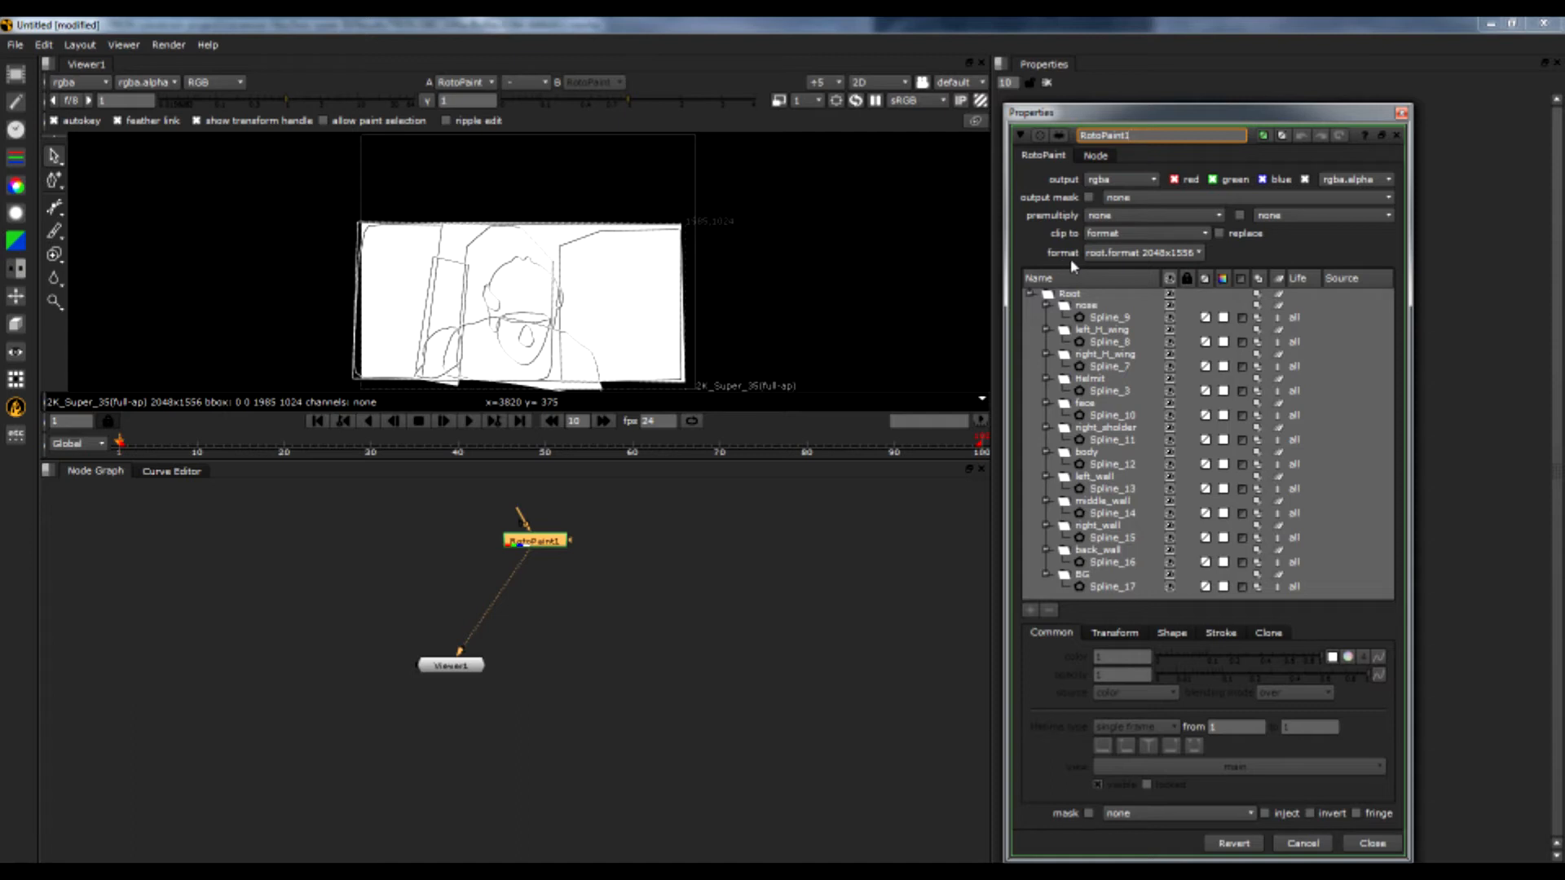
Set the RotoPaint format to HD 1920x1080 and review the available output channels, keeping rgba
{"action": "left_click", "coordinate": [1198, 254]}
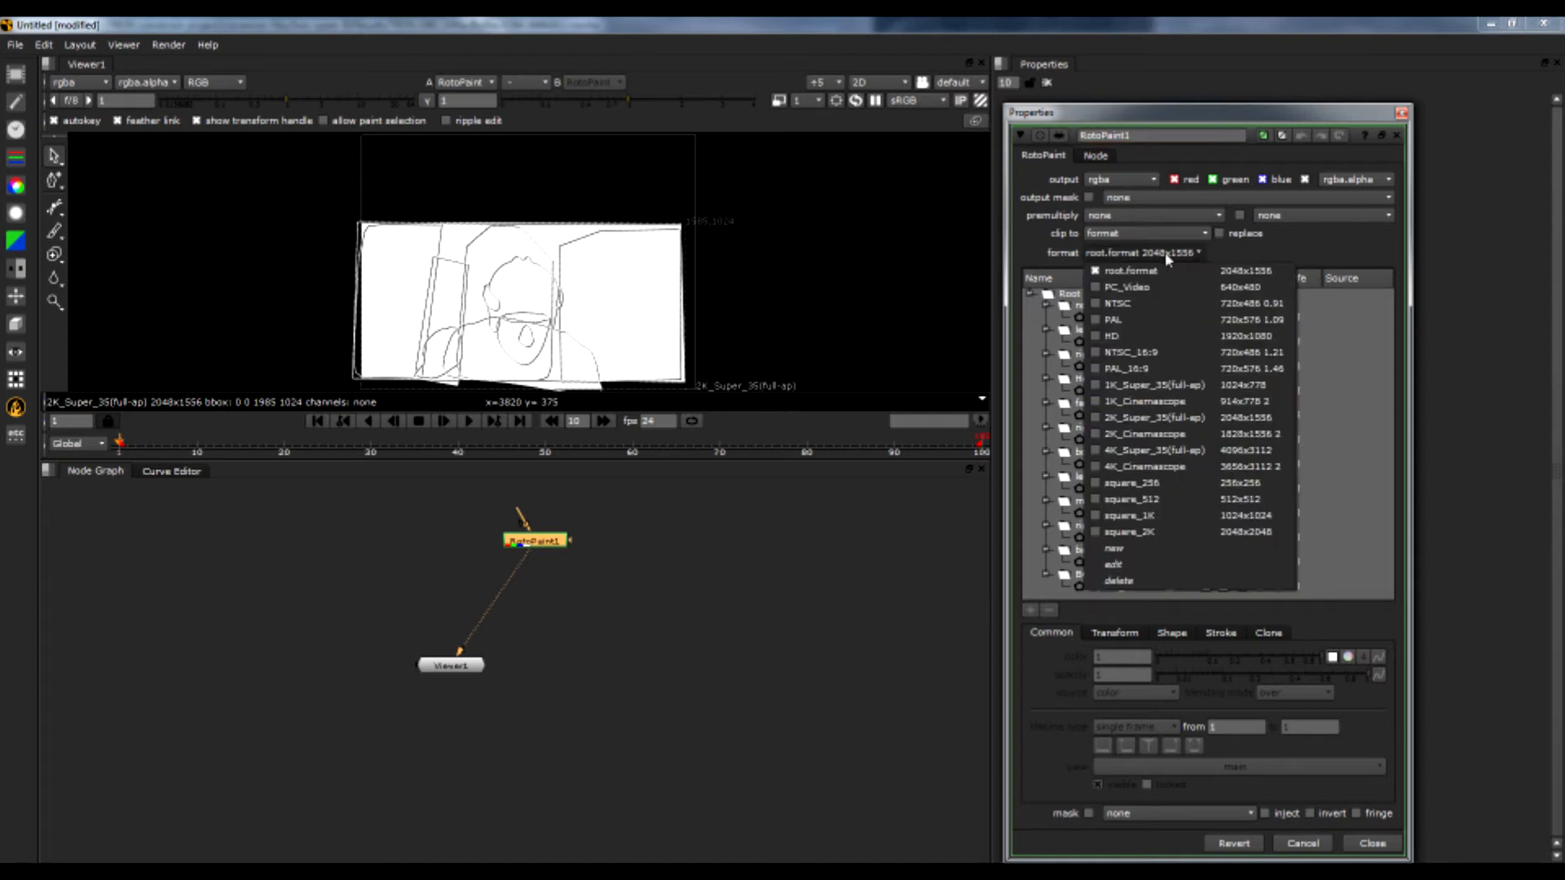
{"action": "left_click", "coordinate": [1130, 343]}
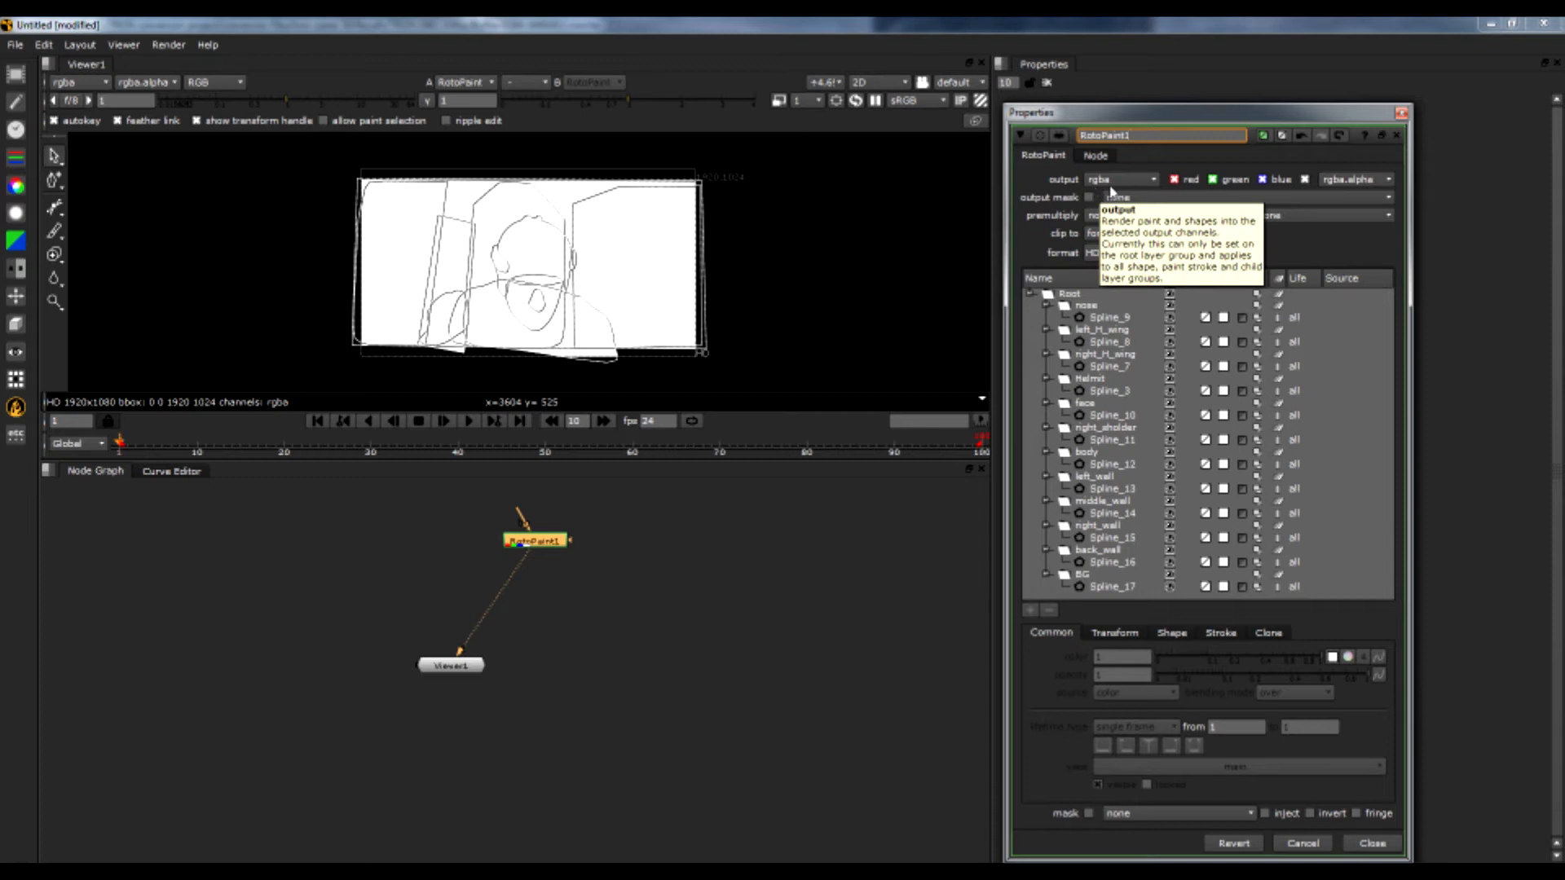
{"action": "left_click", "coordinate": [1153, 186]}
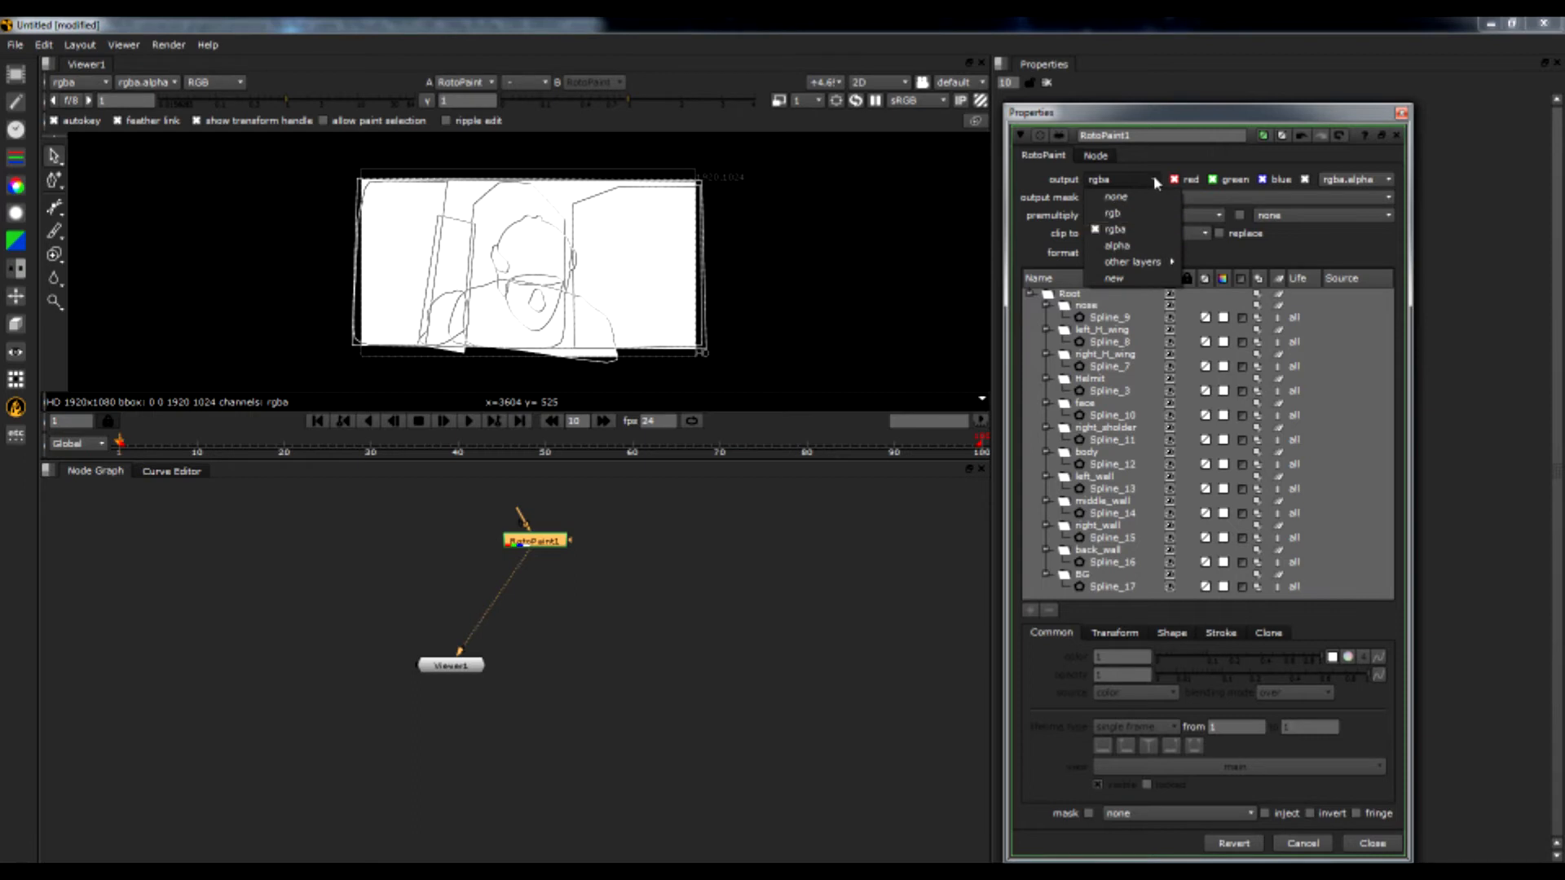
{"action": "left_click", "coordinate": [1152, 174]}
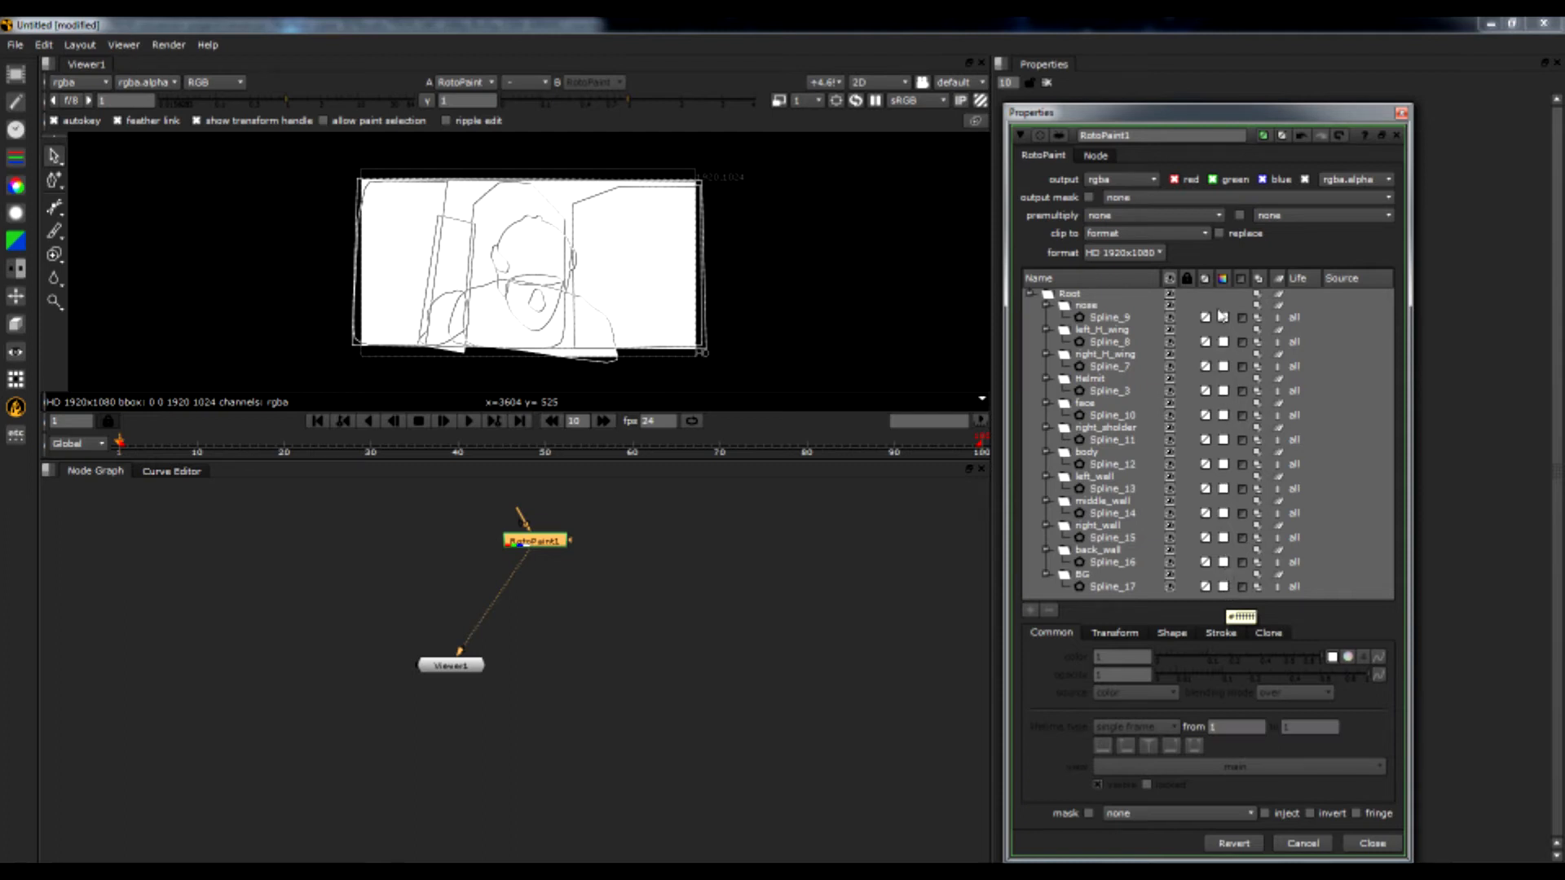
Colour the RotoPaint splines by depth: BG black, back_wall dark grey at about 0.133, and right_wall grey at about 0.267
{"action": "left_click", "coordinate": [1224, 589]}
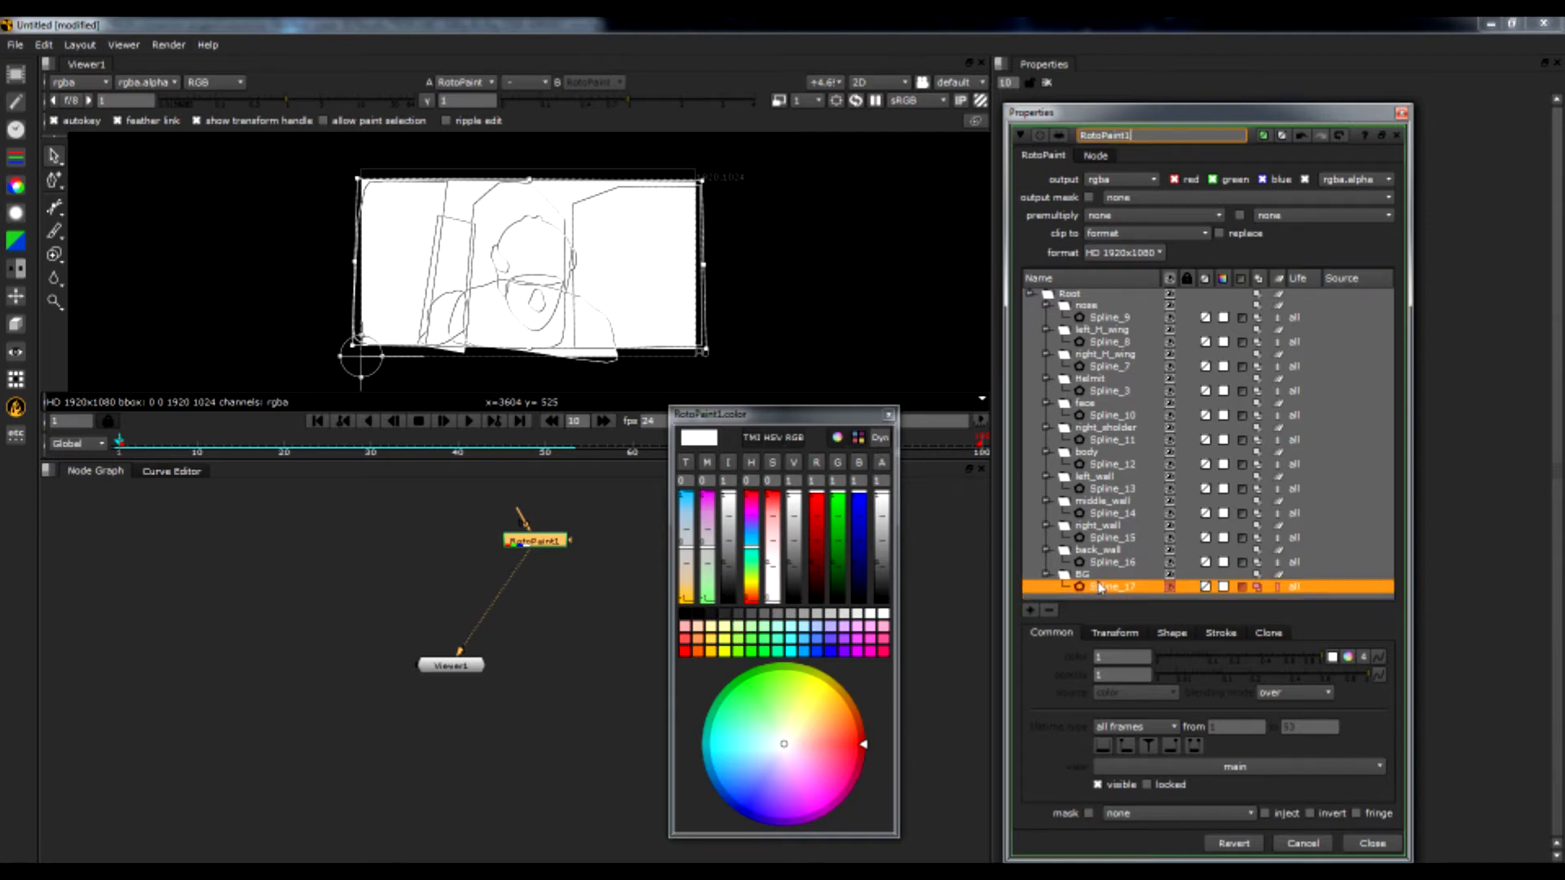
{"action": "left_click", "coordinate": [689, 621]}
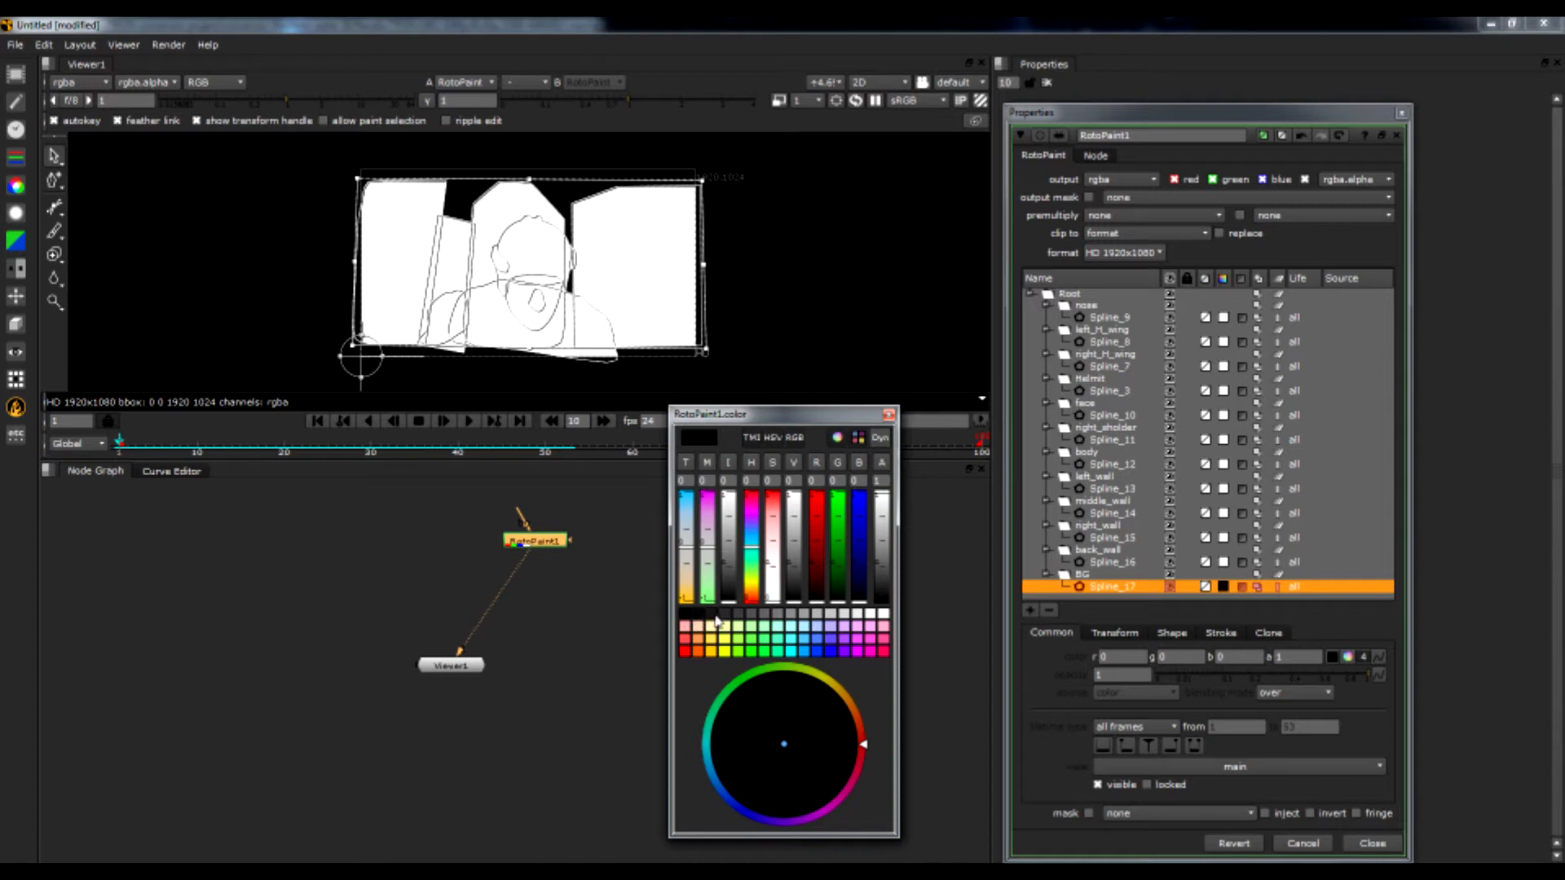
{"action": "left_click", "coordinate": [1223, 562]}
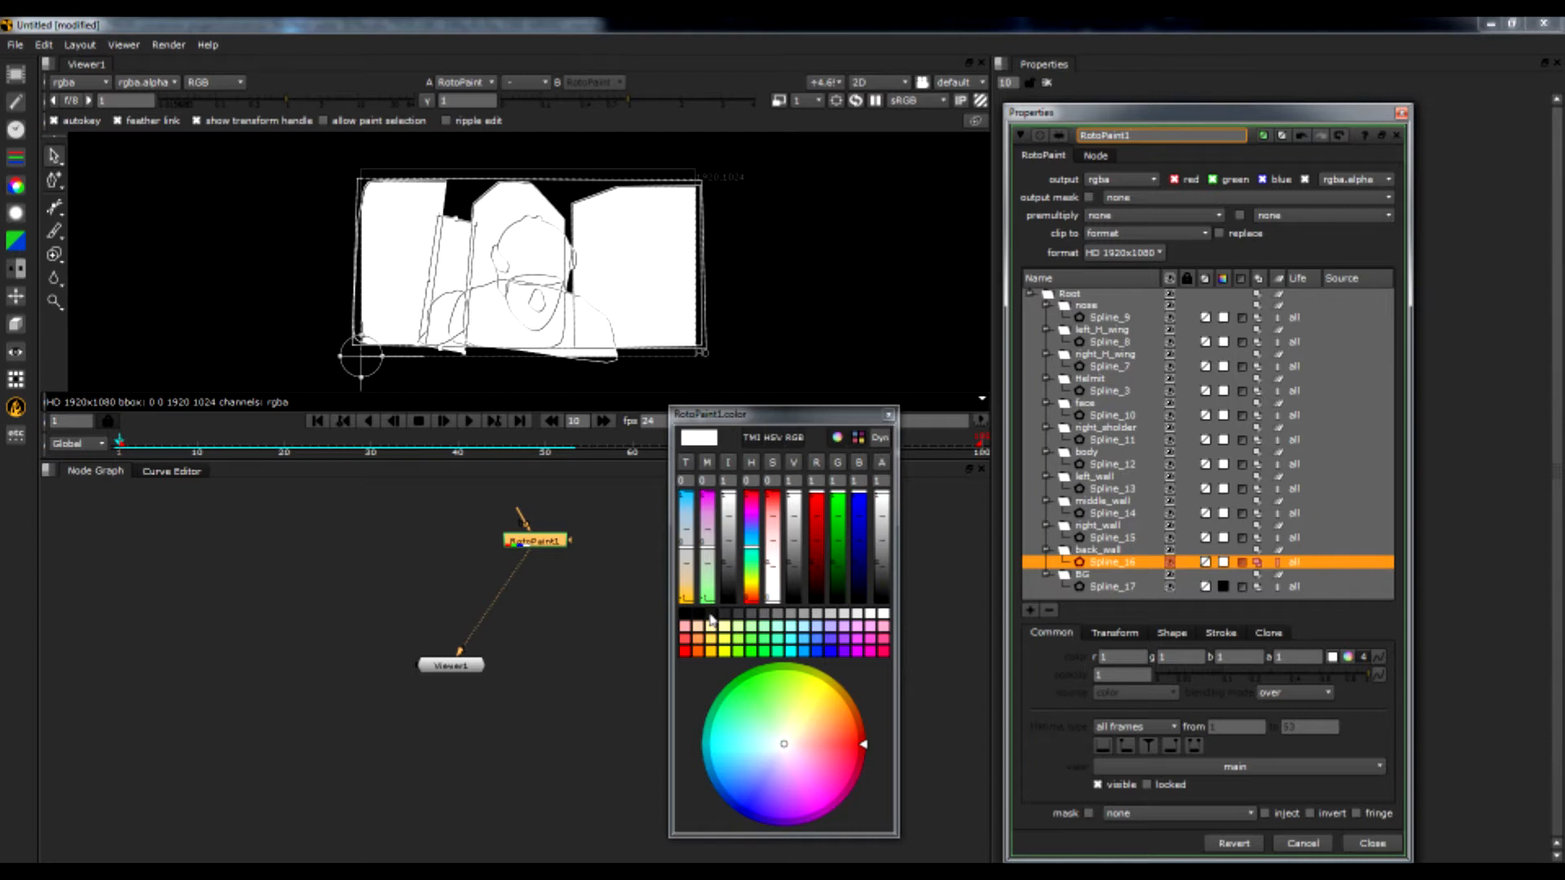
{"action": "left_click", "coordinate": [708, 619]}
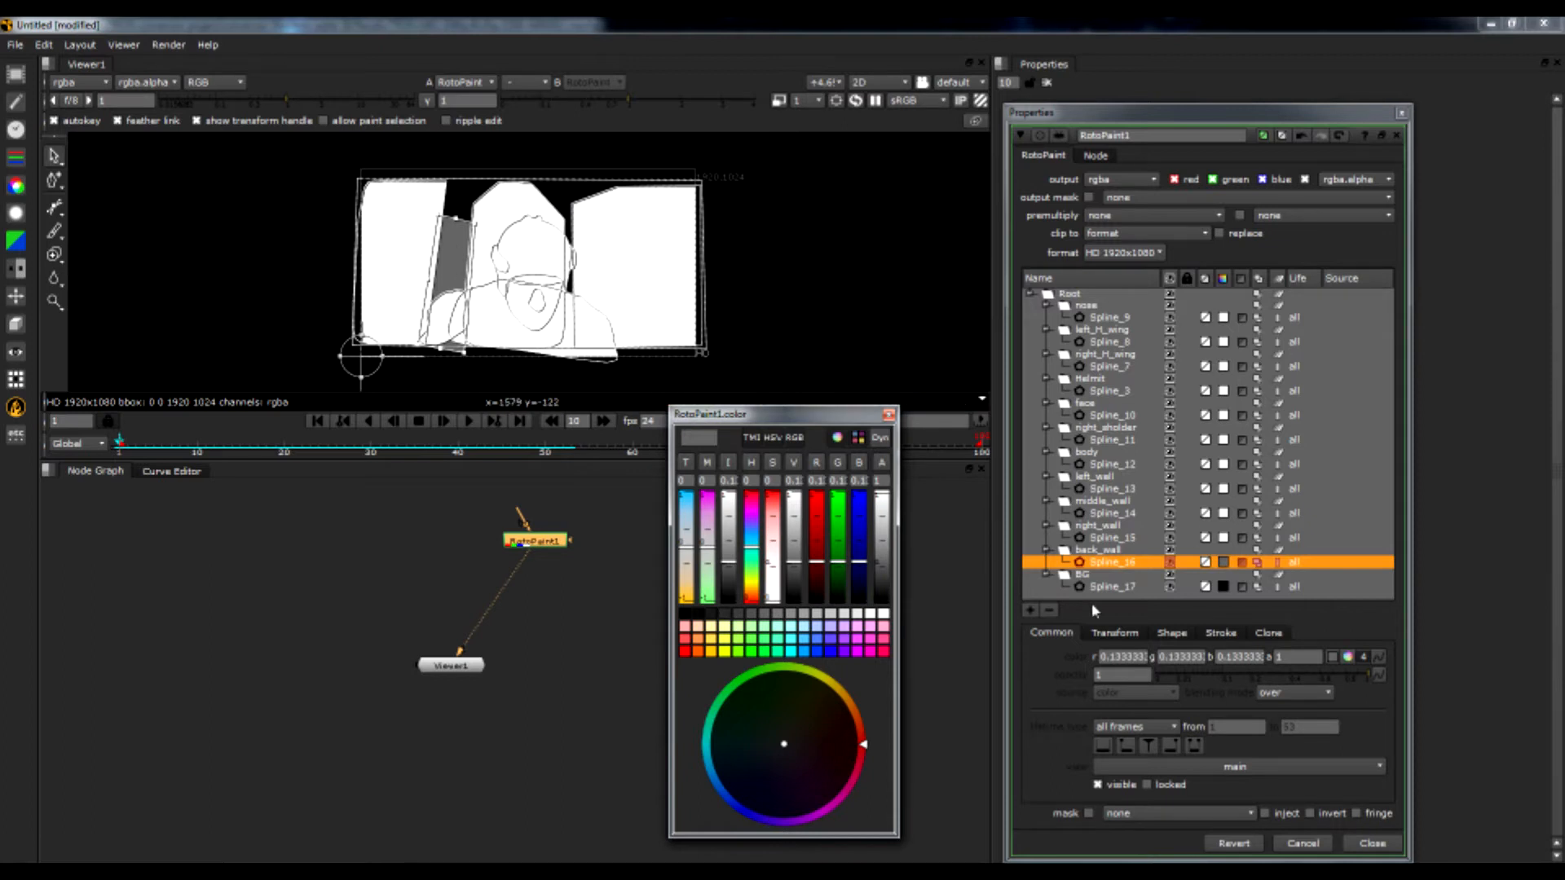
{"action": "left_click", "coordinate": [1226, 539]}
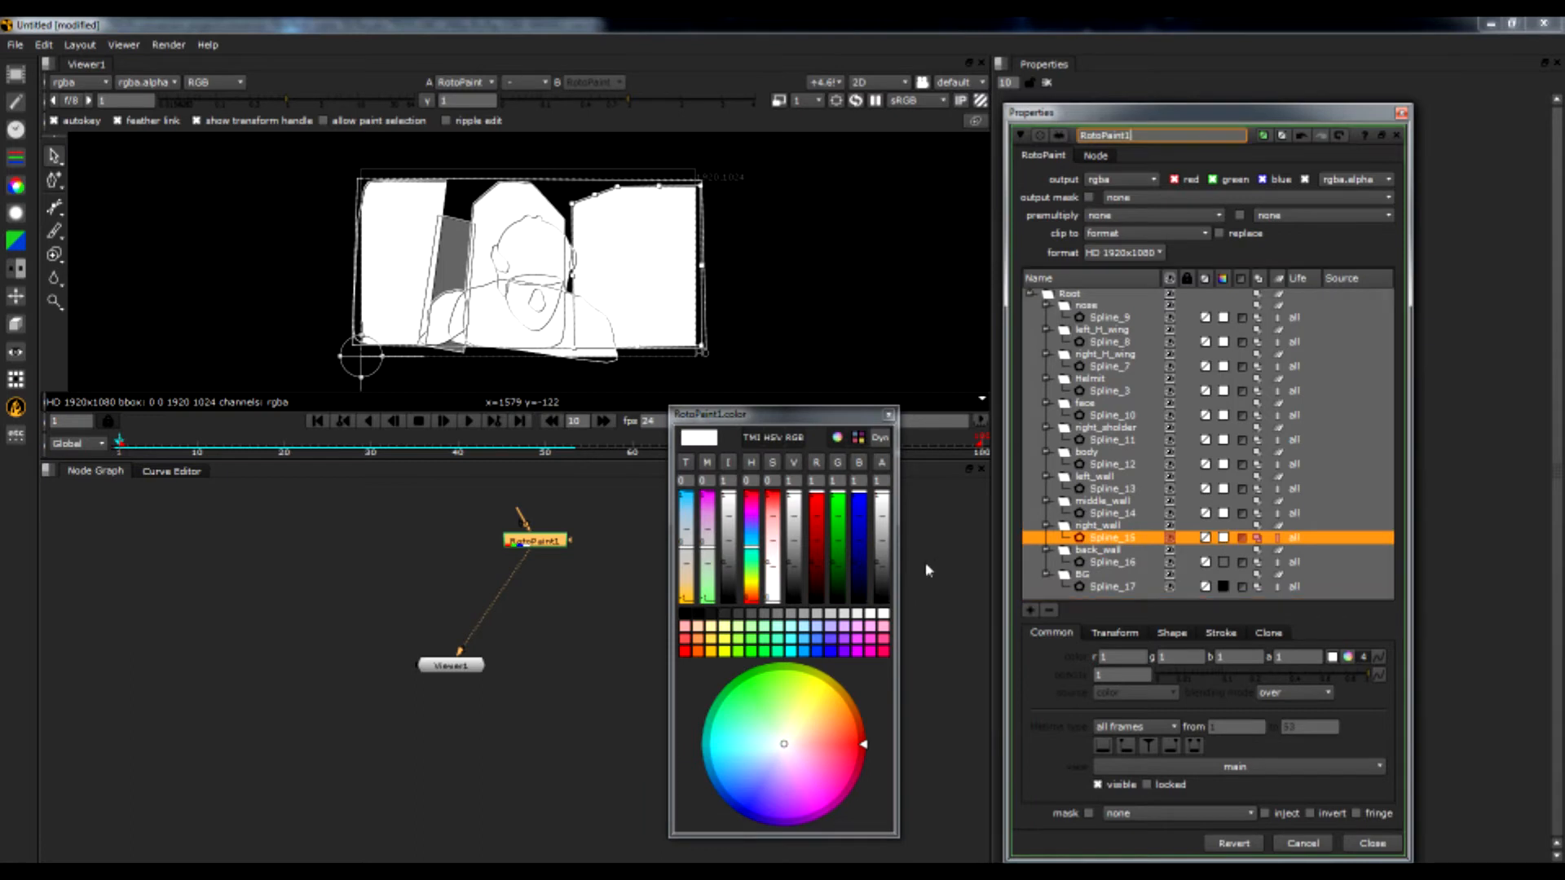
{"action": "left_click", "coordinate": [738, 617]}
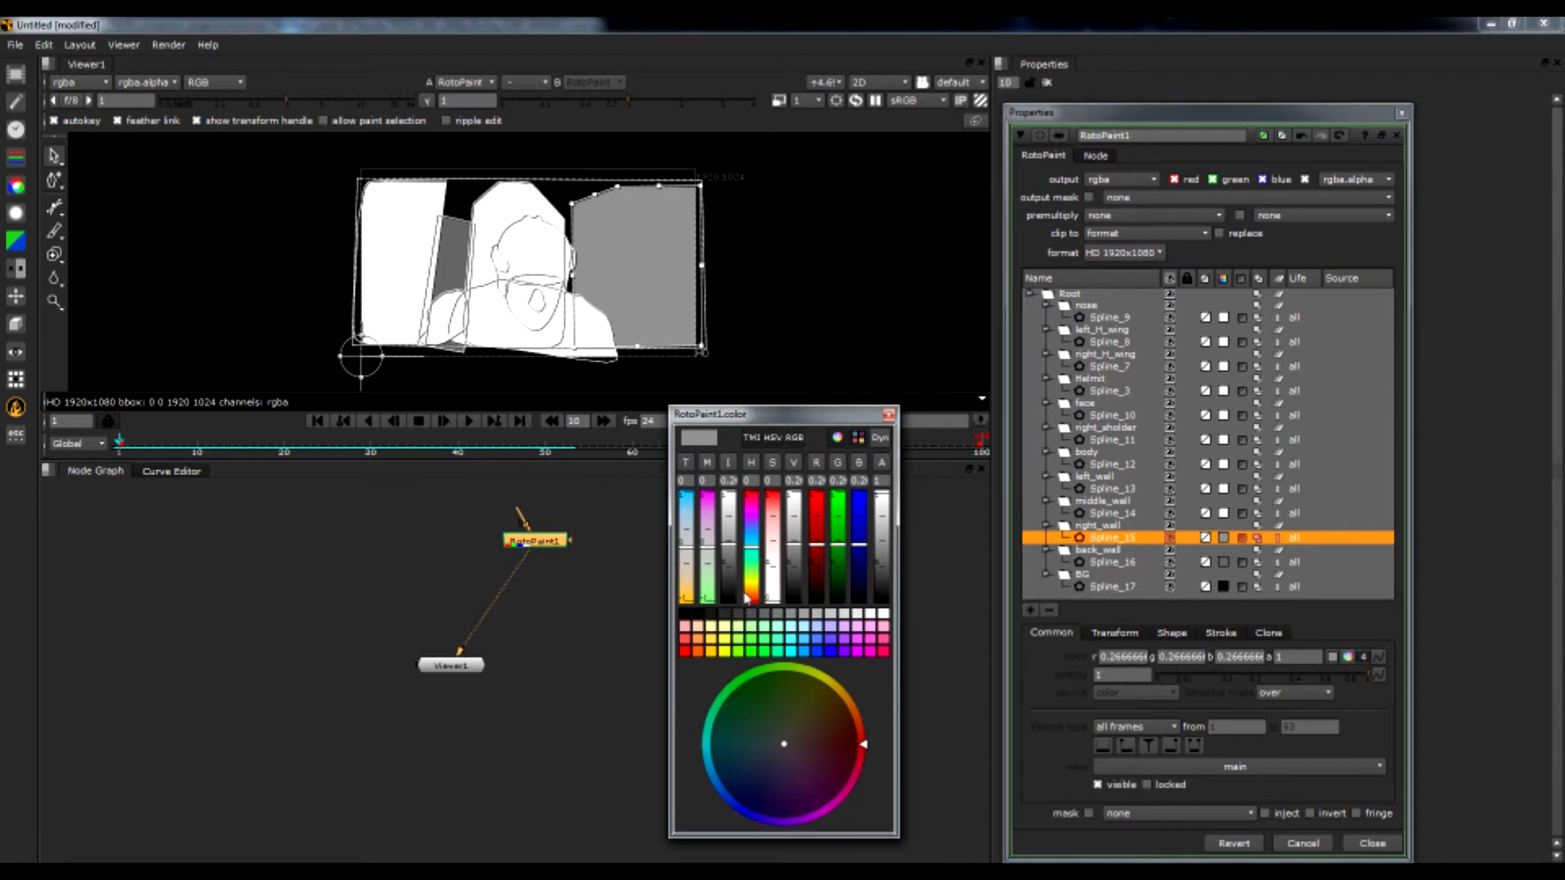
Colour the middle_wall and left_wall splines the same grey as right_wall, about 0.267
{"action": "left_click", "coordinate": [1224, 517]}
{"action": "left_click", "coordinate": [1225, 513]}
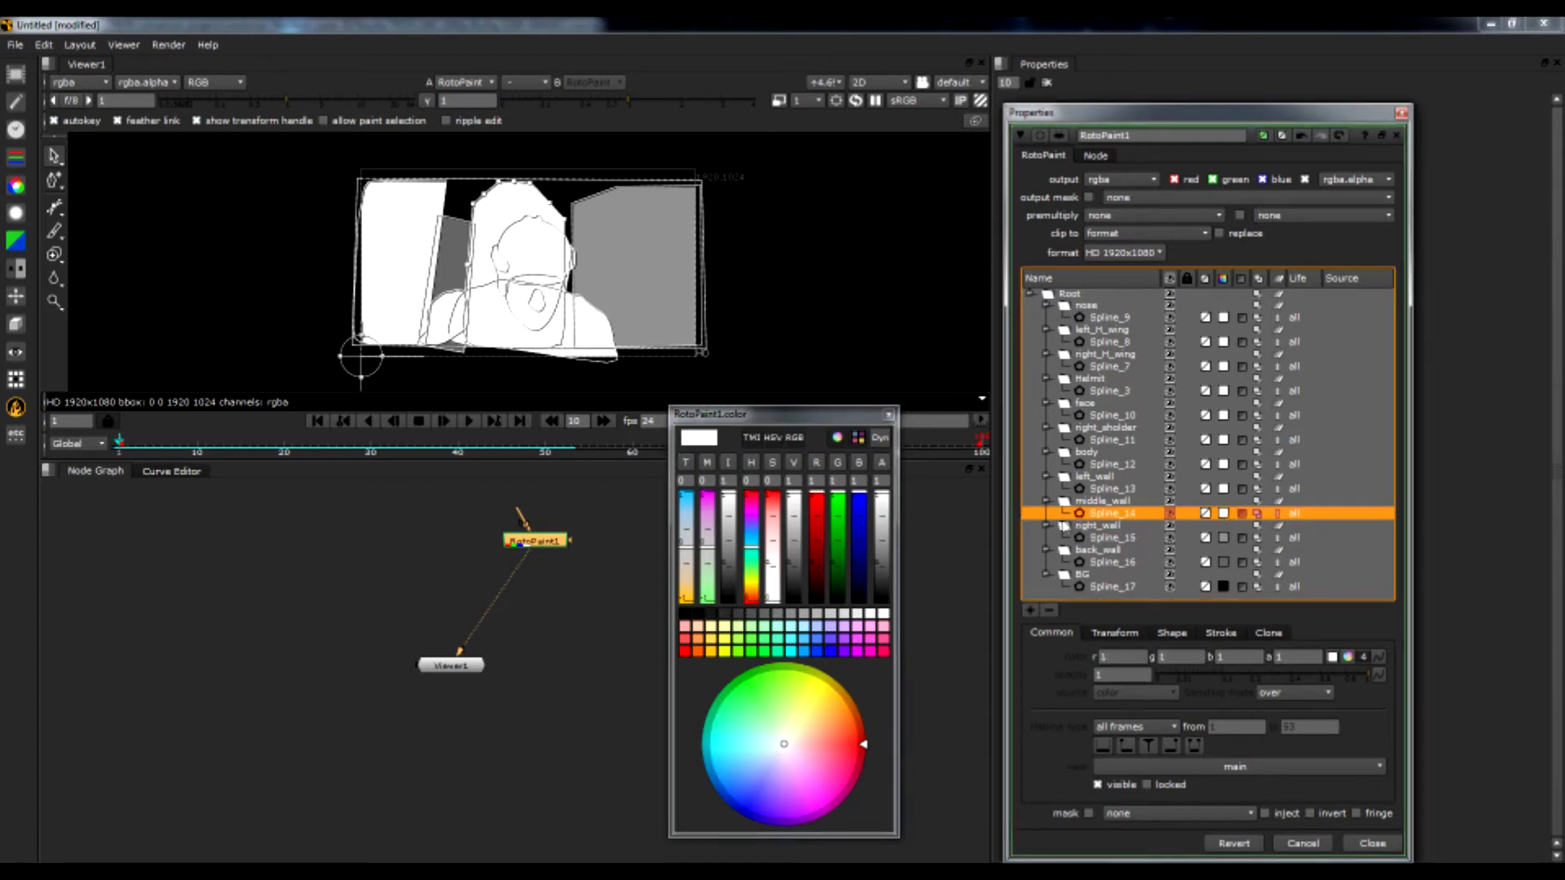
{"action": "left_click", "coordinate": [739, 613]}
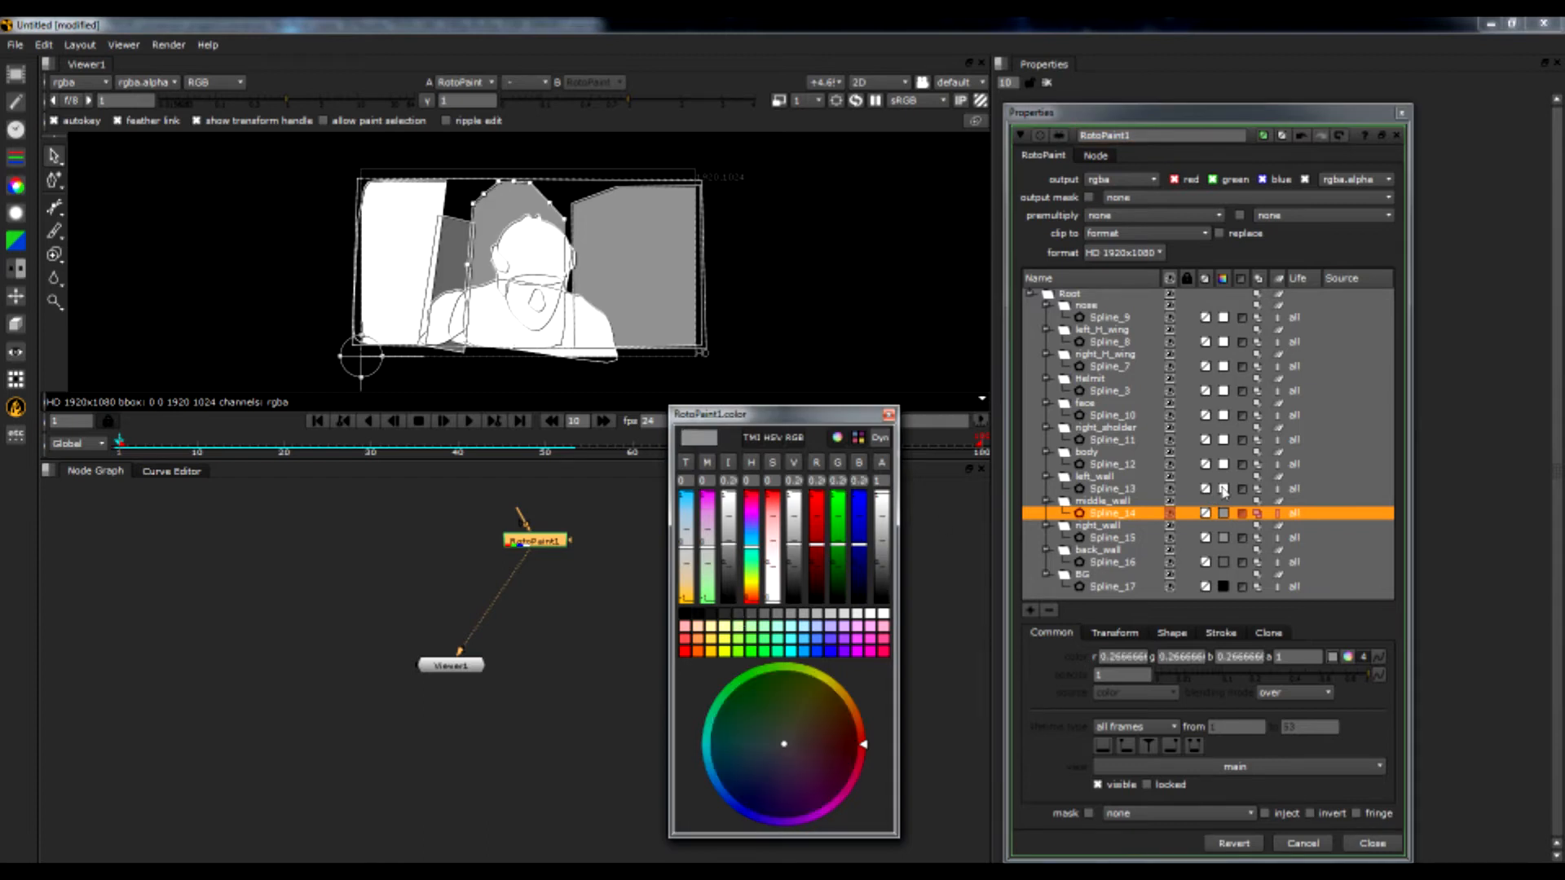
{"action": "left_click", "coordinate": [1222, 489]}
{"action": "left_click", "coordinate": [739, 616]}
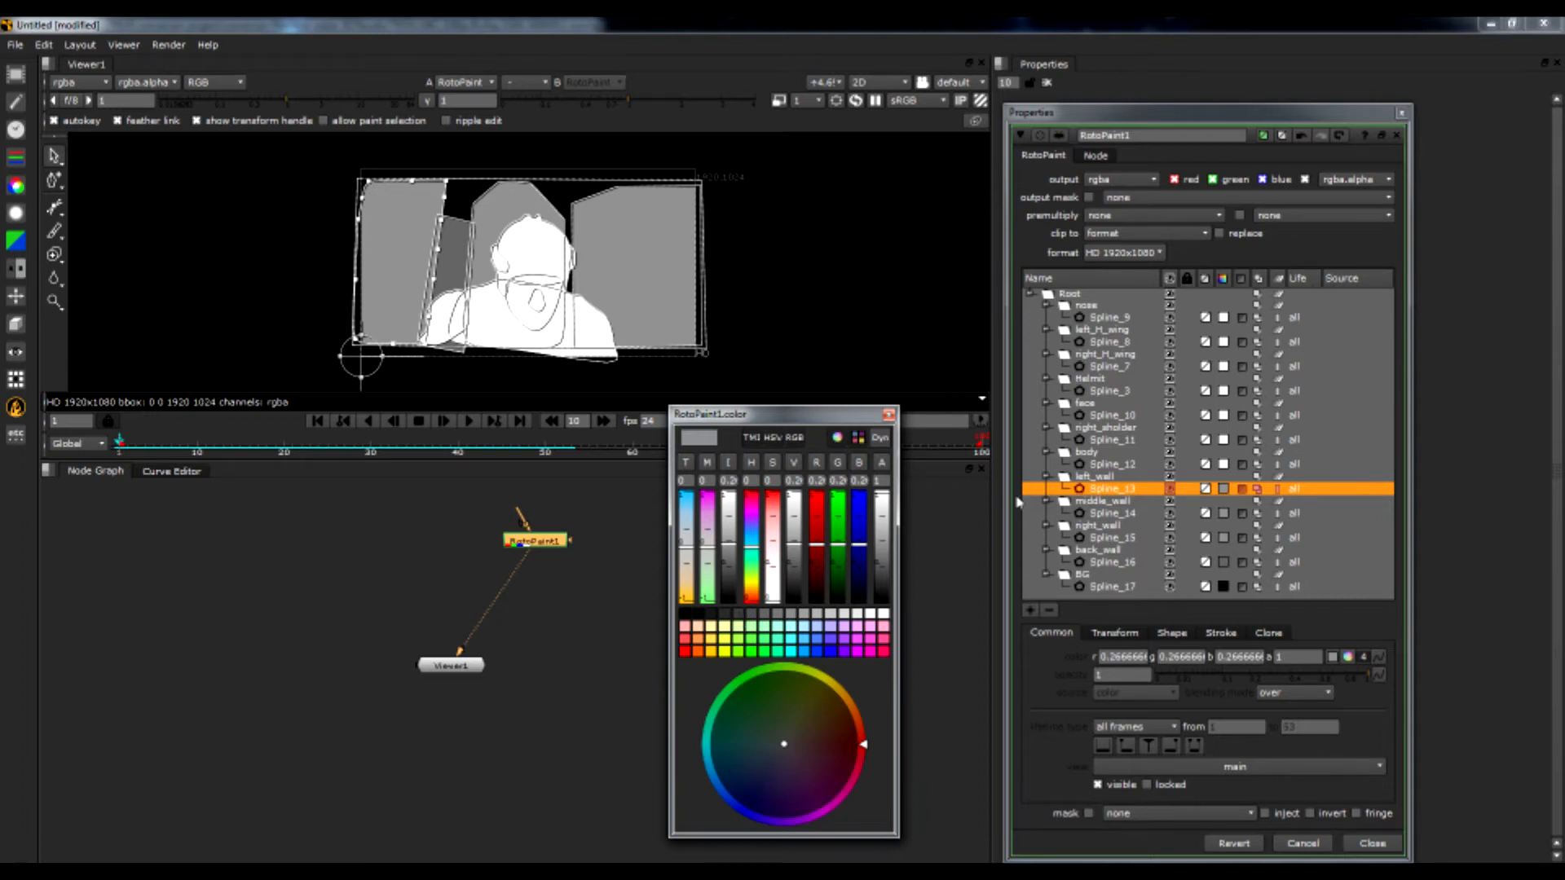
Colour the body spline grey at 0.4 and the right_sholder spline slightly lighter at about 0.467
{"action": "left_click", "coordinate": [1223, 465]}
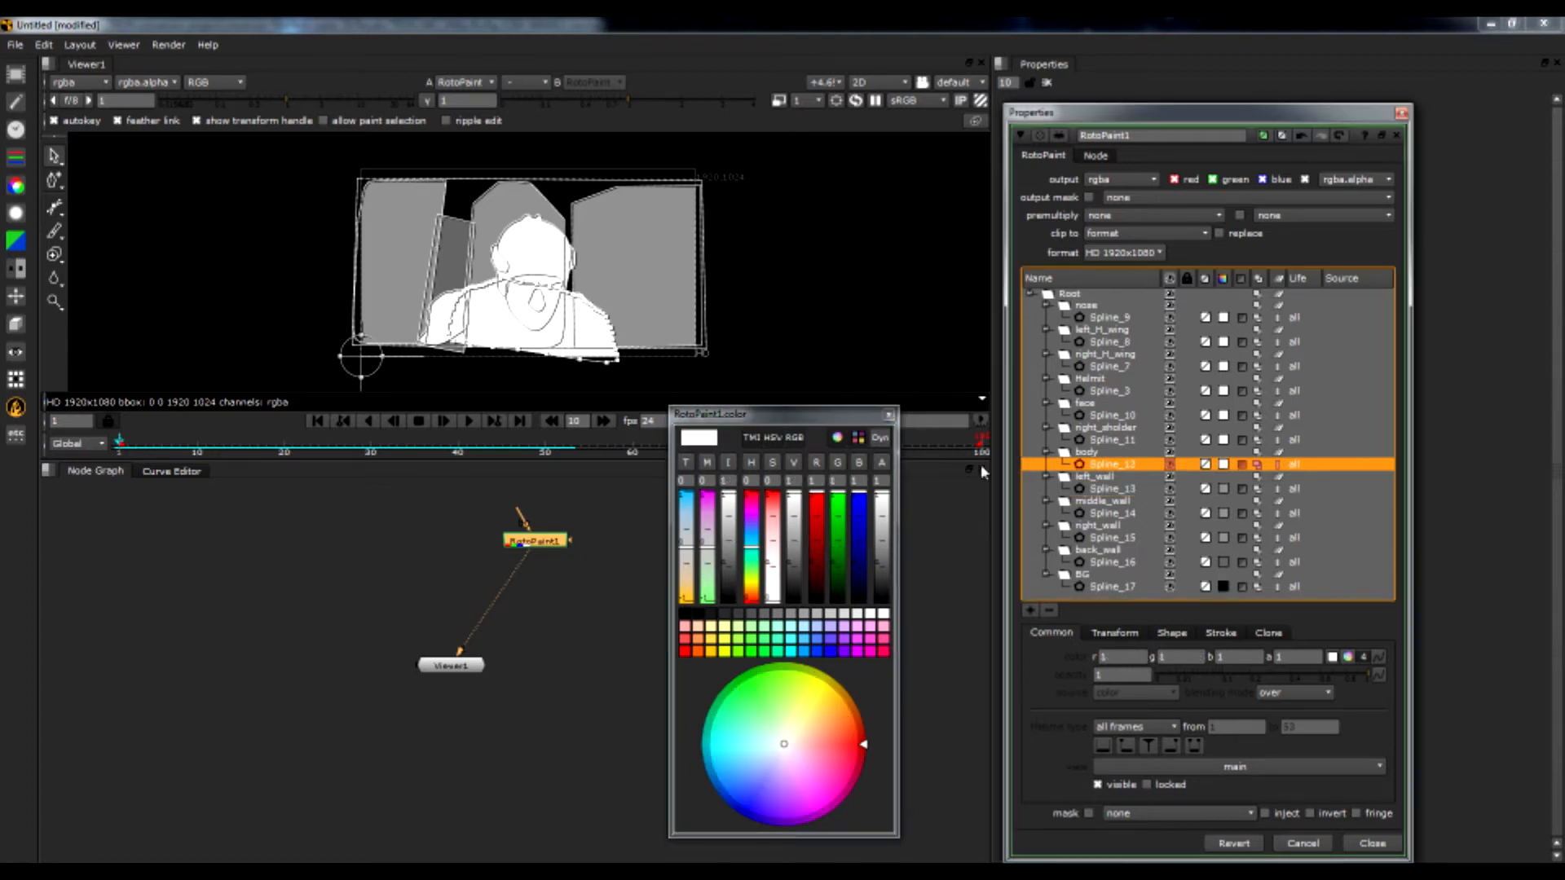
{"action": "left_click", "coordinate": [766, 619]}
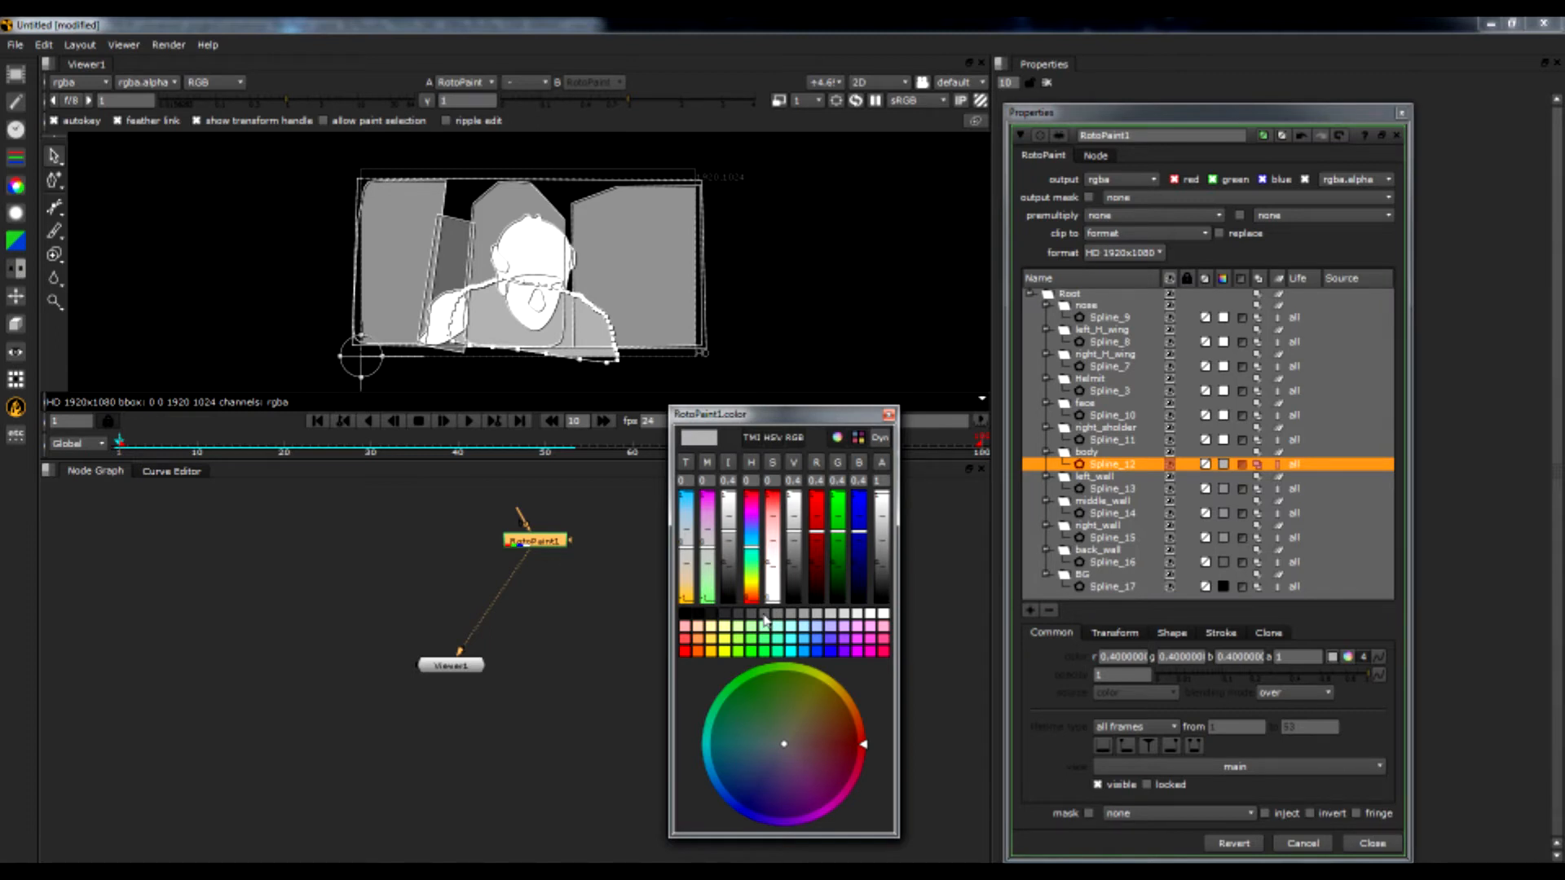
{"action": "left_click", "coordinate": [1225, 445]}
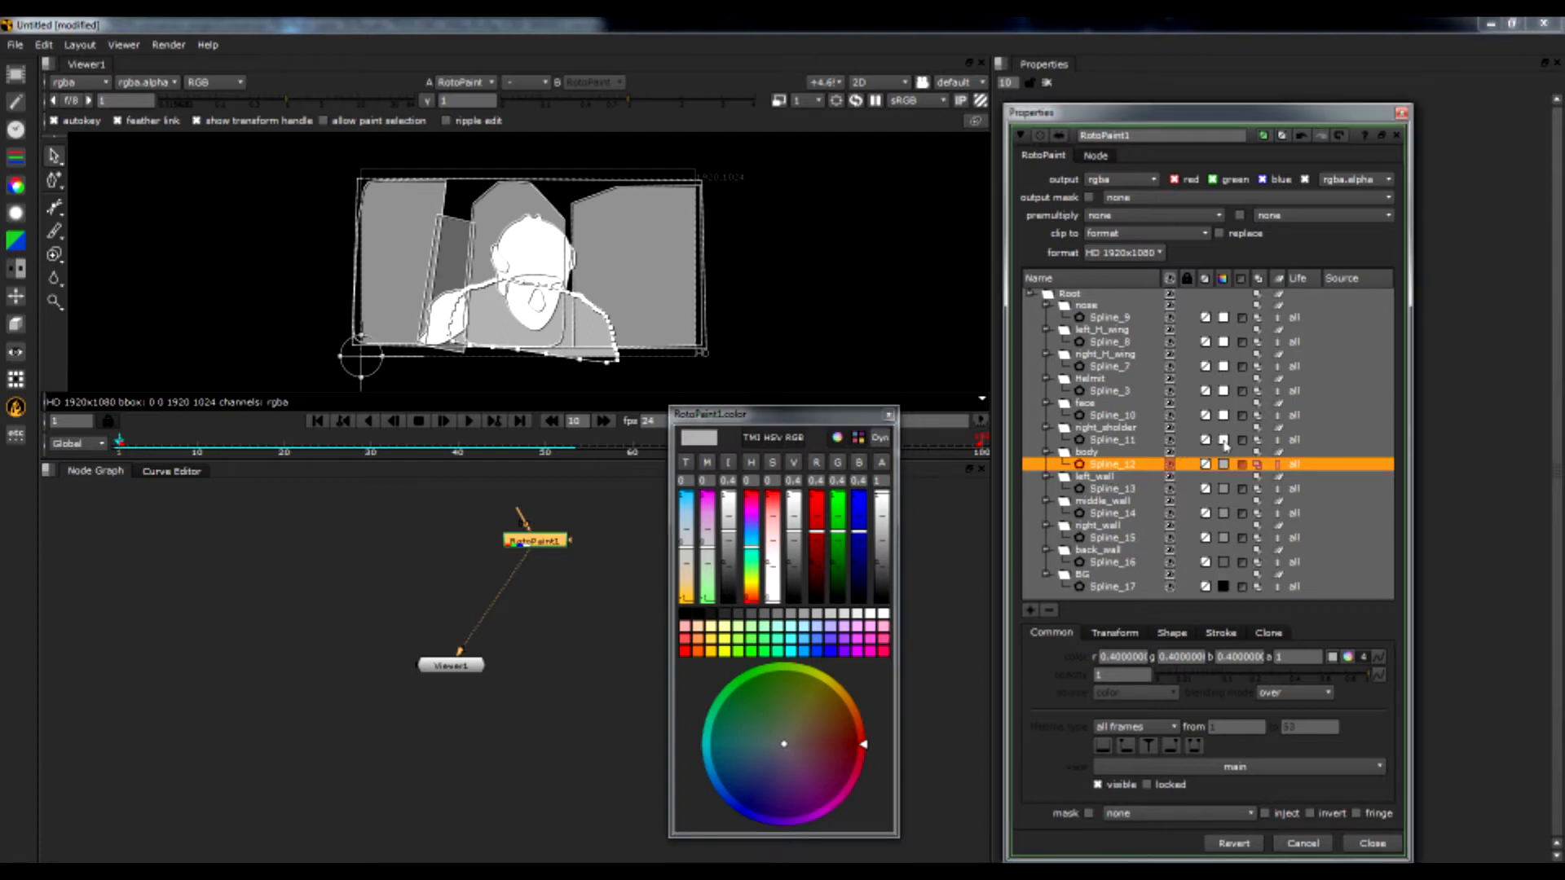
{"action": "left_click", "coordinate": [1225, 444]}
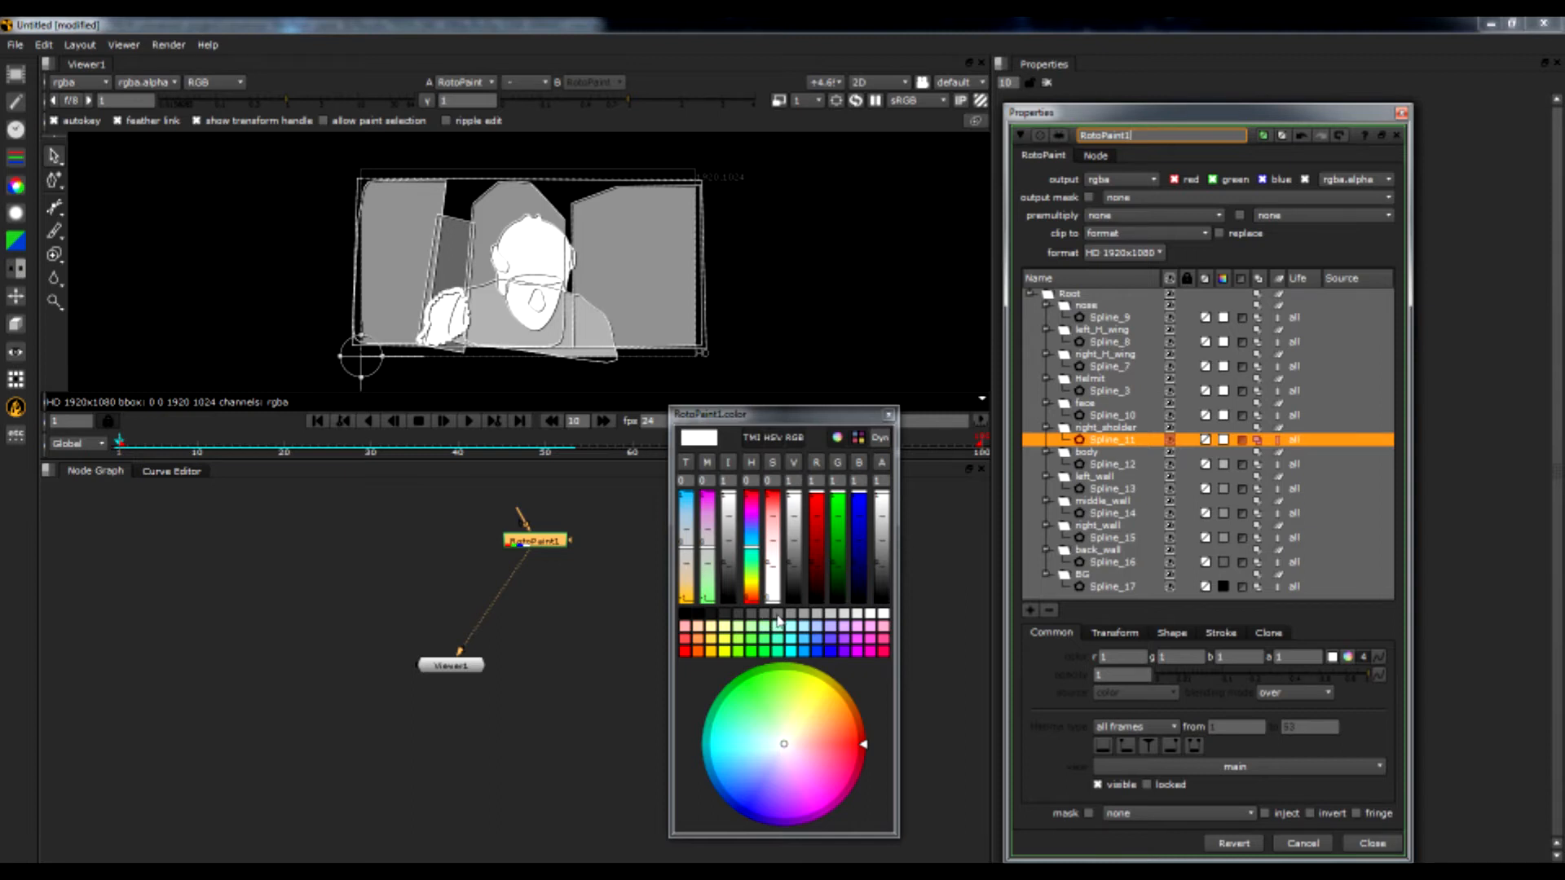
{"action": "left_click", "coordinate": [778, 619]}
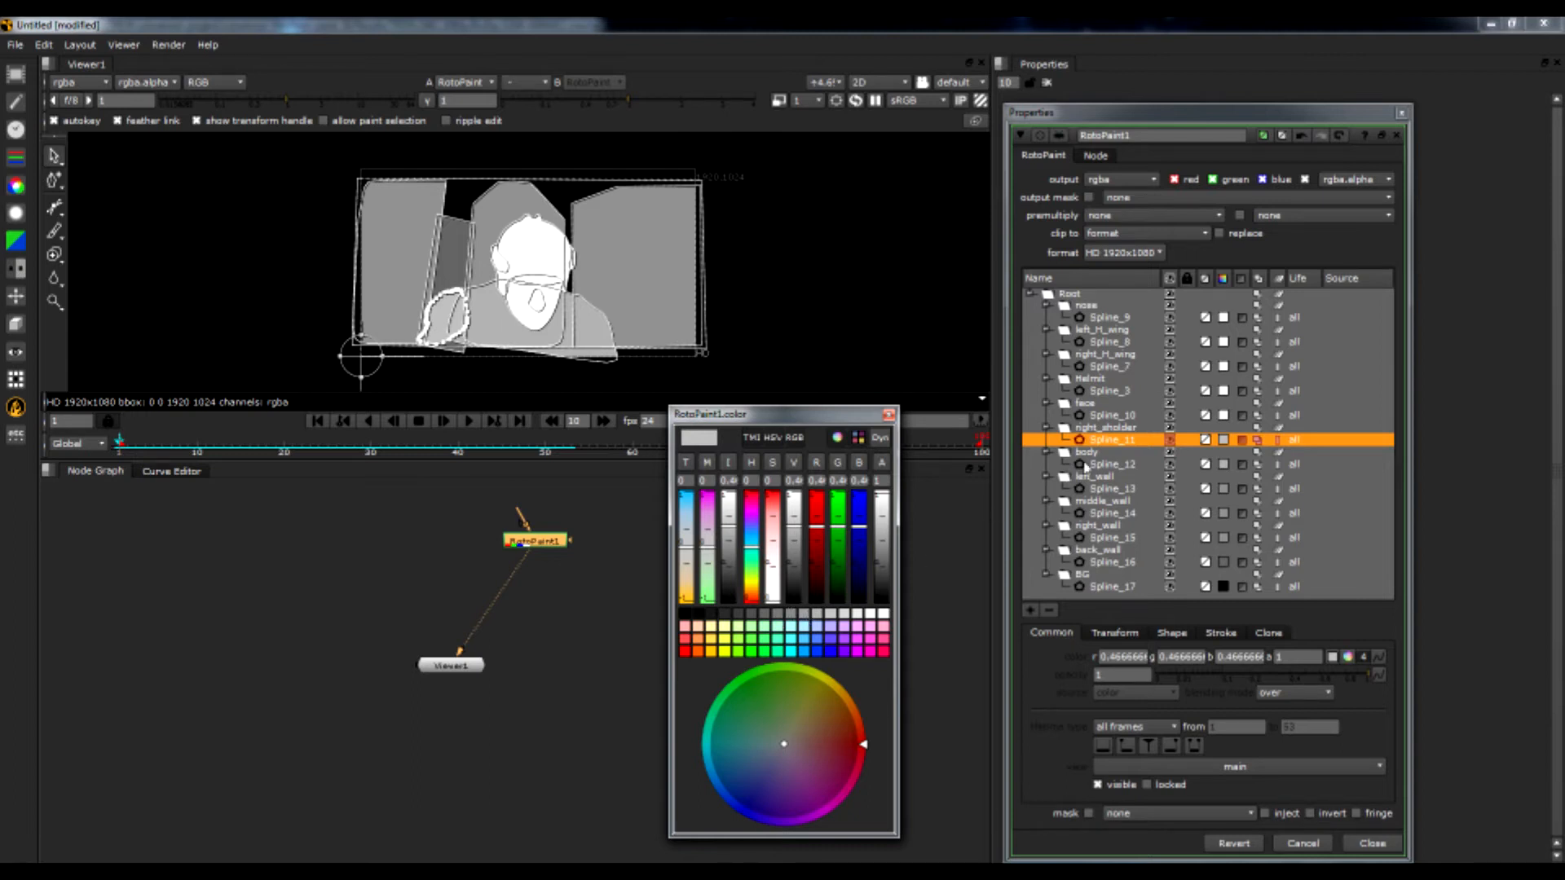
Colour the face spline light grey at 0.6 and the Helmit spline at about 0.667
{"action": "left_click", "coordinate": [1226, 420]}
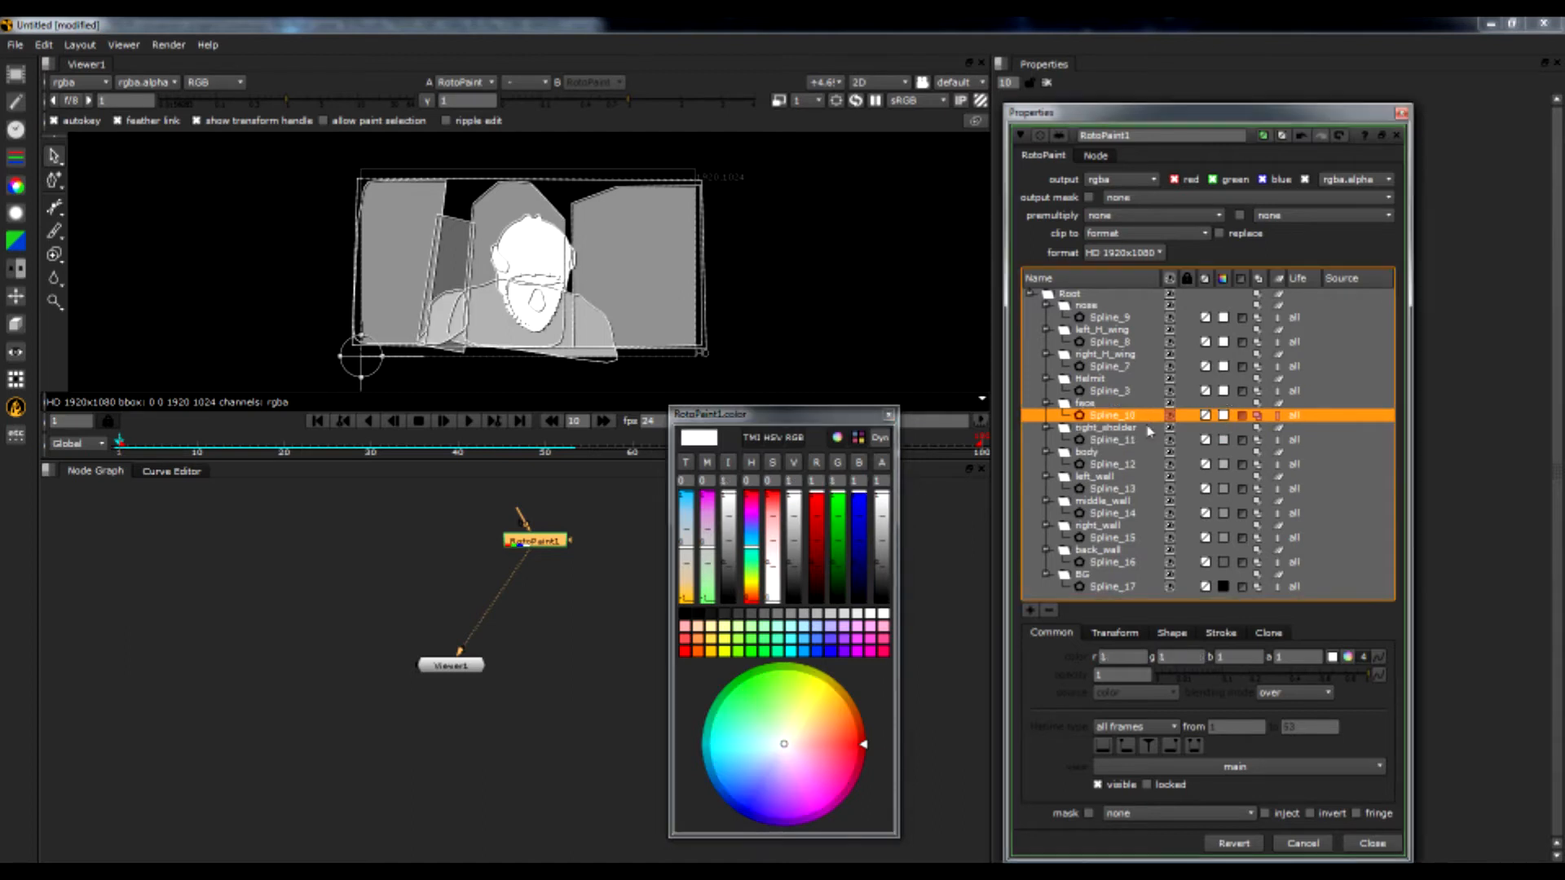
{"action": "left_click", "coordinate": [805, 615]}
{"action": "left_click", "coordinate": [804, 616]}
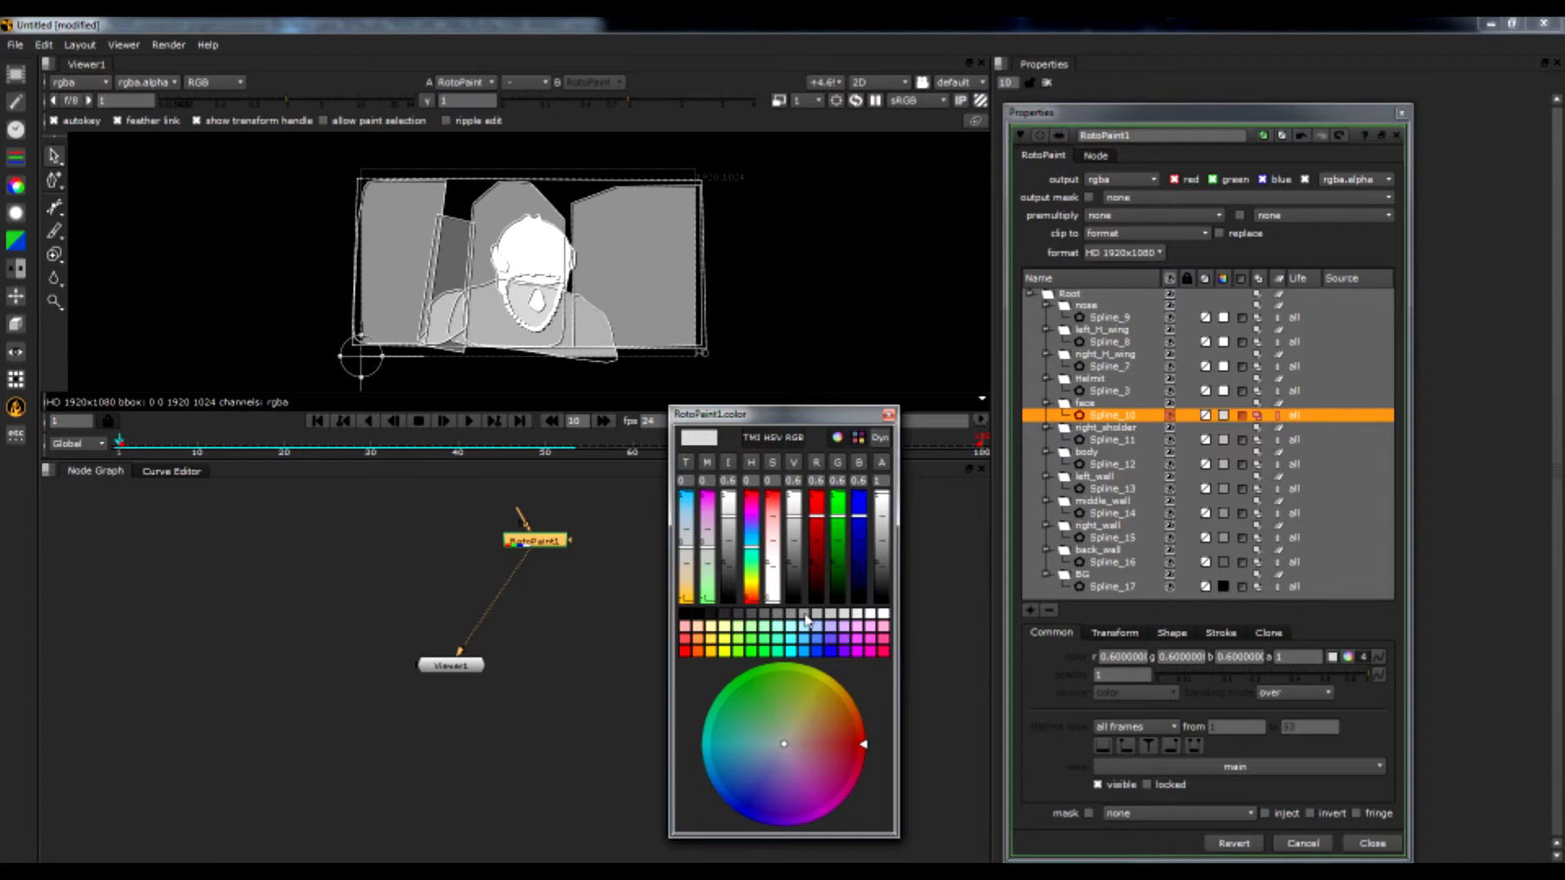
{"action": "left_click", "coordinate": [1227, 393]}
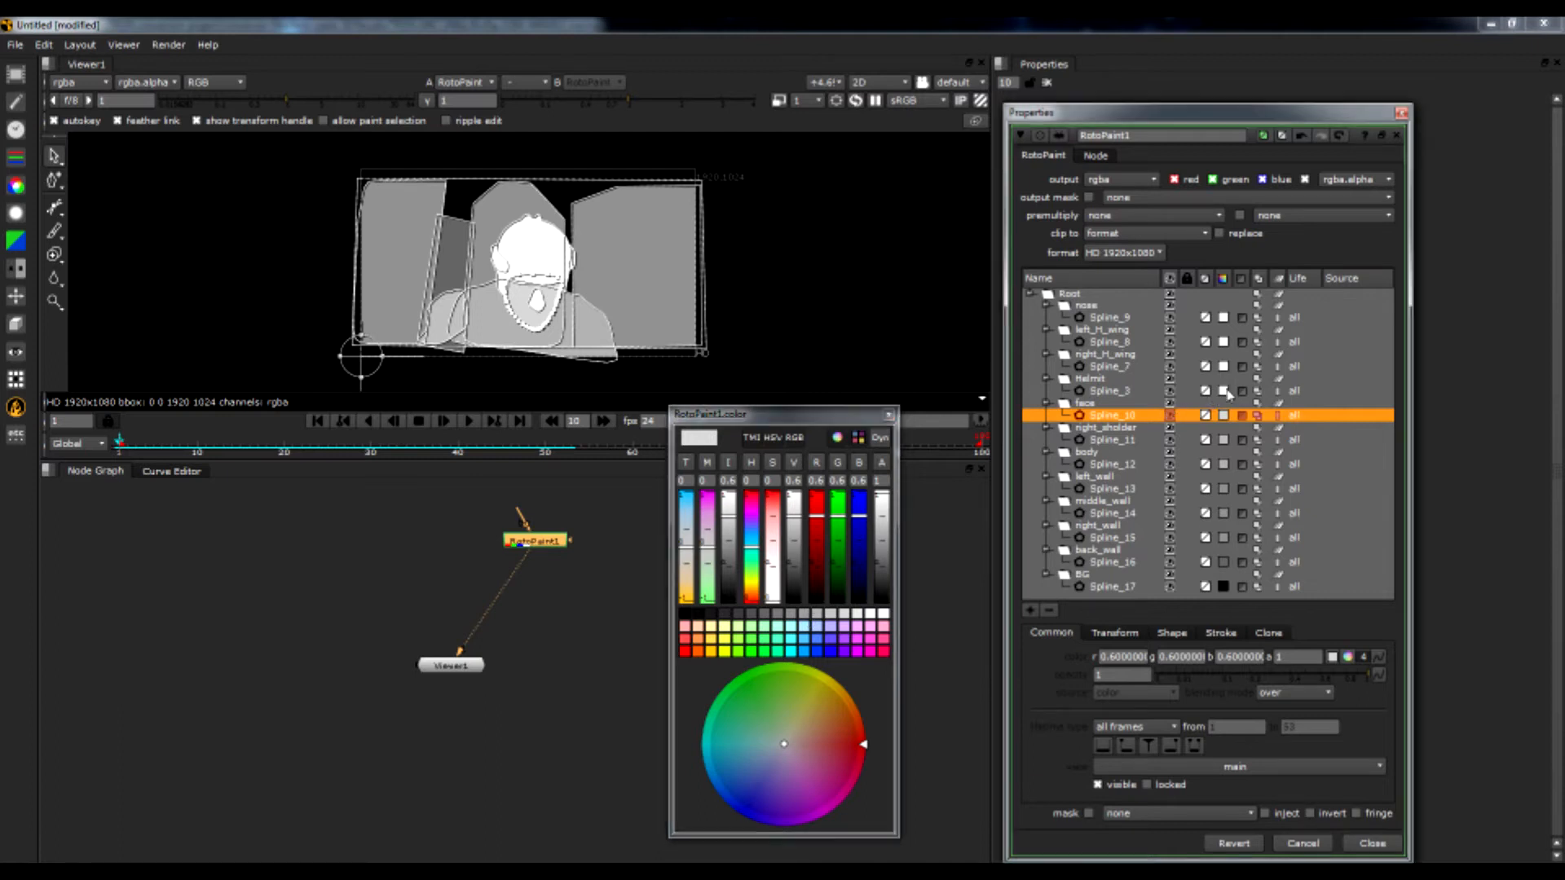
{"action": "left_click", "coordinate": [1227, 393]}
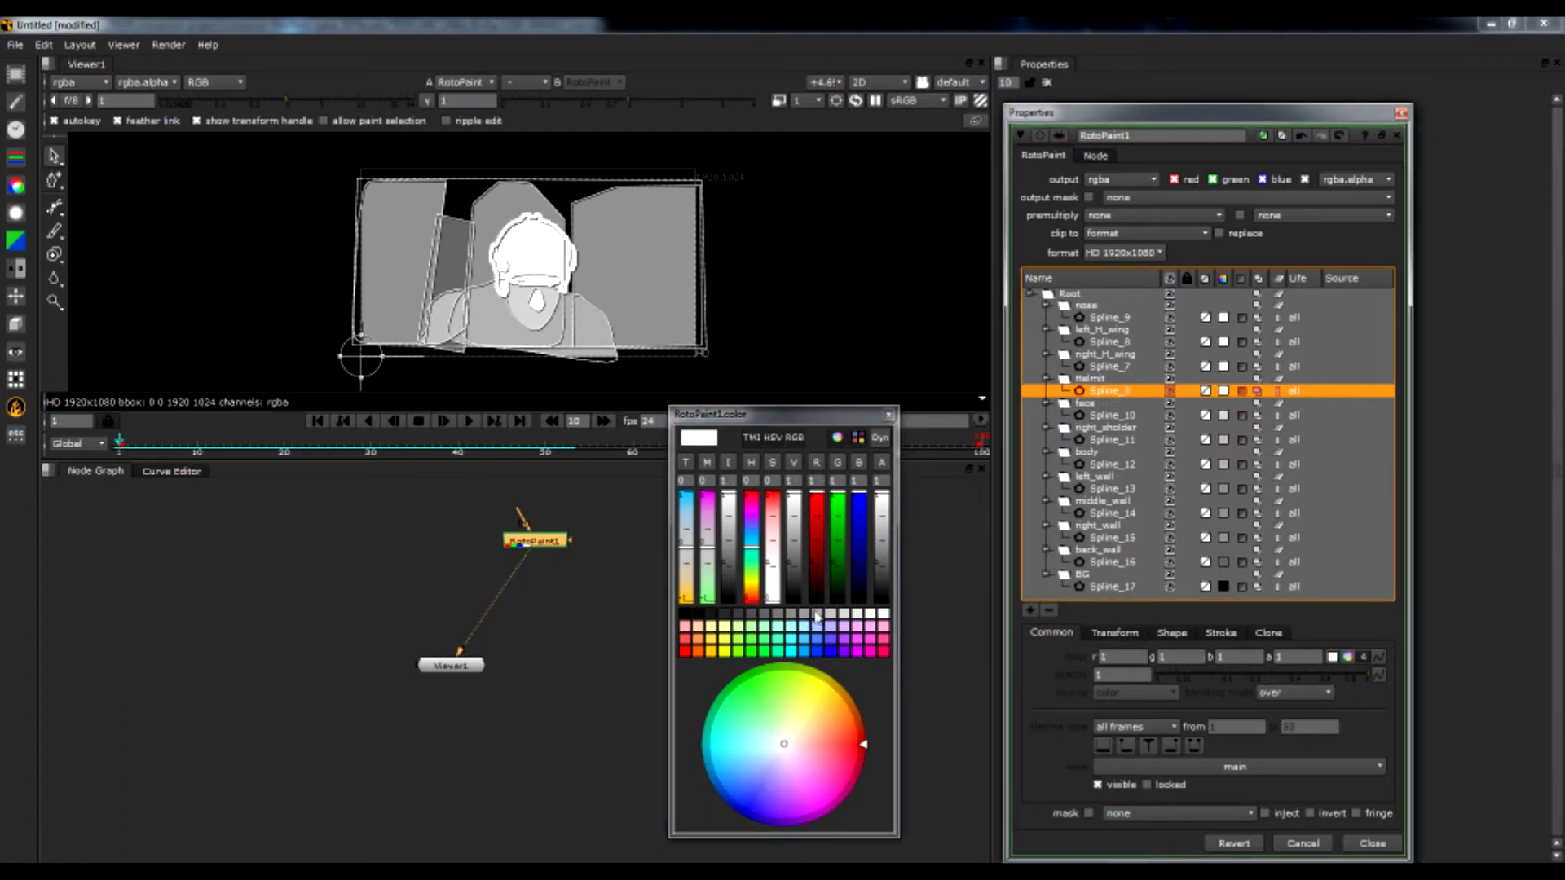
{"action": "left_click", "coordinate": [818, 618]}
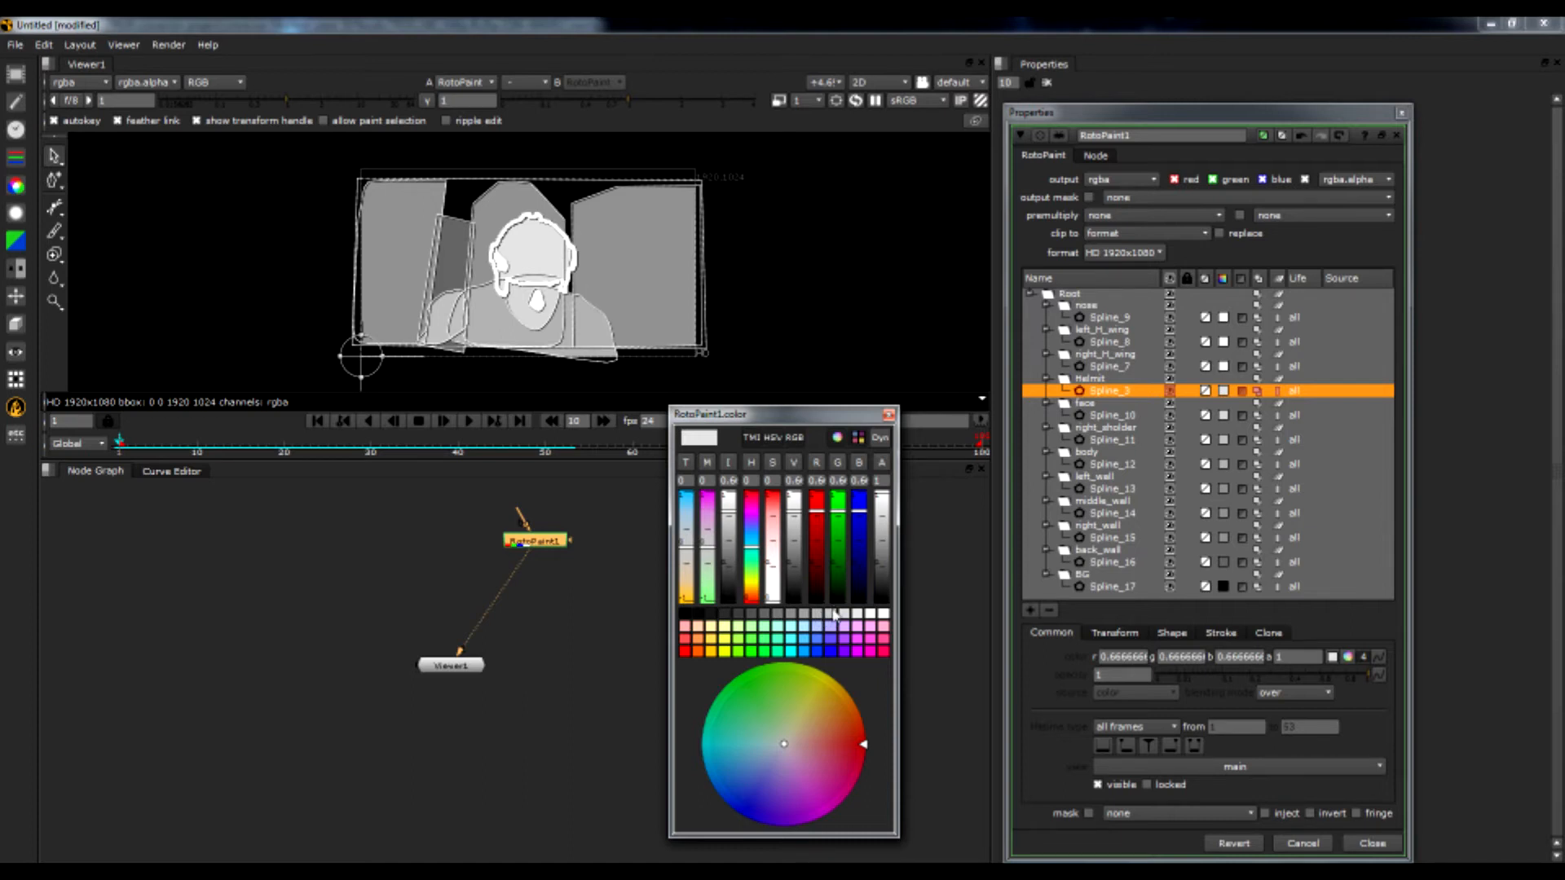
Colour the right_H_wing and left_H_wing splines about 0.733 and the nose spline 0.8, and close the colour picker
{"action": "left_click", "coordinate": [1225, 368]}
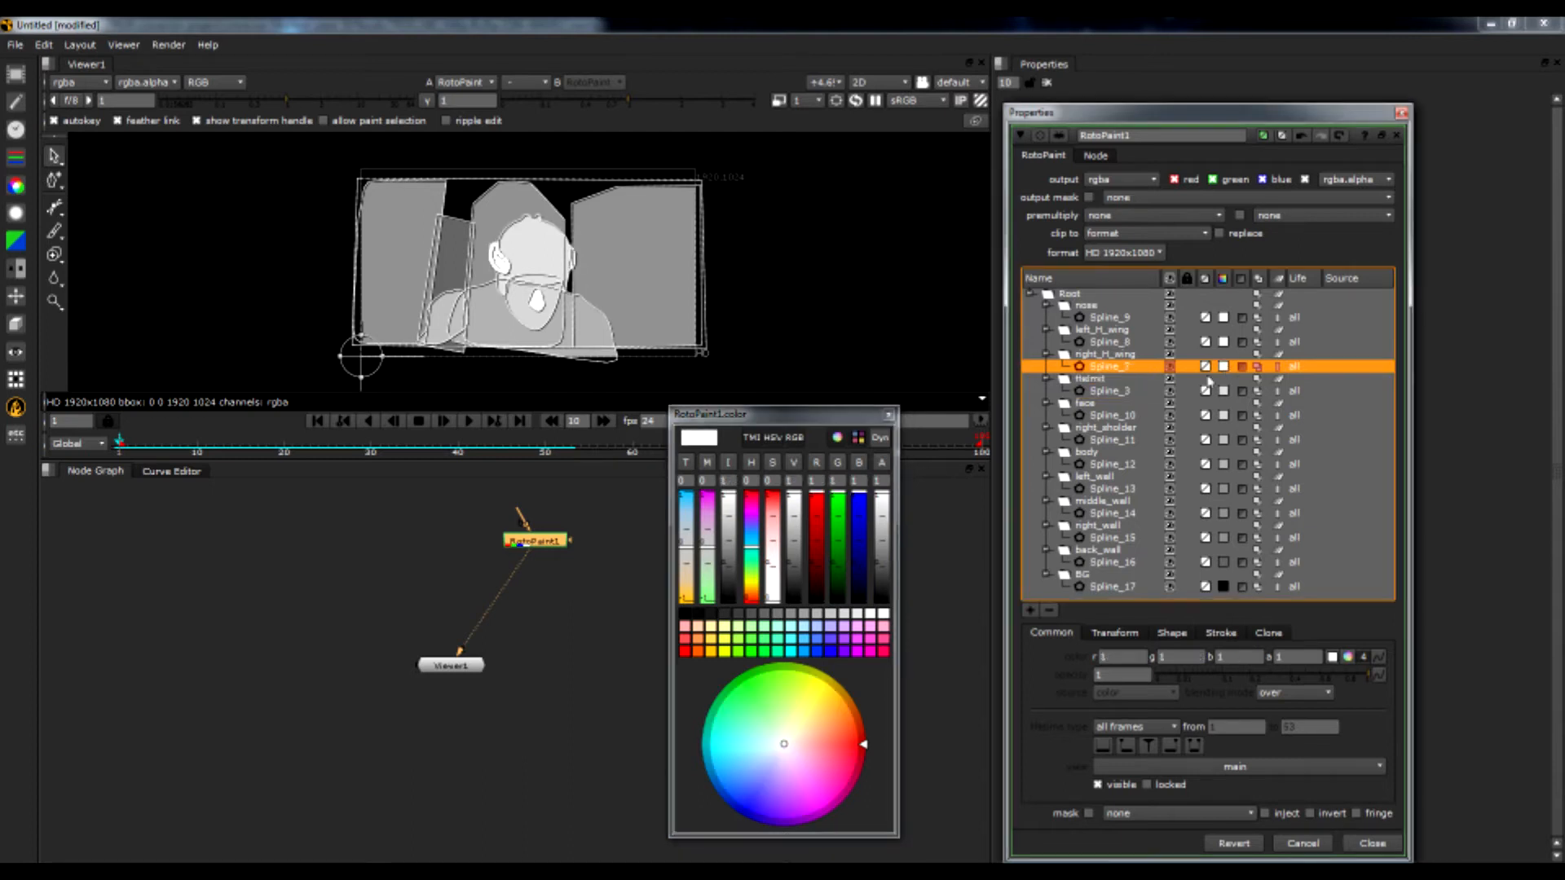
{"action": "left_click", "coordinate": [830, 615]}
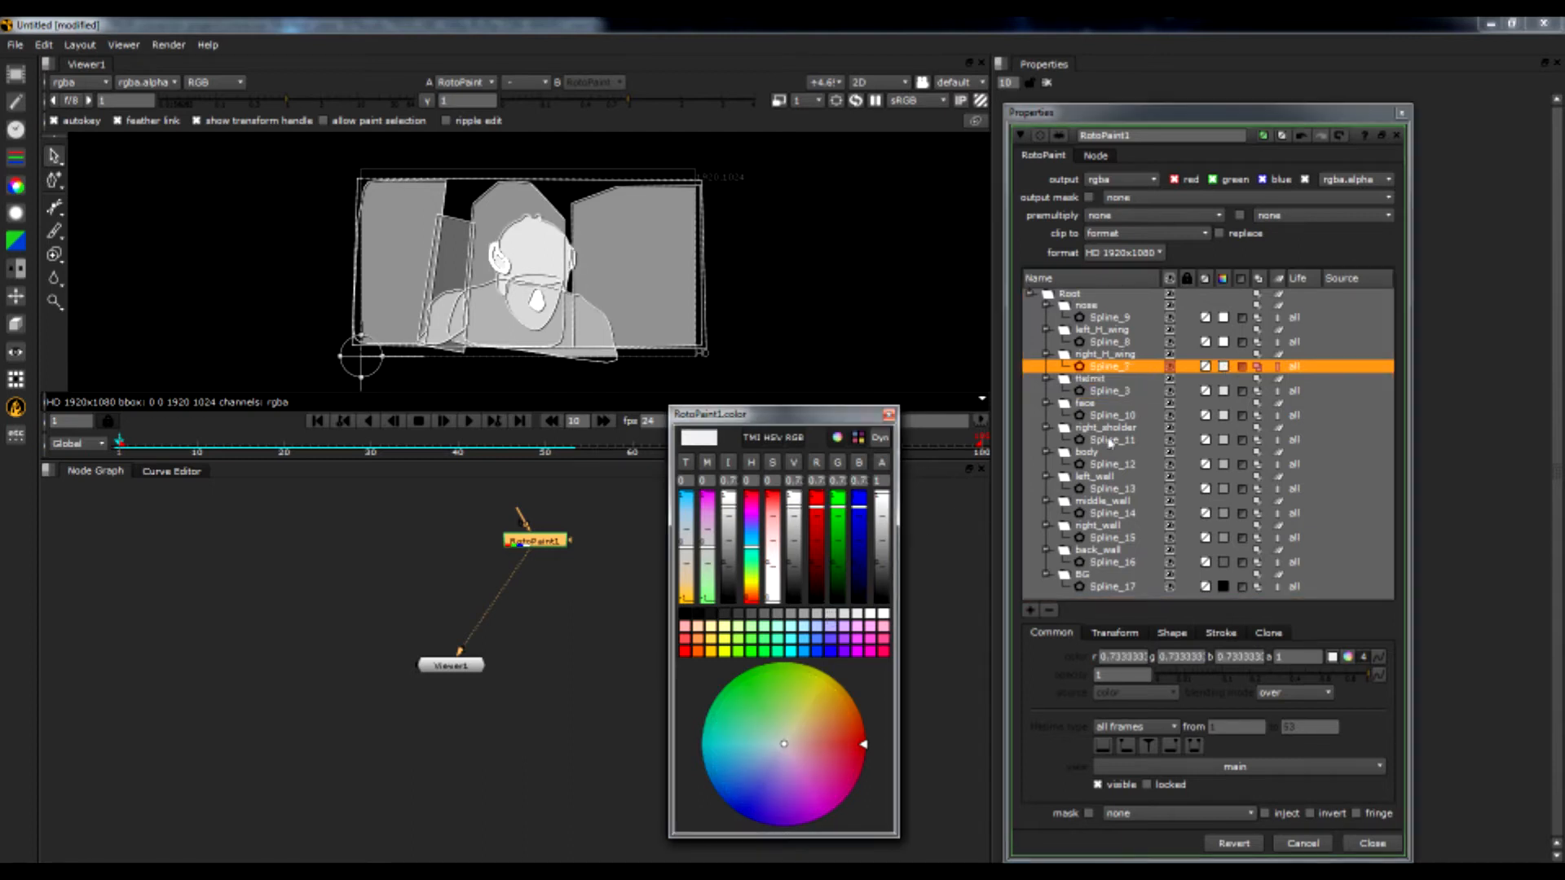
{"action": "left_click", "coordinate": [1225, 346]}
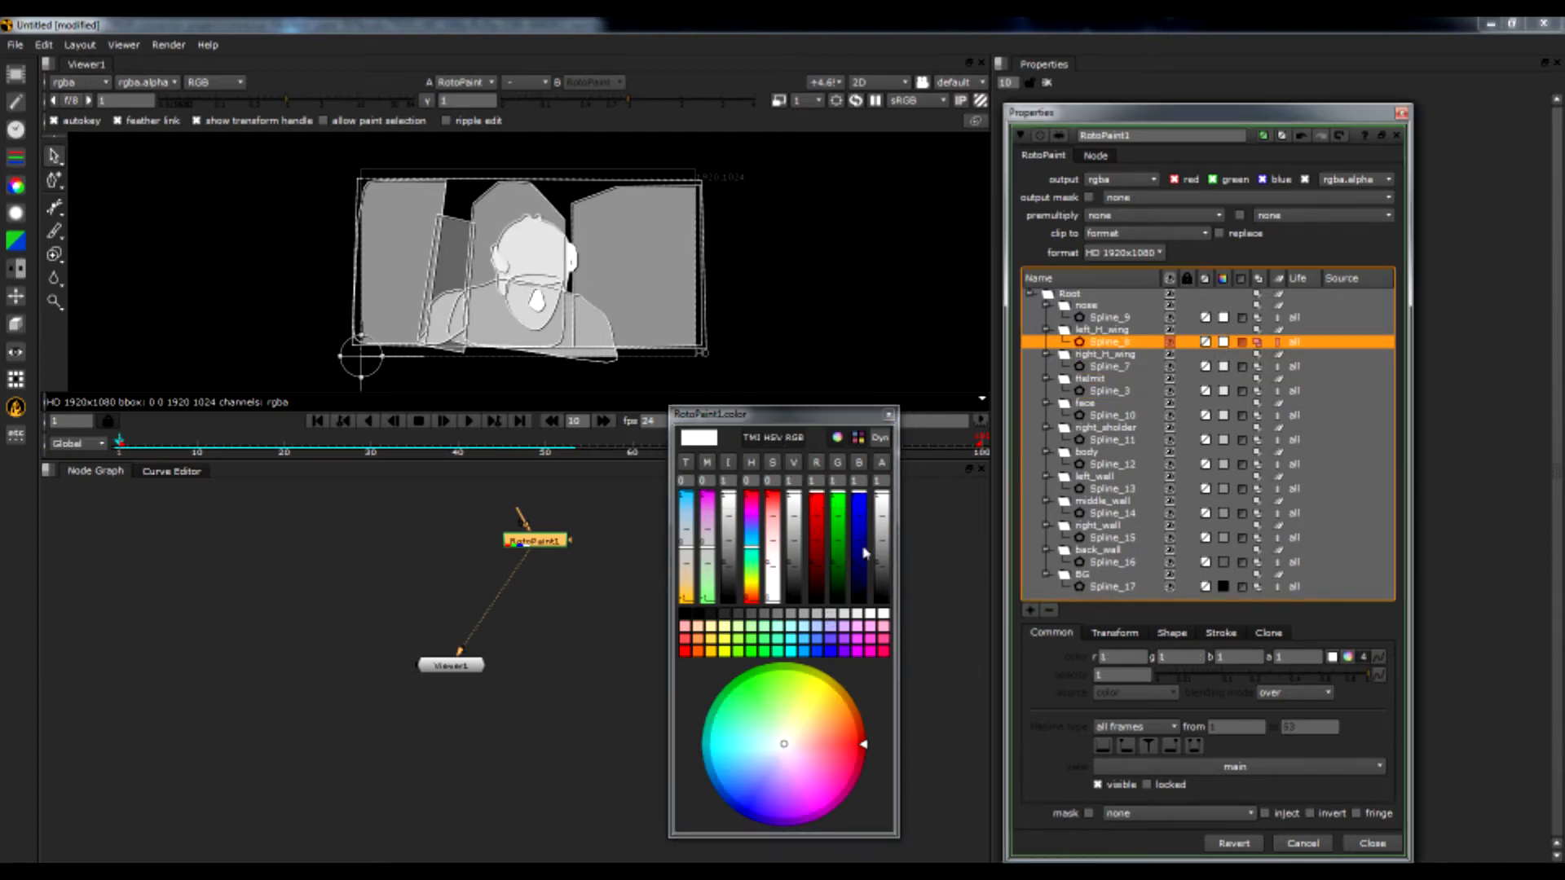
{"action": "left_click", "coordinate": [832, 615]}
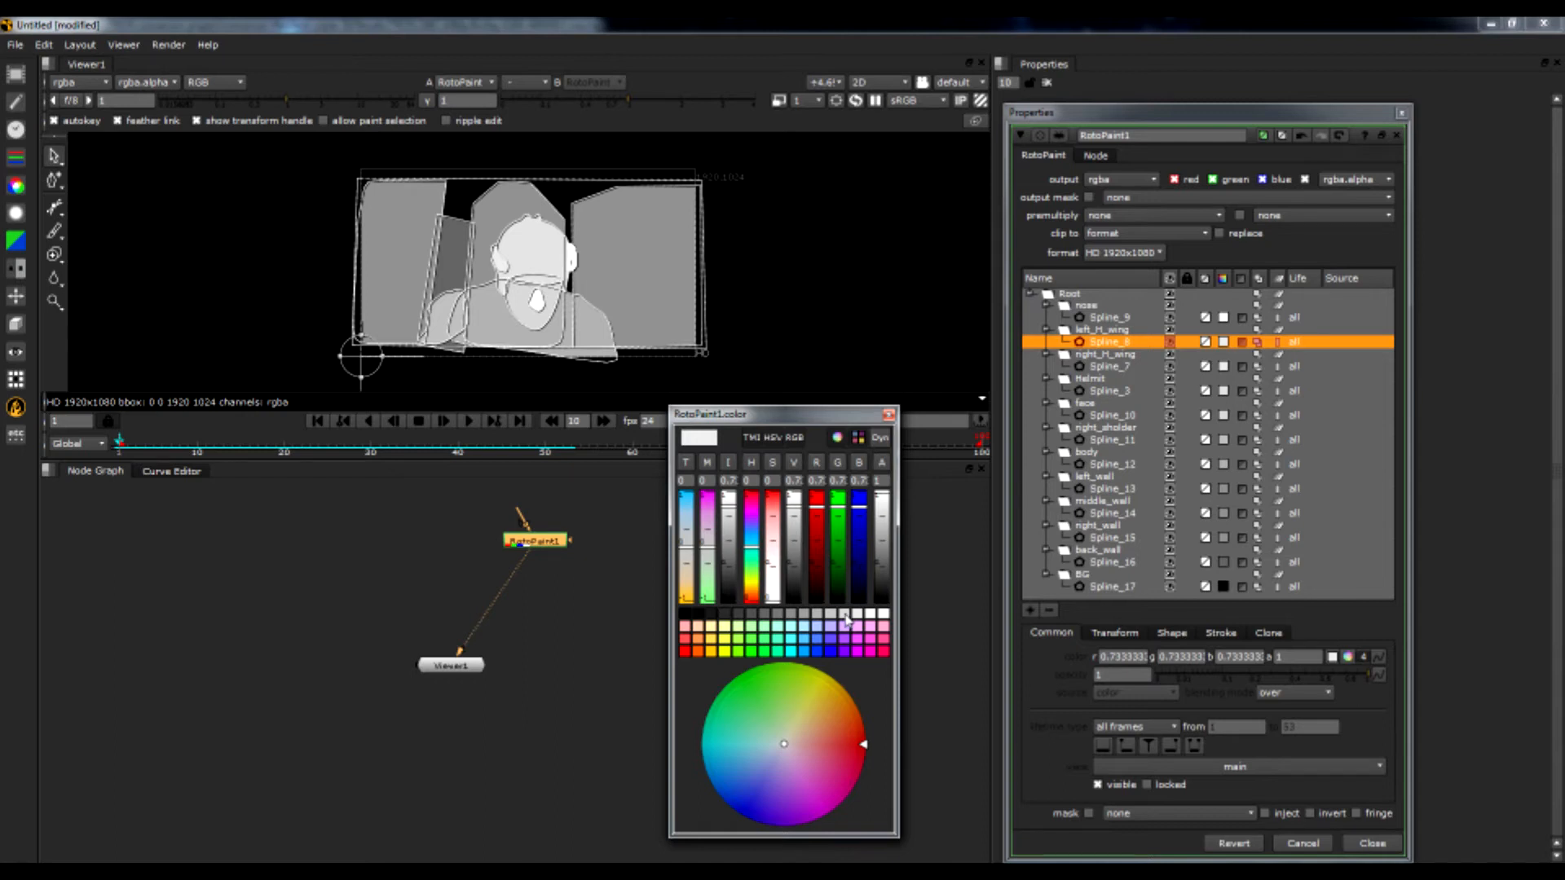
{"action": "left_click", "coordinate": [1223, 316]}
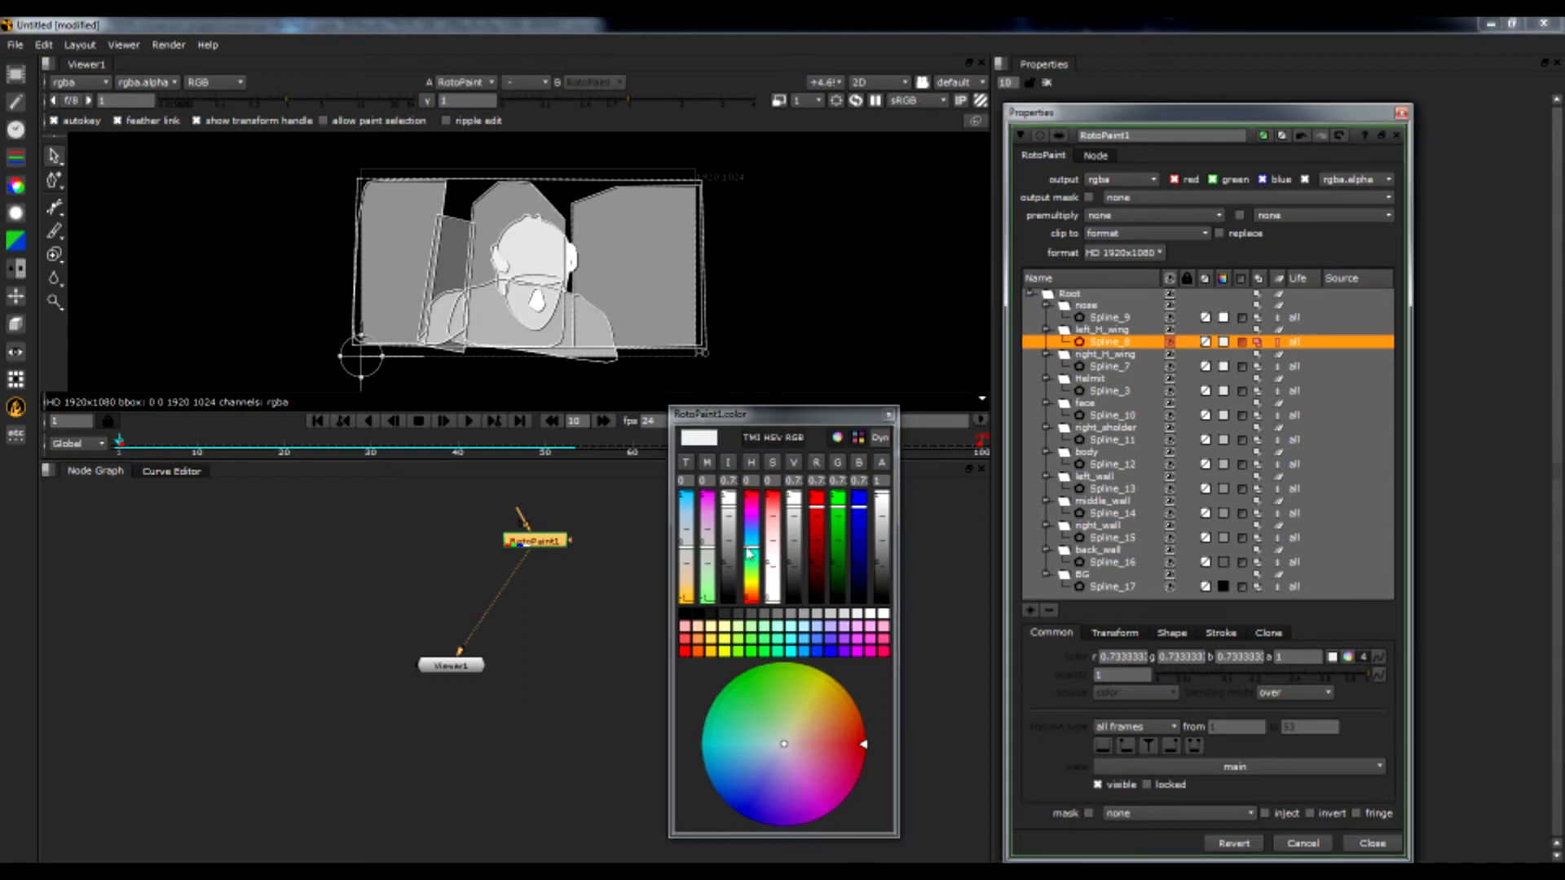
{"action": "left_click", "coordinate": [846, 616]}
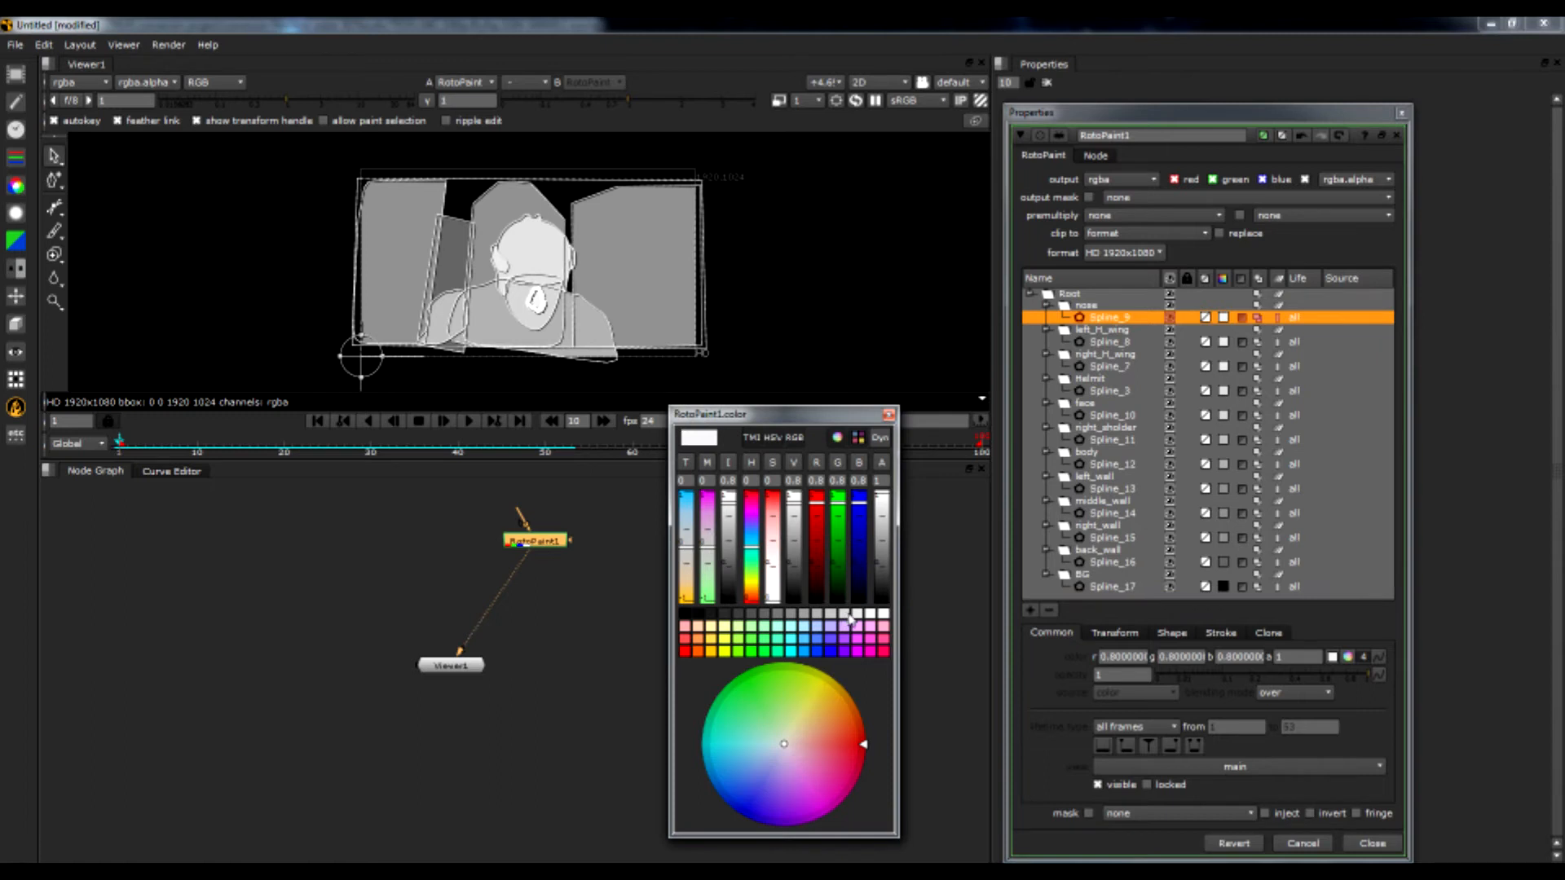
{"action": "left_click", "coordinate": [889, 416]}
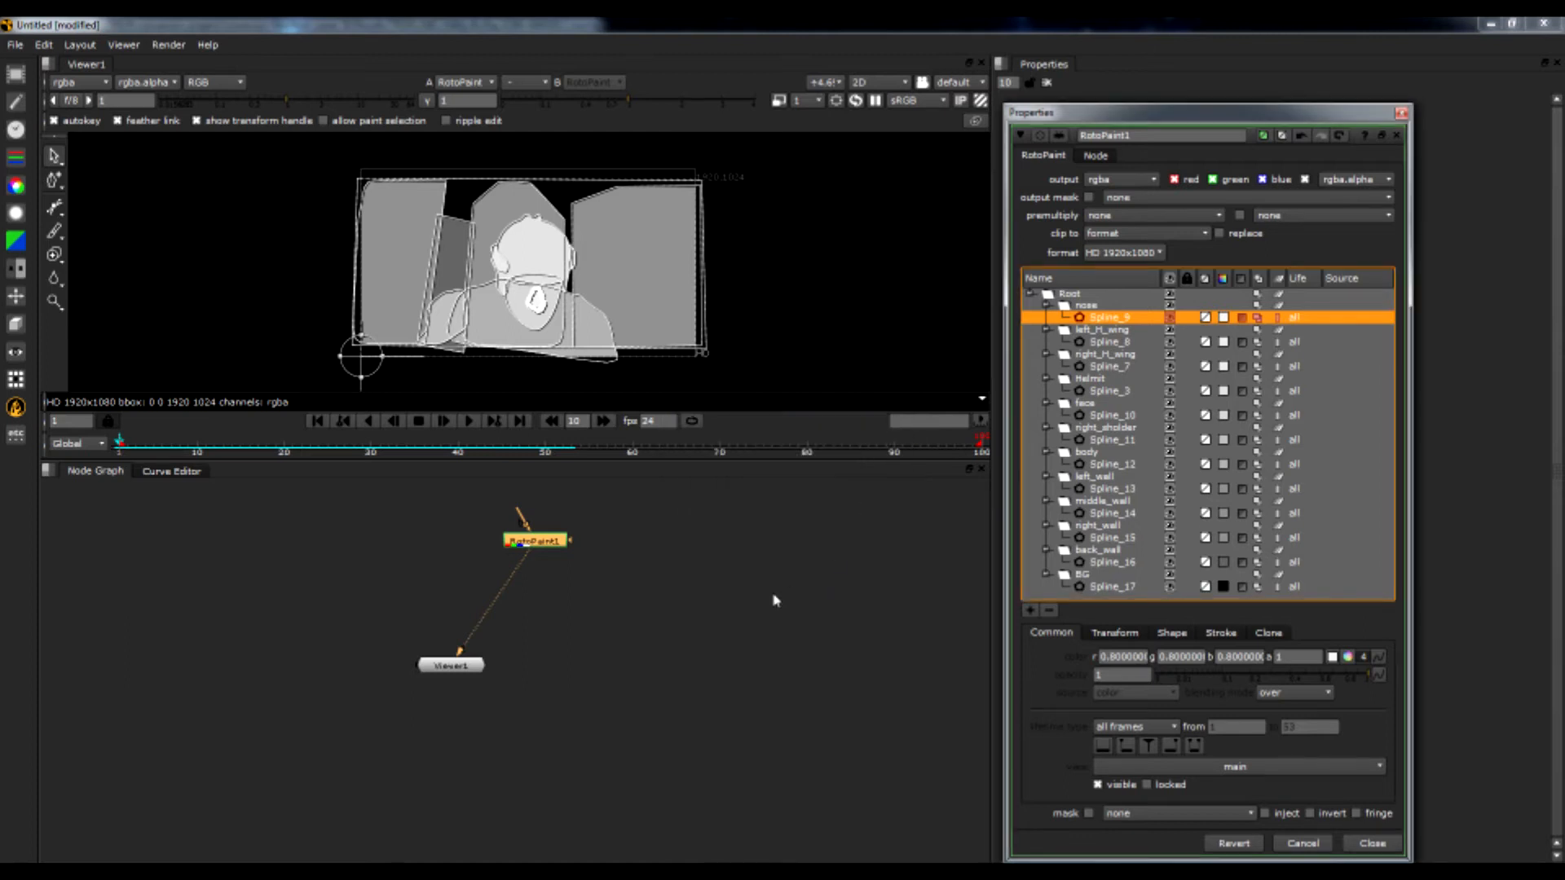
Insert a Blur node between RotoPaint1 and Viewer1 and space it slightly below the RotoPaint node
{"action": "right_click", "coordinate": [575, 610]}
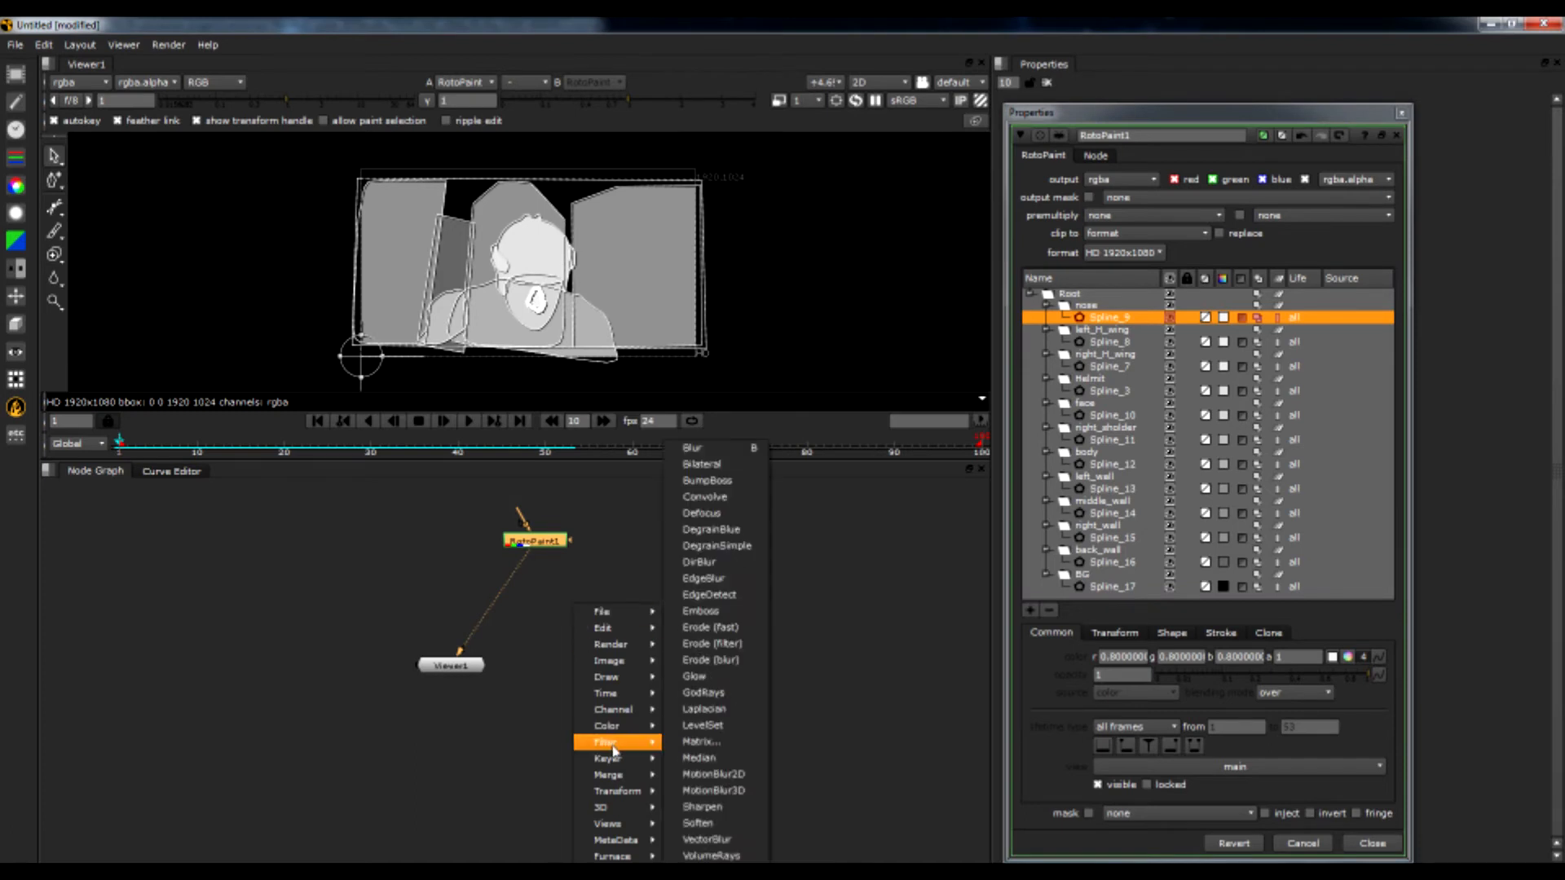
{"action": "mouse_move", "coordinate": [642, 743]}
{"action": "left_click", "coordinate": [718, 451]}
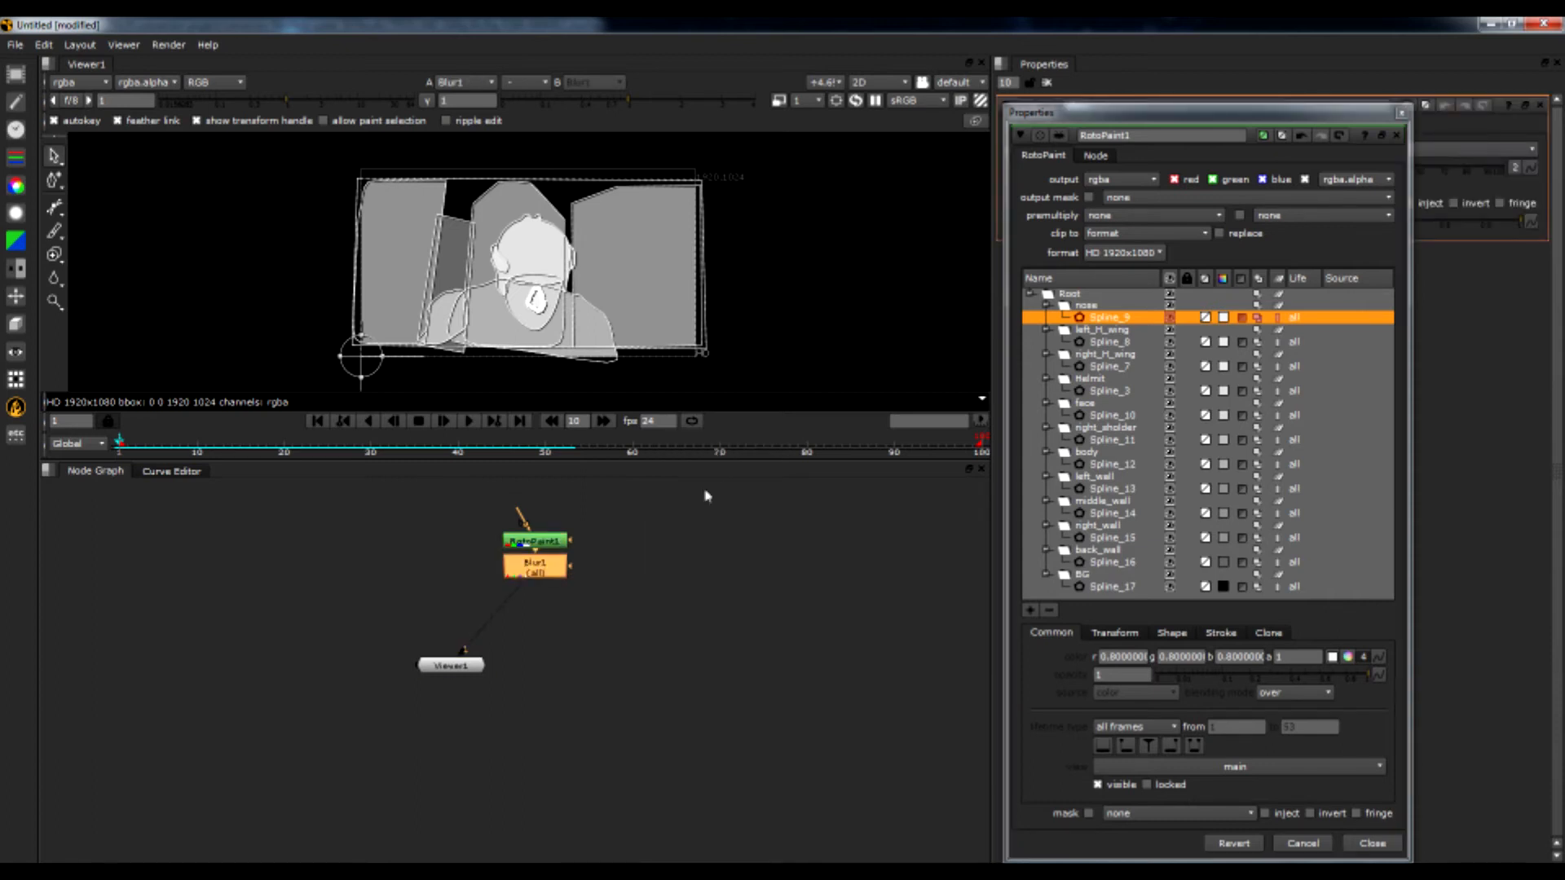
{"action": "left_click_drag", "start_coordinate": [553, 577], "coordinate": [553, 607]}
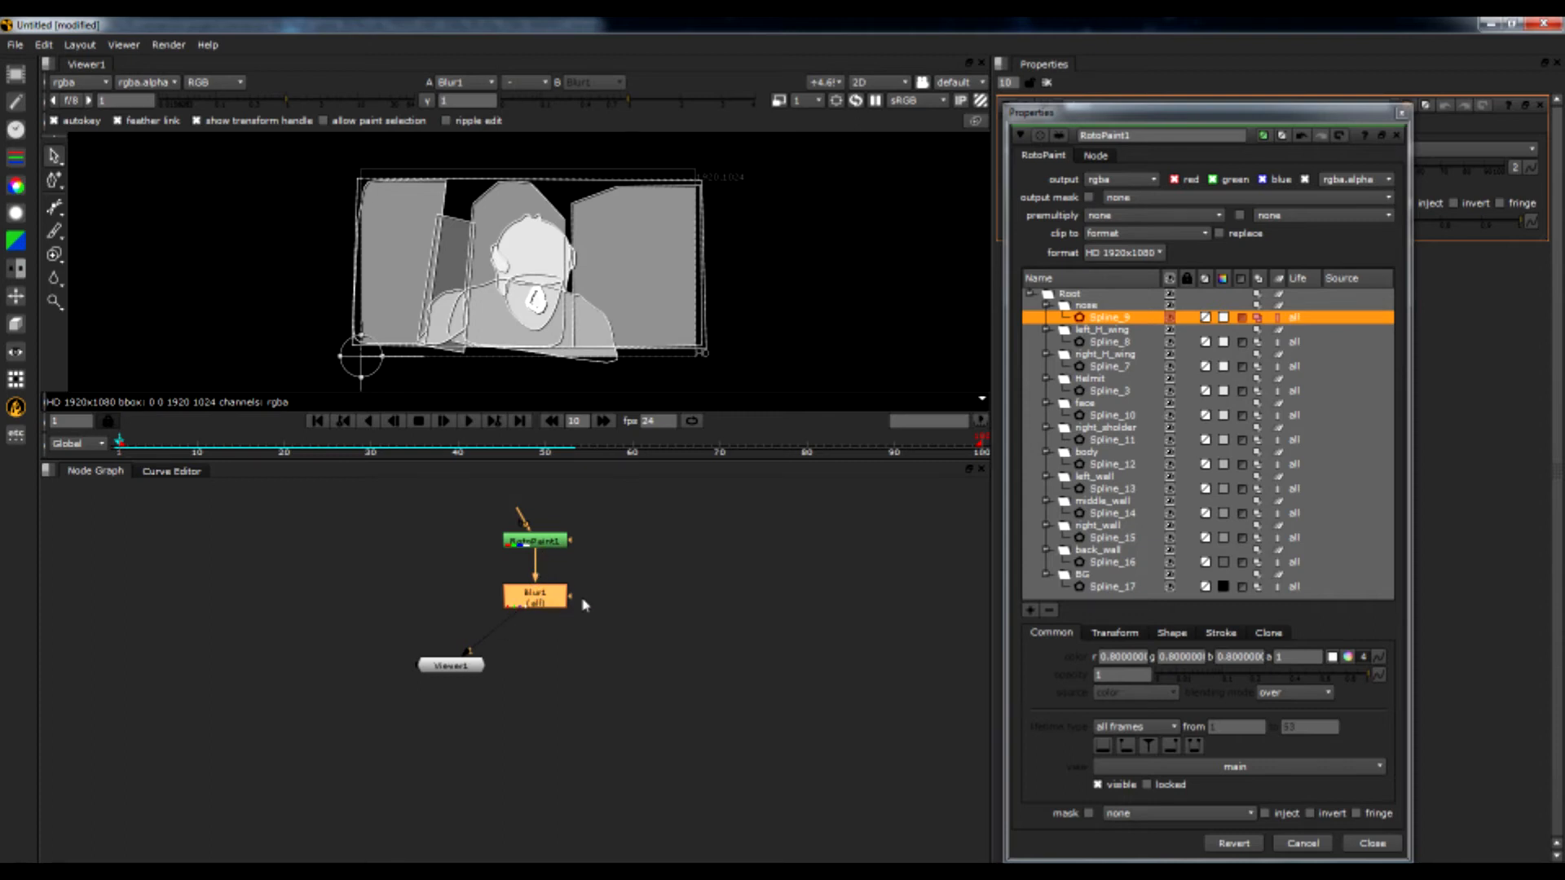
Close the RotoPaint properties and set the Blur size to 15, keeping the gaussian filter
{"action": "left_click", "coordinate": [1400, 135]}
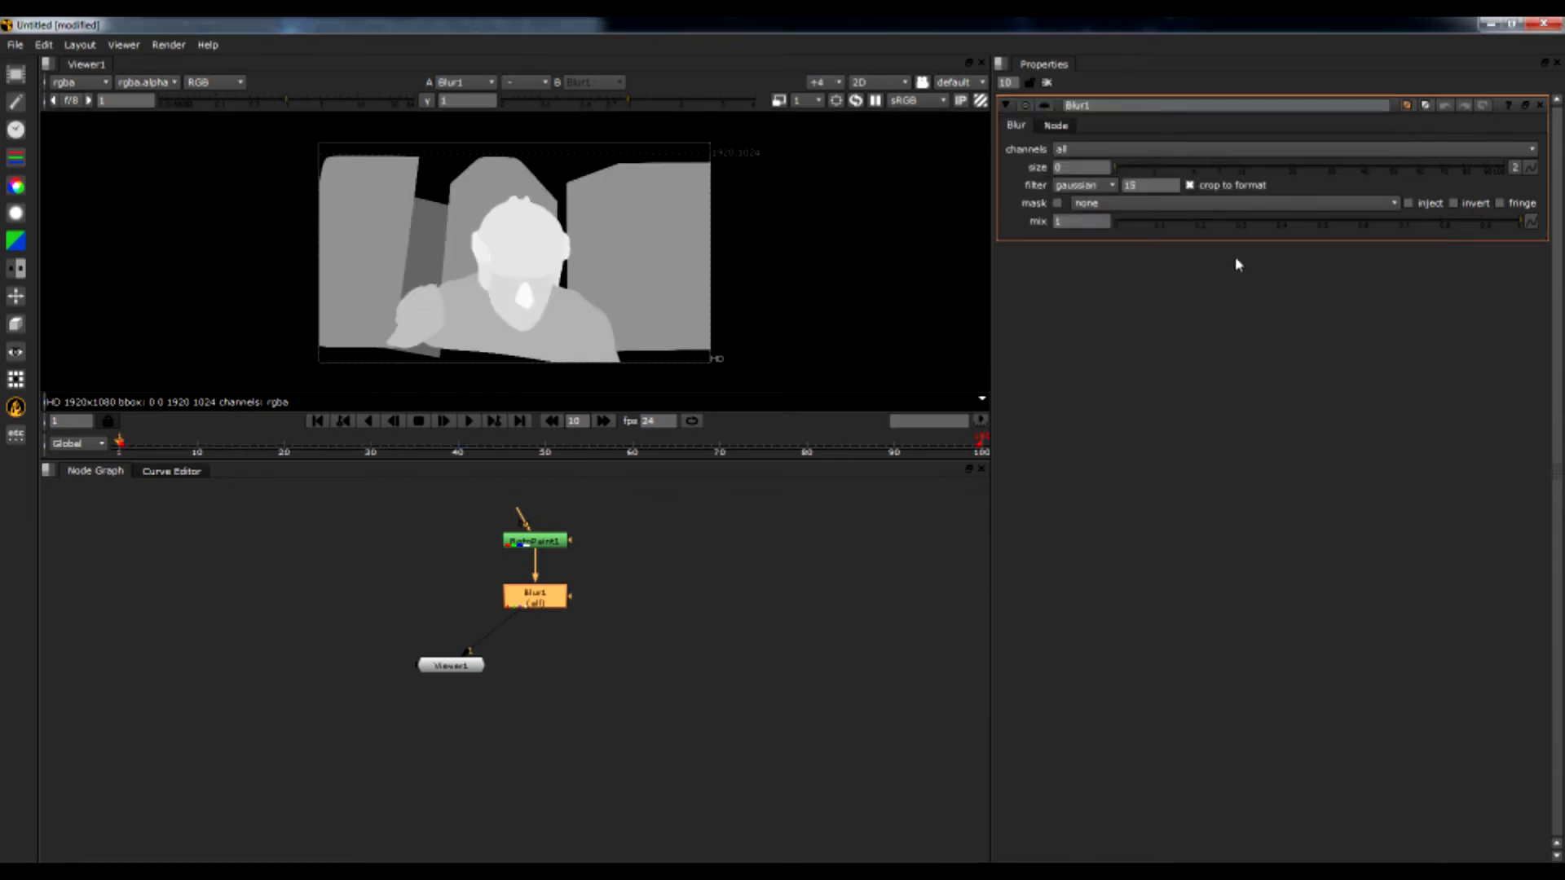
{"action": "left_click", "coordinate": [1113, 186]}
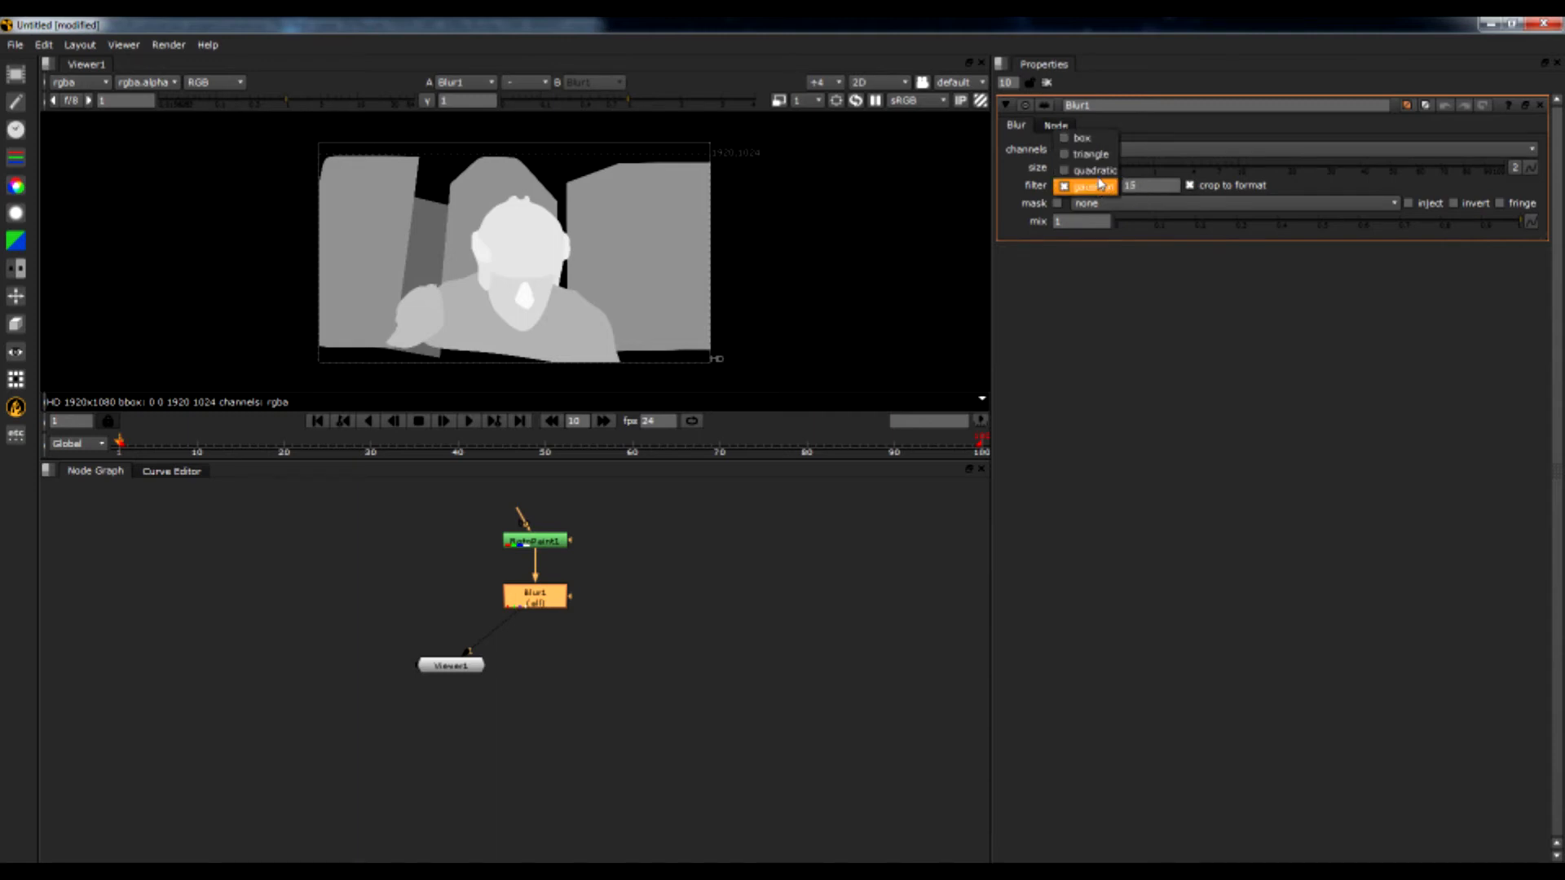
{"action": "left_click", "coordinate": [1100, 187]}
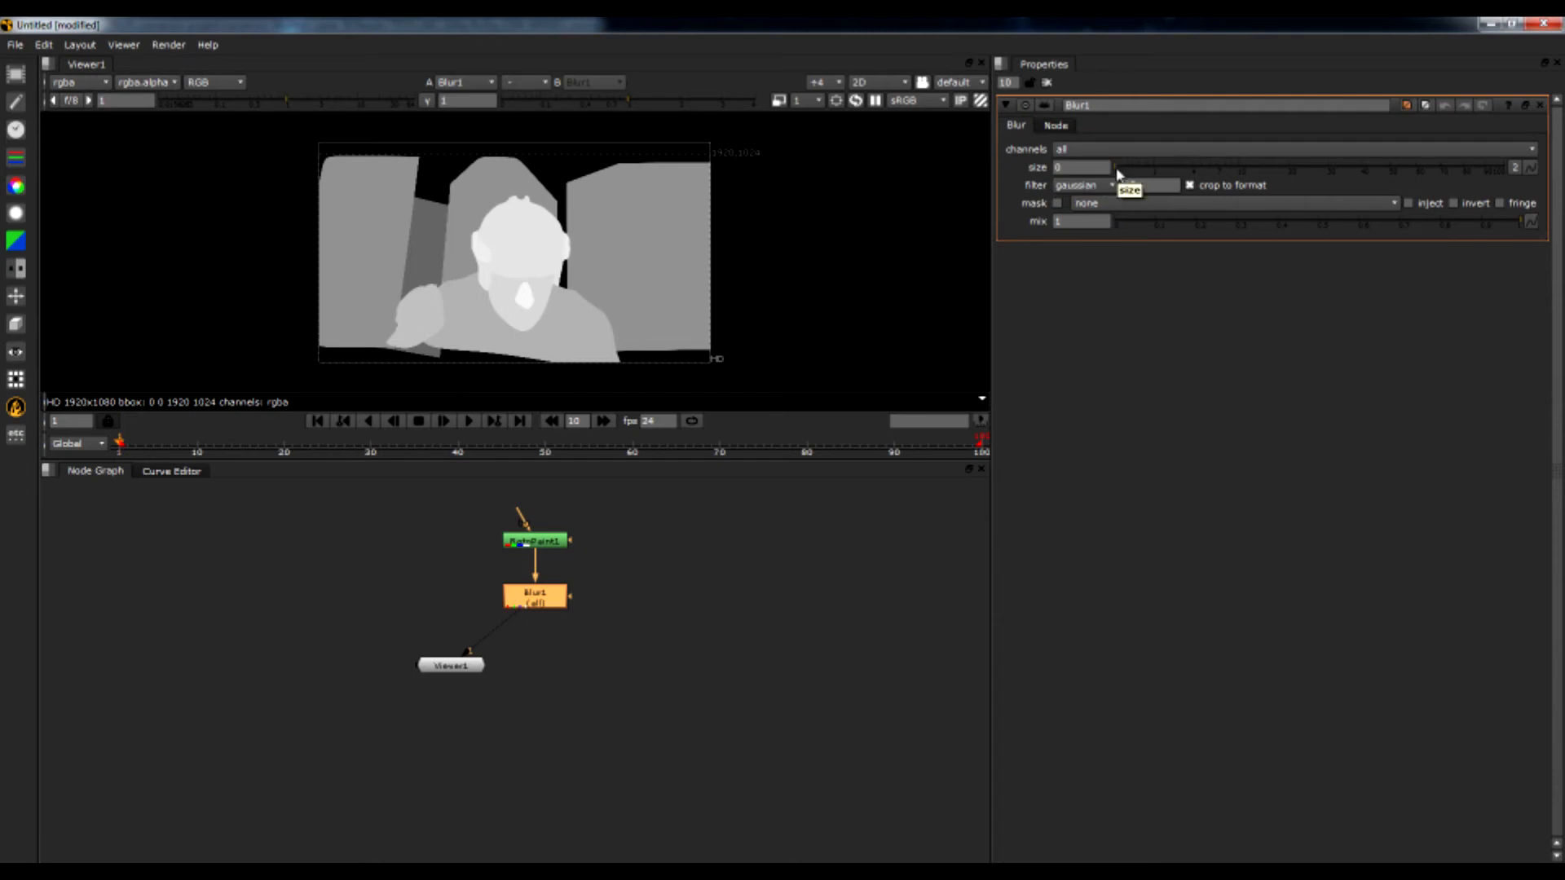
{"action": "left_click_drag", "start_coordinate": [1118, 174], "coordinate": [1253, 169]}
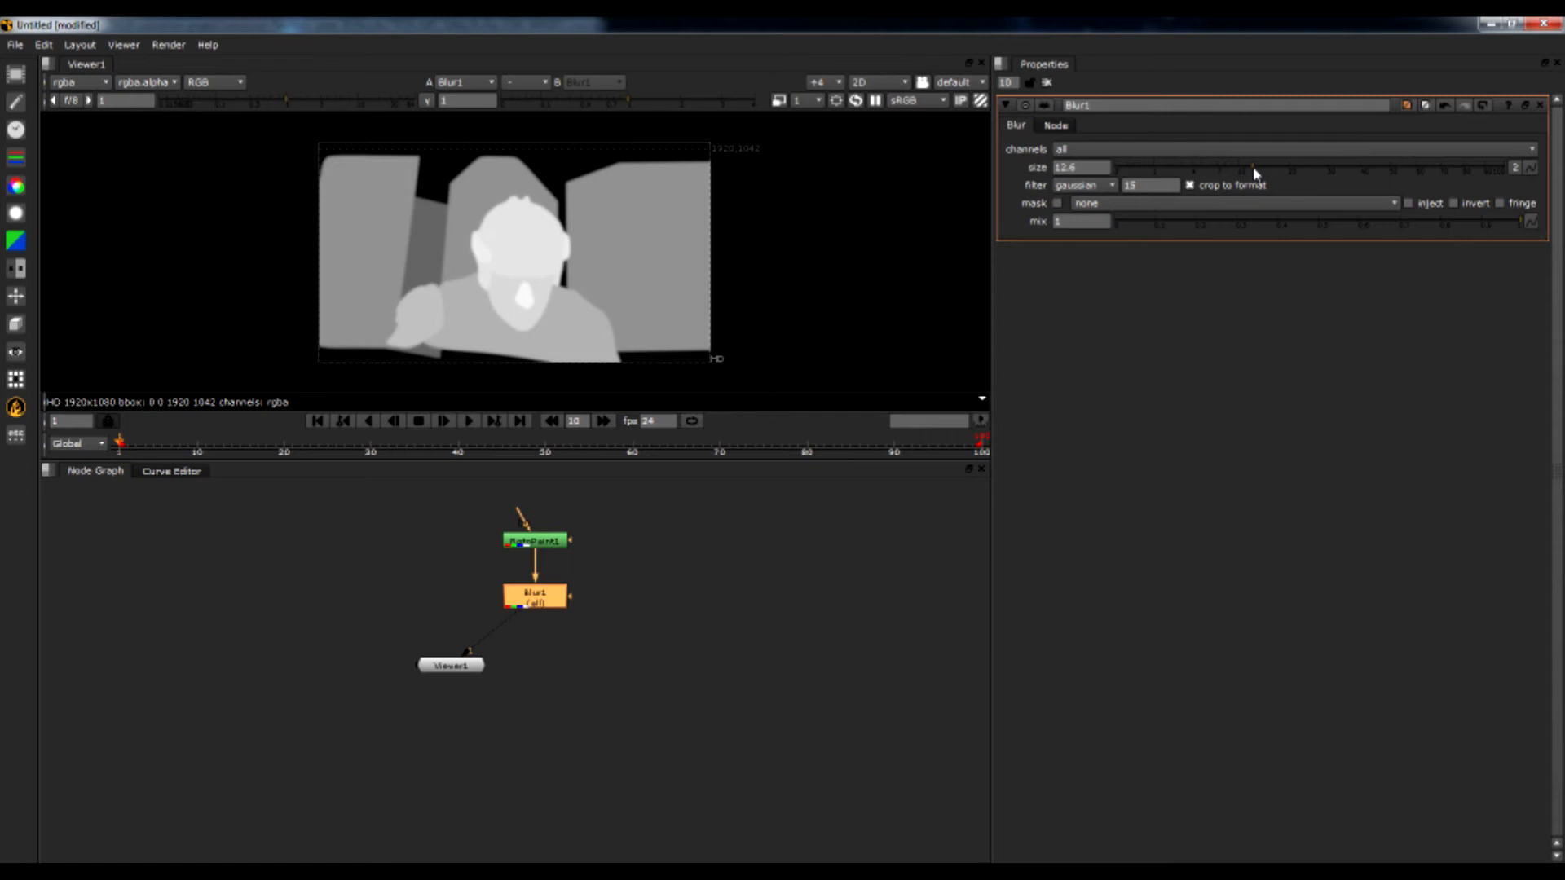
{"action": "double_click", "coordinate": [1066, 167]}
{"action": "type", "text": "15"}
{"action": "key", "text": "Return"}
Reopen the RotoPaint1 properties in a floating window and select the nose spline
{"action": "double_click", "coordinate": [551, 543]}
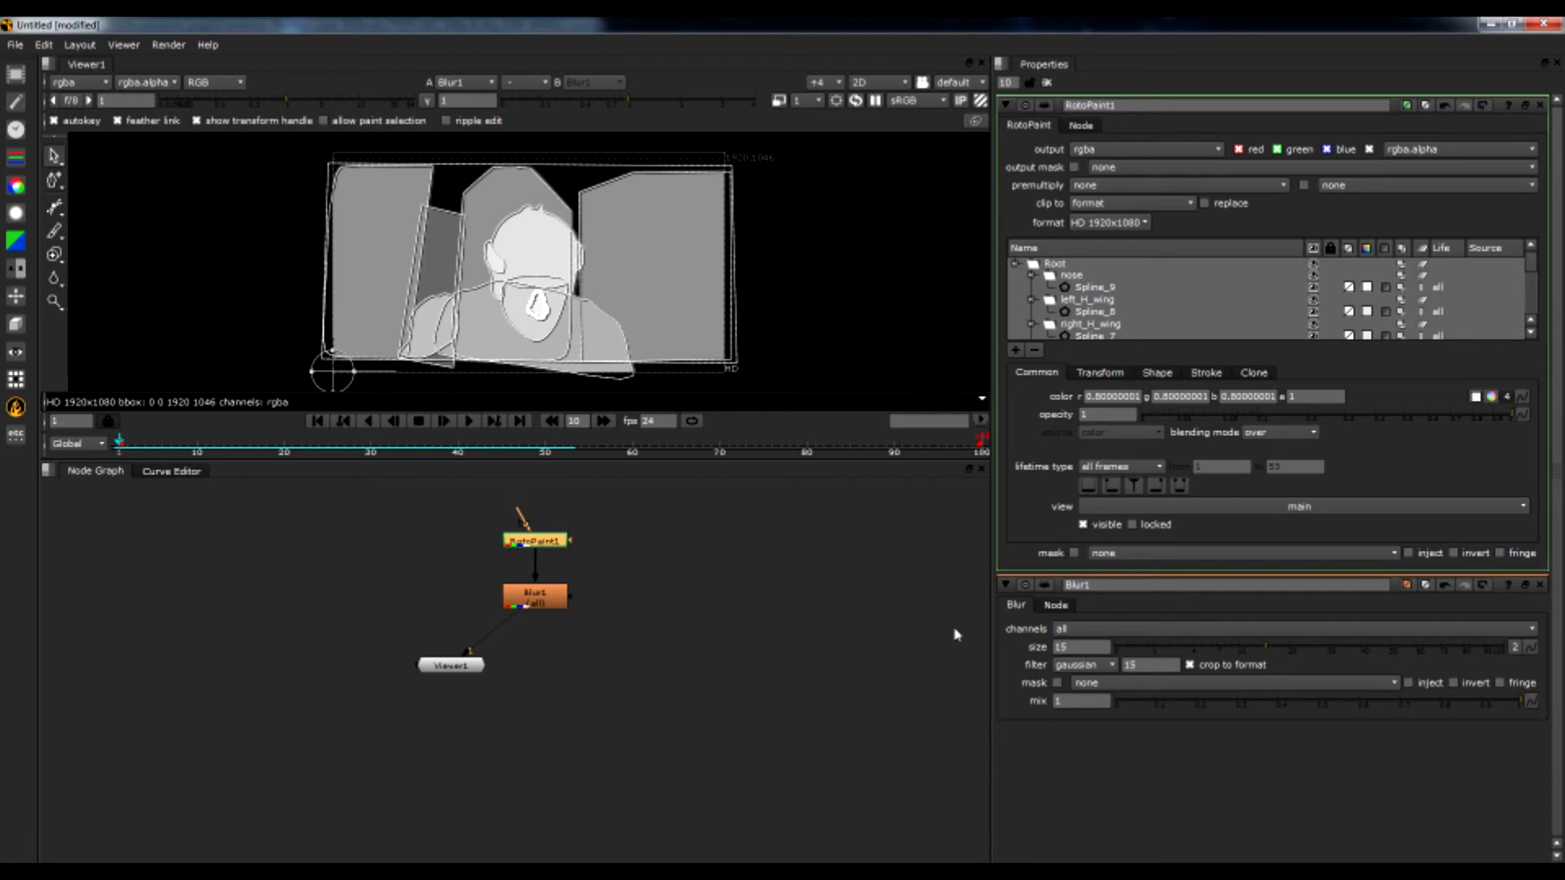
{"action": "left_click", "coordinate": [1524, 105]}
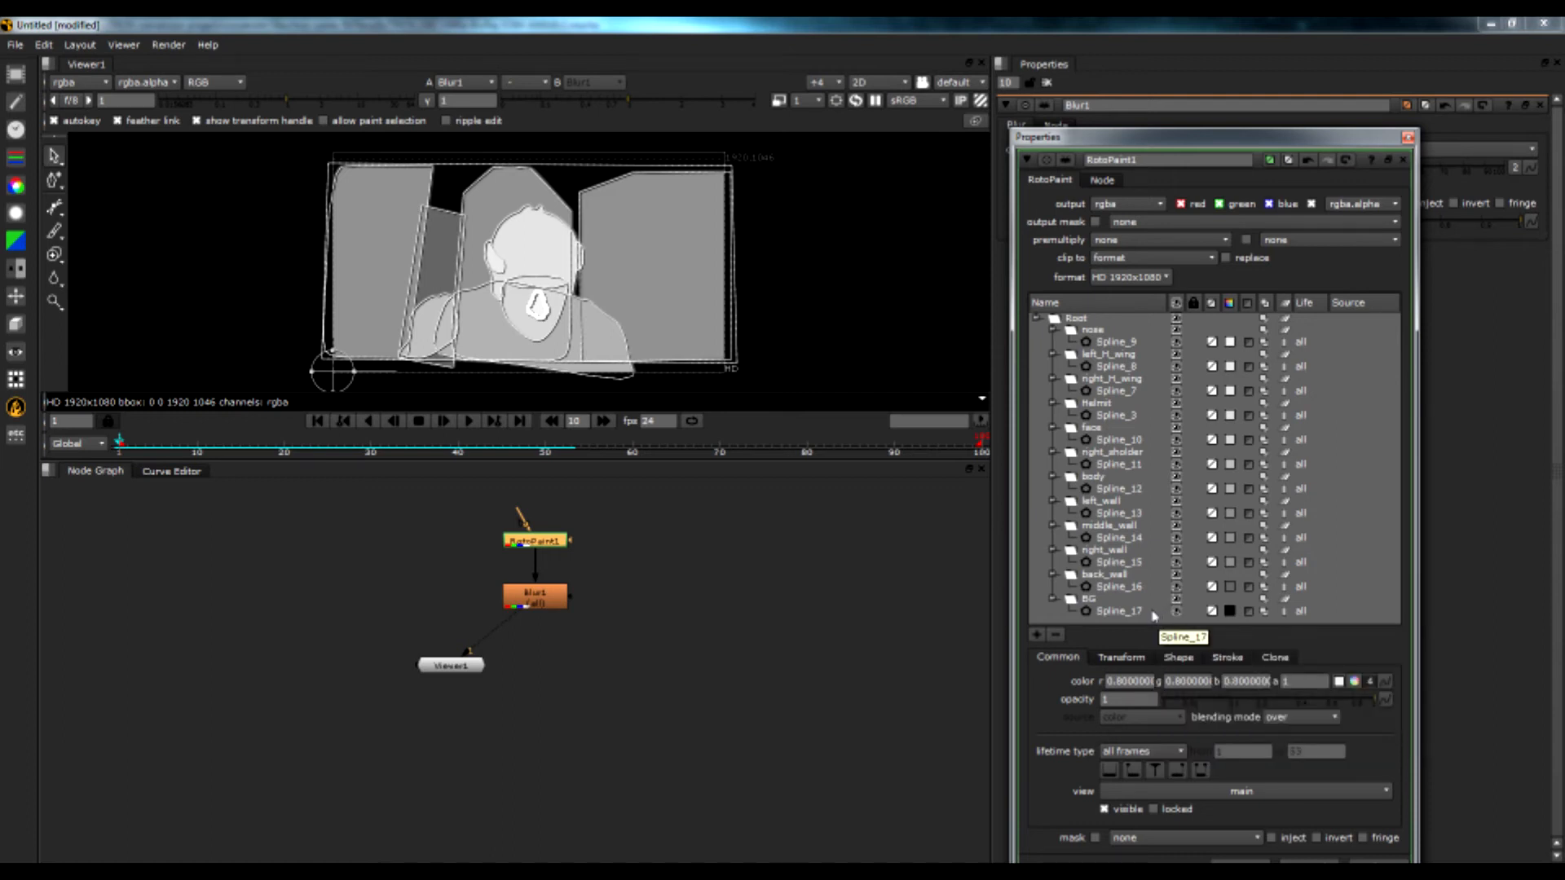
{"action": "left_click", "coordinate": [1114, 342]}
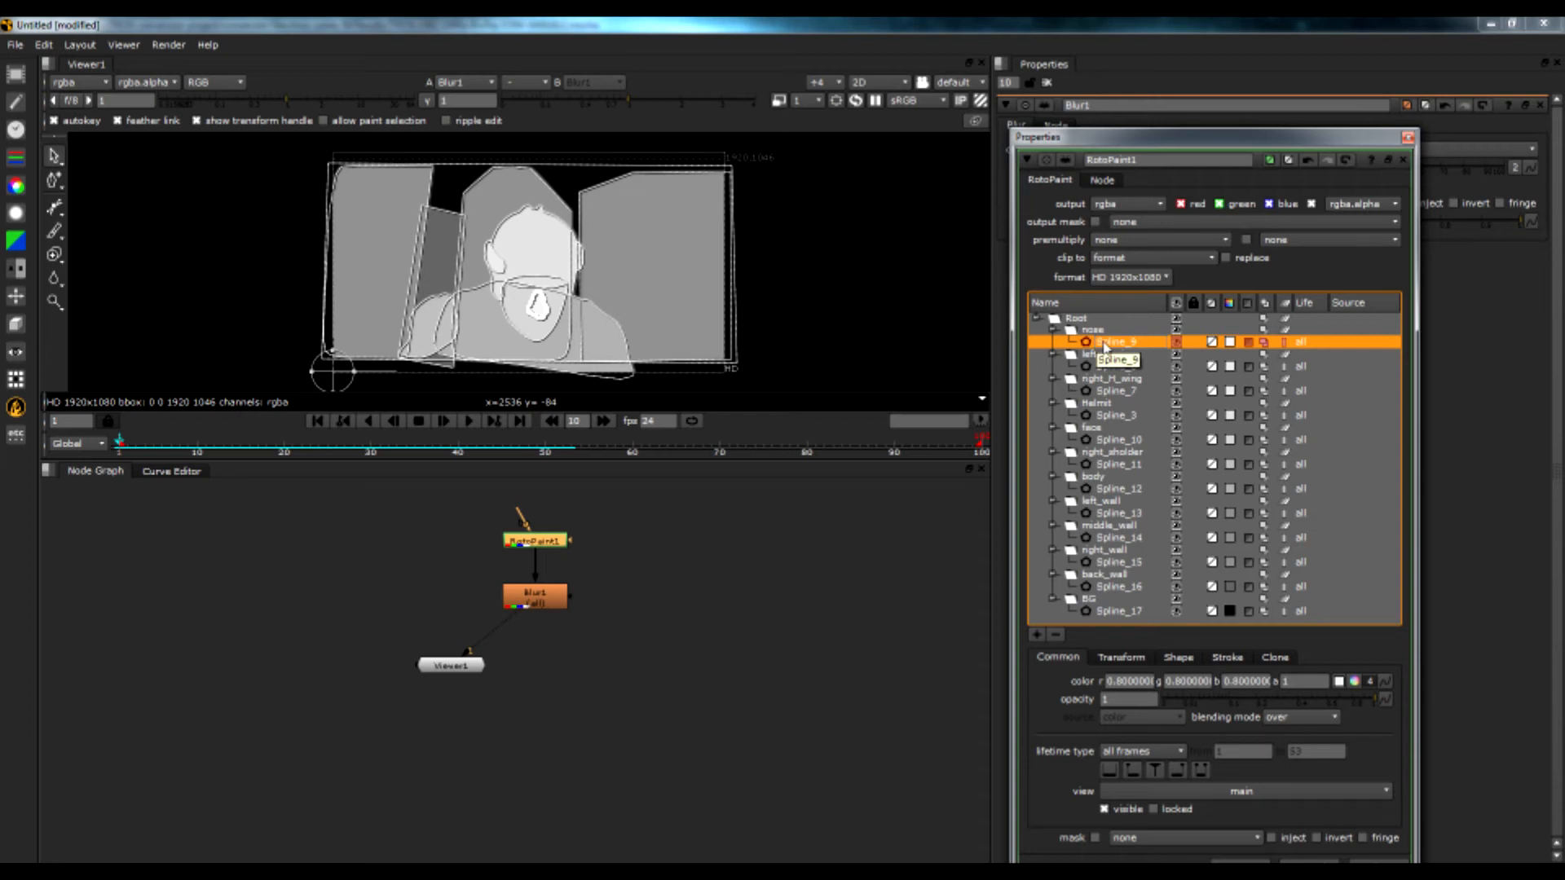
Test the nose spline's feathering with an outward value of 50 and an inward value of -100
{"action": "left_click", "coordinate": [1182, 659]}
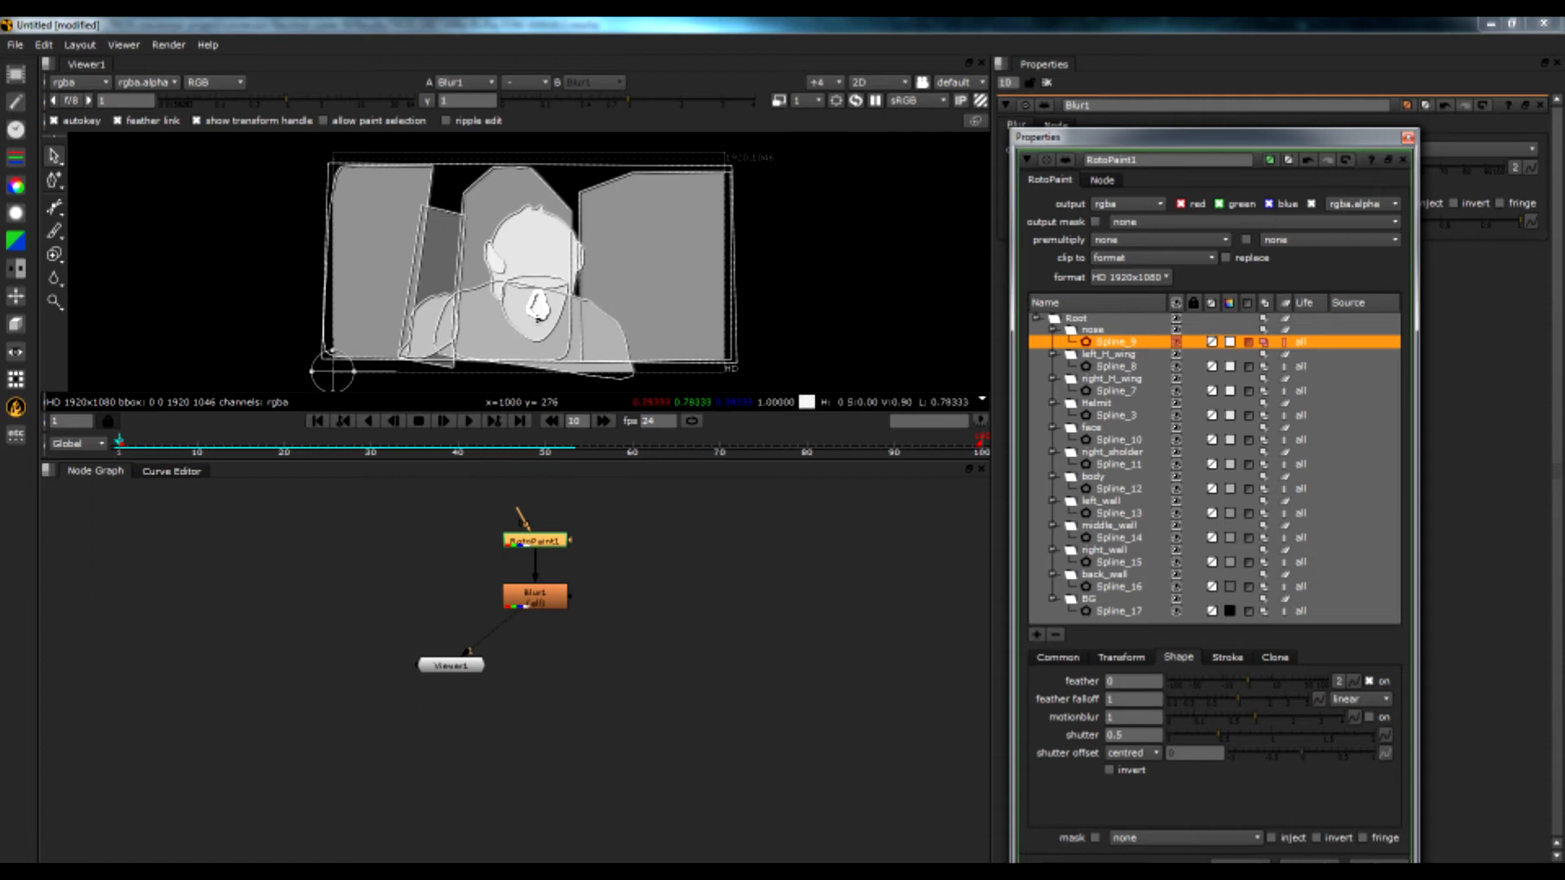
{"action": "scroll", "coordinate": [538, 316], "scroll_direction": "up", "scroll_amount": 3}
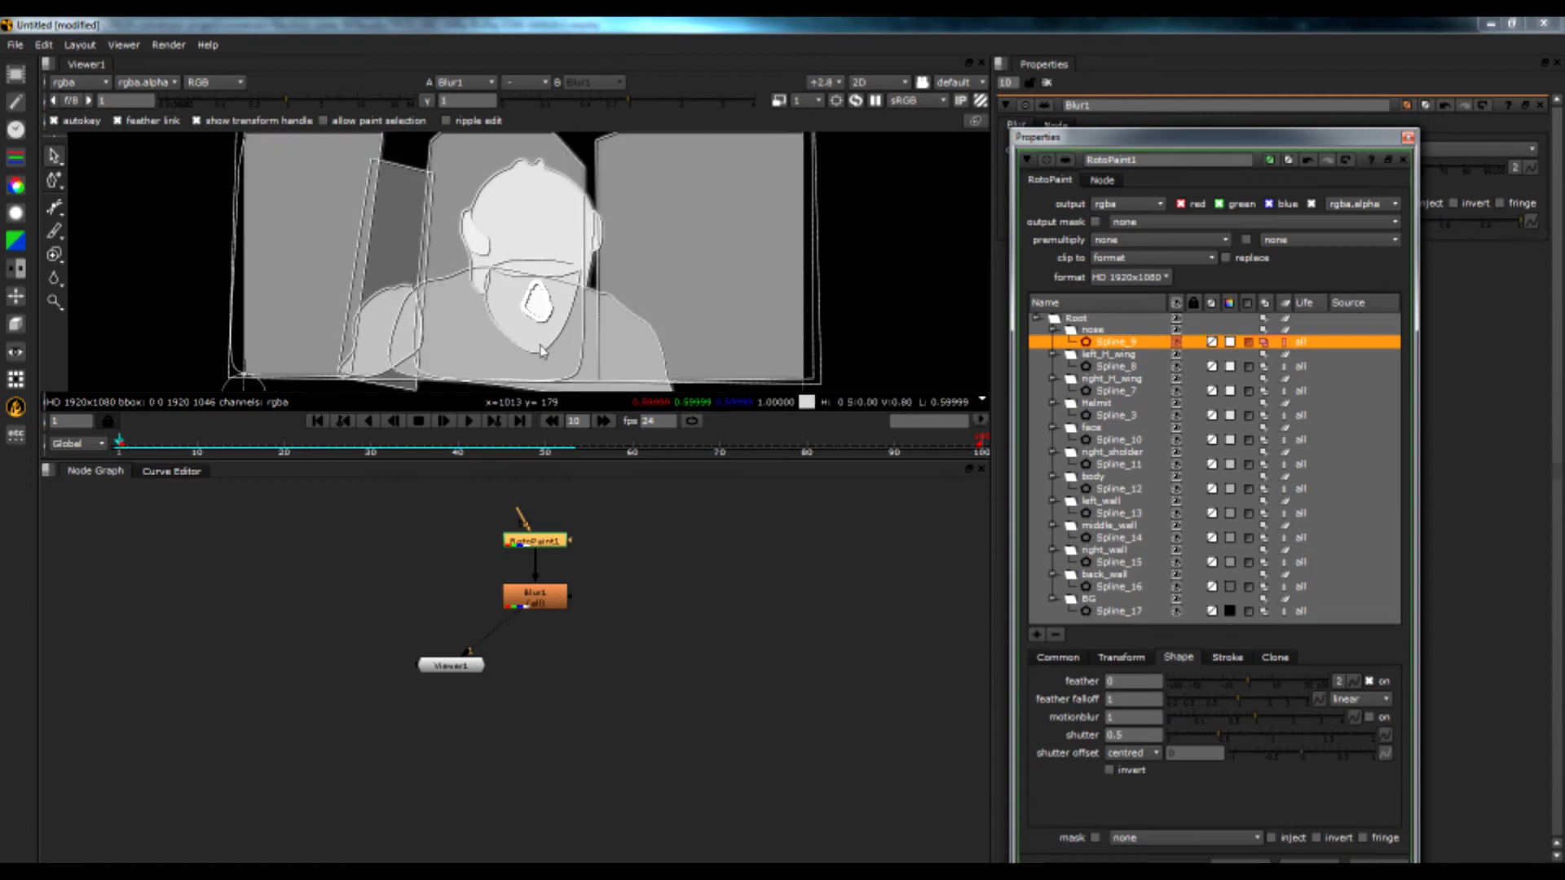
{"action": "scroll", "coordinate": [540, 334], "scroll_direction": "up", "scroll_amount": 4}
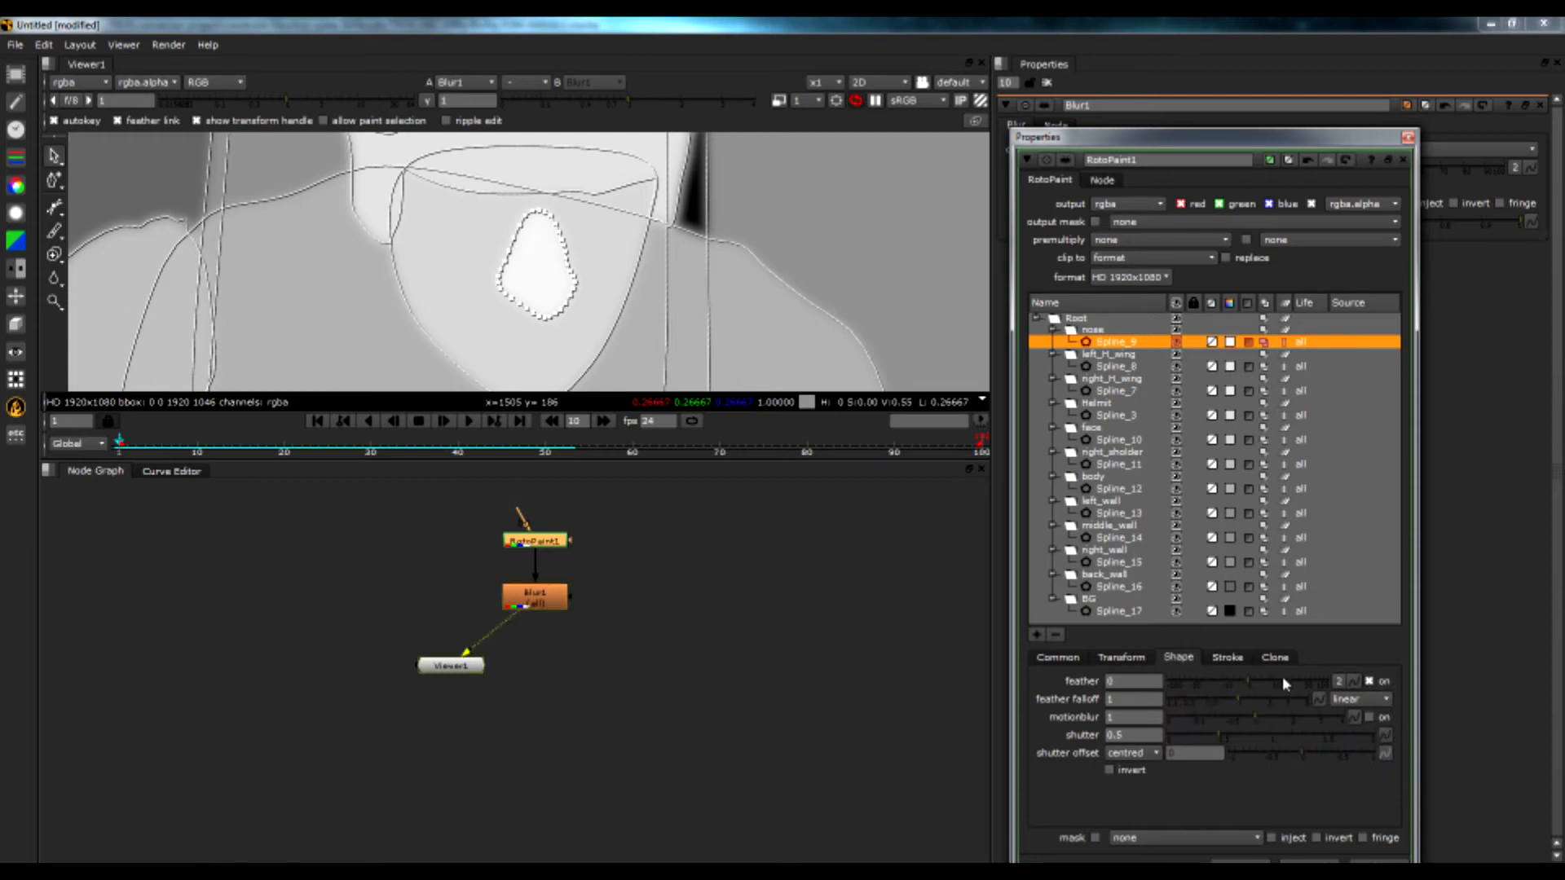
{"action": "left_click_drag", "start_coordinate": [1304, 677], "coordinate": [1305, 677]}
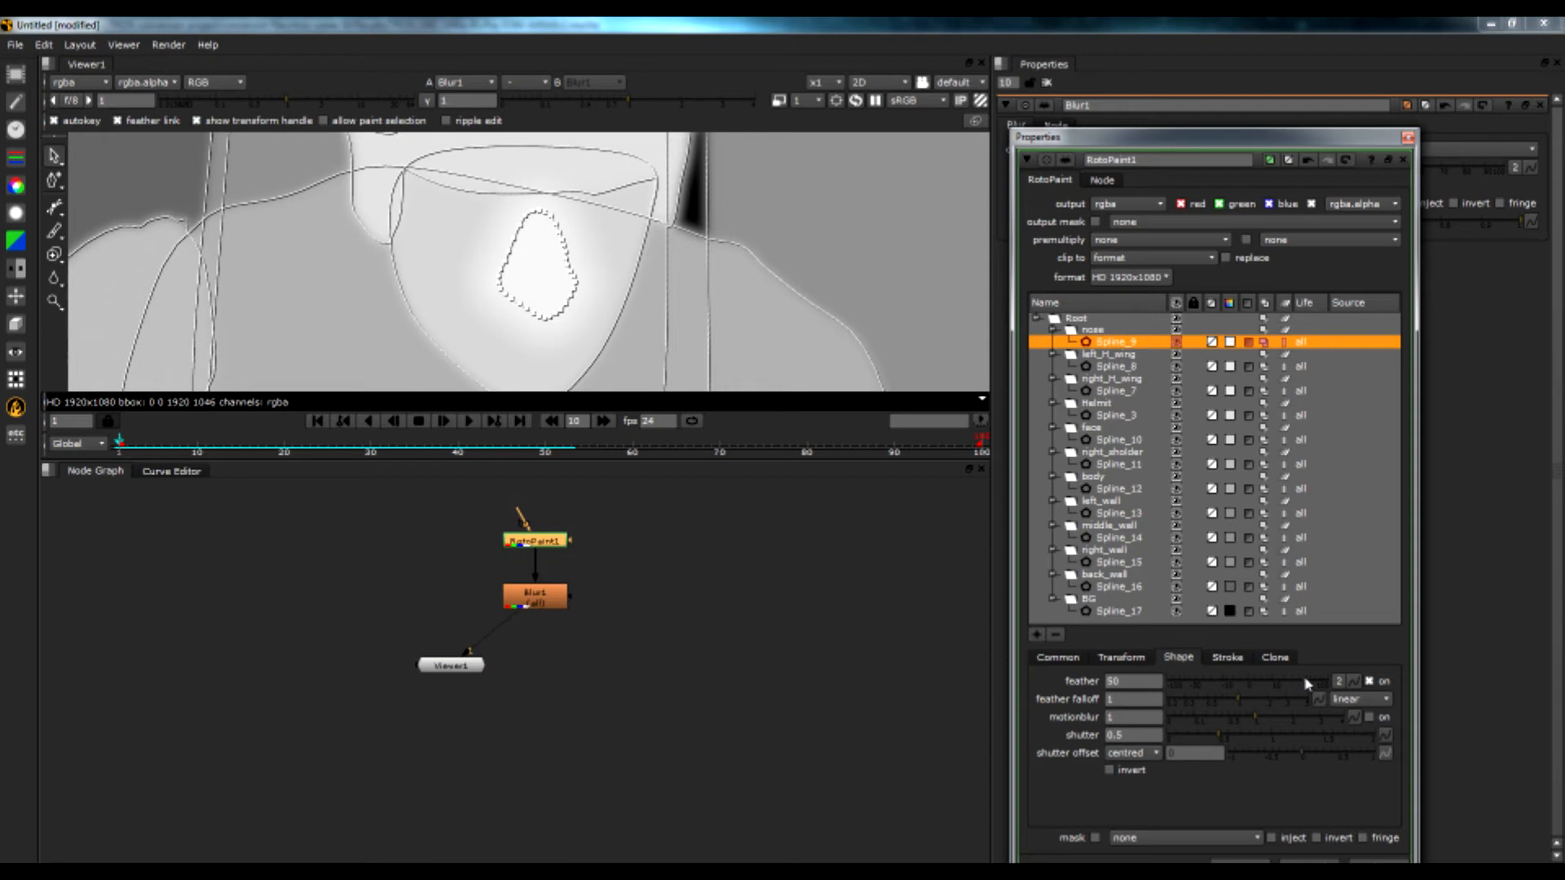
{"action": "left_click_drag", "start_coordinate": [1288, 677], "coordinate": [1161, 685]}
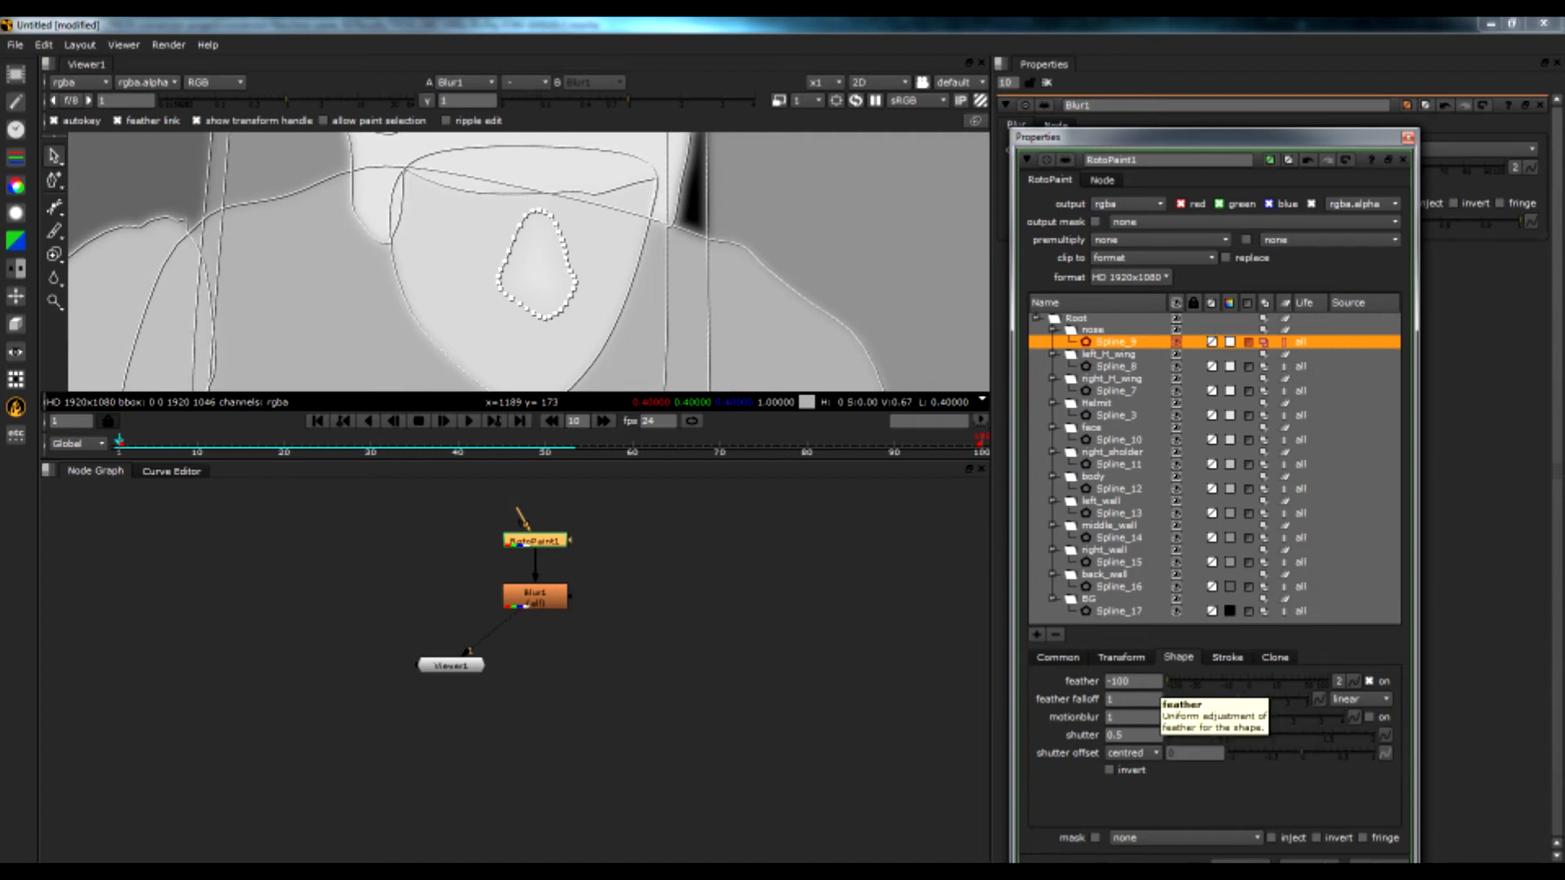
Set the nose spline's feather to -26 and its feather falloff to 0.66
{"action": "left_click", "coordinate": [1179, 683]}
{"action": "left_click_drag", "start_coordinate": [1213, 685], "coordinate": [1206, 684]}
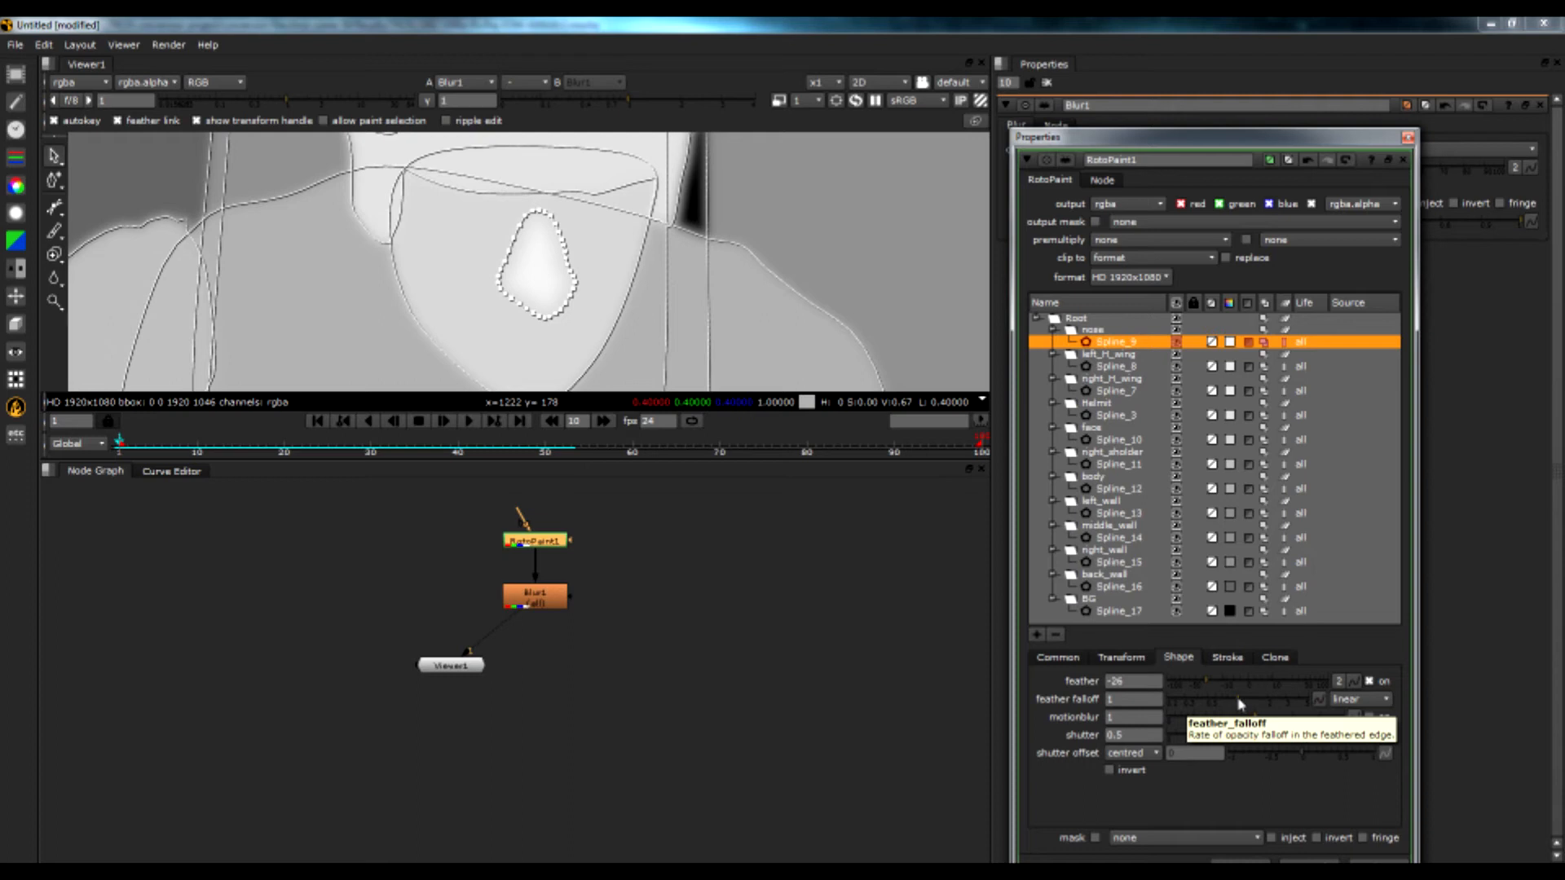
{"action": "mouse_move", "coordinate": [1239, 705]}
{"action": "left_mouse_down"}
{"action": "mouse_move", "coordinate": [1197, 706]}
{"action": "mouse_move", "coordinate": [1219, 697]}
{"action": "left_mouse_up"}
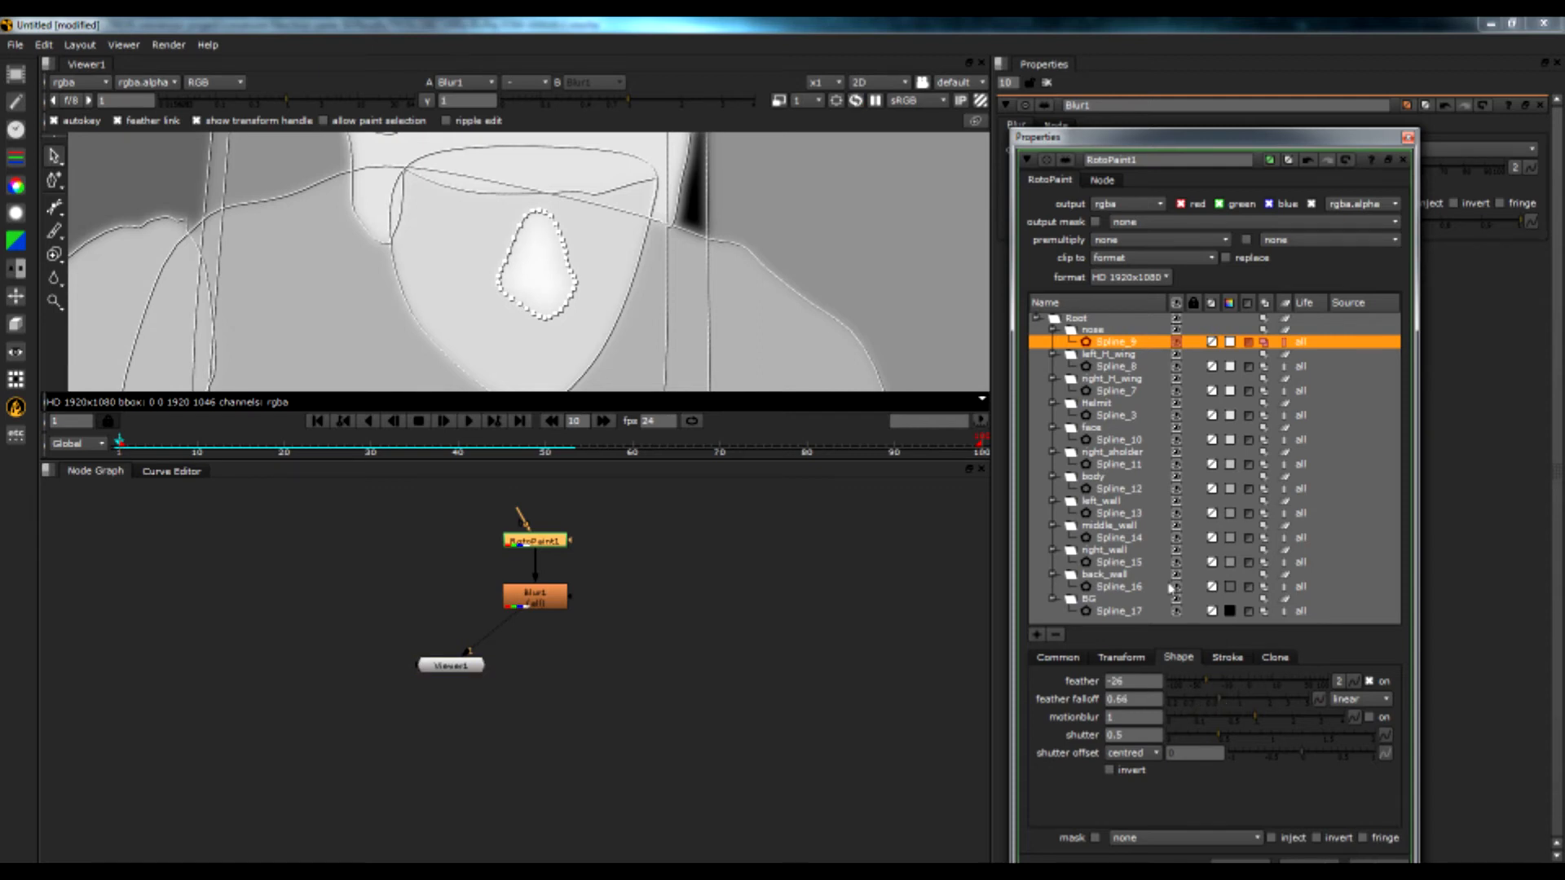
Select the helmet spline and set its feather to -70 with a feather falloff of 0.46
{"action": "left_click", "coordinate": [1116, 416]}
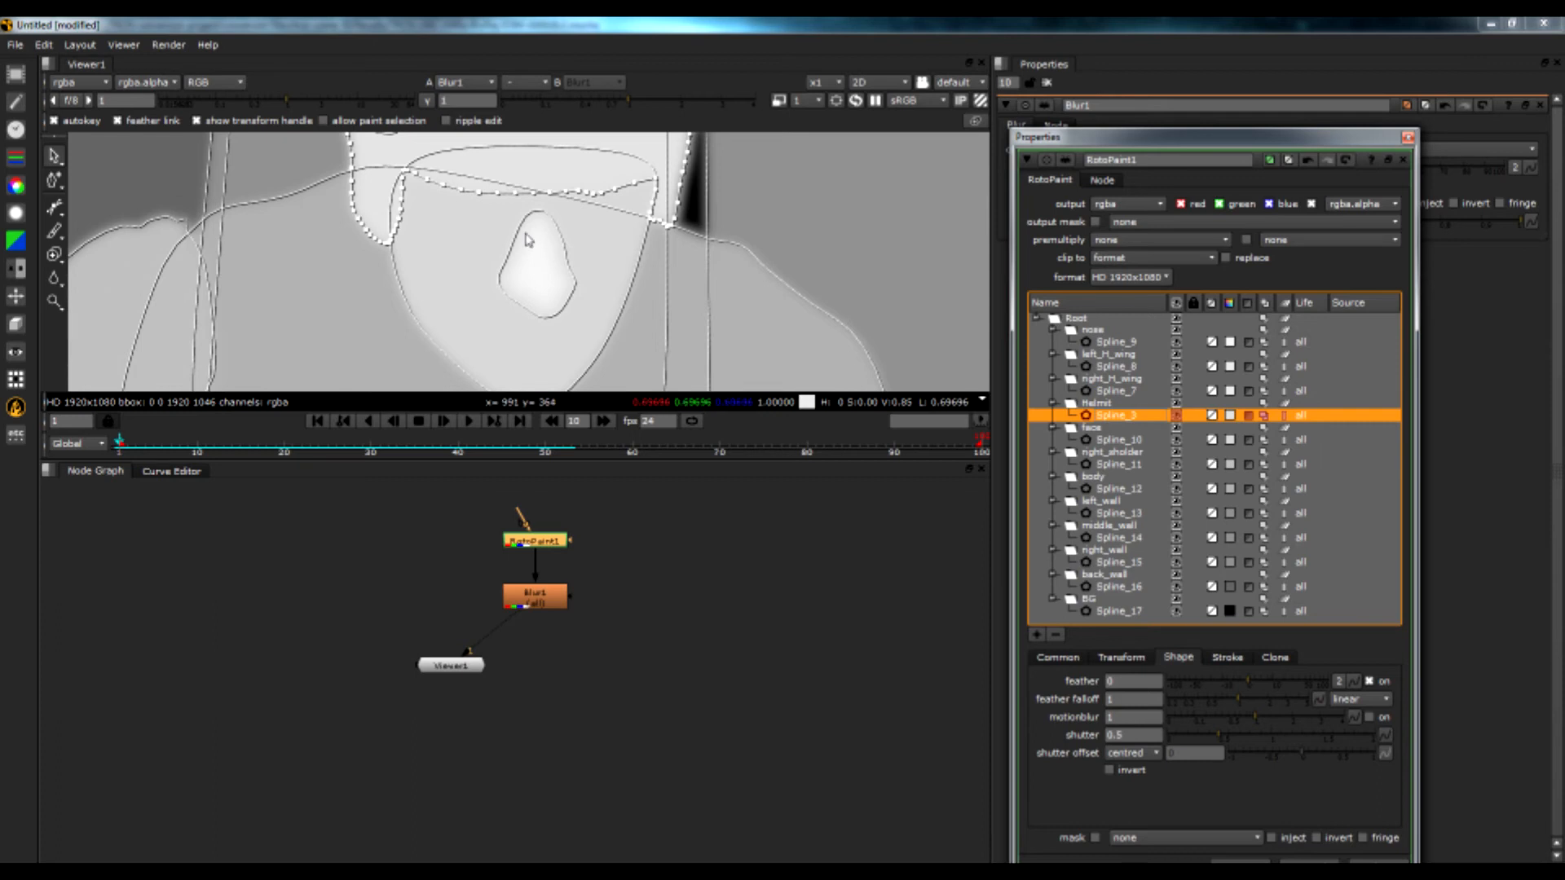
{"action": "scroll", "coordinate": [528, 238], "scroll_direction": "down", "scroll_amount": 4}
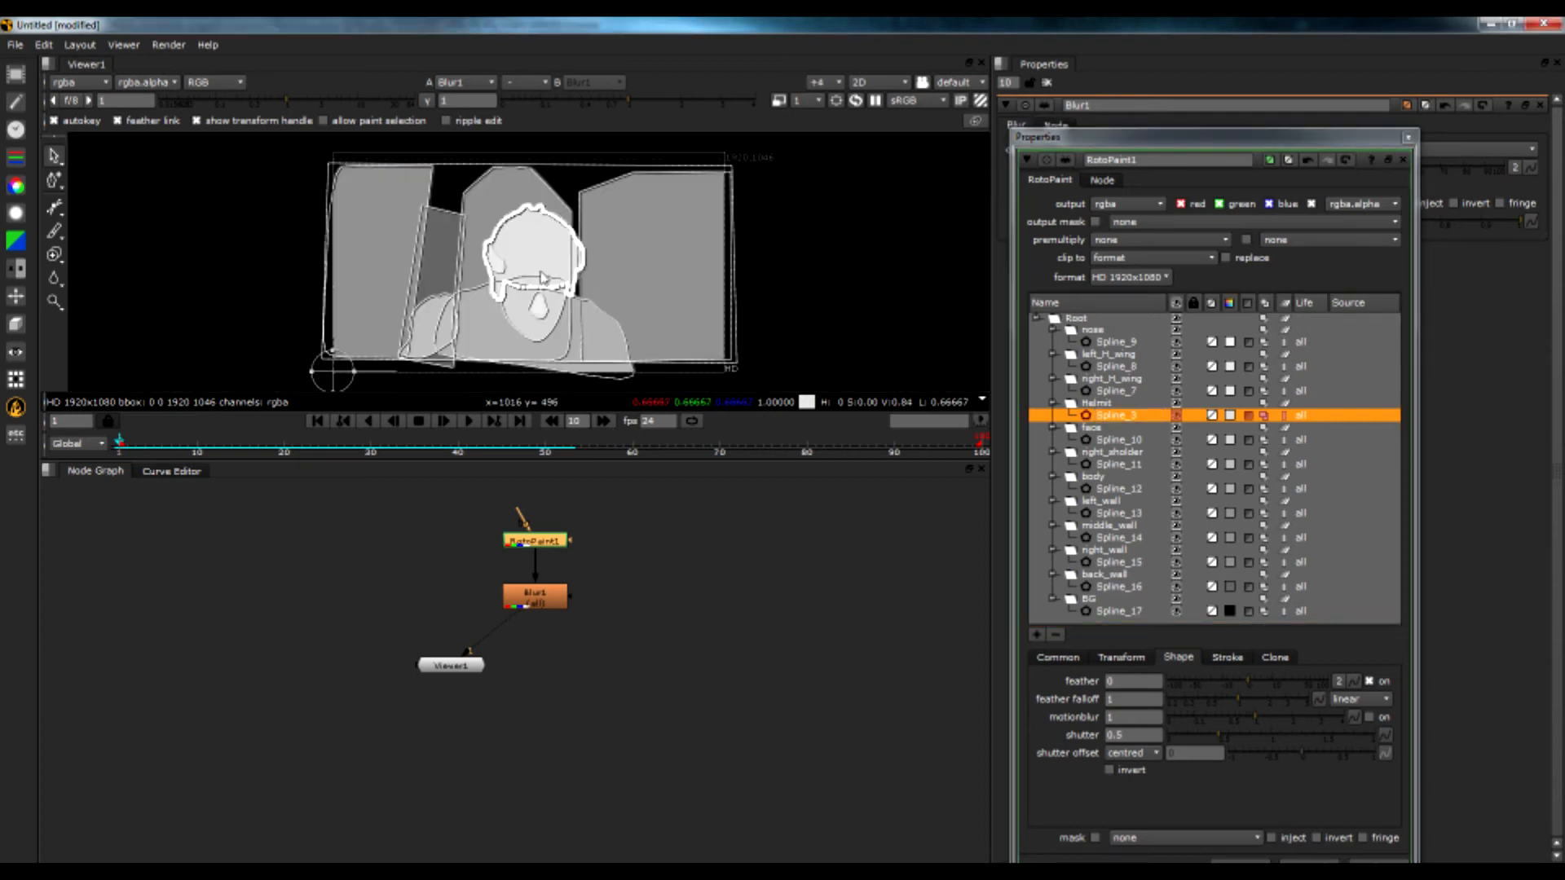
{"action": "scroll", "coordinate": [538, 264], "scroll_direction": "up", "scroll_amount": 3}
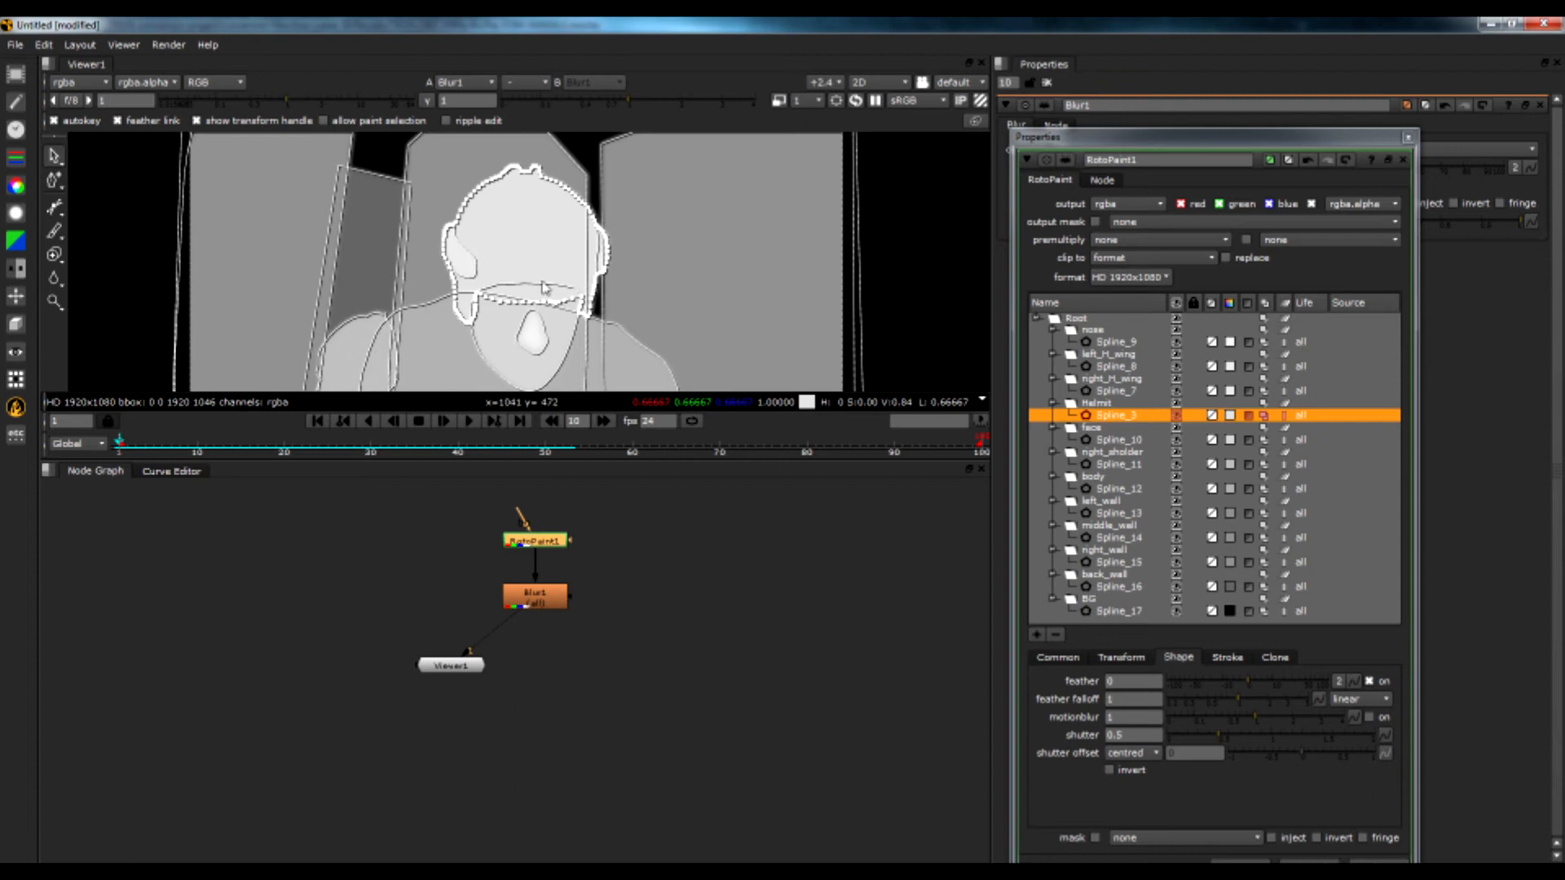
{"action": "scroll", "coordinate": [539, 274], "scroll_direction": "up", "scroll_amount": 2}
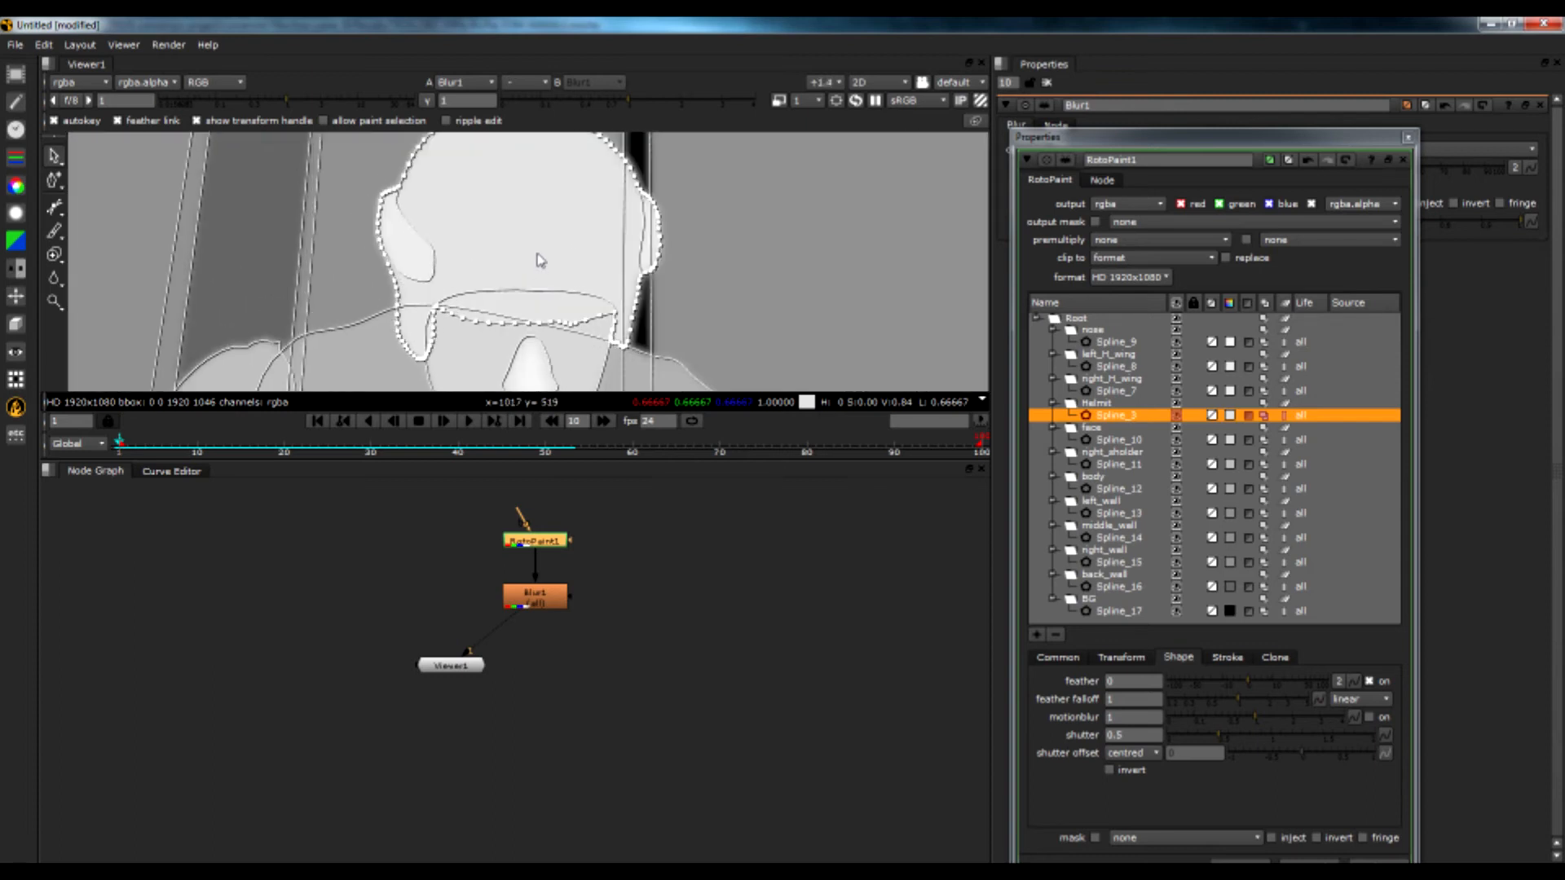
{"action": "key", "text": "f"}
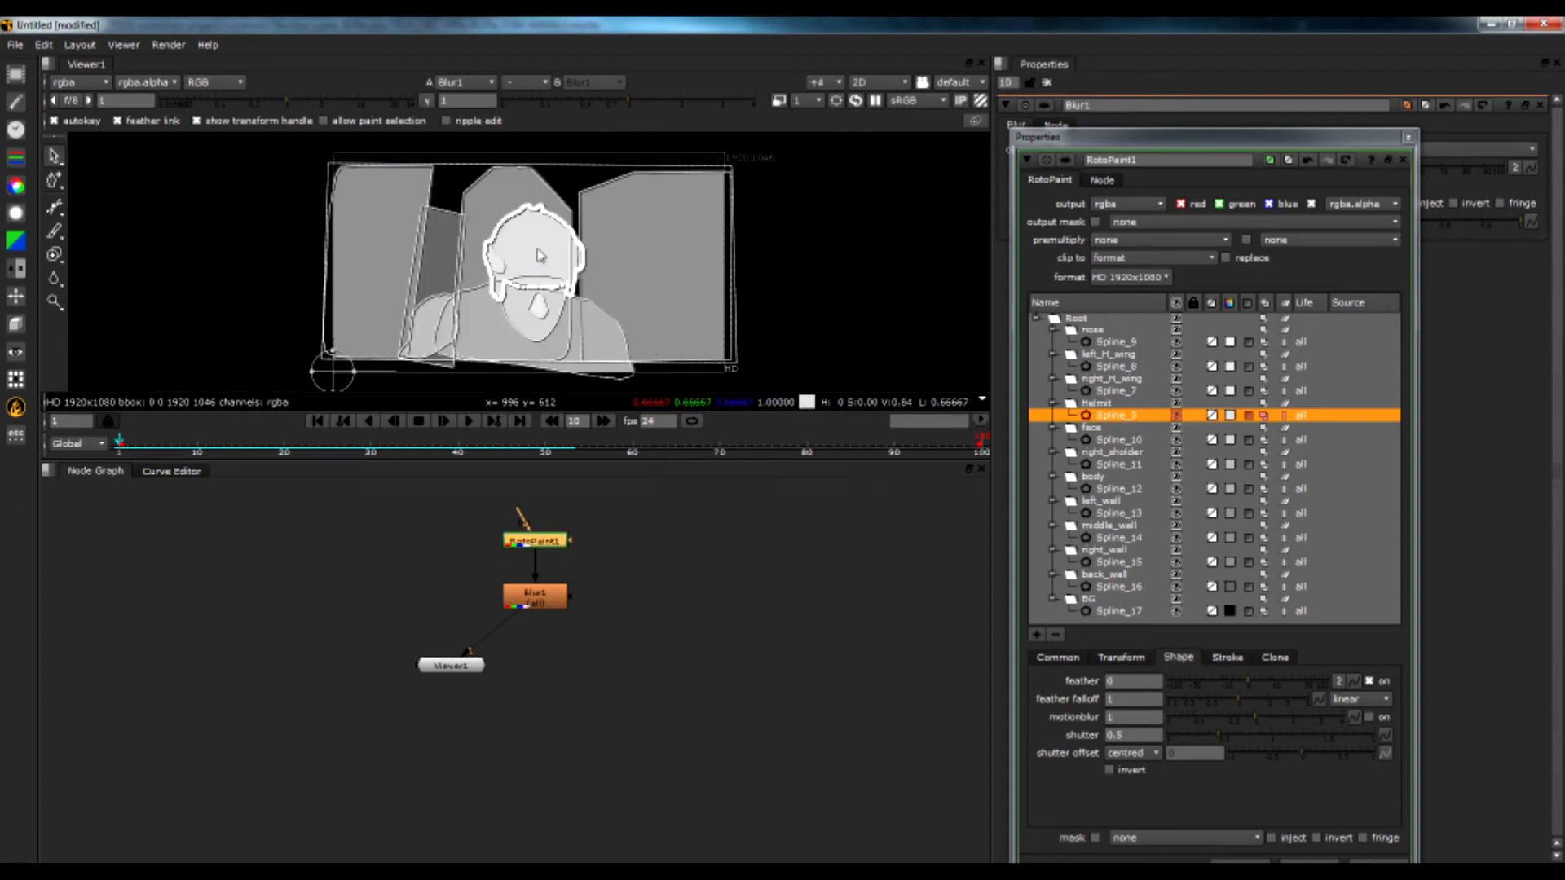
{"action": "scroll", "coordinate": [546, 242], "scroll_direction": "up", "scroll_amount": 4}
{"action": "scroll", "coordinate": [546, 243], "scroll_direction": "up", "scroll_amount": 2}
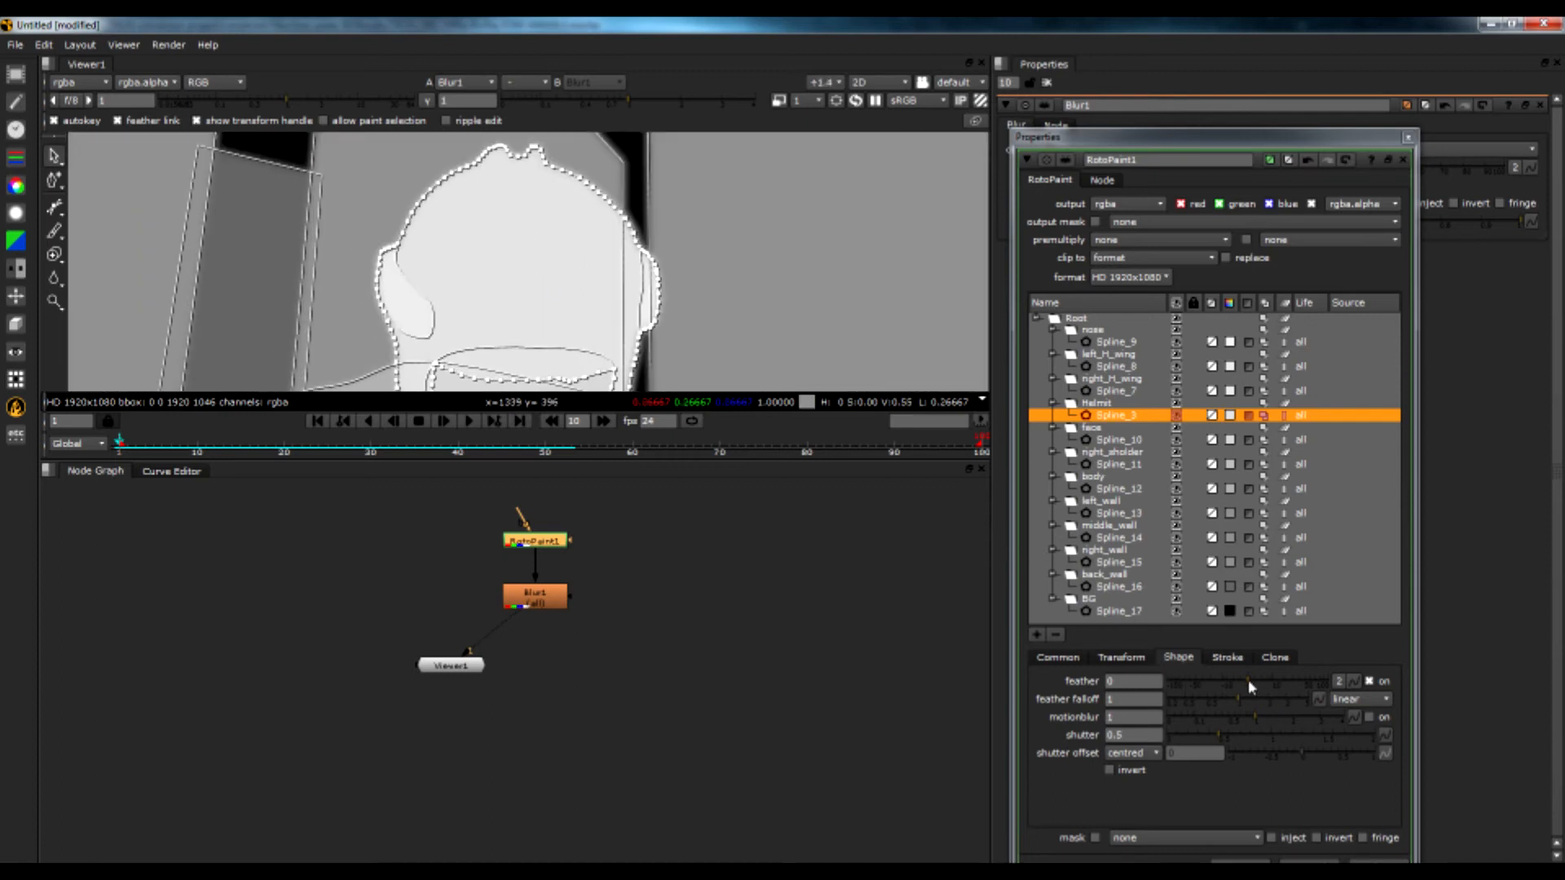
{"action": "left_click_drag", "start_coordinate": [1248, 680], "coordinate": [1180, 685]}
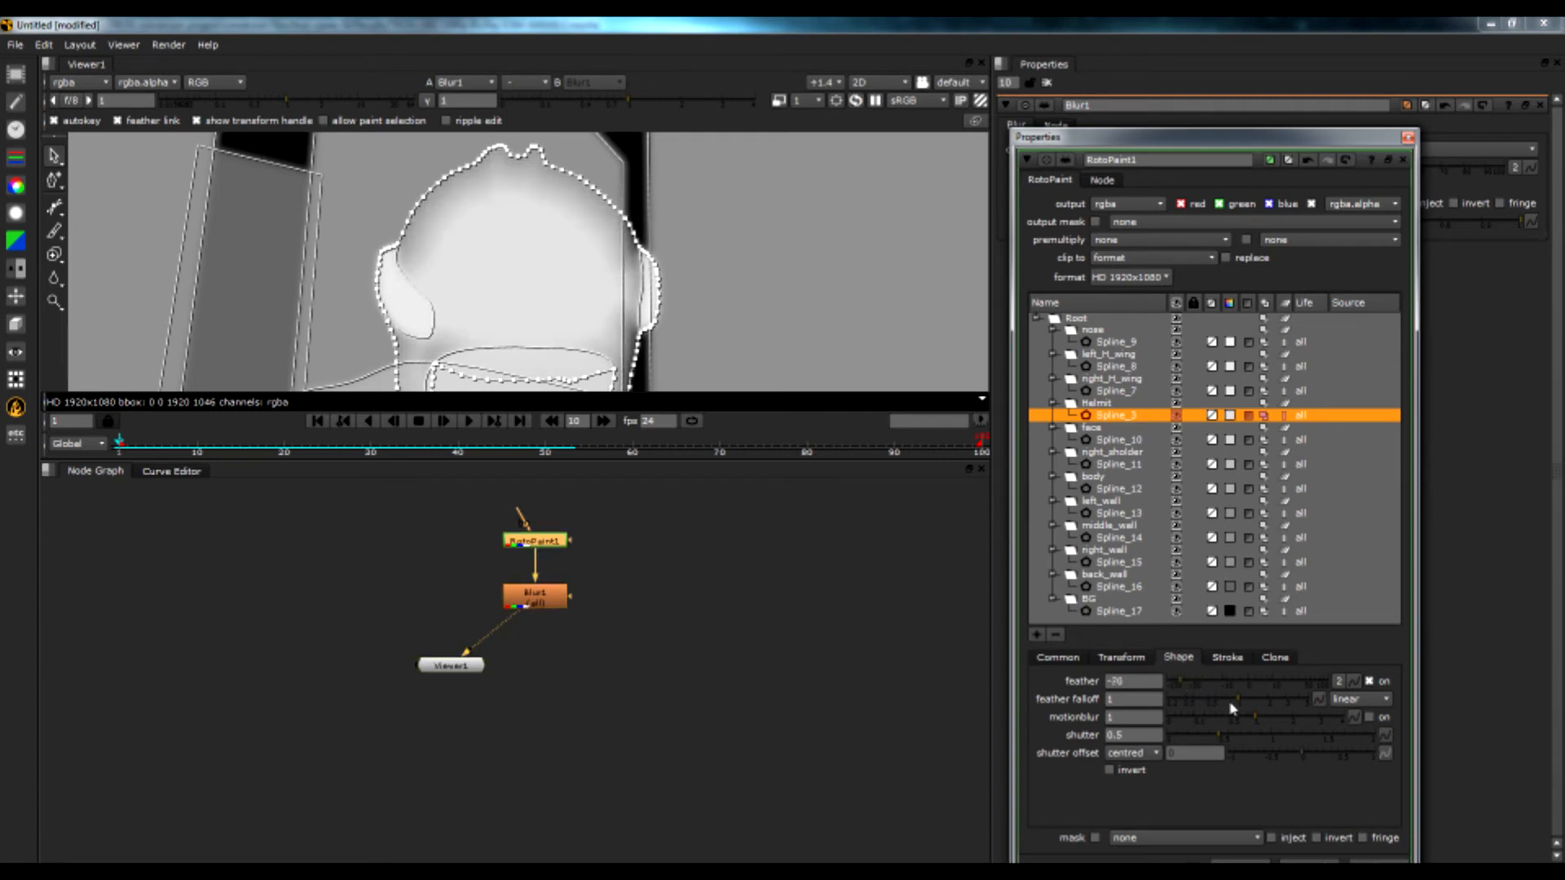
{"action": "left_click_drag", "start_coordinate": [1240, 702], "coordinate": [1181, 697]}
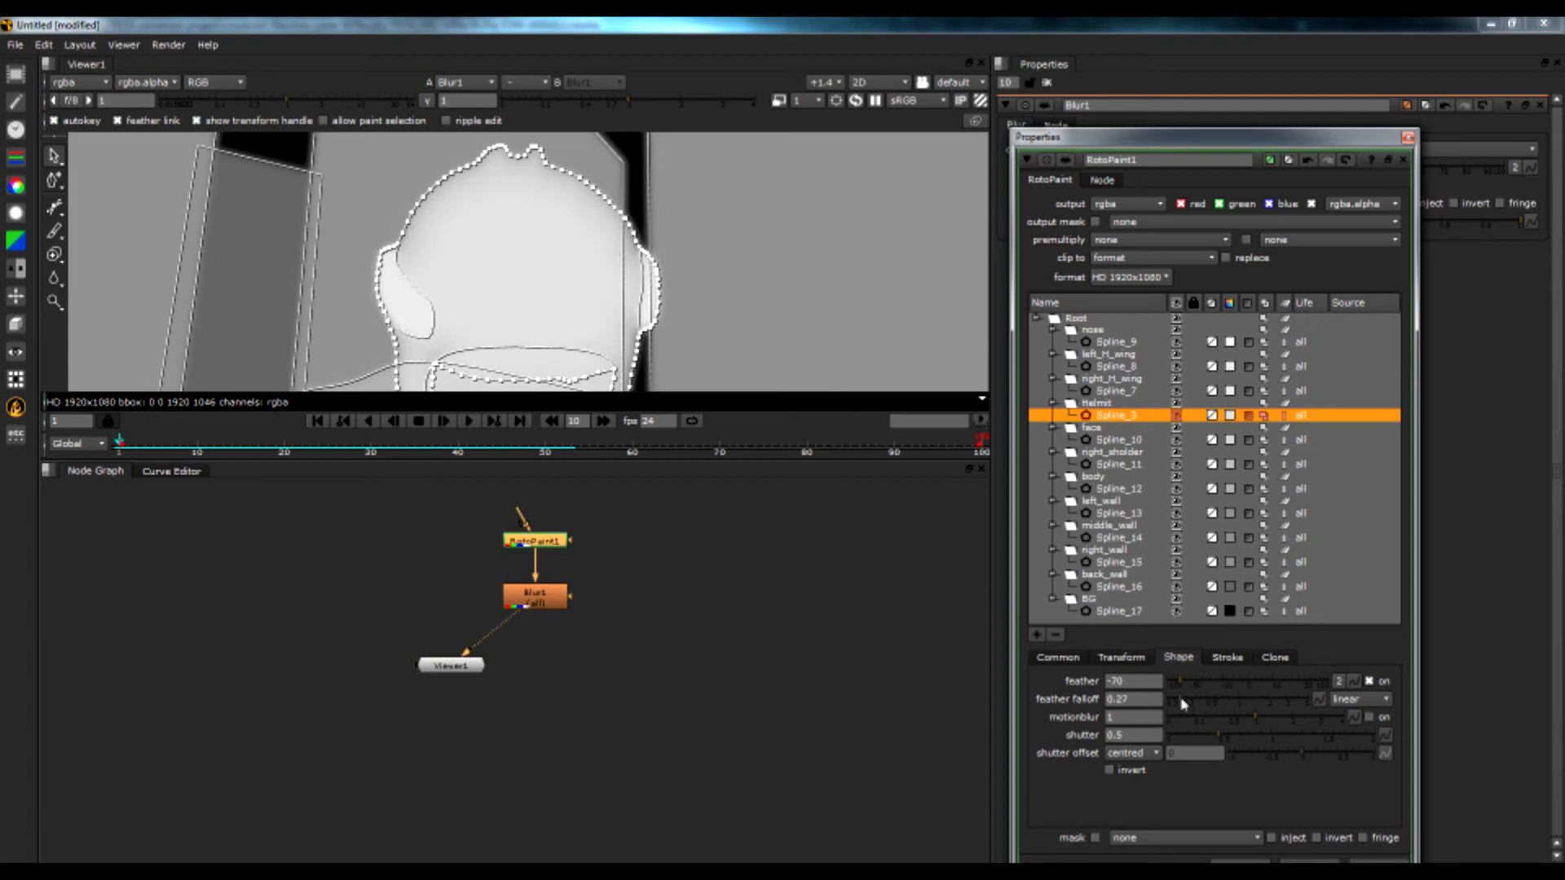
{"action": "left_click_drag", "start_coordinate": [1184, 704], "coordinate": [1200, 701]}
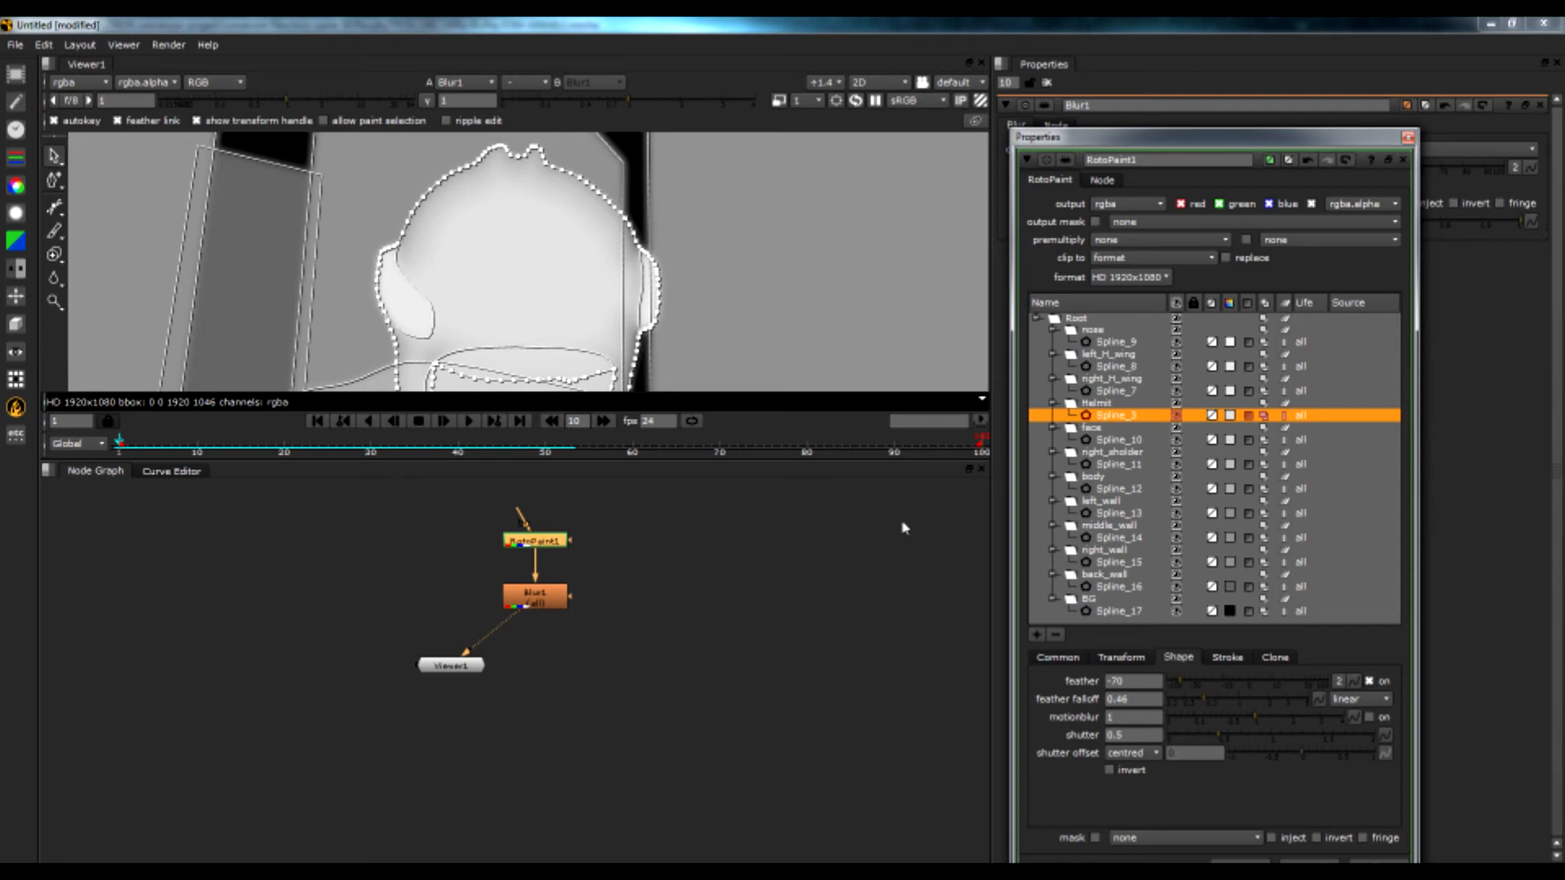
Select the face spline and set its feather to -40 with a feather falloff of 0.66
{"action": "key", "text": "f"}
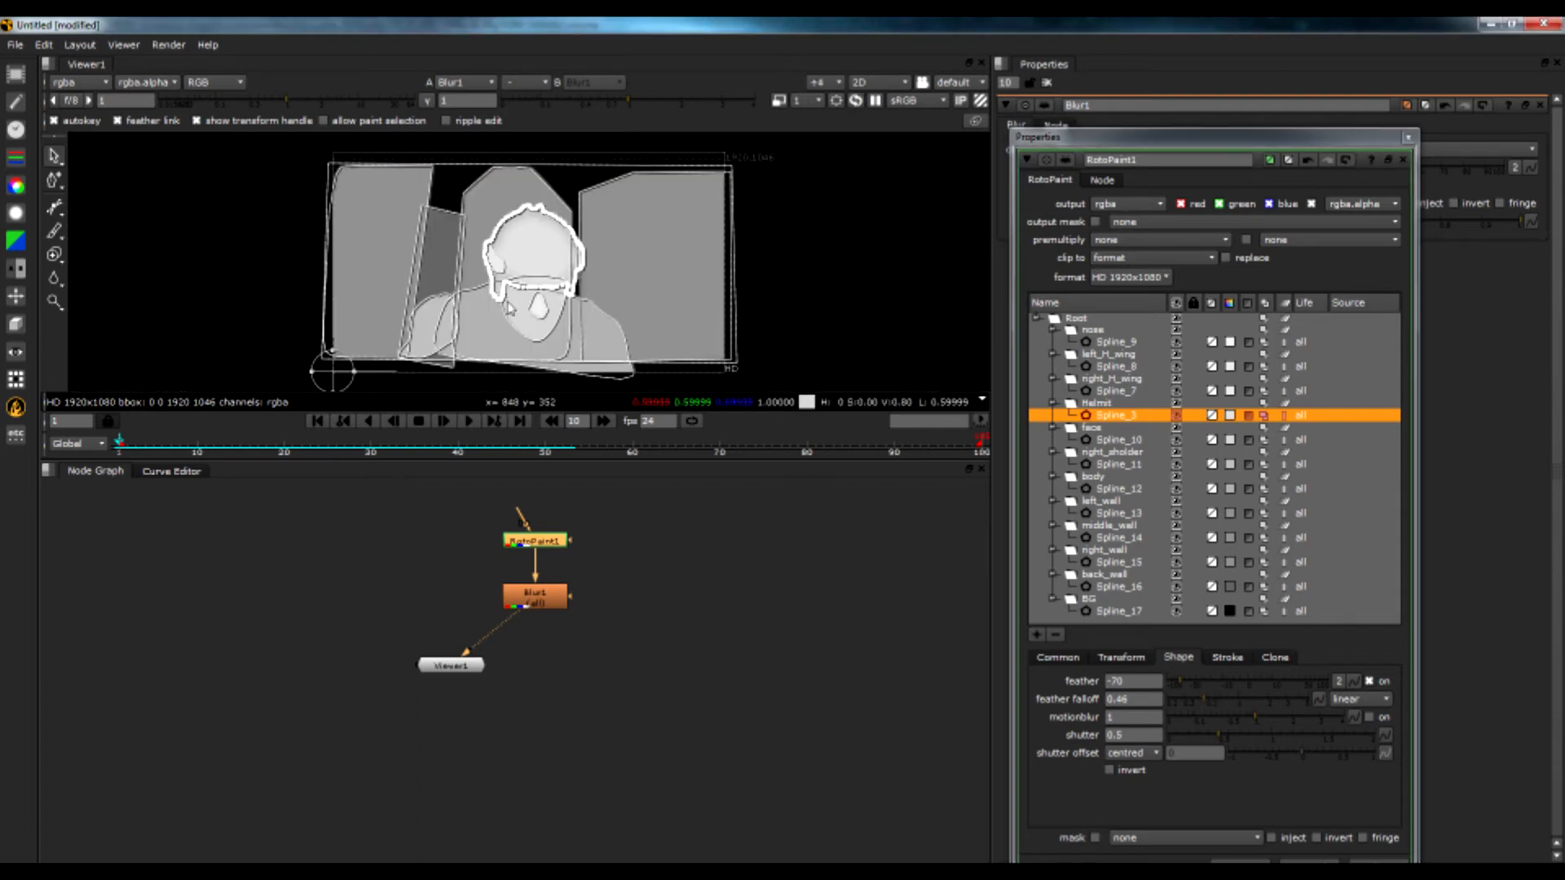
{"action": "scroll", "coordinate": [509, 326], "scroll_direction": "up", "scroll_amount": 6}
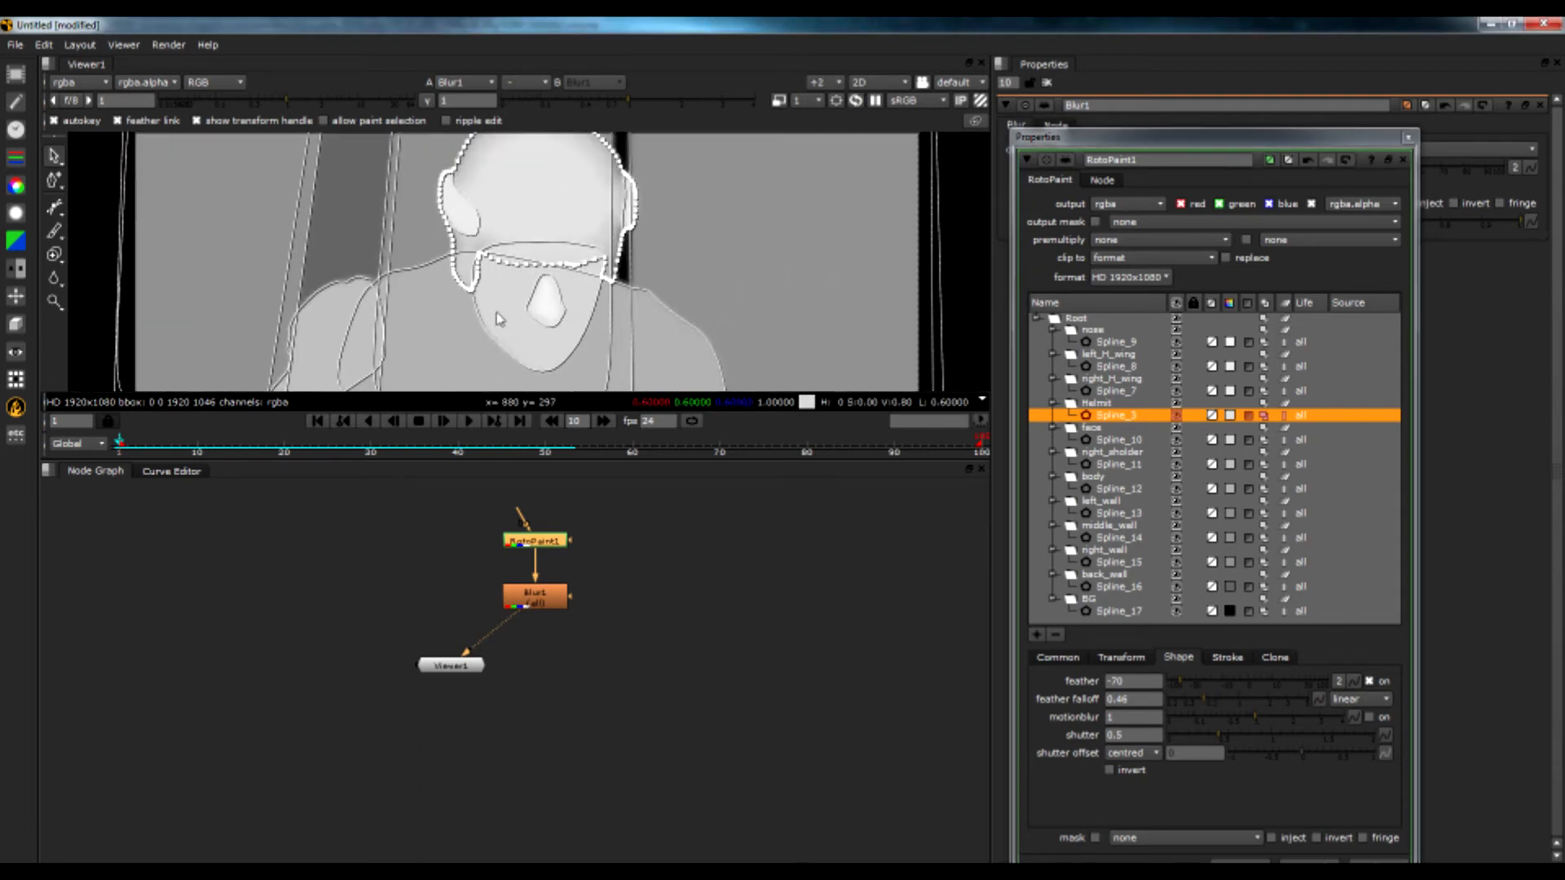
{"action": "left_click", "coordinate": [1102, 441]}
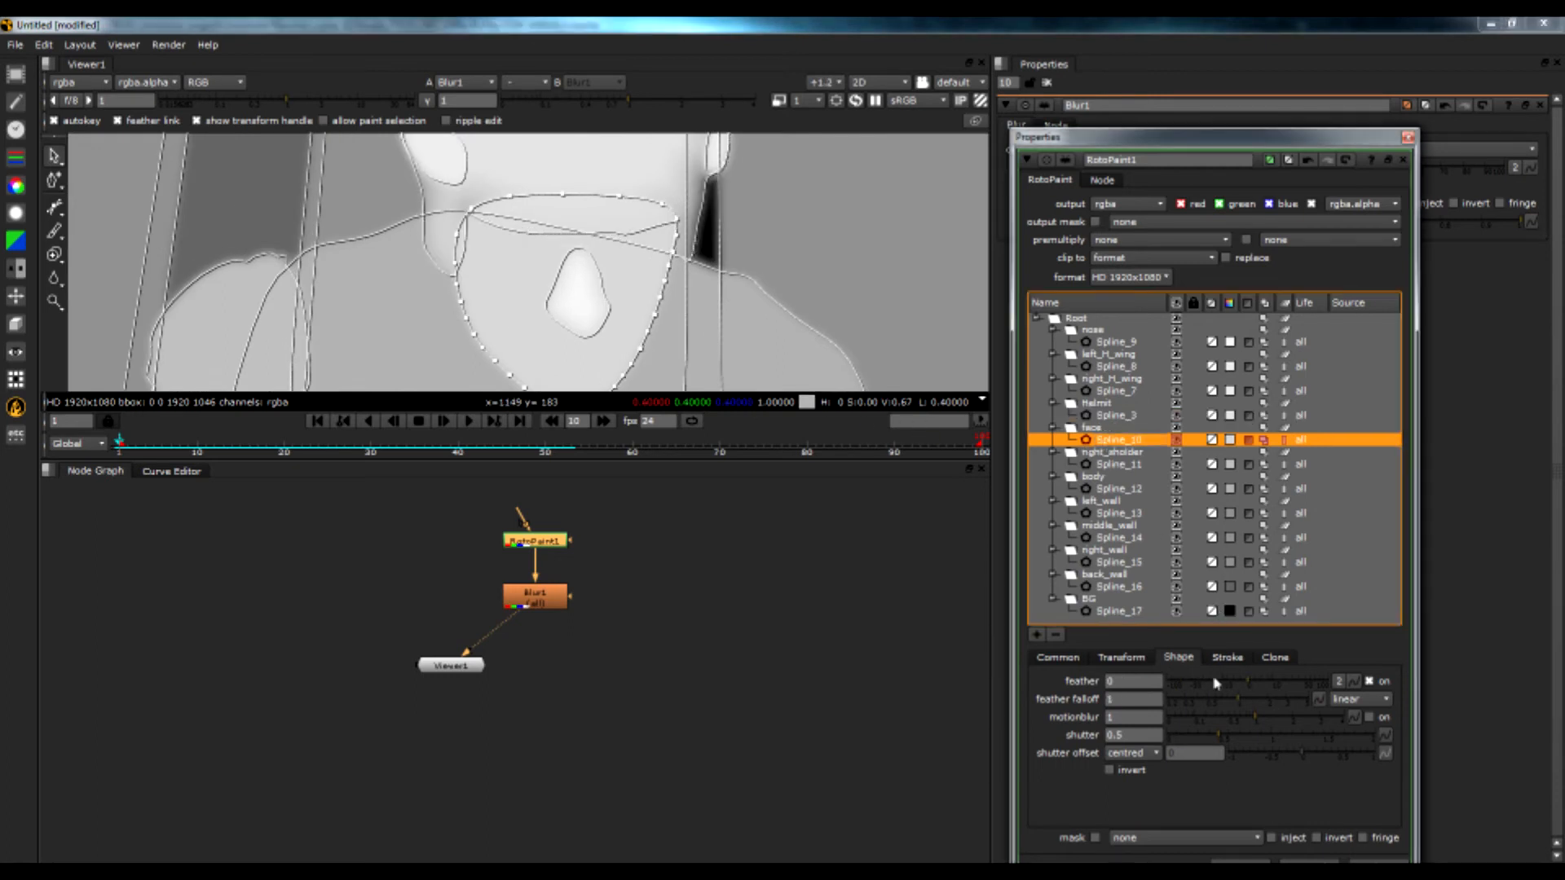
{"action": "left_click_drag", "start_coordinate": [1248, 682], "coordinate": [1196, 682]}
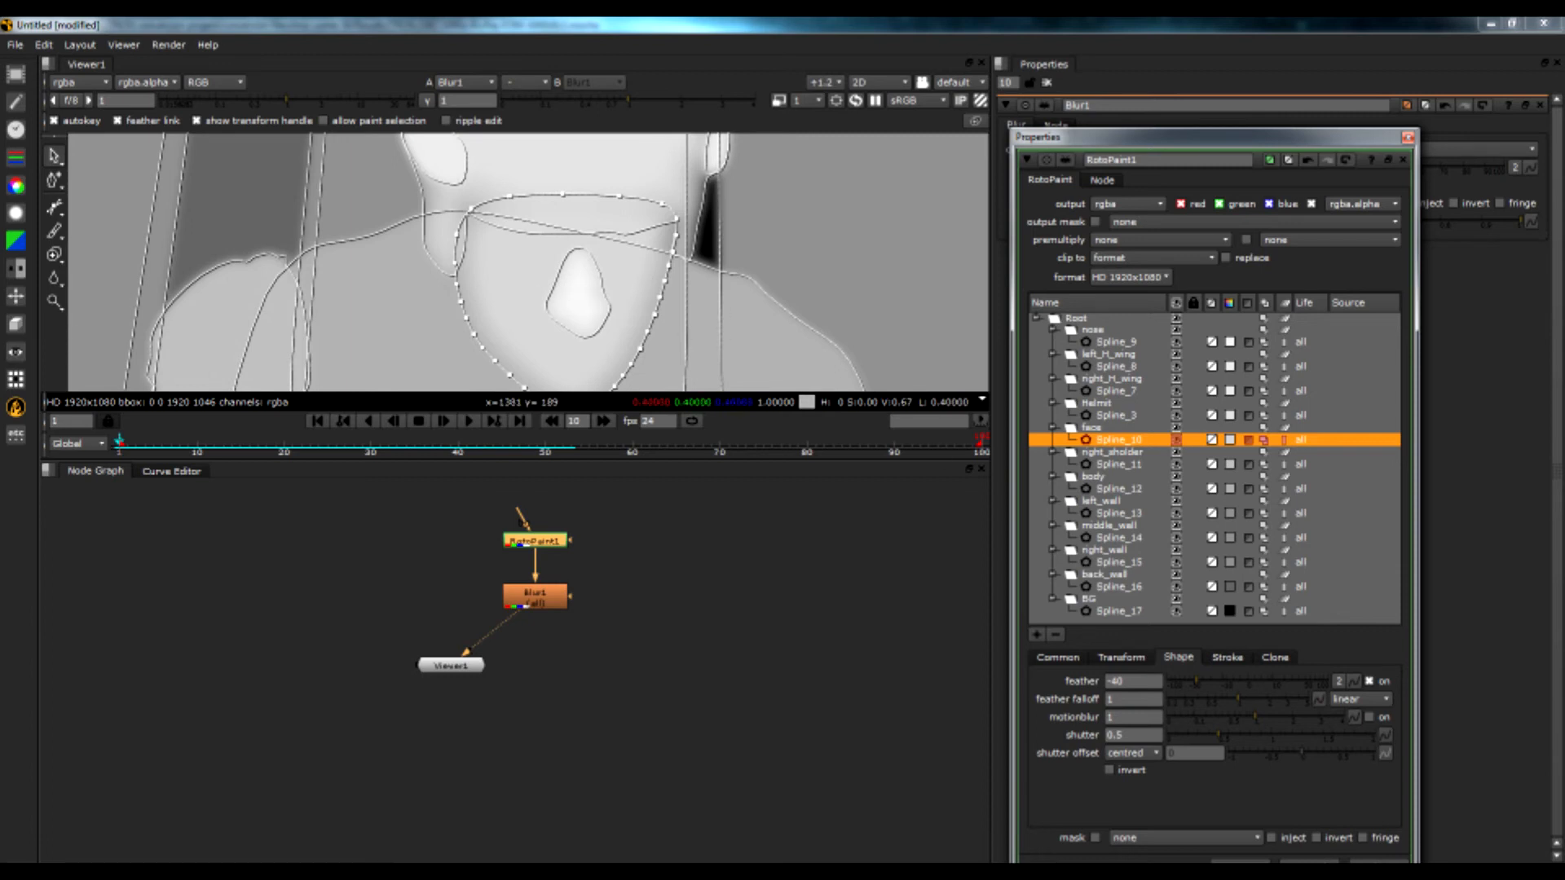
{"action": "left_click_drag", "start_coordinate": [1238, 703], "coordinate": [1223, 704]}
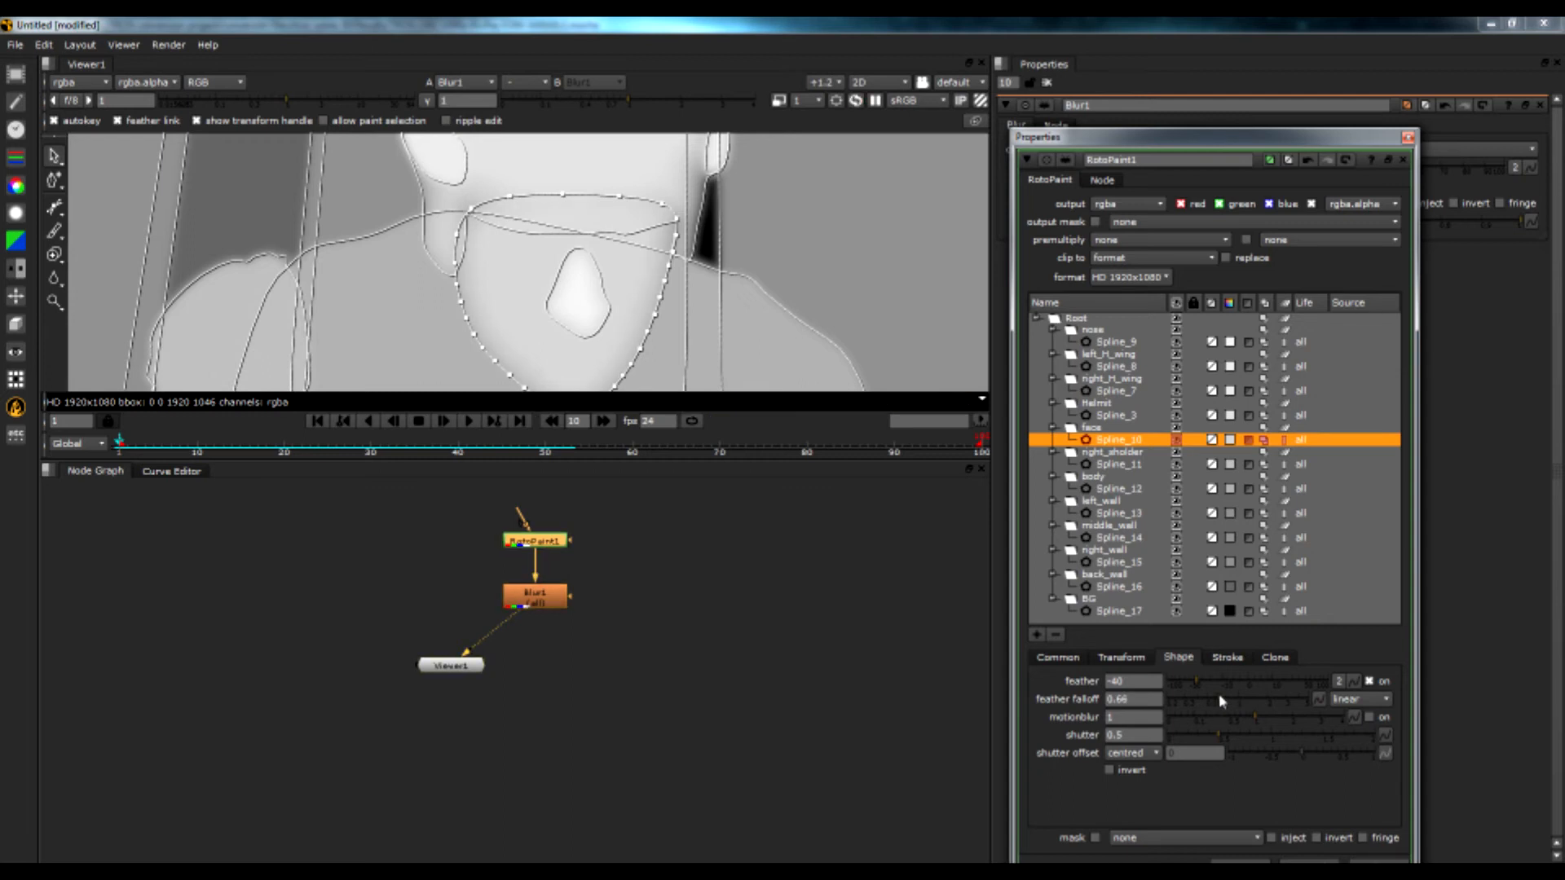
Select the right shoulder spline and set its feather to -32 with a feather falloff of about 0.5
{"action": "left_click", "coordinate": [1119, 465]}
{"action": "left_click_drag", "start_coordinate": [1240, 679], "coordinate": [1202, 685]}
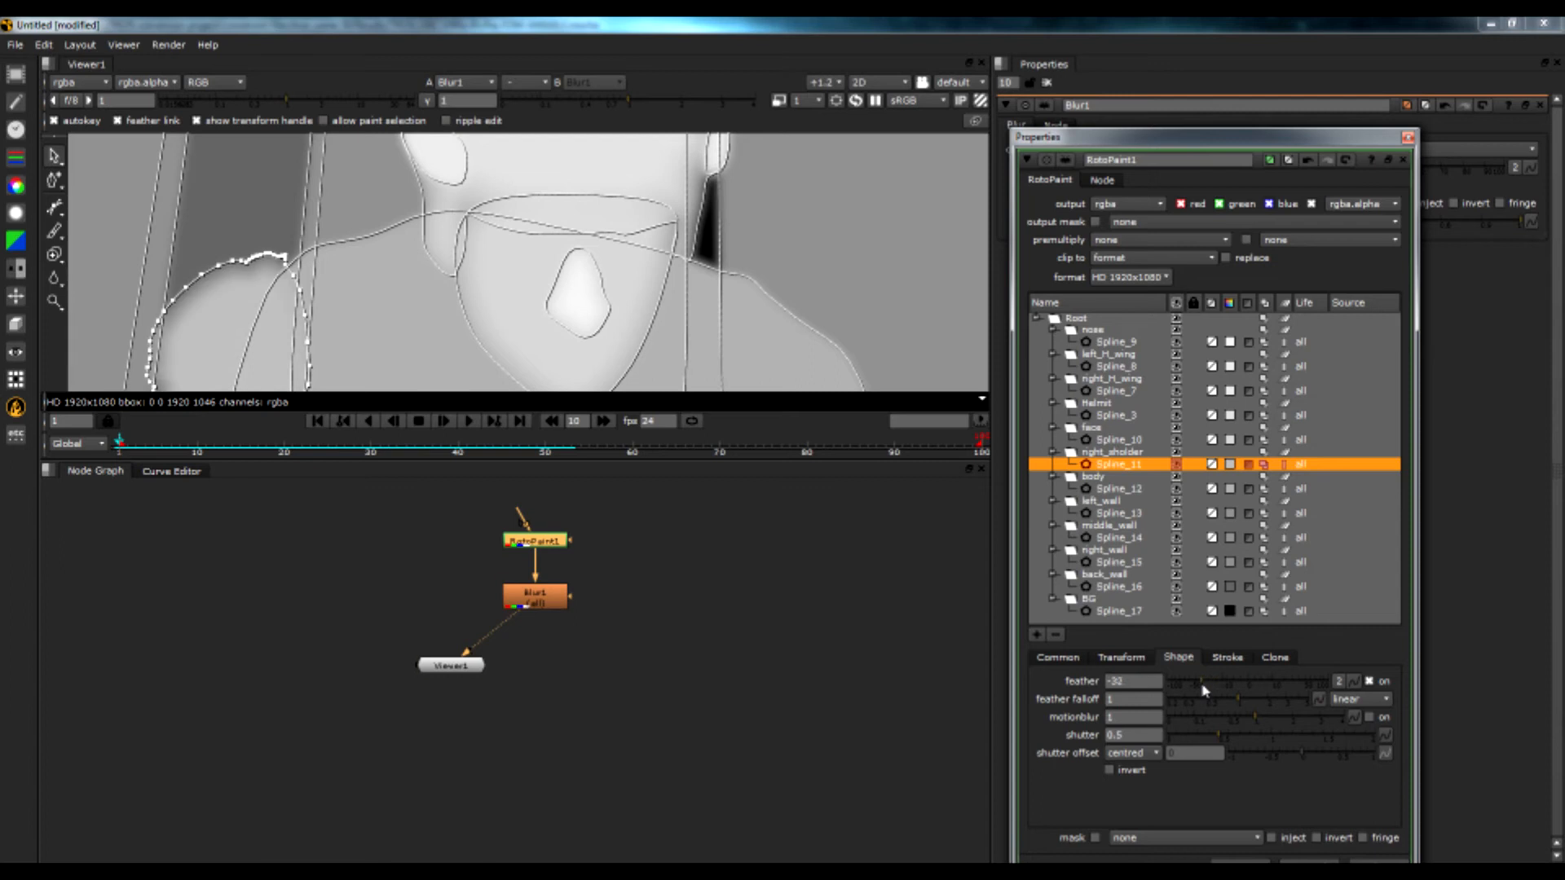
{"action": "left_click_drag", "start_coordinate": [1240, 704], "coordinate": [1210, 705]}
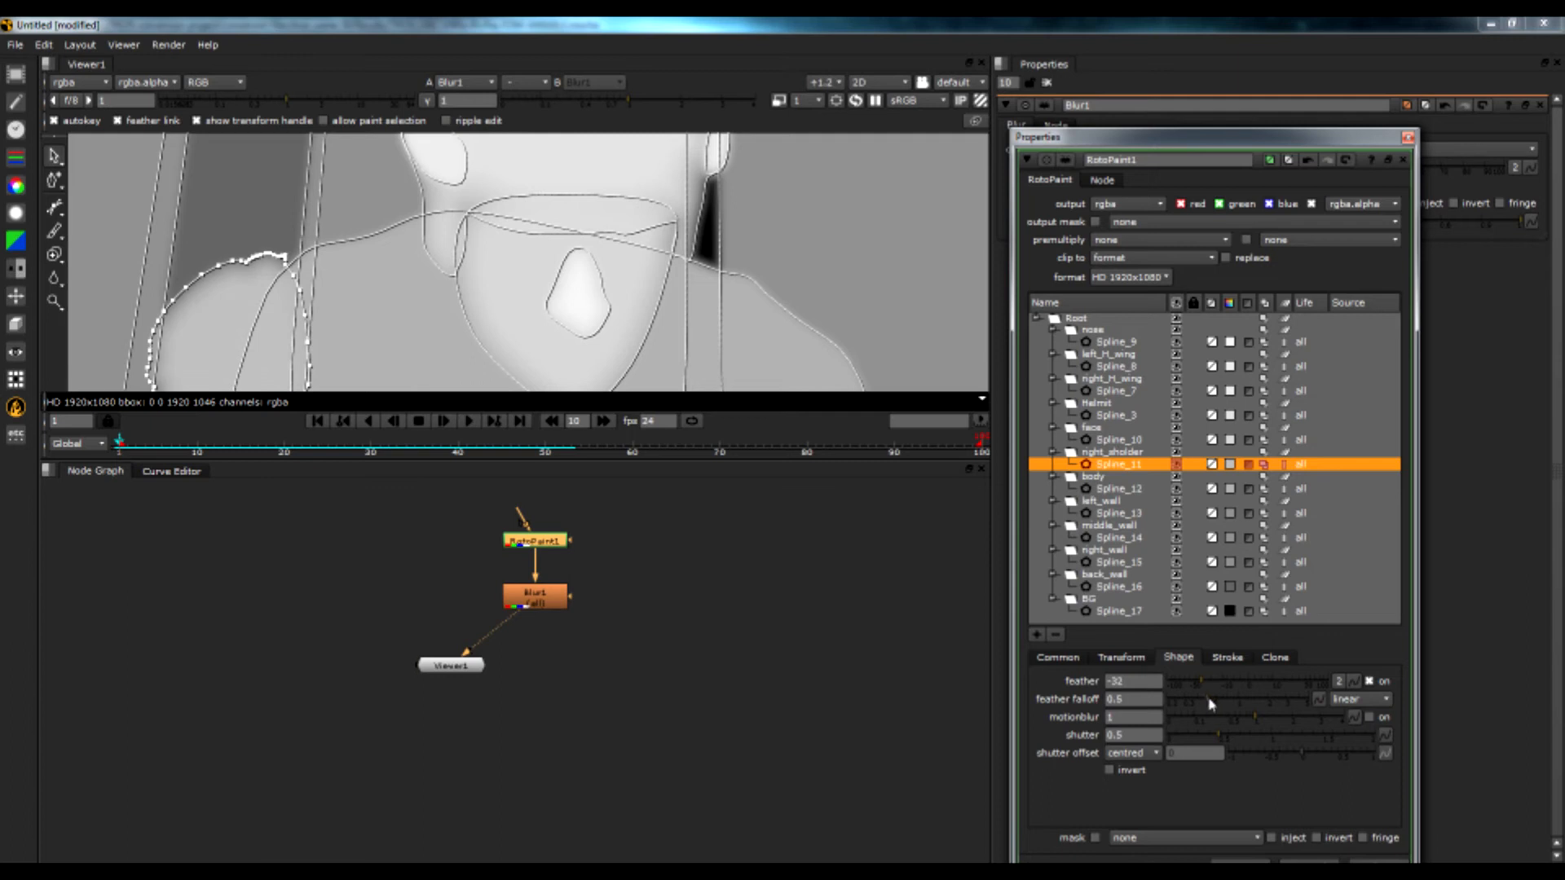
{"action": "left_click_drag", "start_coordinate": [1213, 699], "coordinate": [1215, 697]}
Set the body spline's feather to -50 and feather falloff to 0.53, and close the RotoPaint1 properties
{"action": "left_click", "coordinate": [1115, 489]}
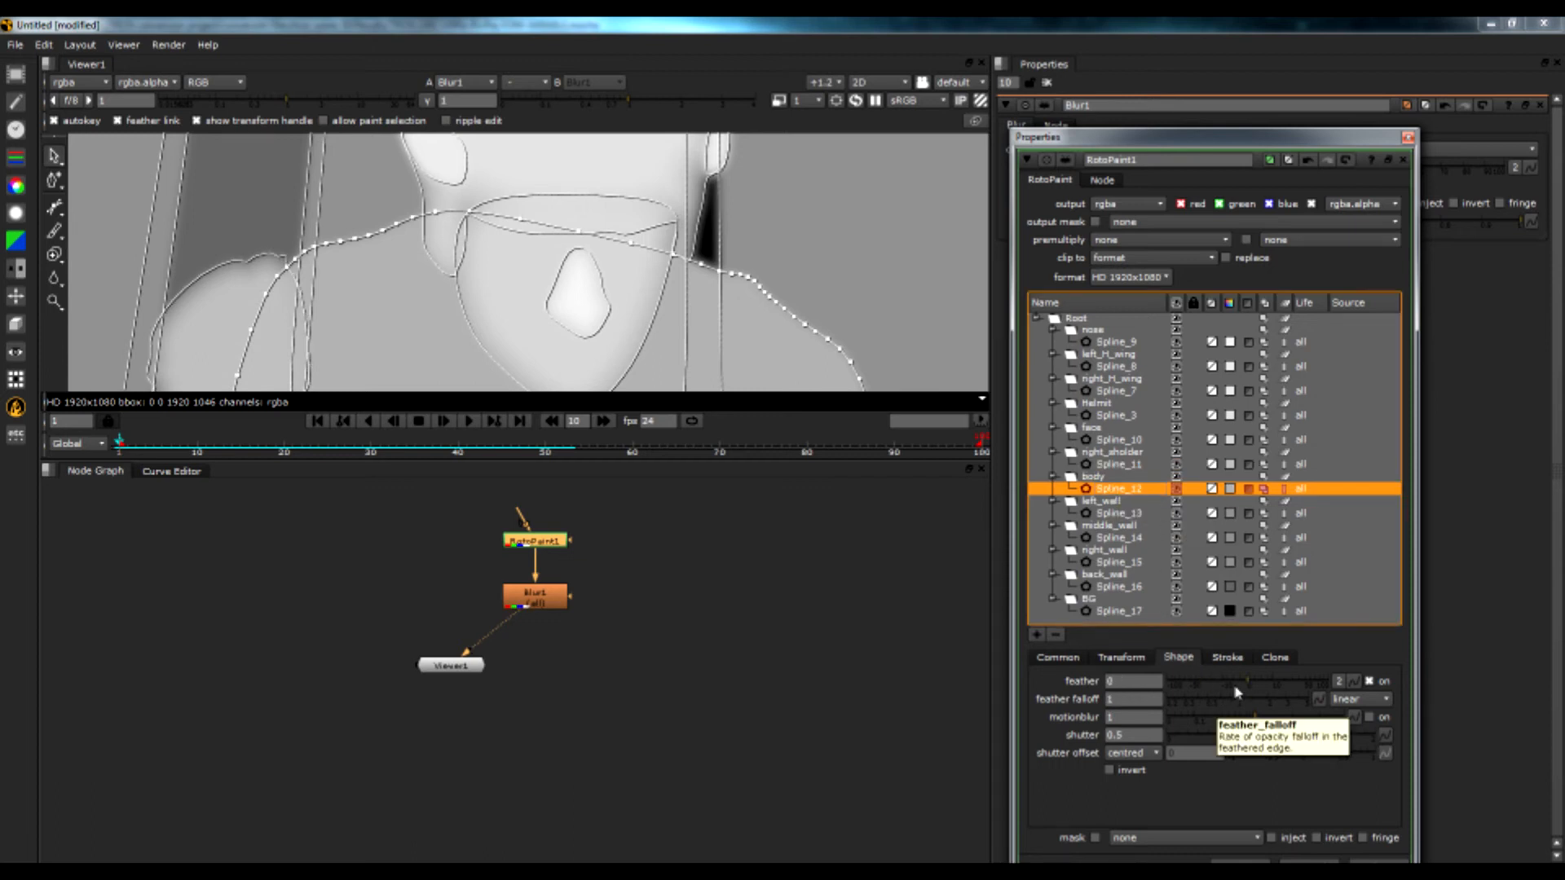
{"action": "left_click_drag", "start_coordinate": [1247, 683], "coordinate": [1191, 684]}
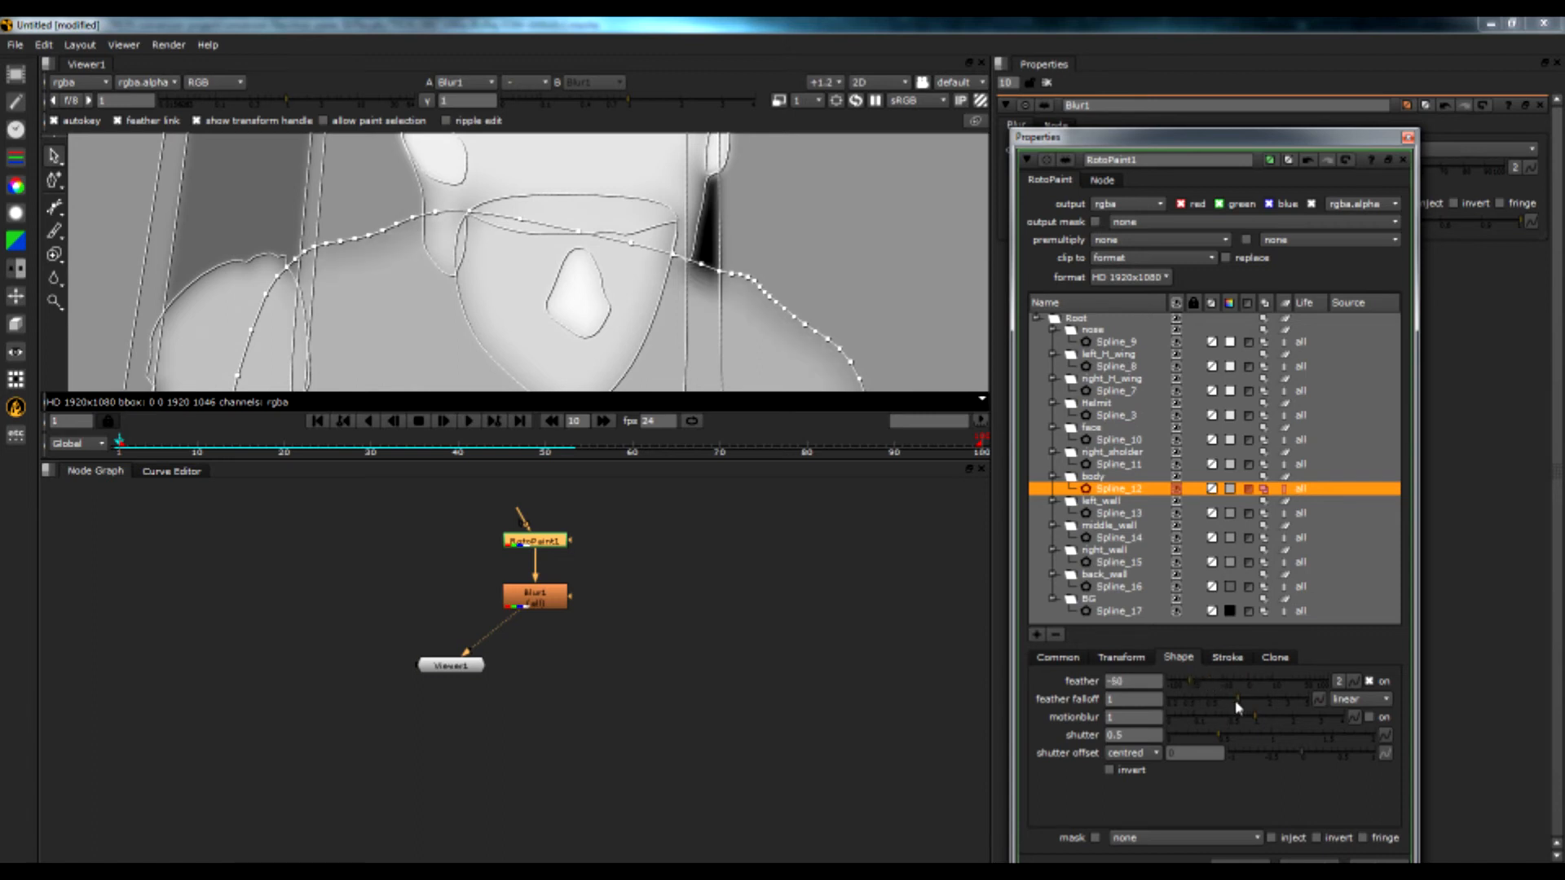
{"action": "left_click_drag", "start_coordinate": [1237, 702], "coordinate": [1211, 700]}
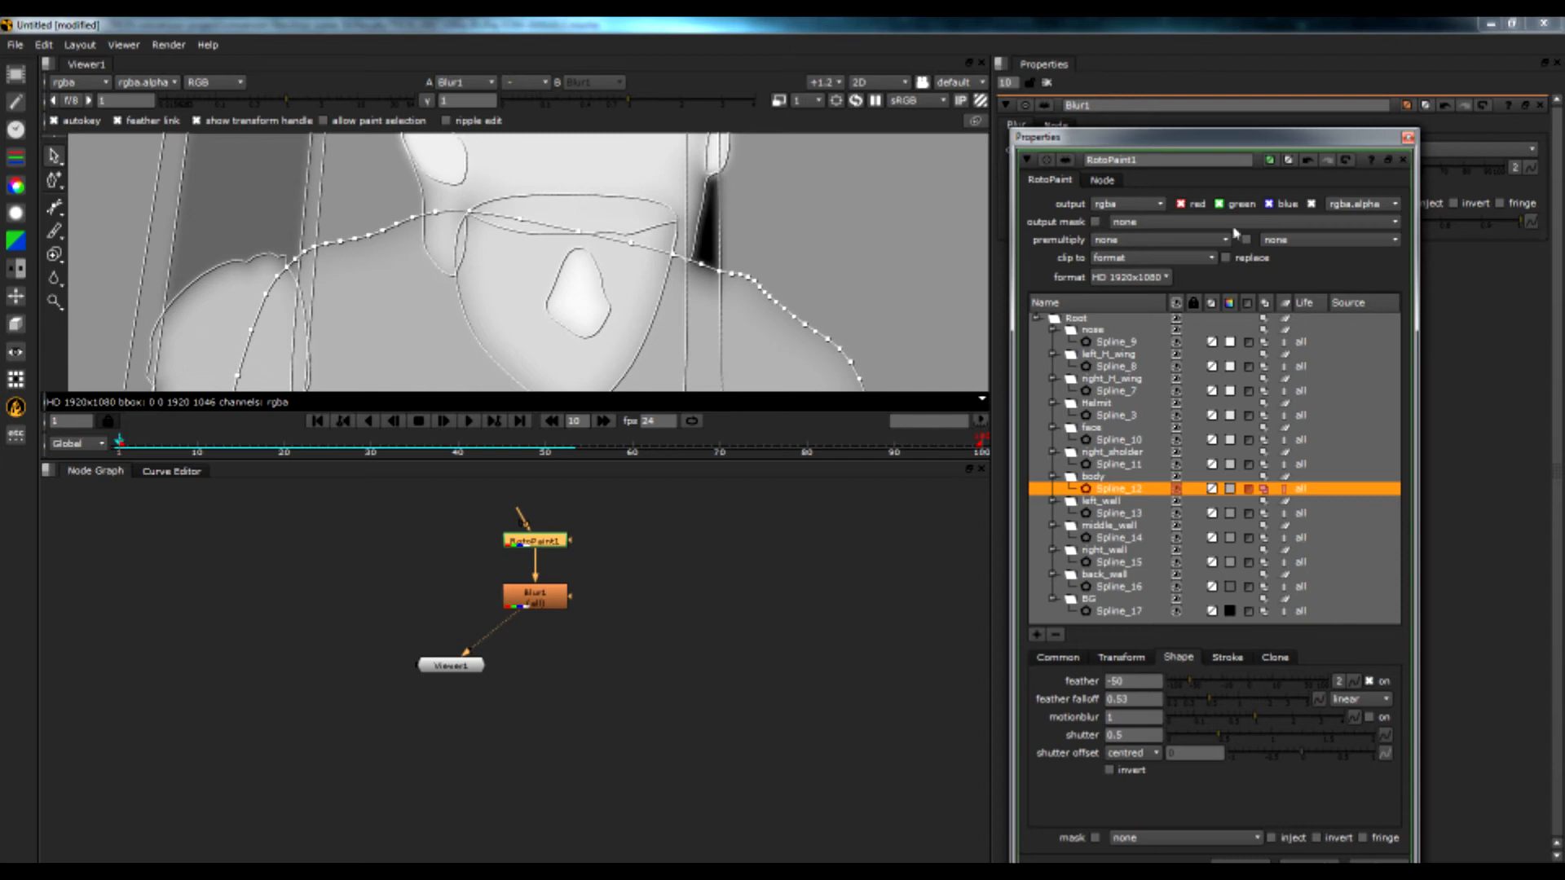
{"action": "left_click", "coordinate": [1409, 139]}
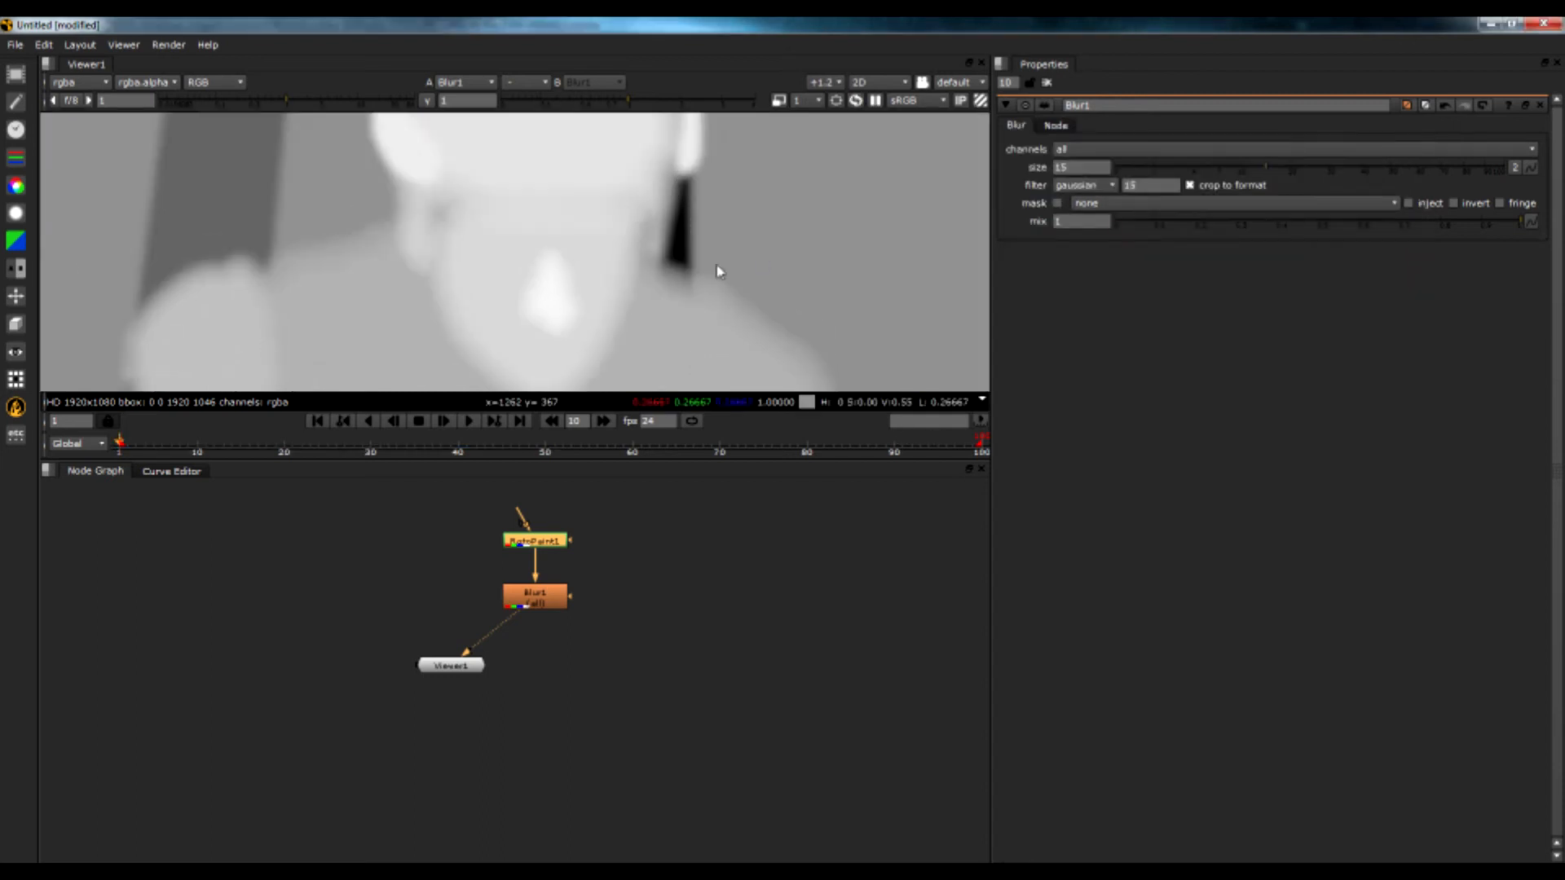
{"action": "key", "text": "f"}
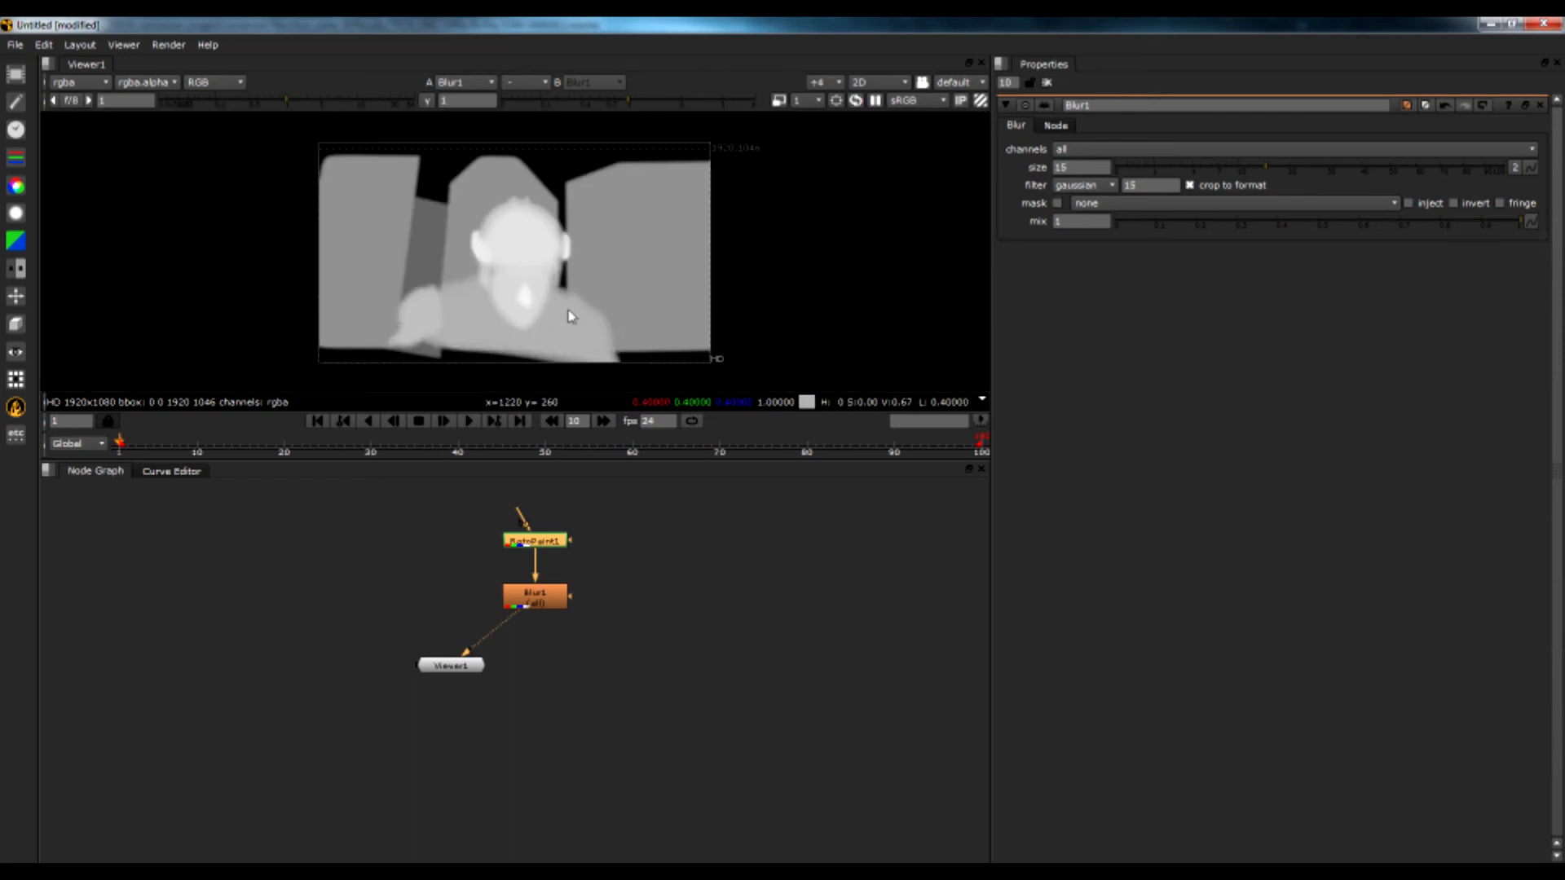
Create a Write node, pull it out from between RotoPaint1 and Blur1, and connect it to the output of Blur1
{"action": "right_click", "coordinate": [627, 581]}
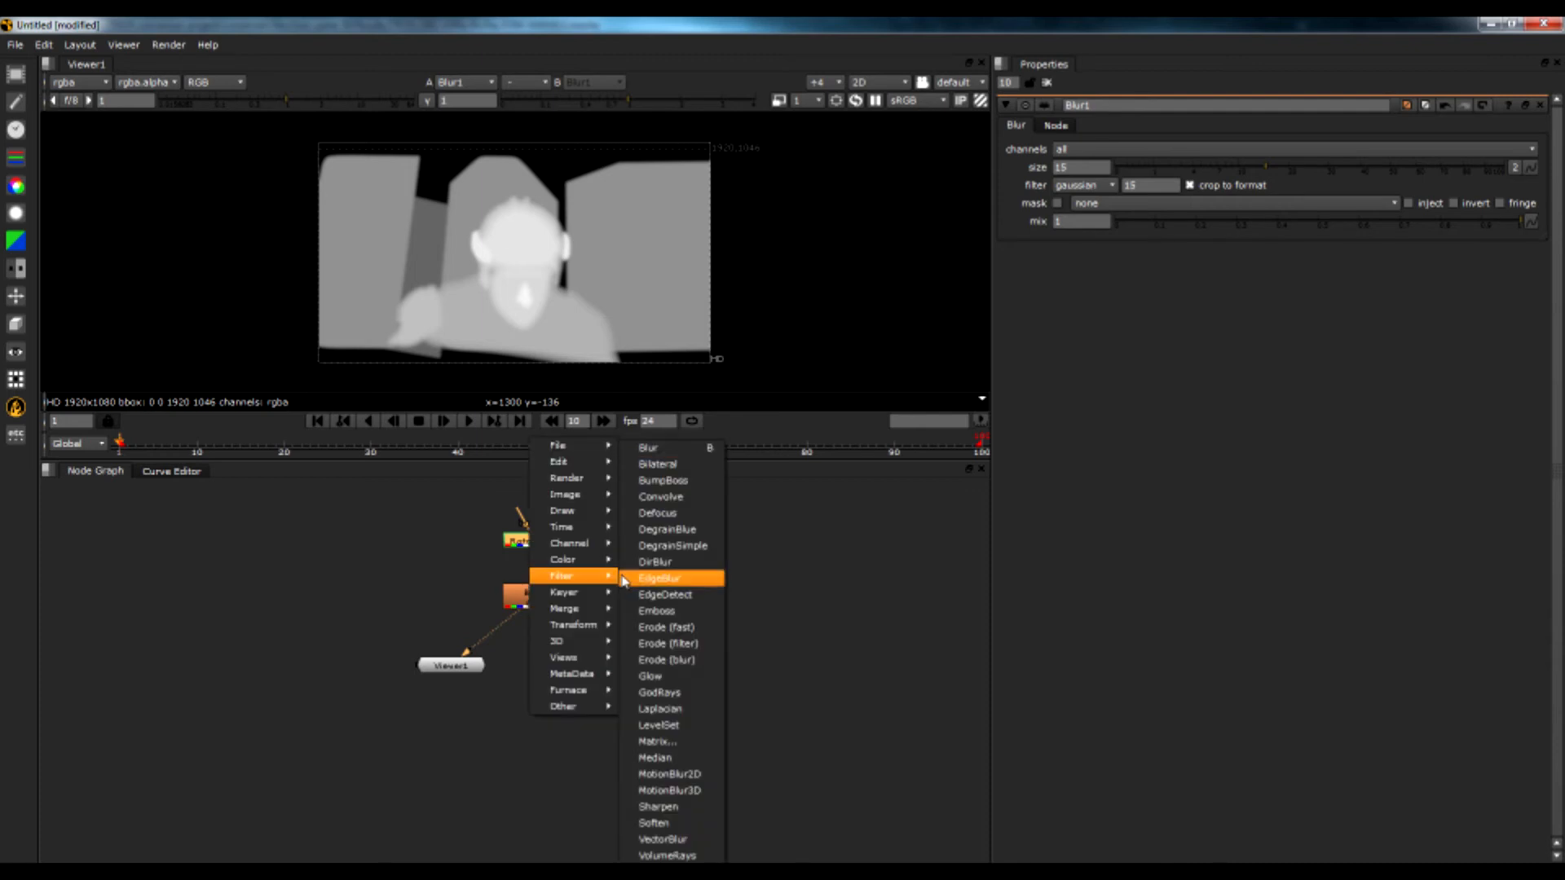
{"action": "mouse_move", "coordinate": [577, 497]}
{"action": "left_click", "coordinate": [656, 513]}
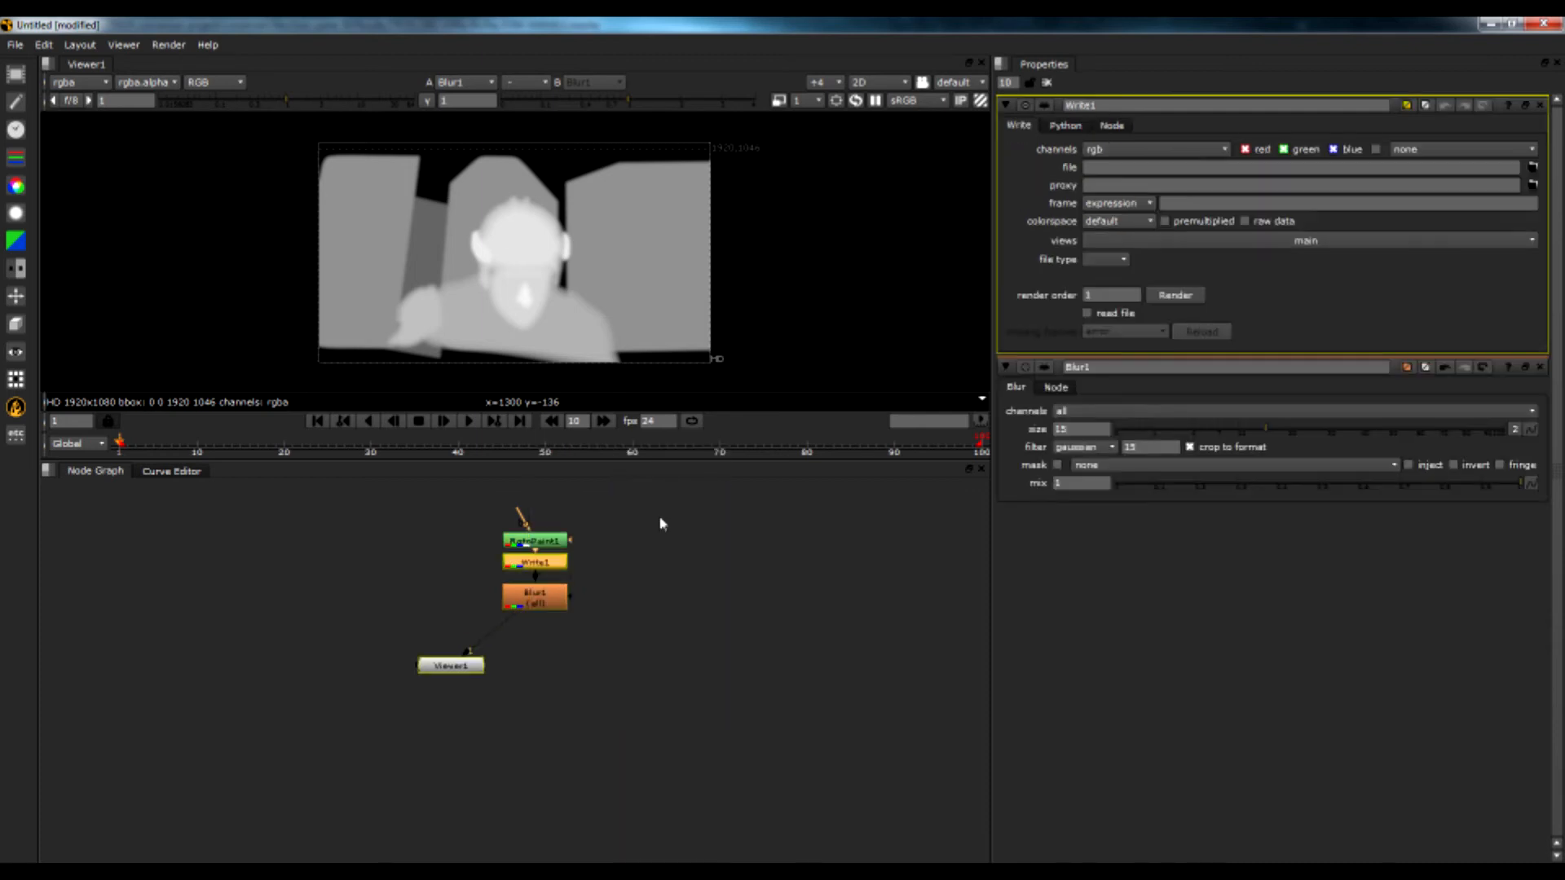
{"action": "left_click_drag", "start_coordinate": [531, 564], "coordinate": [611, 634]}
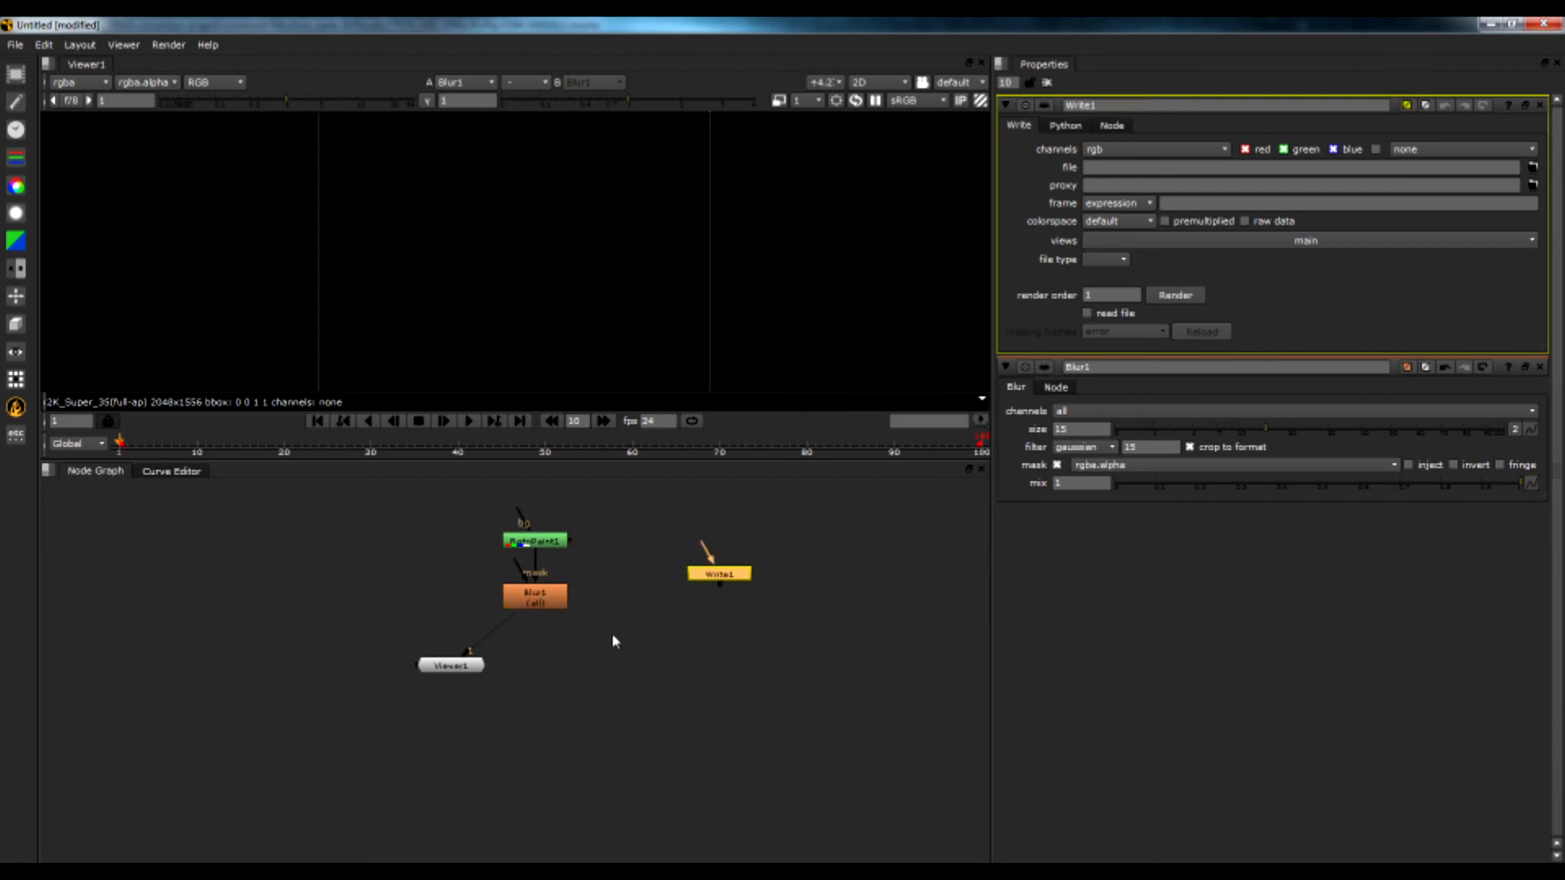
{"action": "left_click_drag", "start_coordinate": [724, 577], "coordinate": [536, 603]}
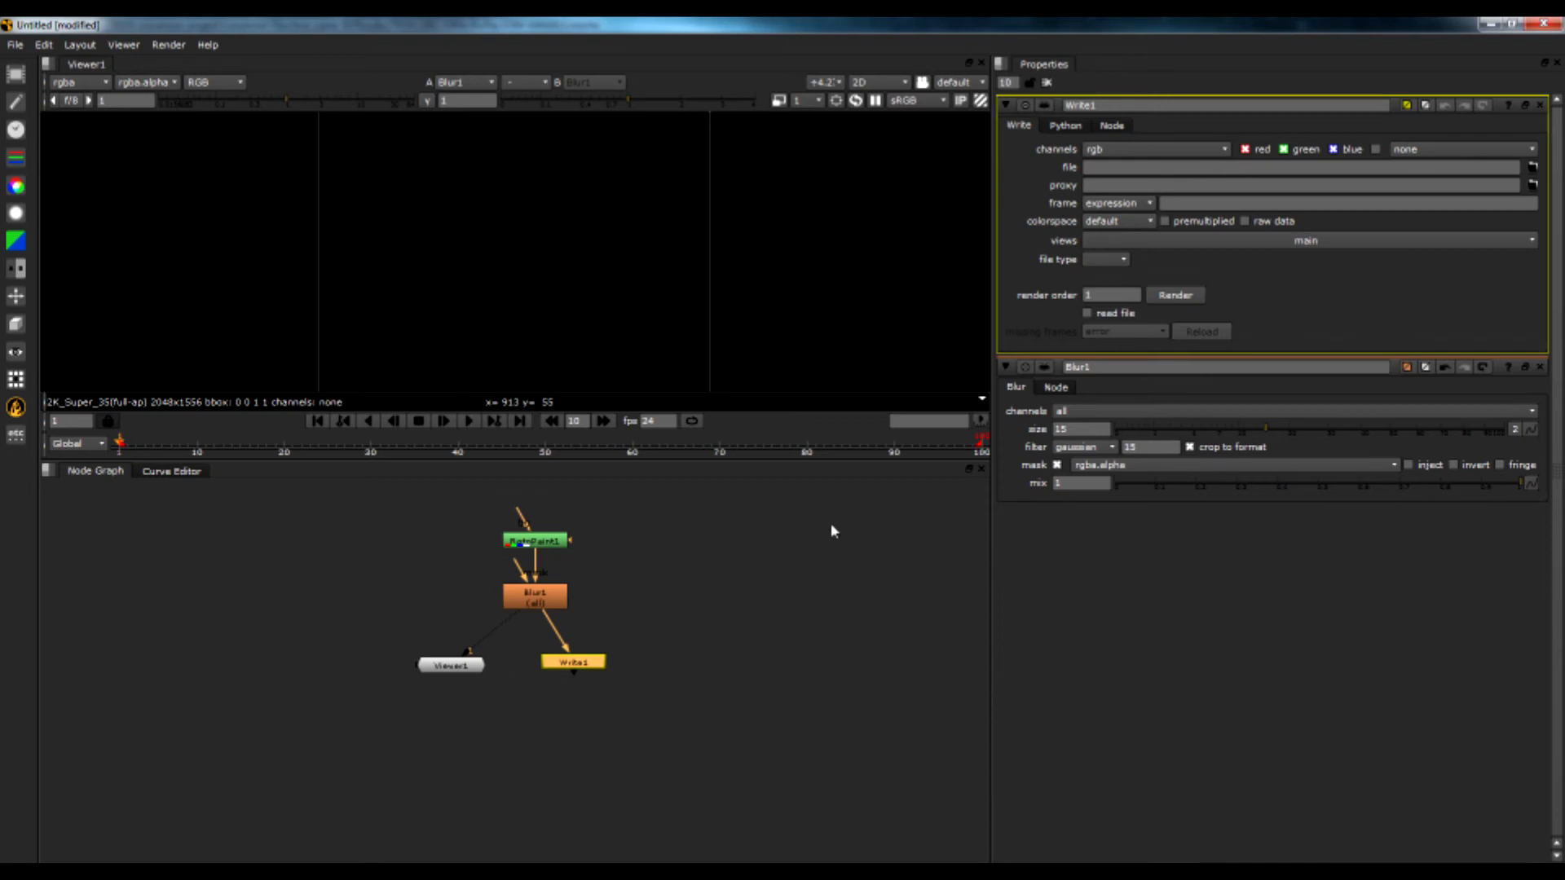
Rewire RotoPaint1 into Blur1's main input instead of its mask, and connect Viewer1 to Write1, placed just below it
{"action": "left_click_drag", "start_coordinate": [471, 649], "coordinate": [526, 617]}
{"action": "left_click_drag", "start_coordinate": [464, 670], "coordinate": [495, 682]}
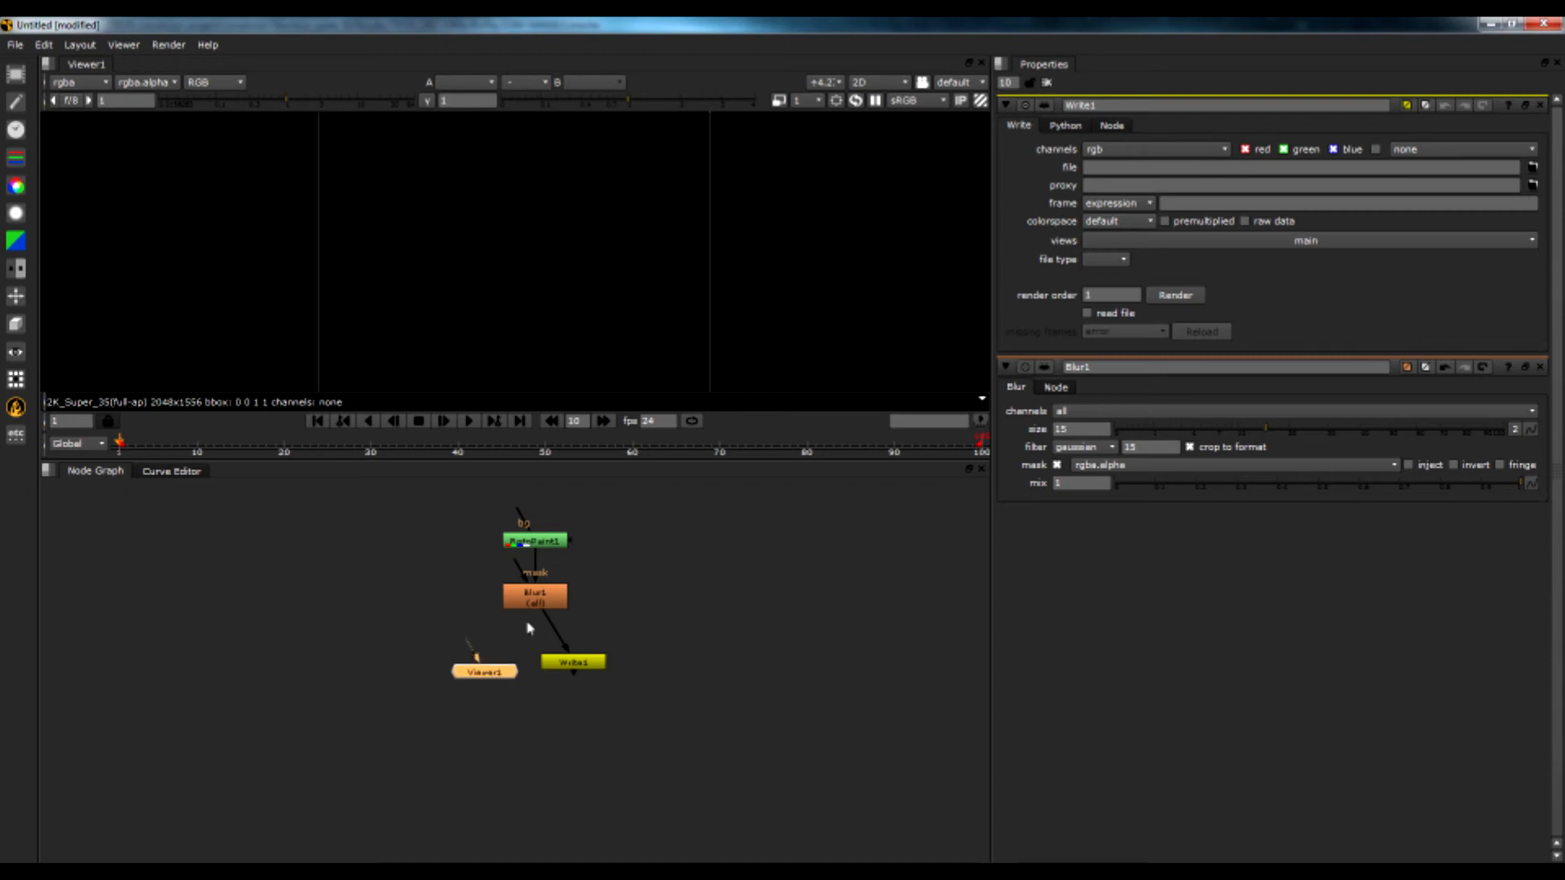
{"action": "left_click_drag", "start_coordinate": [540, 569], "coordinate": [589, 618]}
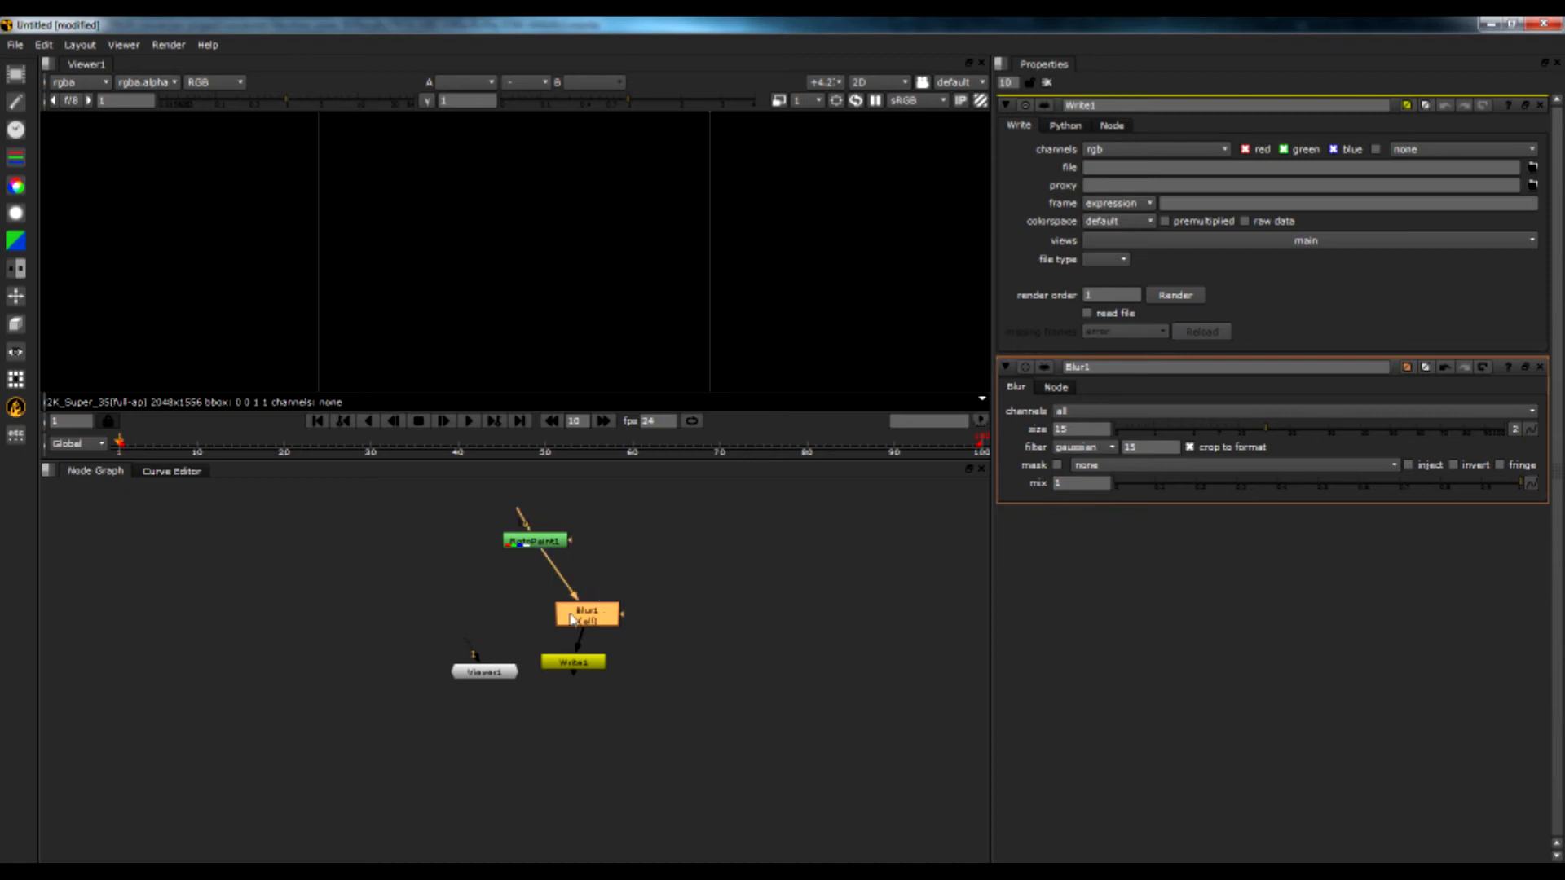
{"action": "left_click_drag", "start_coordinate": [509, 671], "coordinate": [580, 737]}
{"action": "left_click_drag", "start_coordinate": [571, 674], "coordinate": [575, 733]}
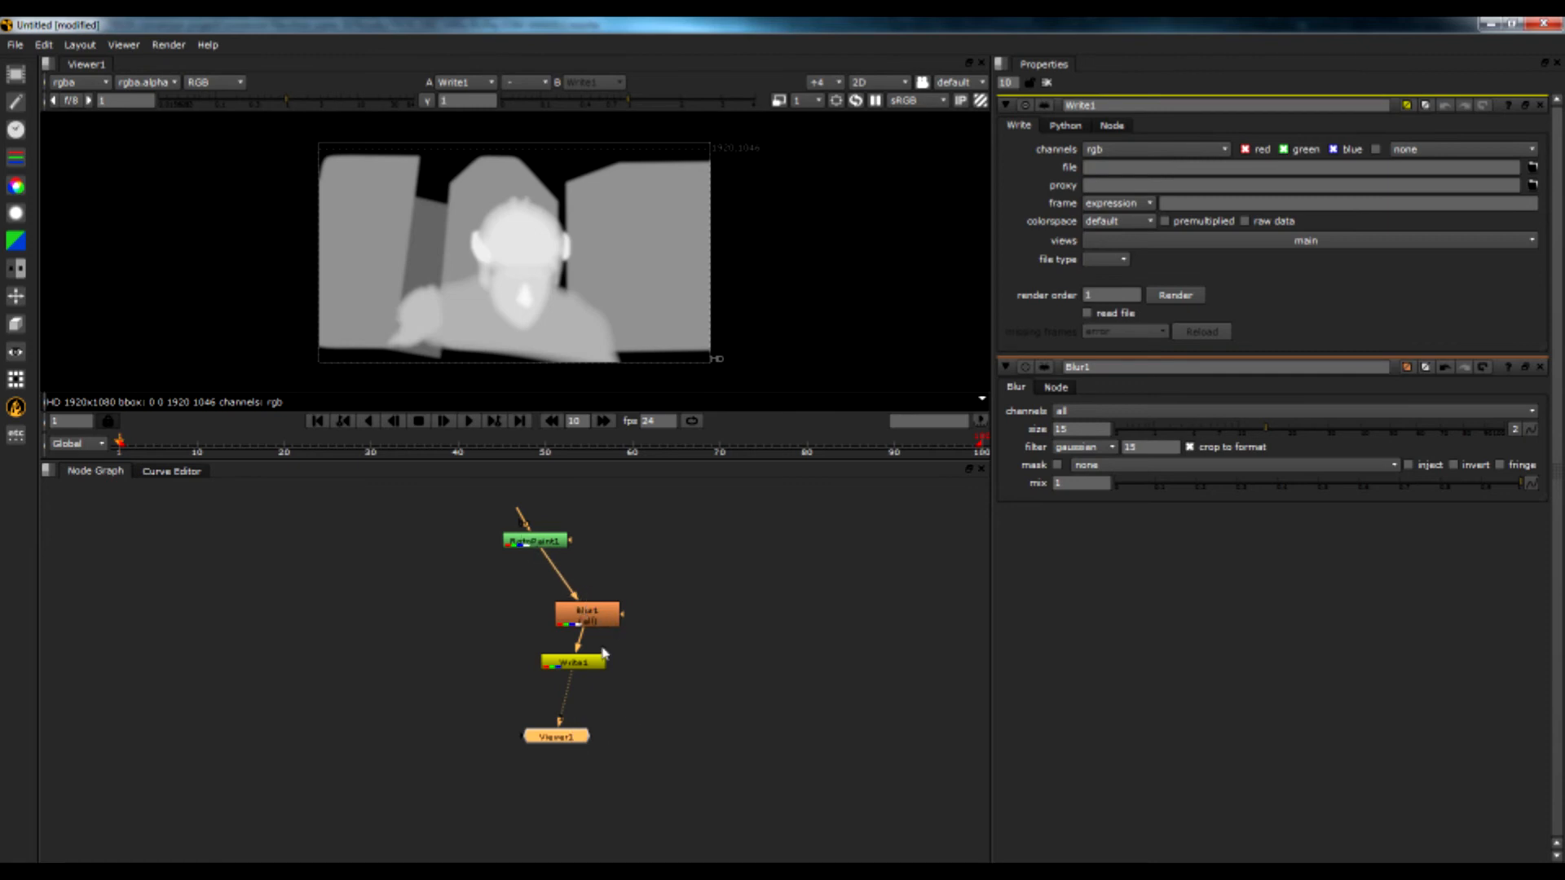
{"action": "left_click_drag", "start_coordinate": [579, 740], "coordinate": [591, 711]}
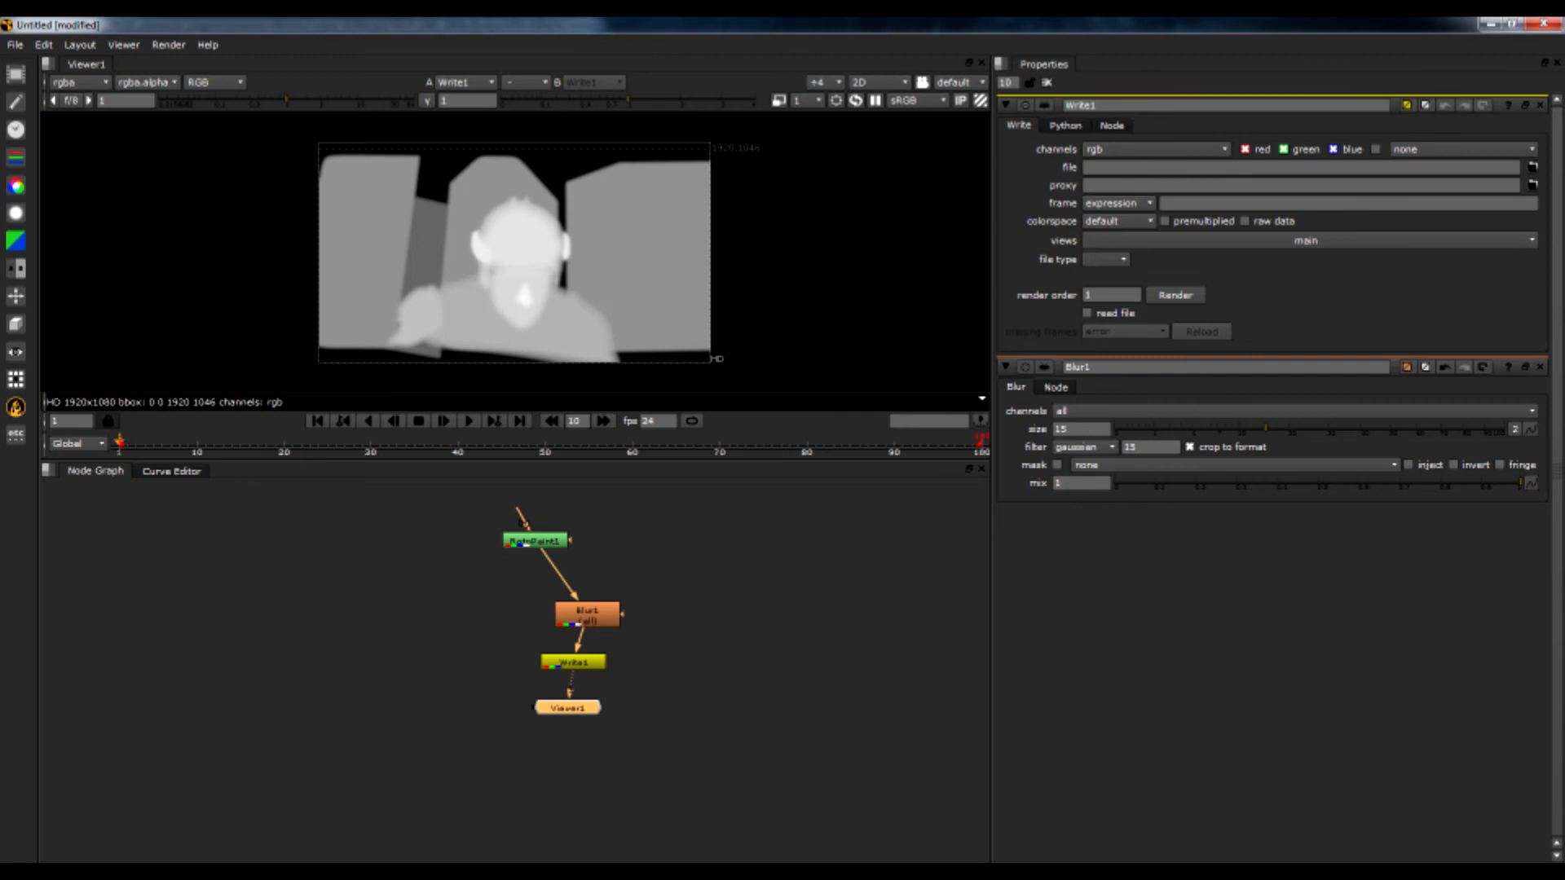
Set Write1's channels to rgba and its output file to tron test map.jpeg in the Desktop's New folder
{"action": "left_click", "coordinate": [1225, 152]}
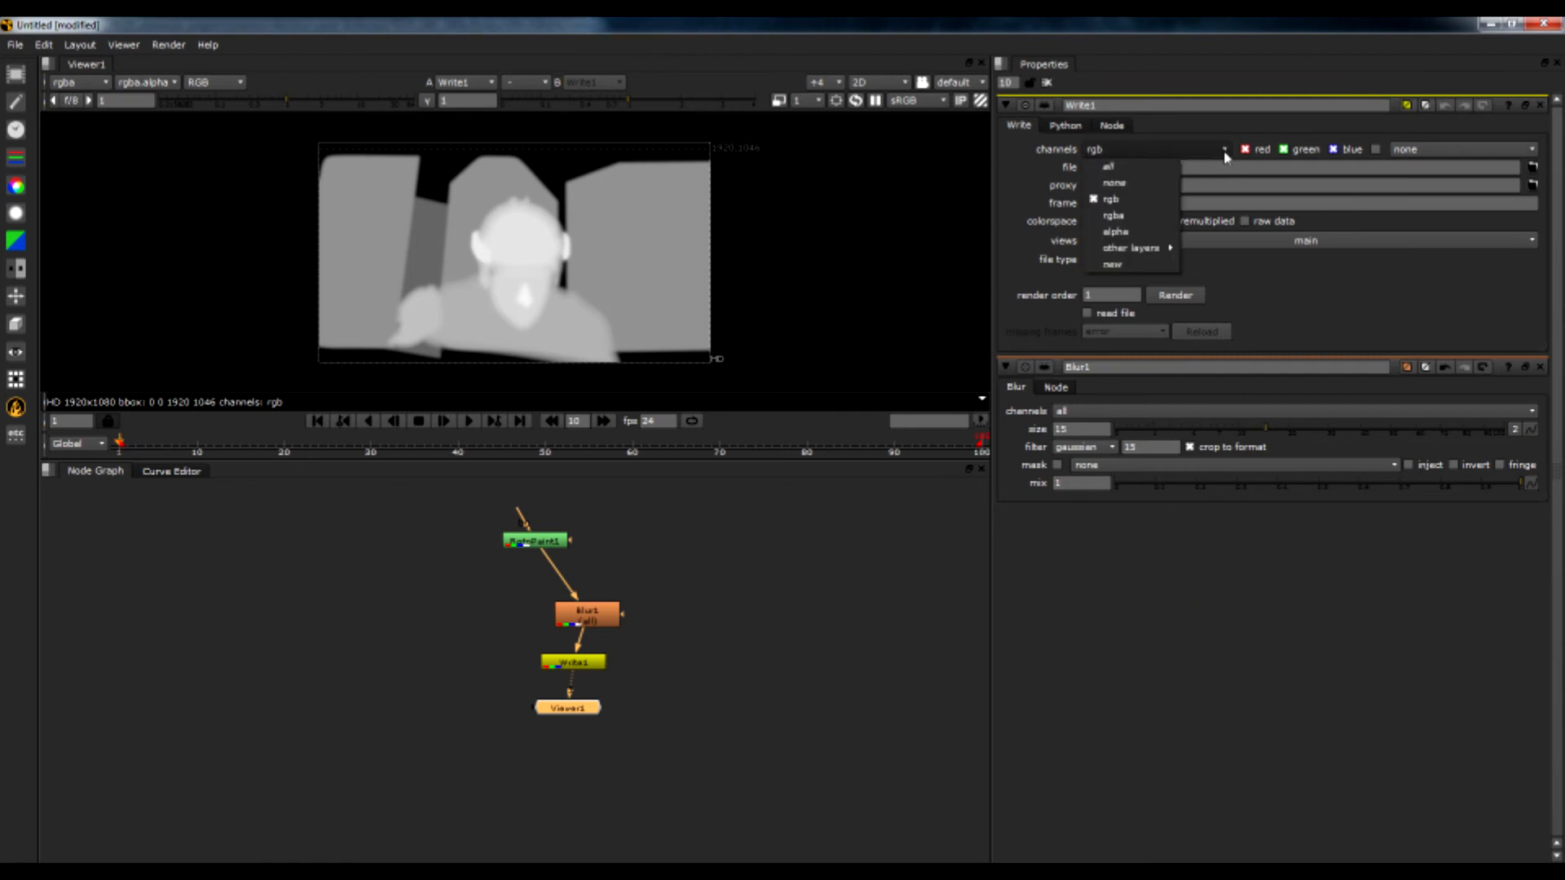
{"action": "left_click", "coordinate": [1115, 215]}
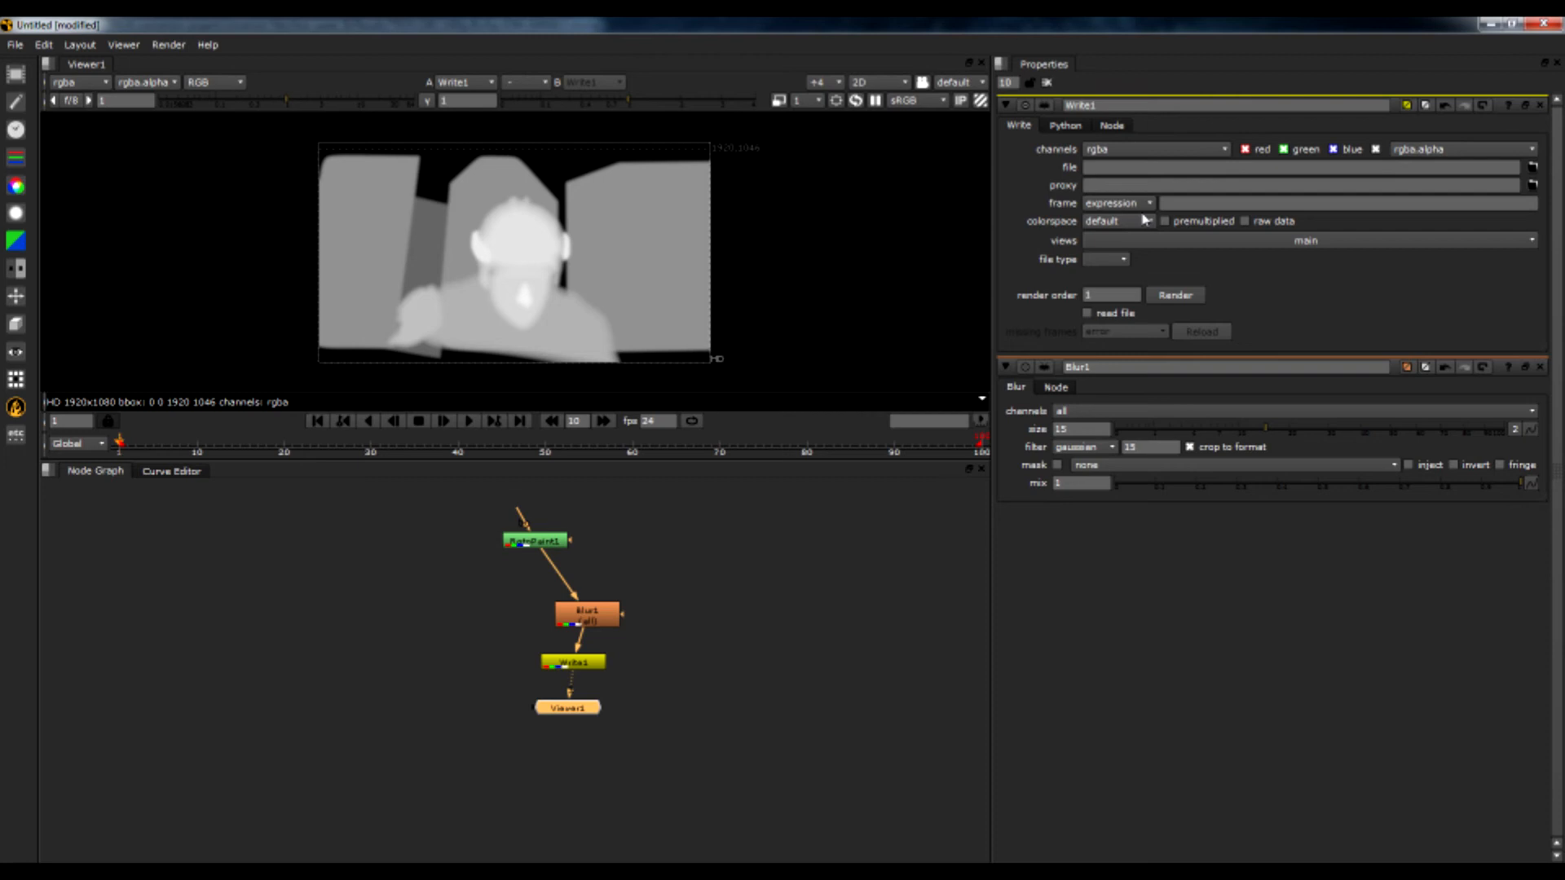
{"action": "left_click", "coordinate": [1533, 171]}
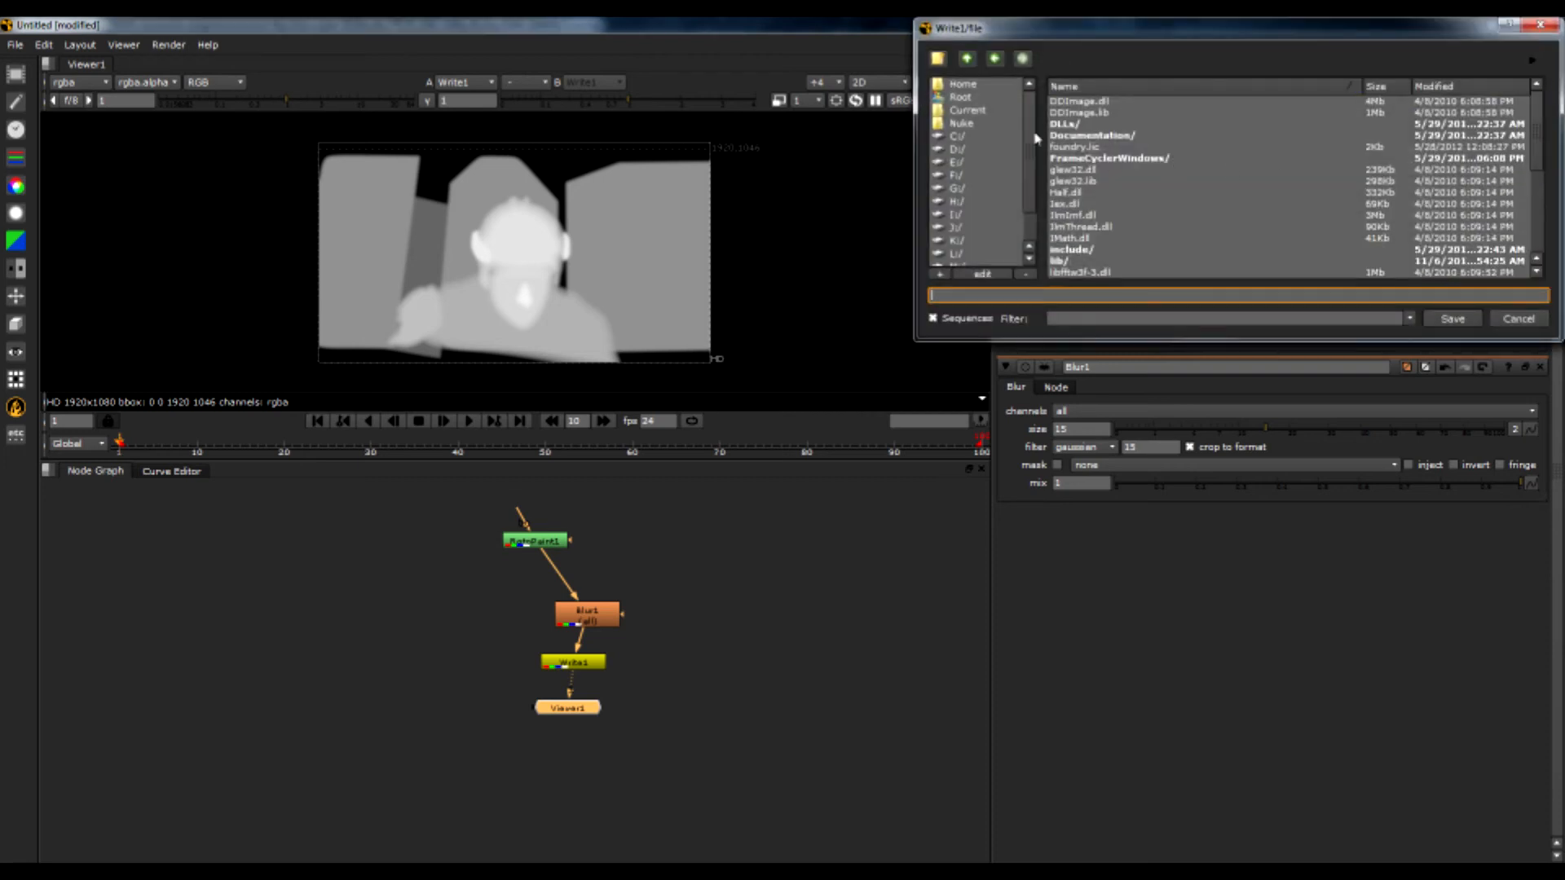
{"action": "left_click", "coordinate": [970, 85]}
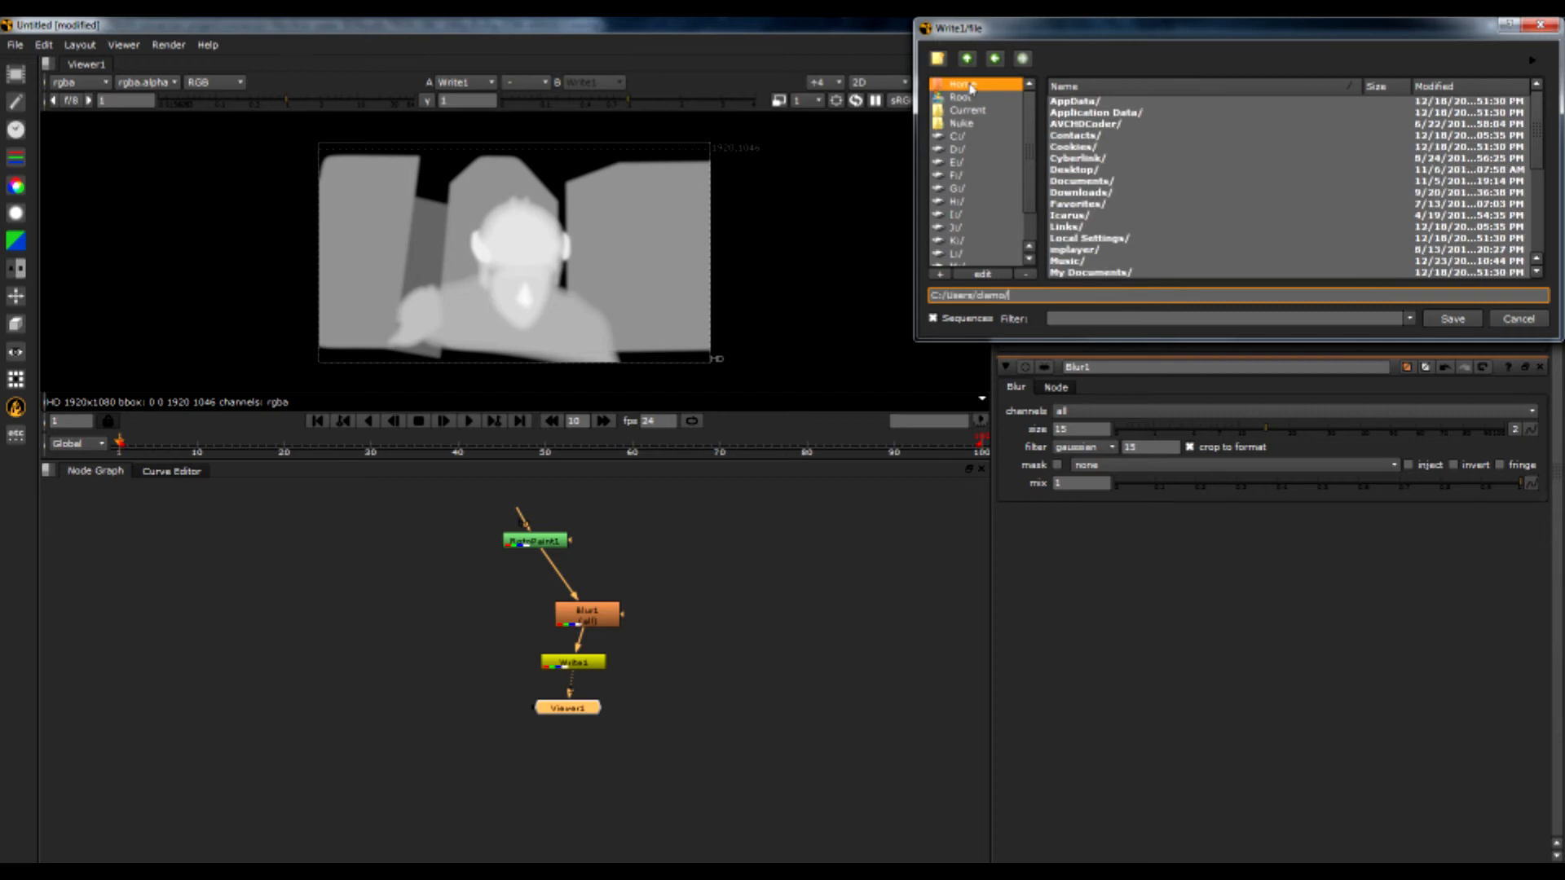
{"action": "double_click", "coordinate": [1078, 169]}
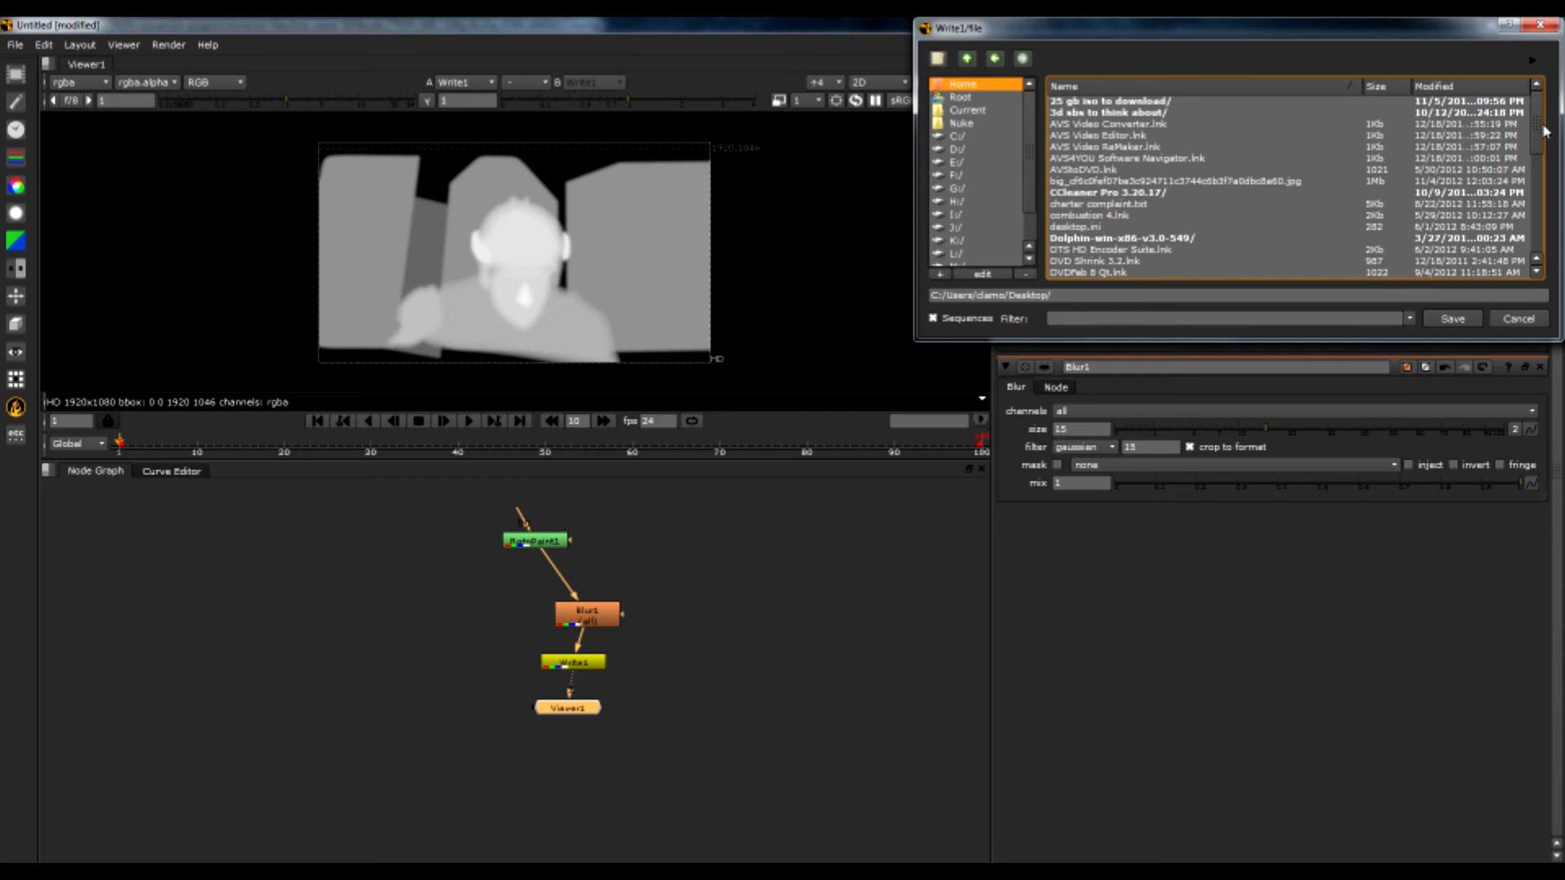
{"action": "left_click_drag", "start_coordinate": [1542, 120], "coordinate": [1550, 243]}
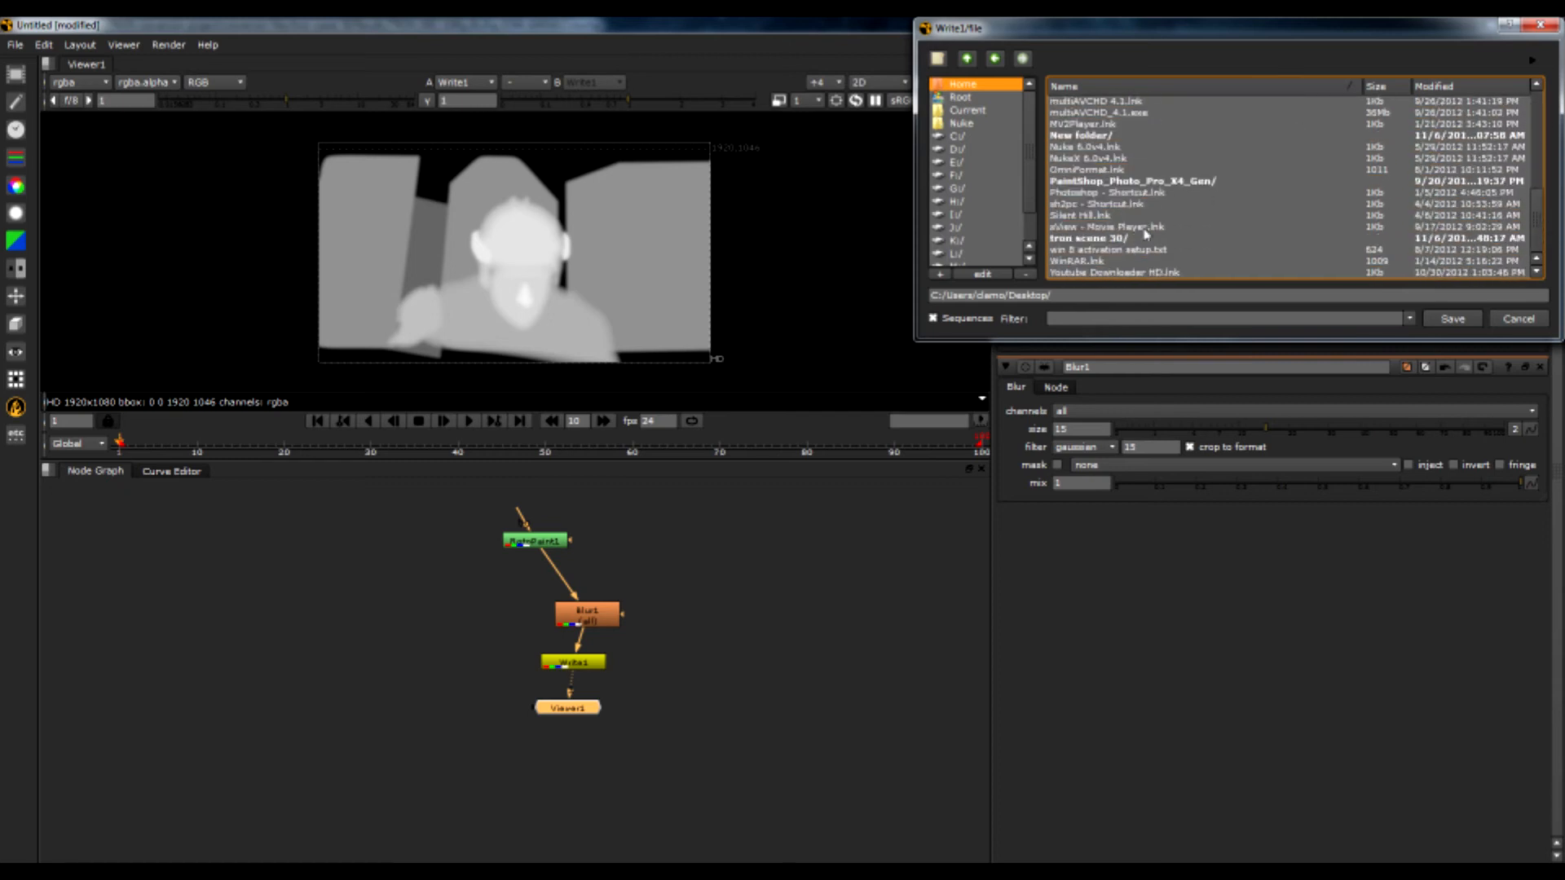
{"action": "double_click", "coordinate": [1091, 136]}
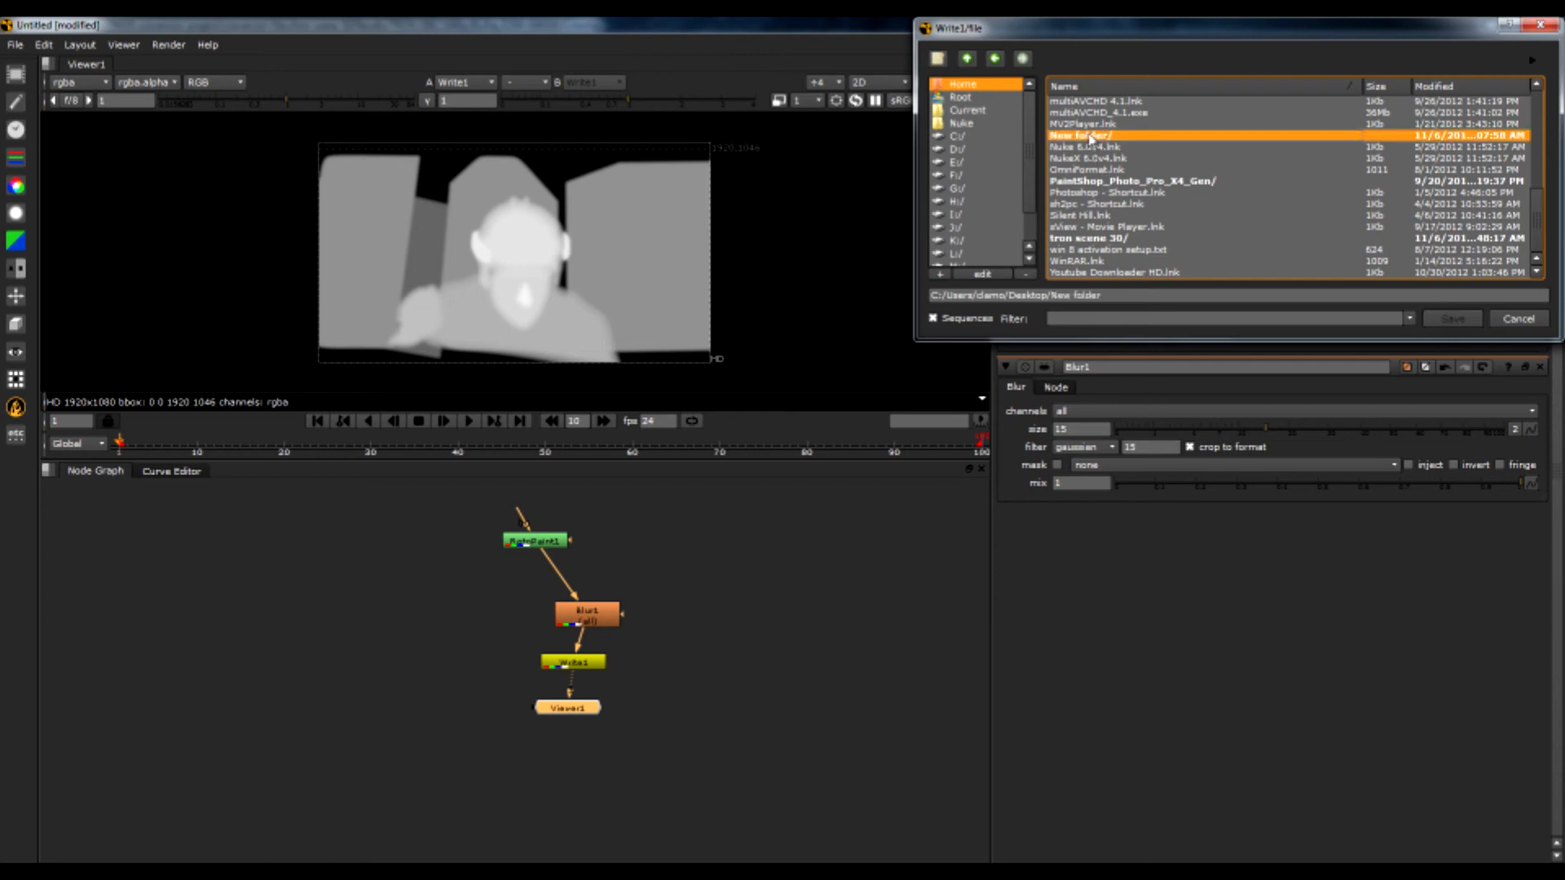
{"action": "left_click", "coordinate": [1140, 295]}
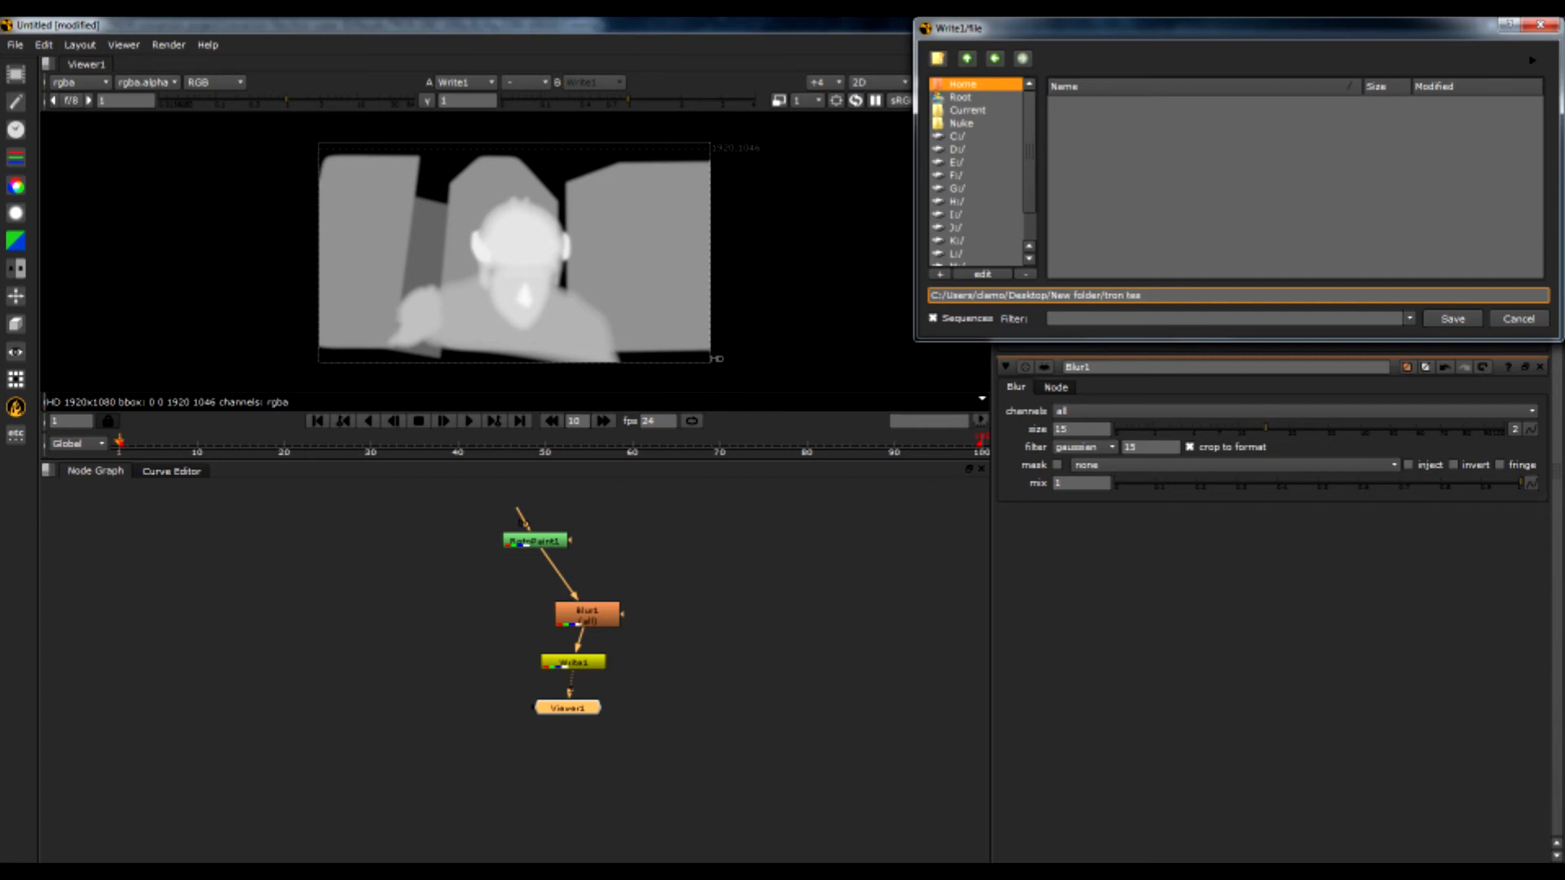
{"action": "type", "text": "map.jpeg"}
{"action": "left_click", "coordinate": [1448, 319]}
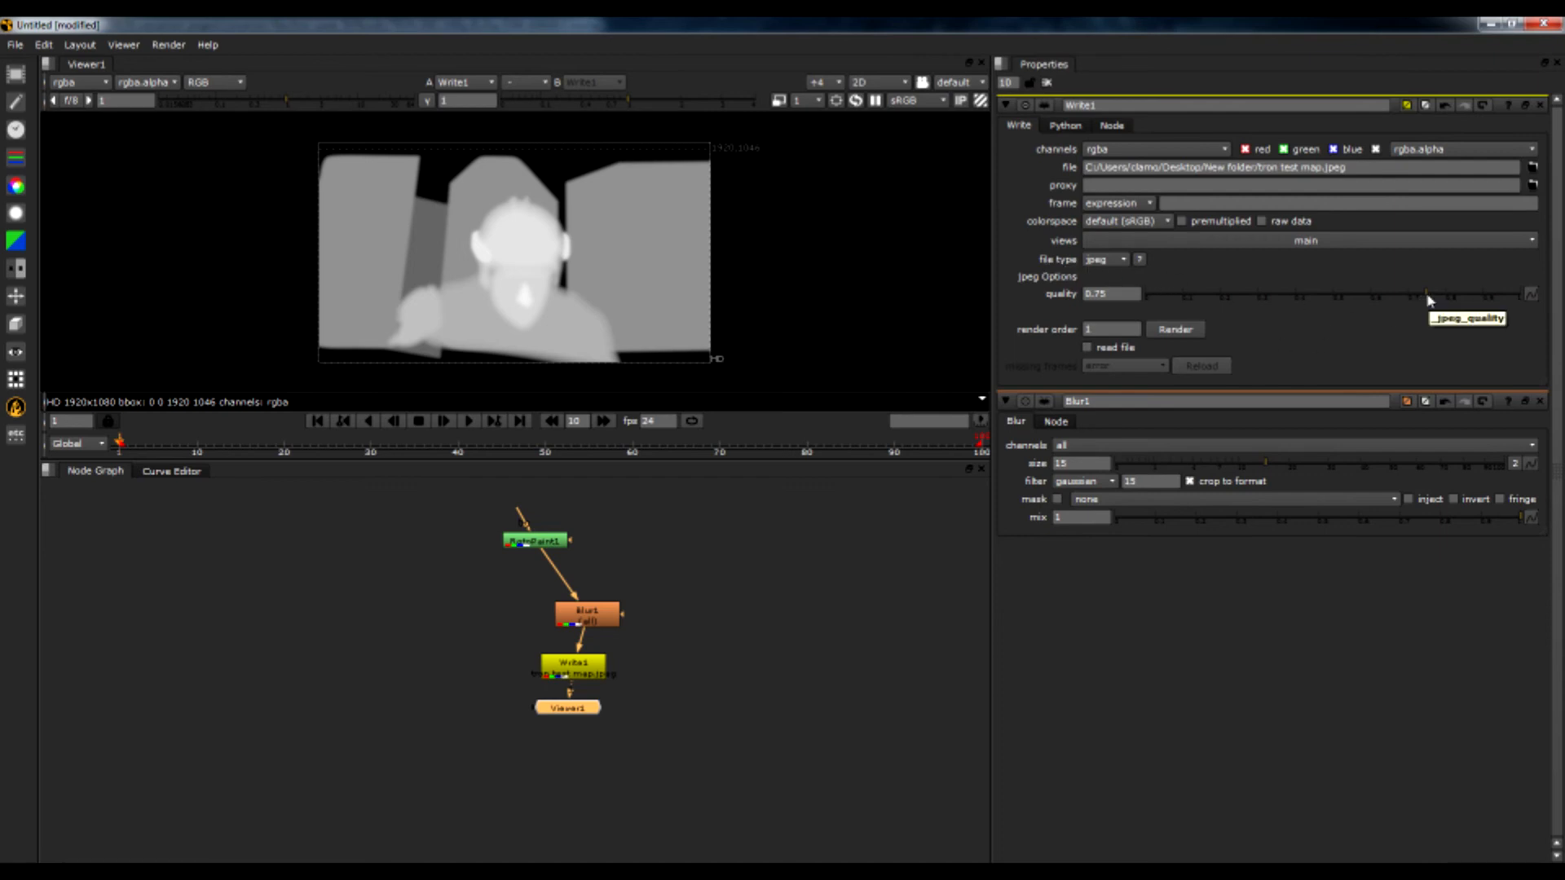
Set Write1's JPEG quality to 1 and render frame 1 only
{"action": "left_click_drag", "start_coordinate": [1429, 295], "coordinate": [1535, 294]}
{"action": "left_click", "coordinate": [1173, 331]}
{"action": "type", "text": "1"}
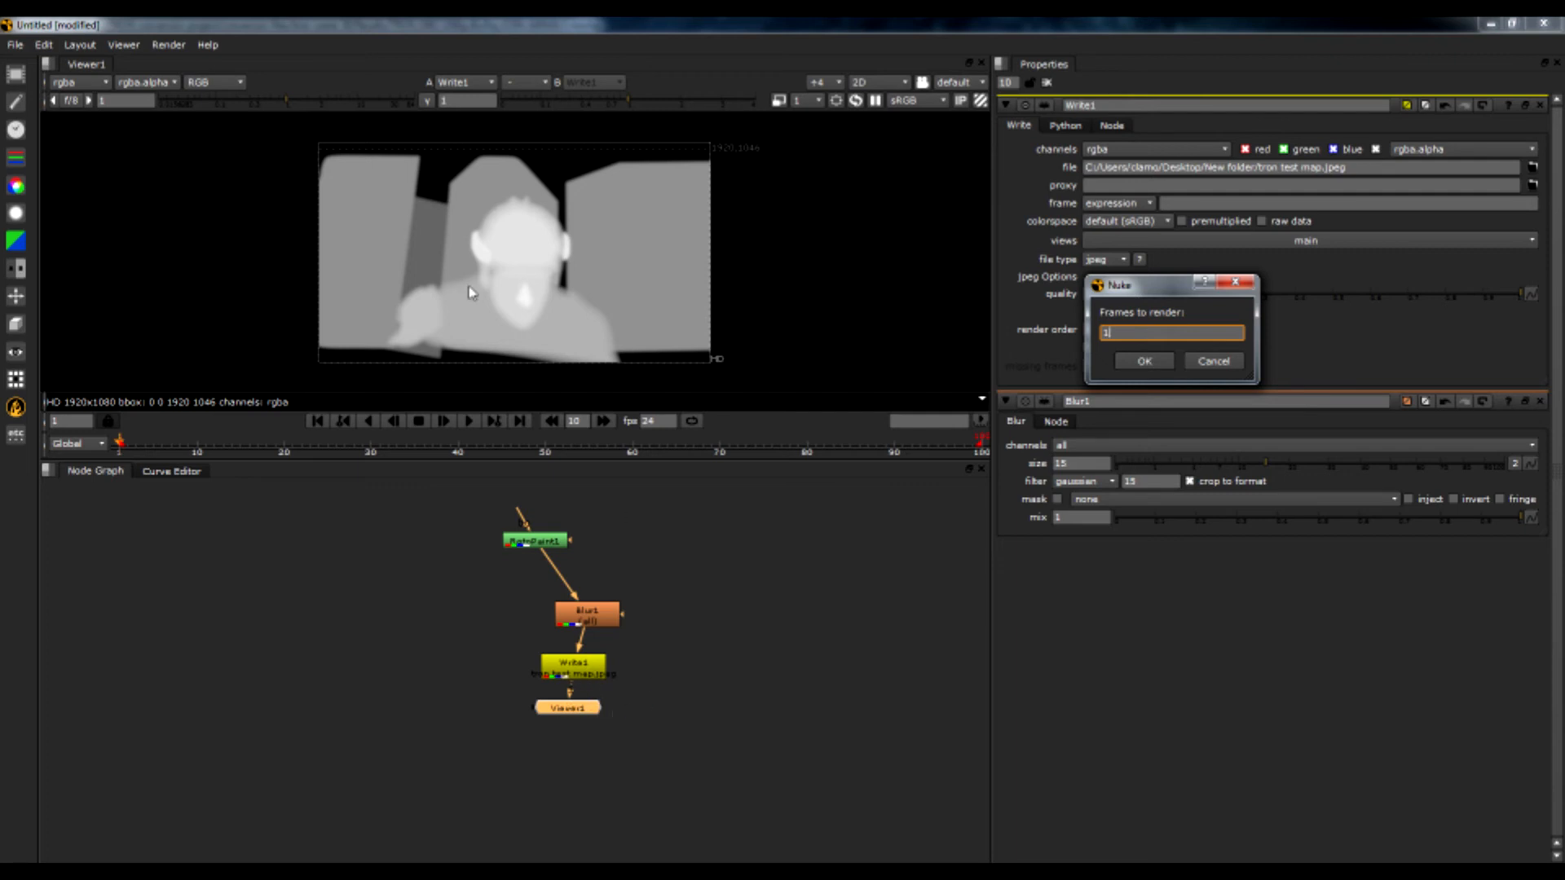
{"action": "left_click", "coordinate": [1158, 364]}
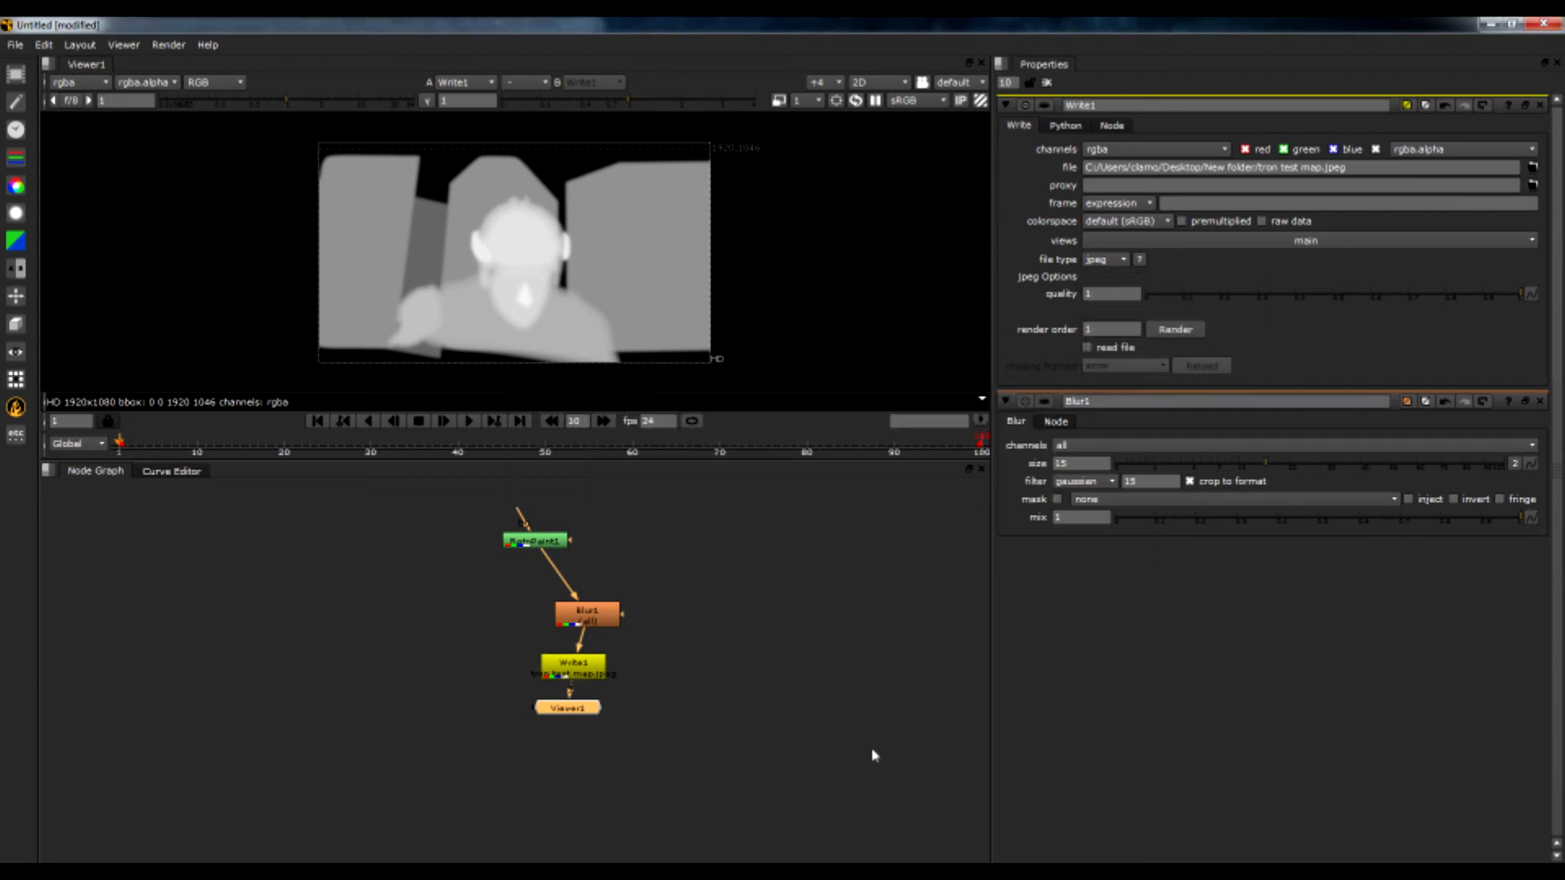
Switch to Photoshop and open the rendered tron test map JPEG from New folder
{"action": "key", "text": "alt+Tab"}
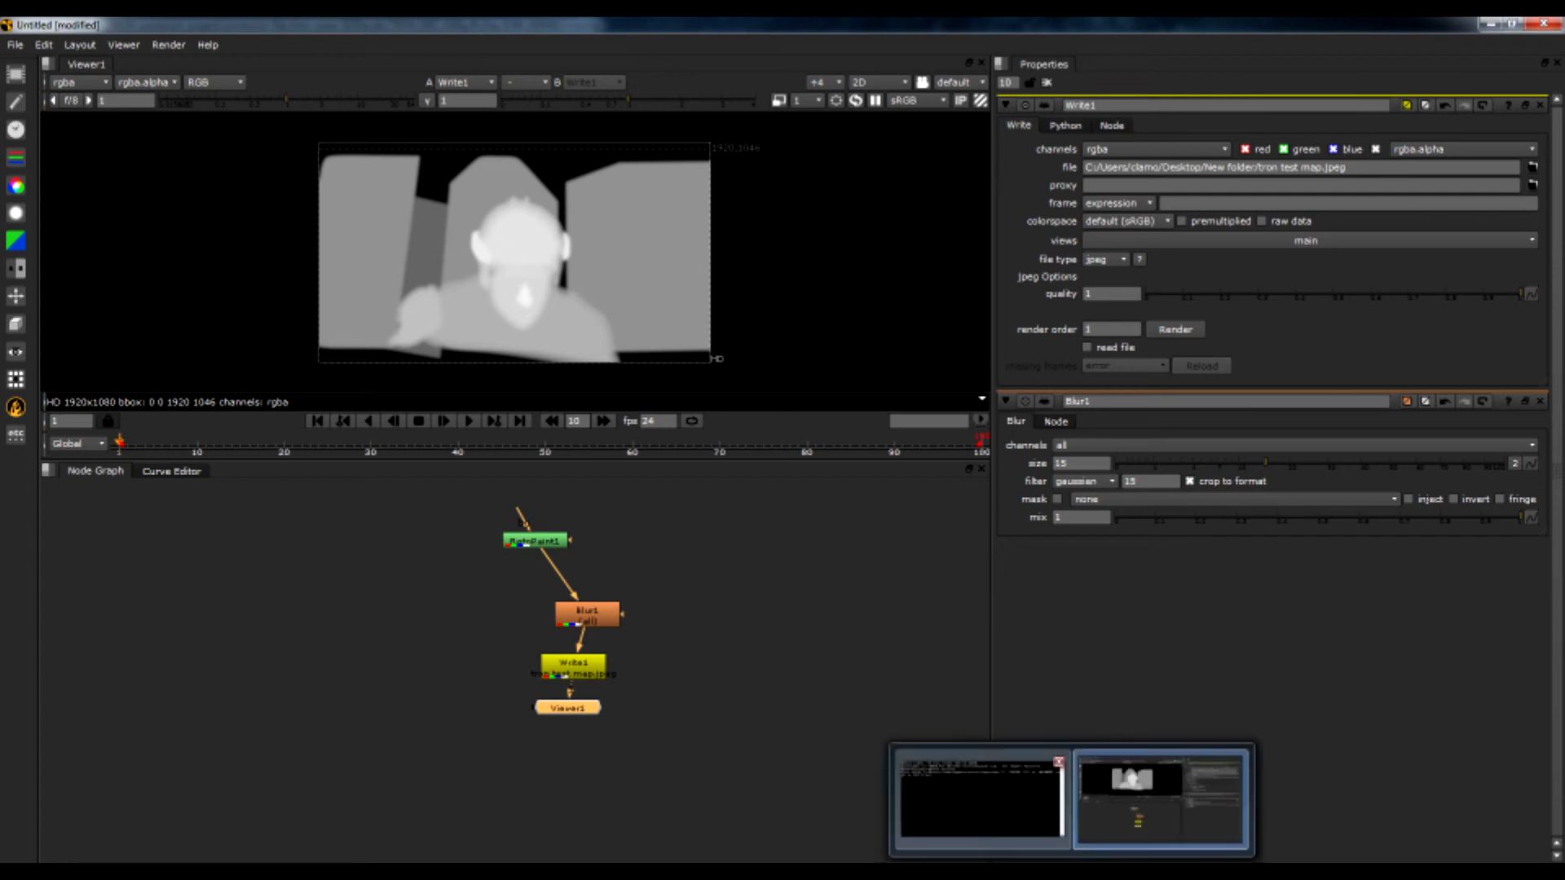
{"action": "key", "text": "alt+Tab"}
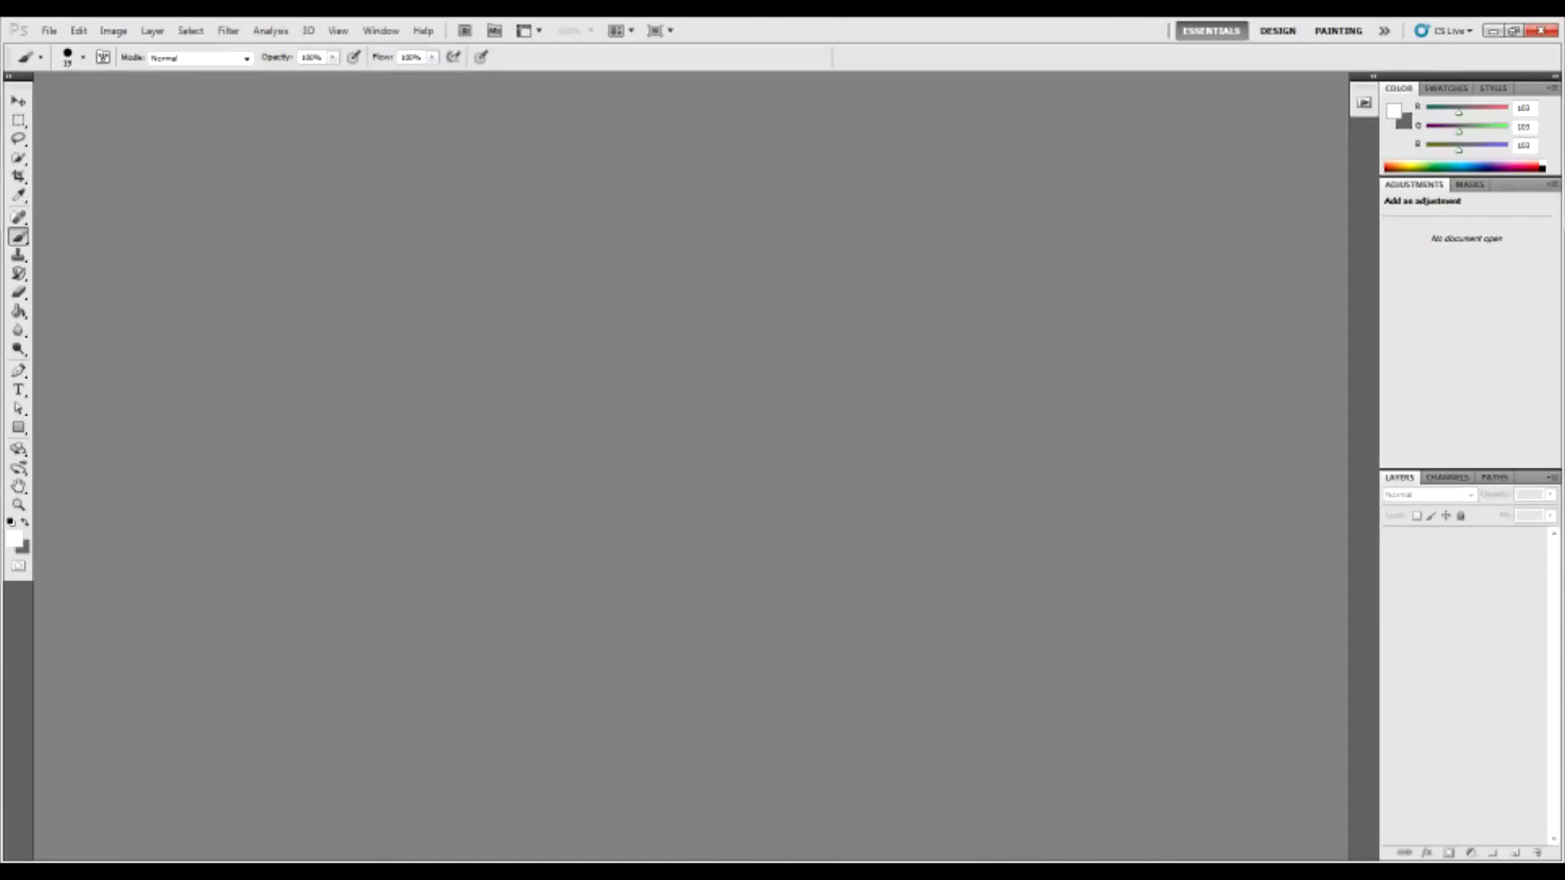
{"action": "left_click", "coordinate": [734, 862]}
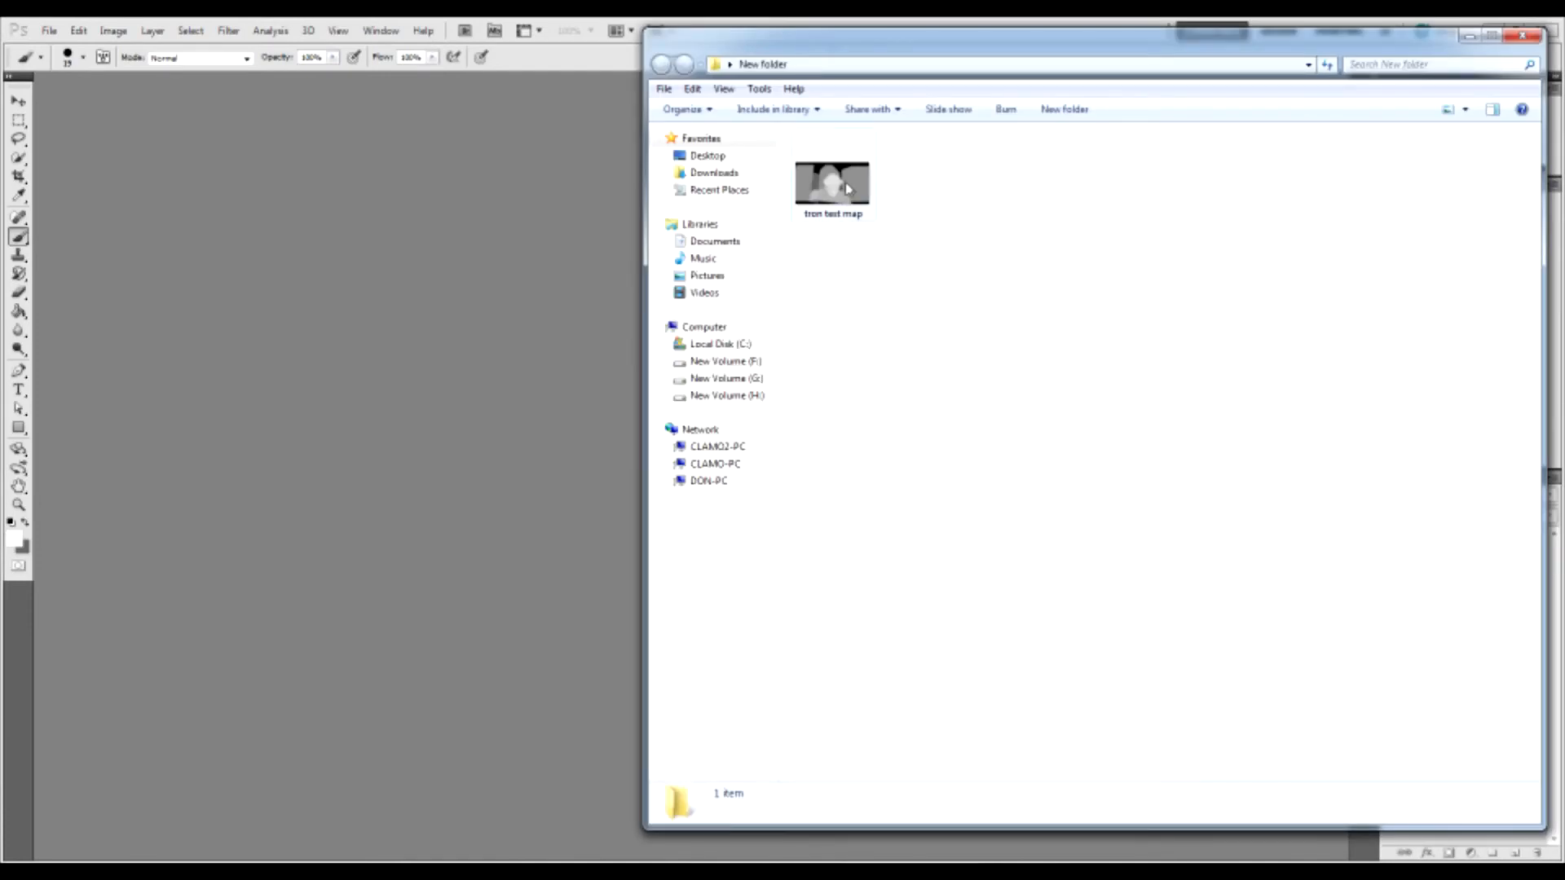
{"action": "left_click_drag", "start_coordinate": [846, 186], "coordinate": [354, 477]}
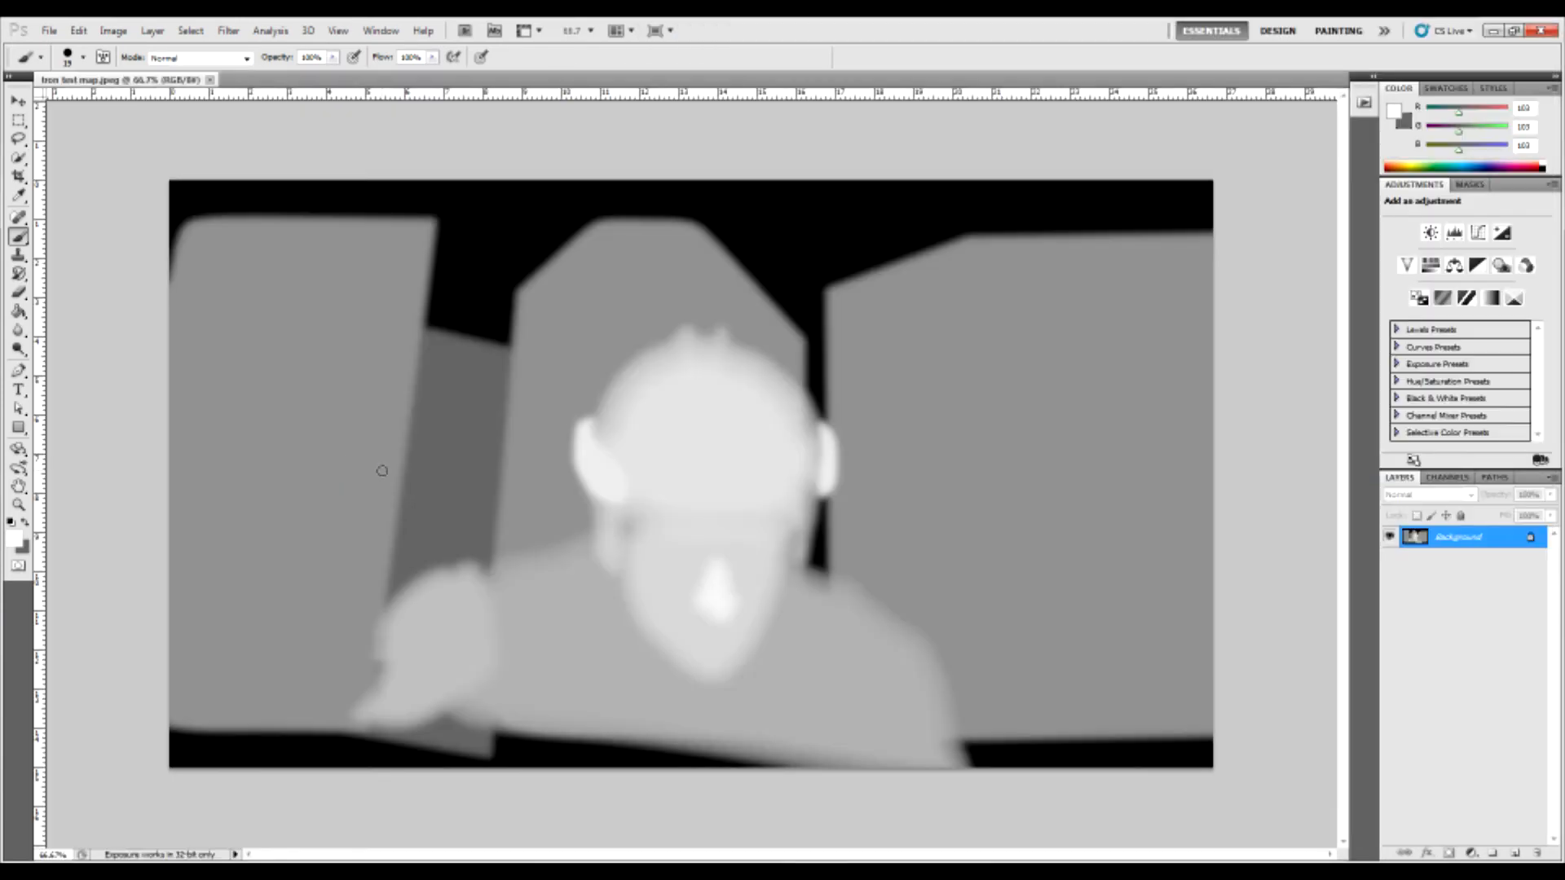
Select the whole image, save it as tron test map.bmp with Windows format and 24 Bit depth, and close it
{"action": "key", "text": "ctrl+a"}
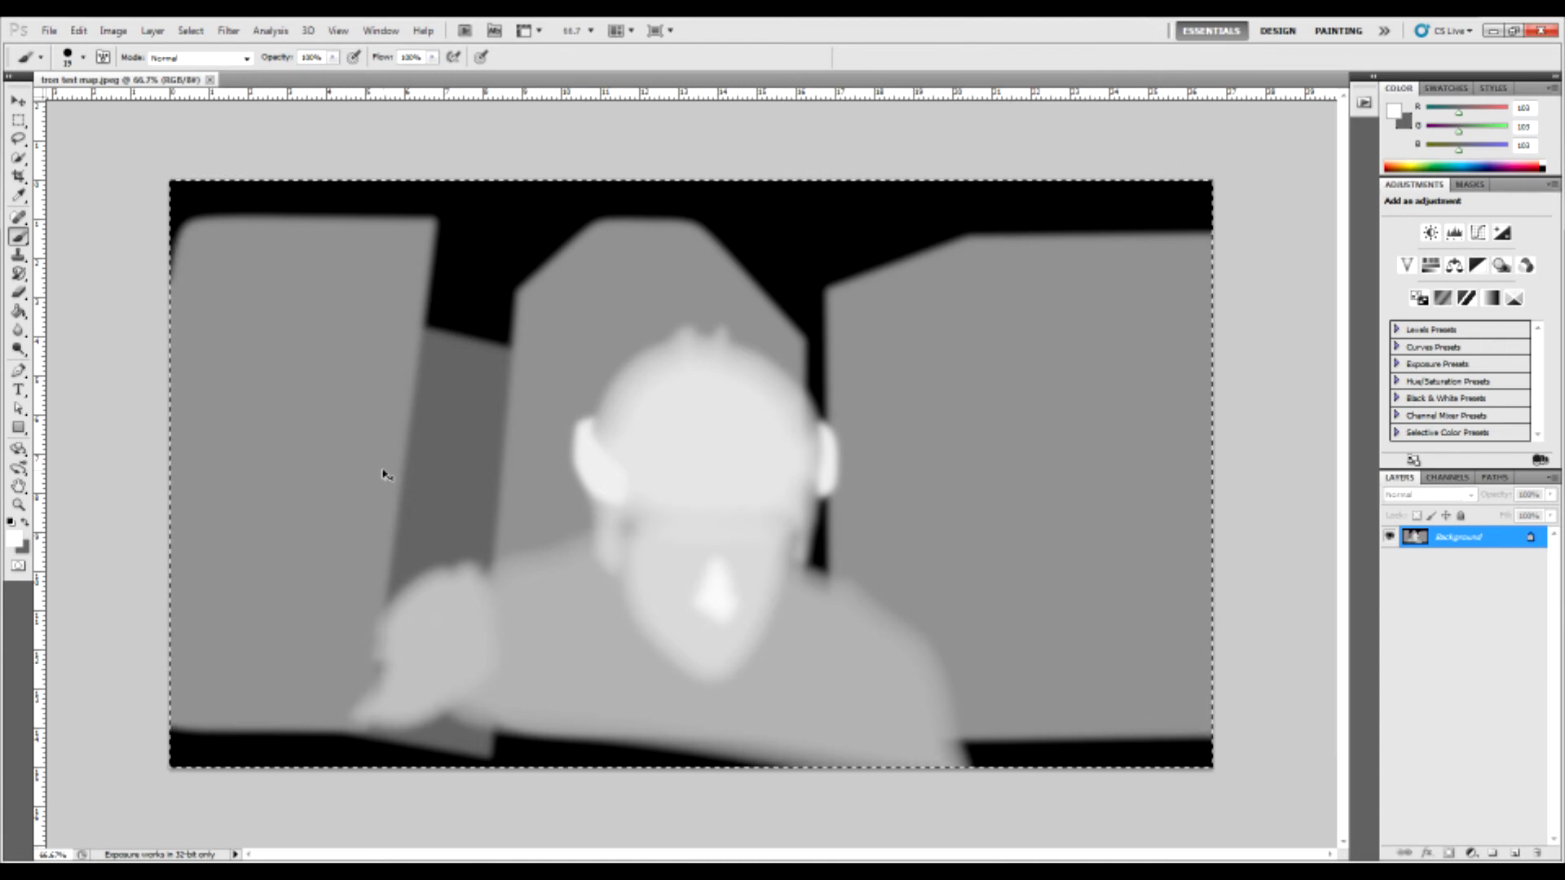
{"action": "key", "text": "ctrl+shift+s"}
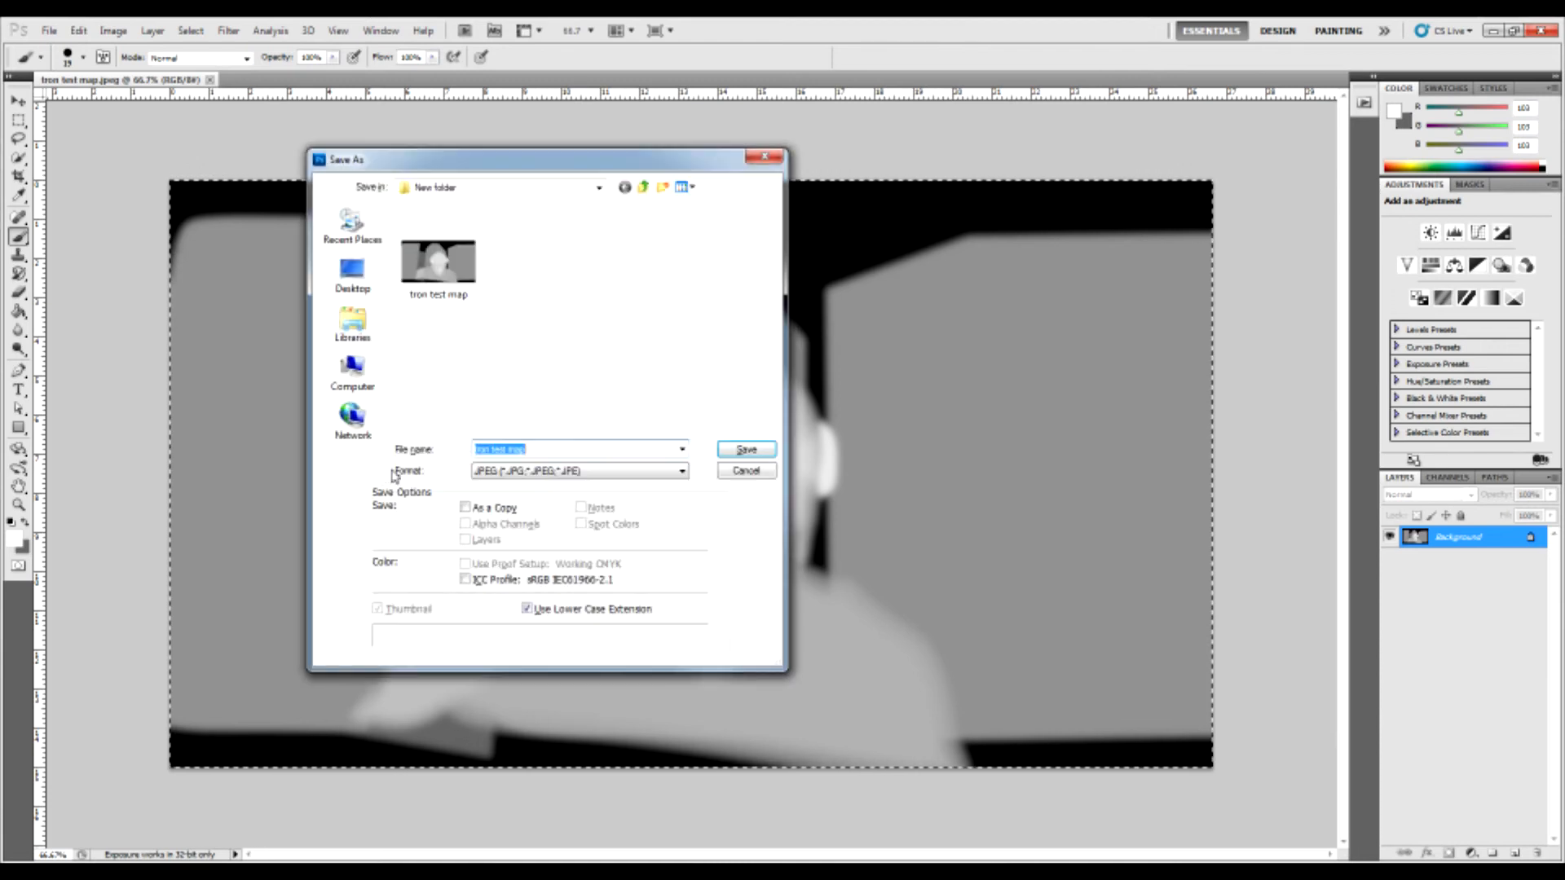
{"action": "left_click", "coordinate": [666, 474]}
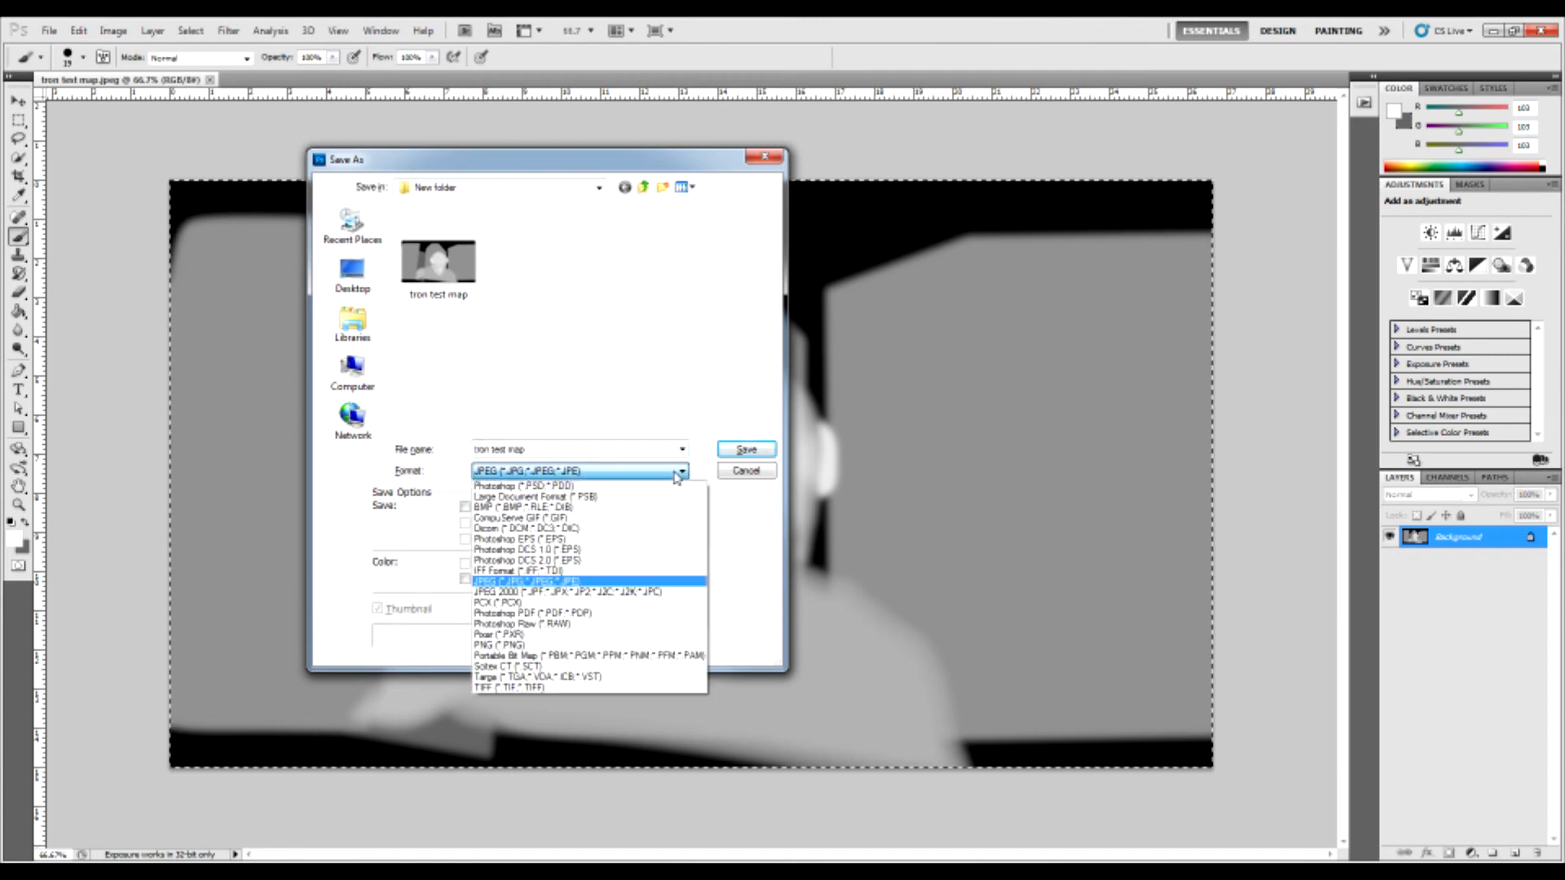
{"action": "left_click", "coordinate": [537, 507]}
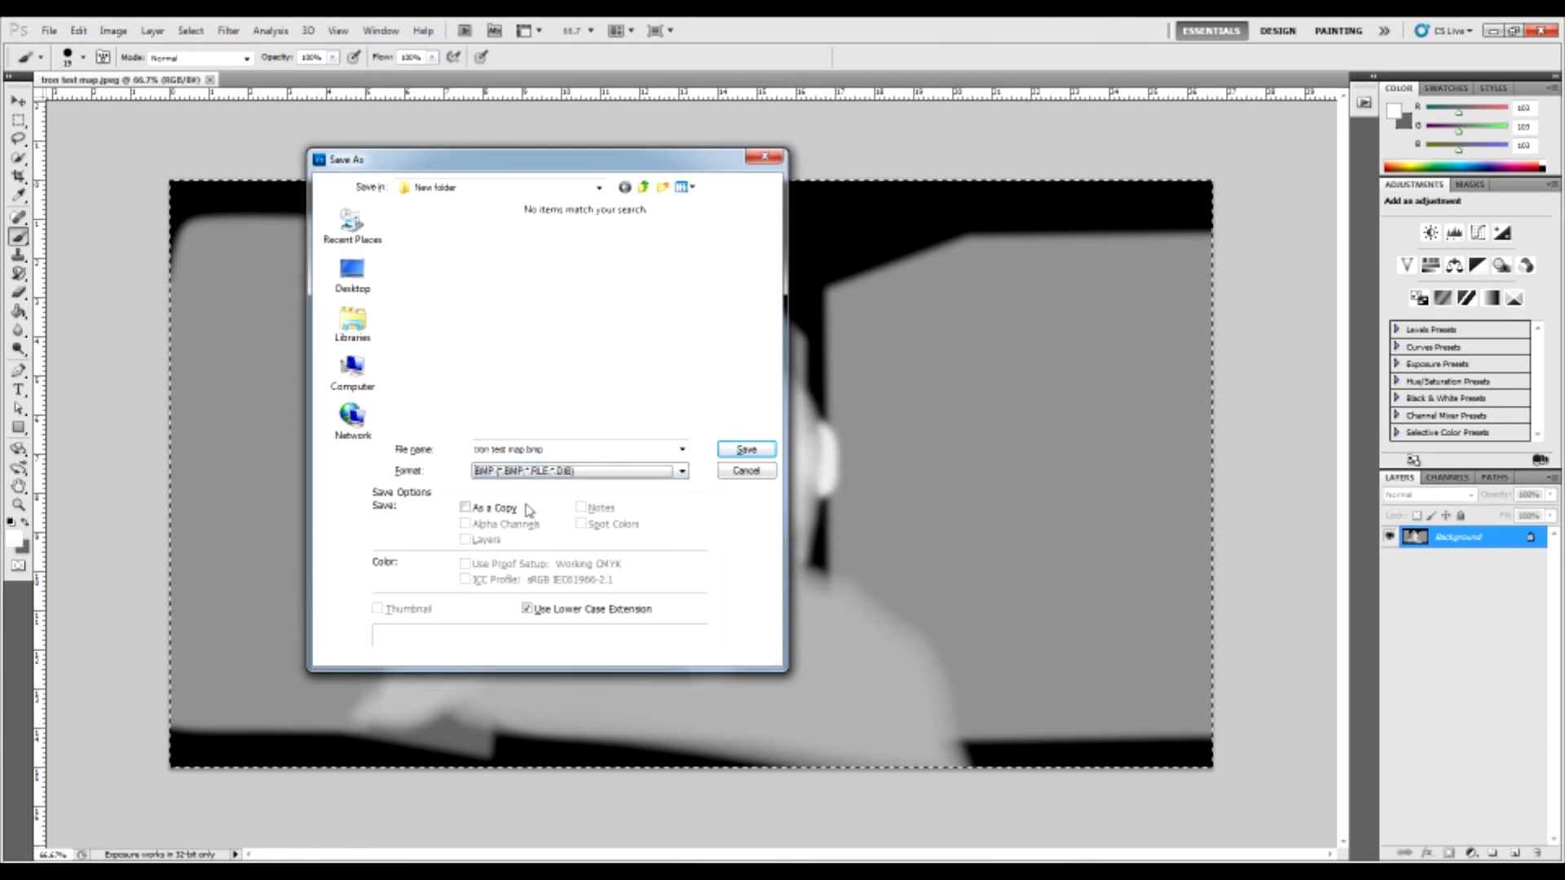
{"action": "left_click", "coordinate": [741, 451]}
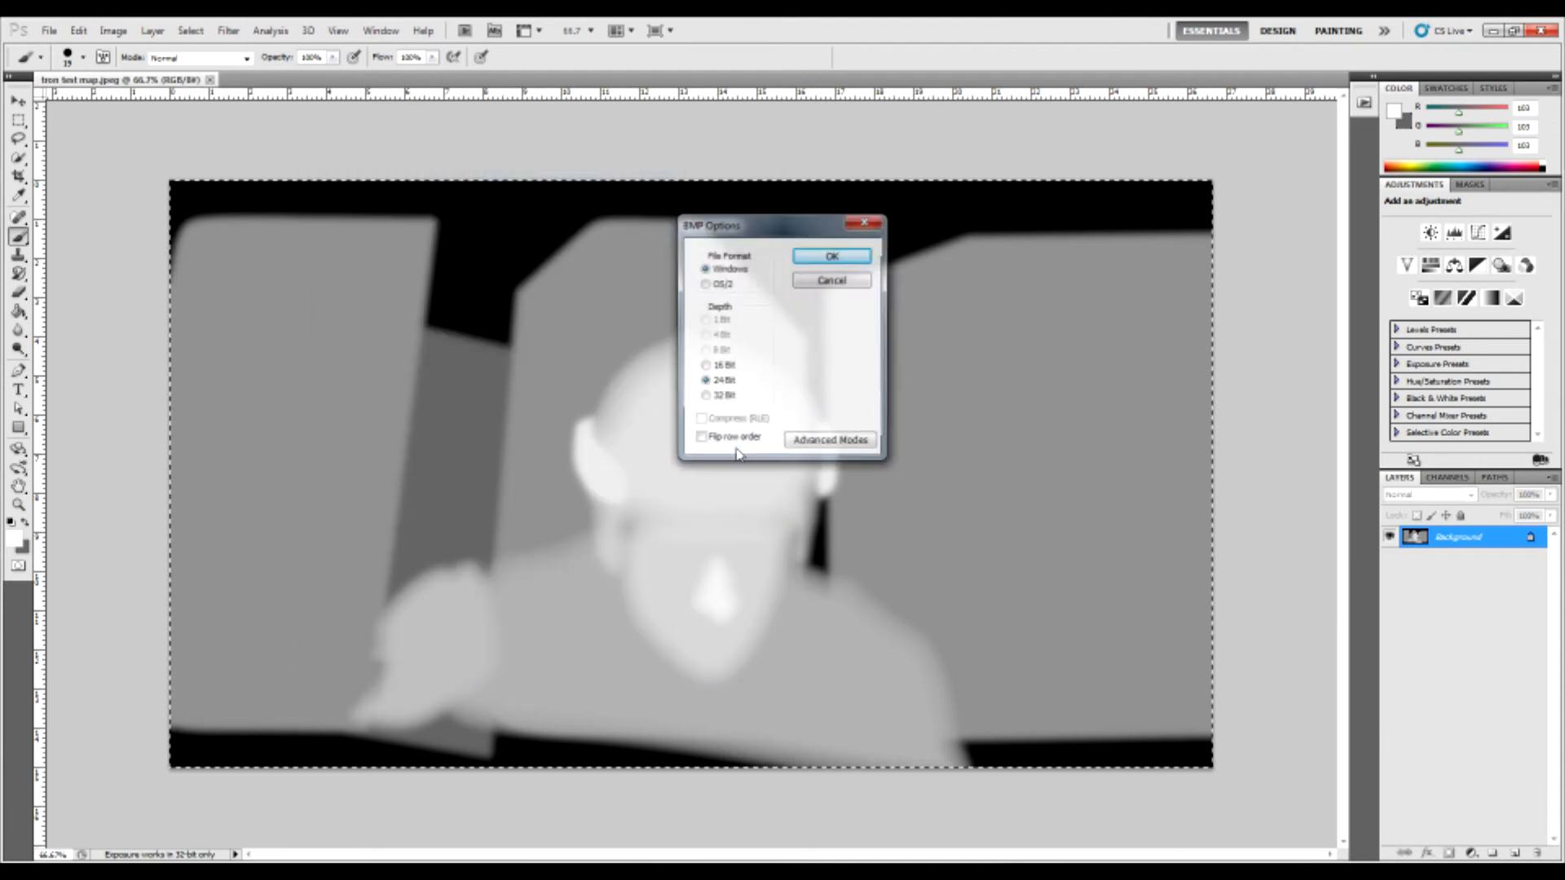
{"action": "left_click", "coordinate": [832, 256]}
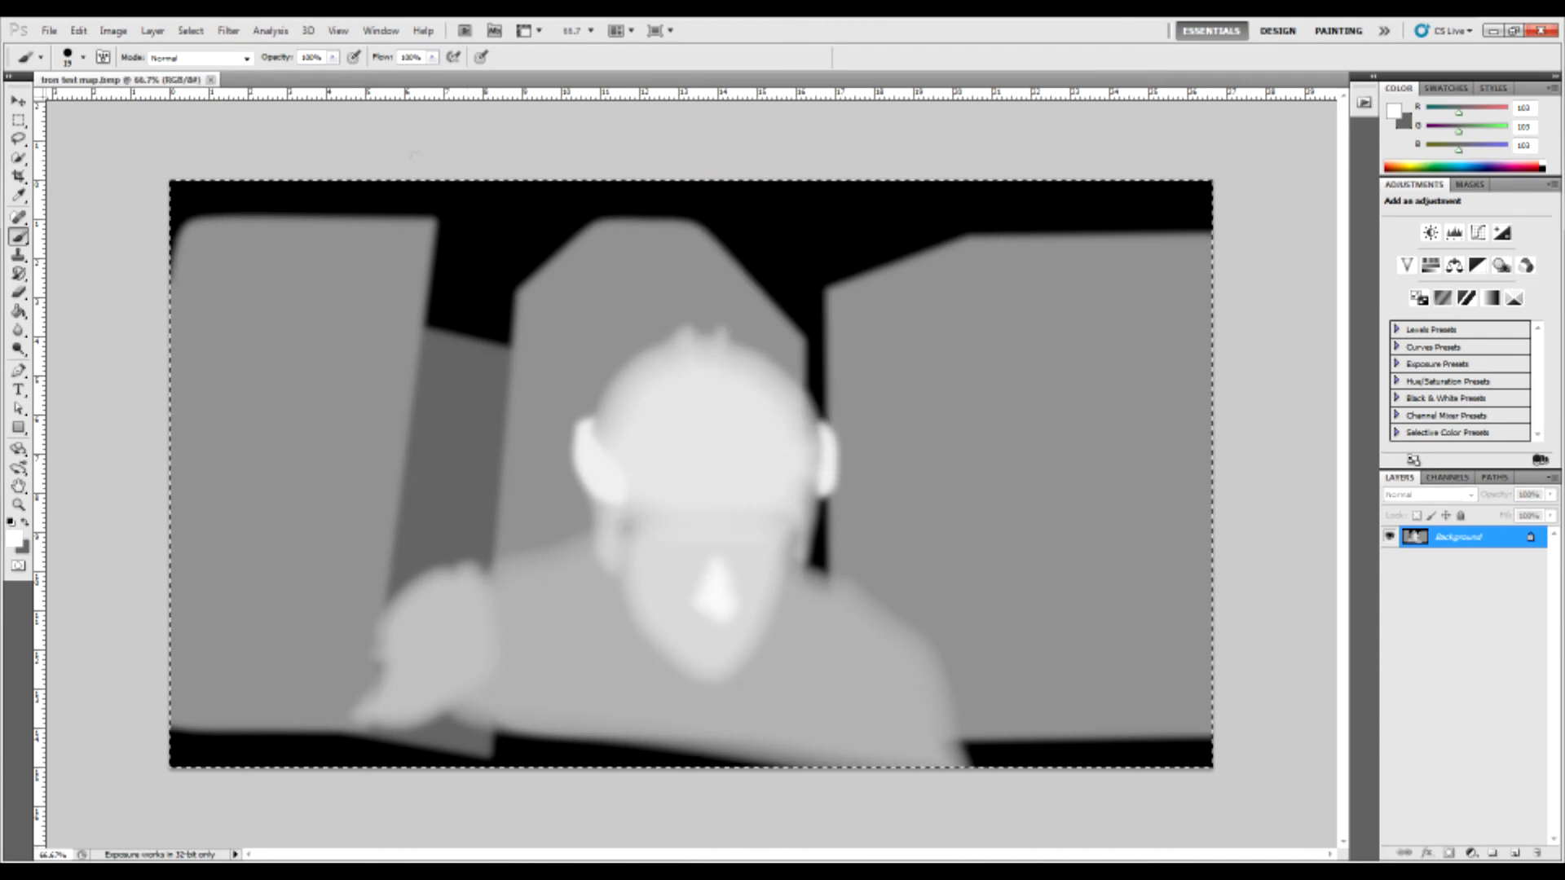
{"action": "left_click", "coordinate": [210, 80]}
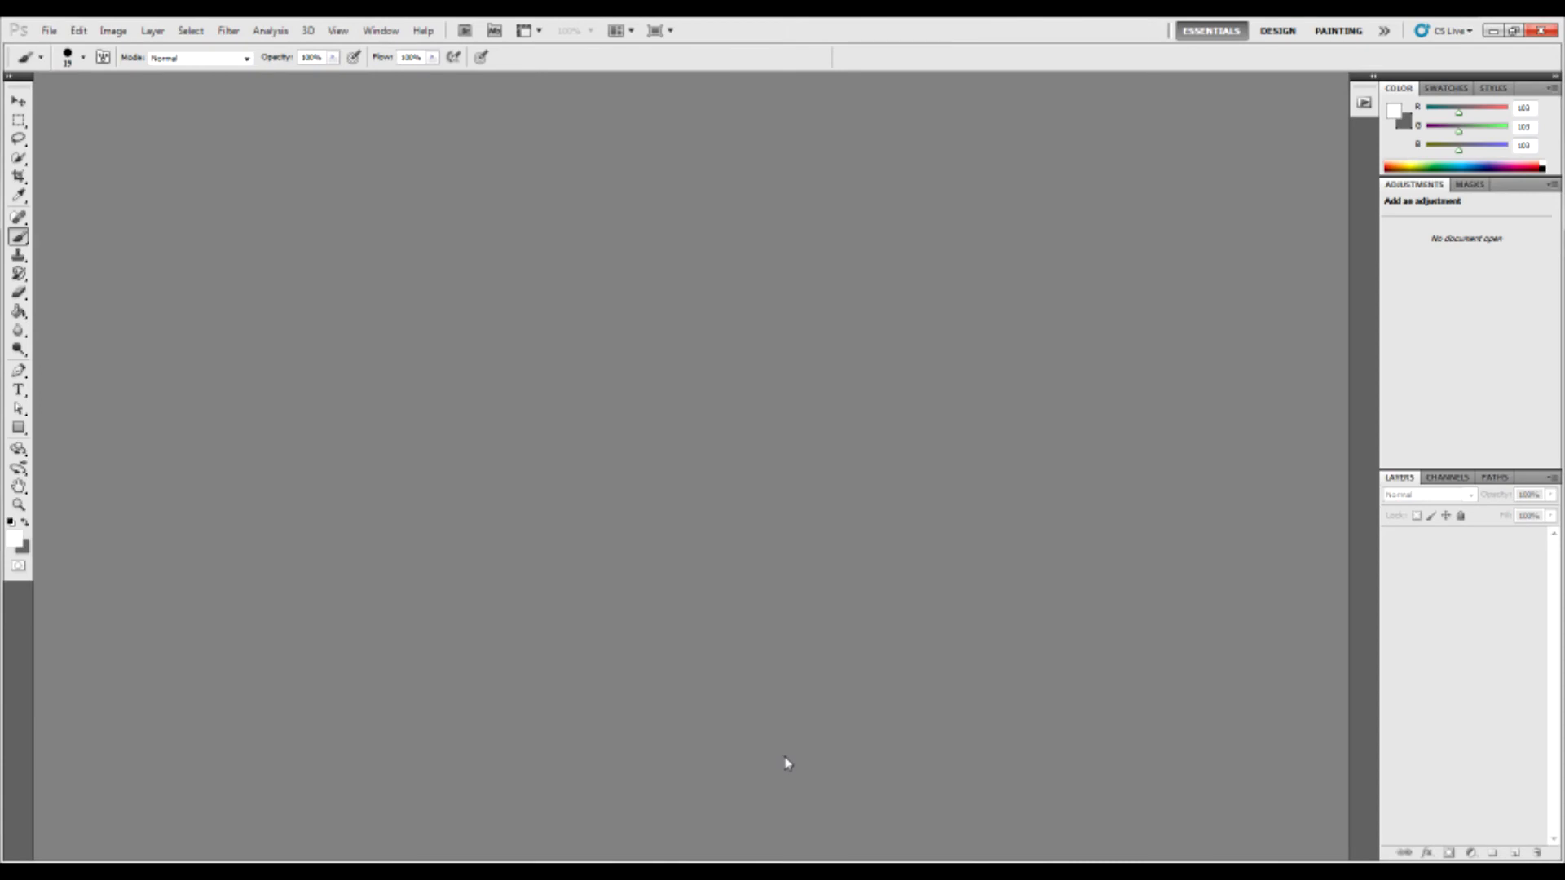
Switch to the New folder window in Windows Explorer and delete the JPEG version of tron test map
{"action": "key", "text": "alt+Tab"}
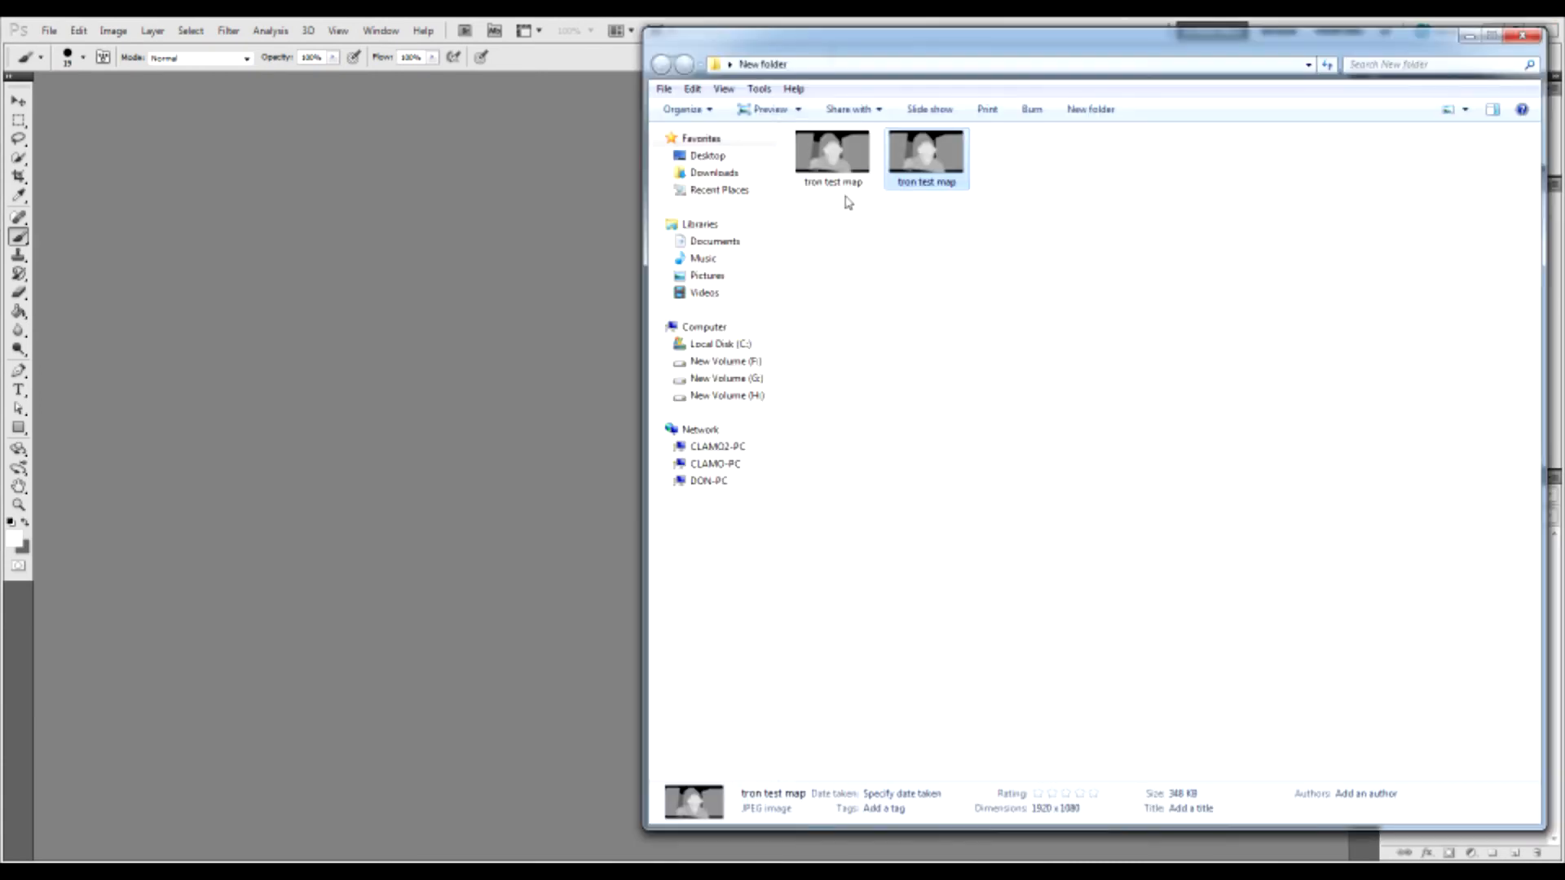
{"action": "left_click", "coordinate": [835, 167]}
{"action": "key", "text": "Right"}
{"action": "key", "text": "Delete"}
{"action": "key", "text": "Return"}
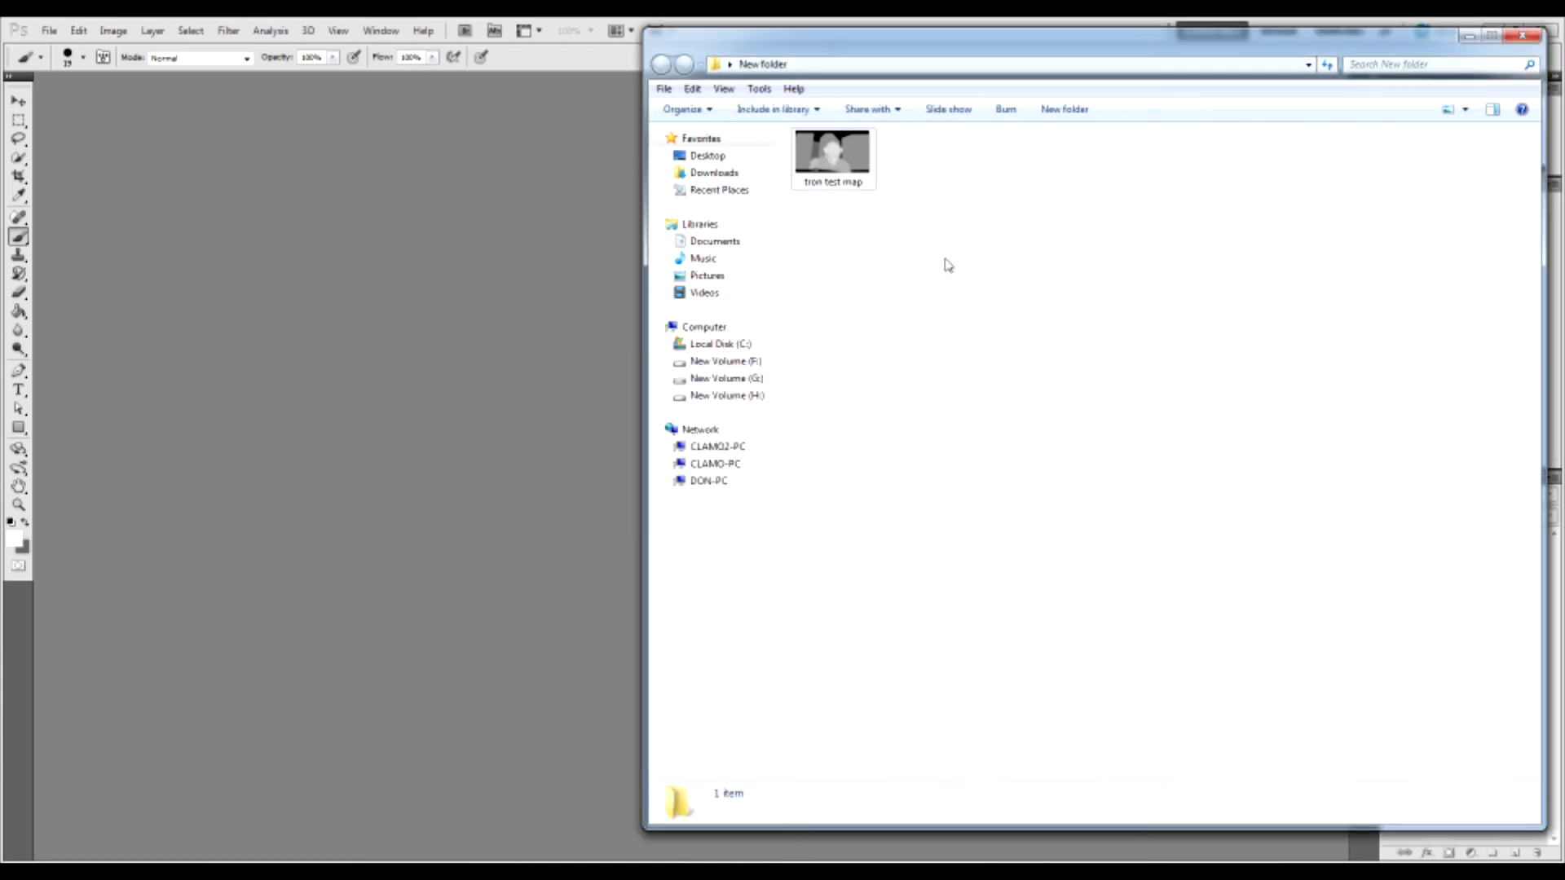
Open the BMP depth map in Photoshop, save the fully selected image as tron test map.psd in New folder, and close it
{"action": "left_click", "coordinate": [837, 152]}
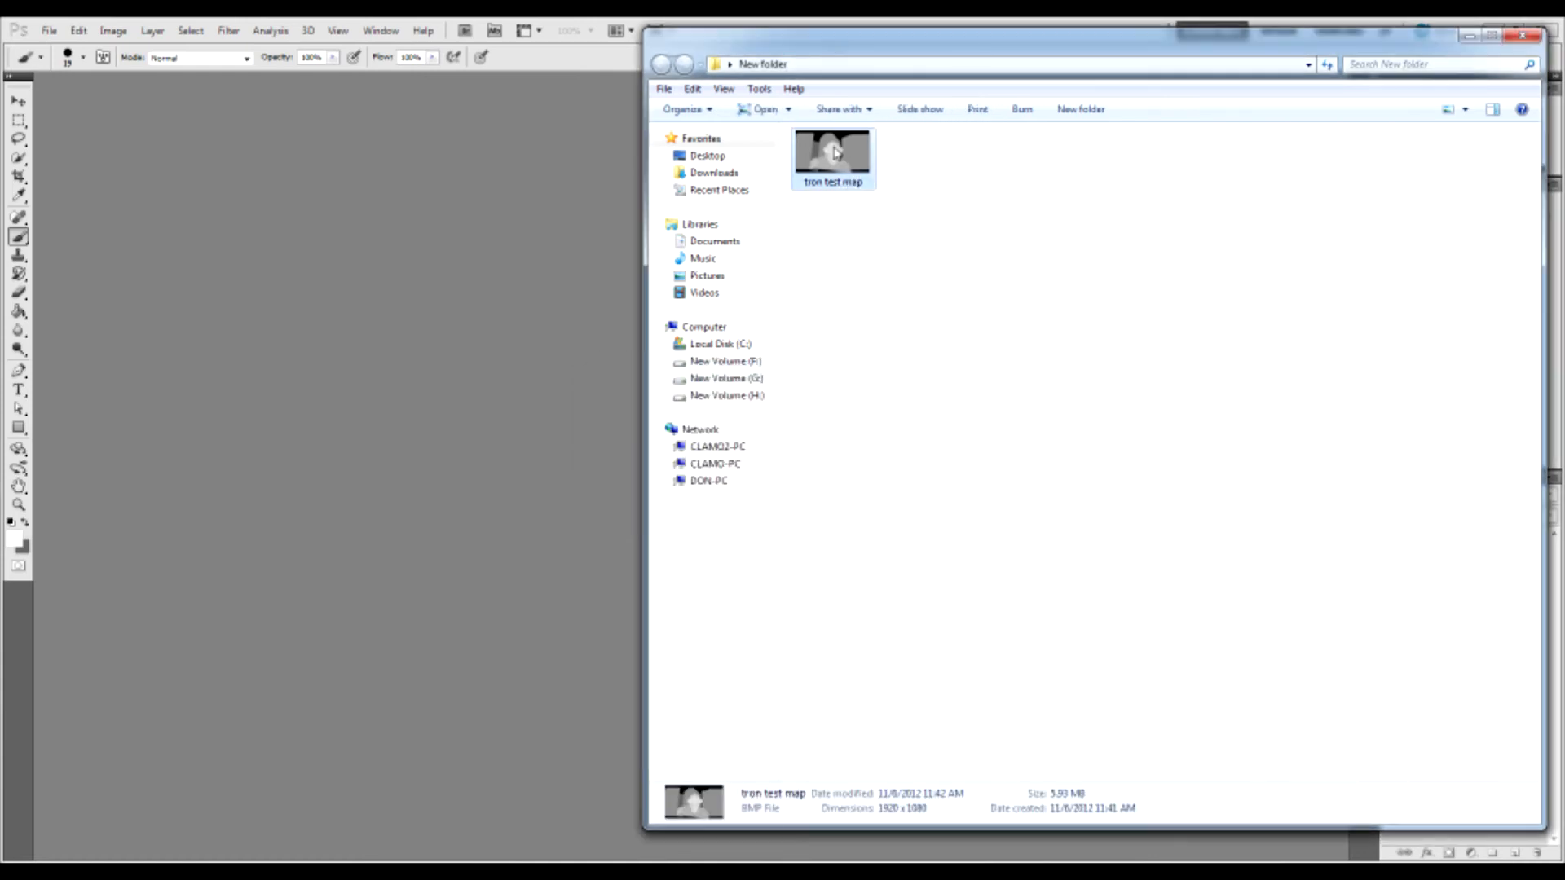
{"action": "left_click_drag", "start_coordinate": [836, 153], "coordinate": [245, 424]}
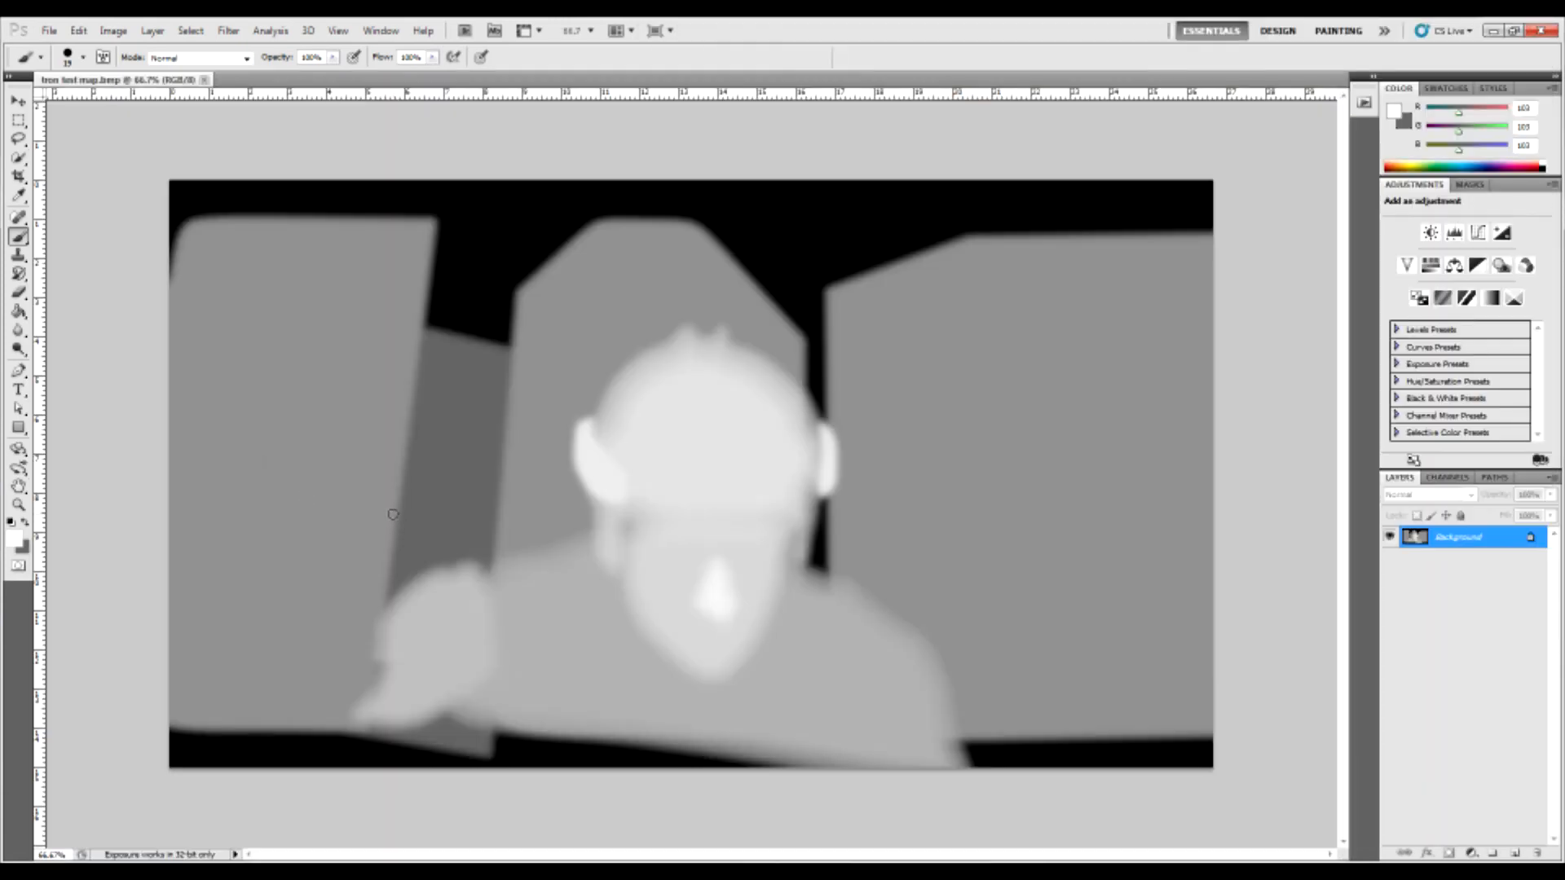
{"action": "key", "text": "ctrl+a"}
{"action": "key", "text": "ctrl+shift+s"}
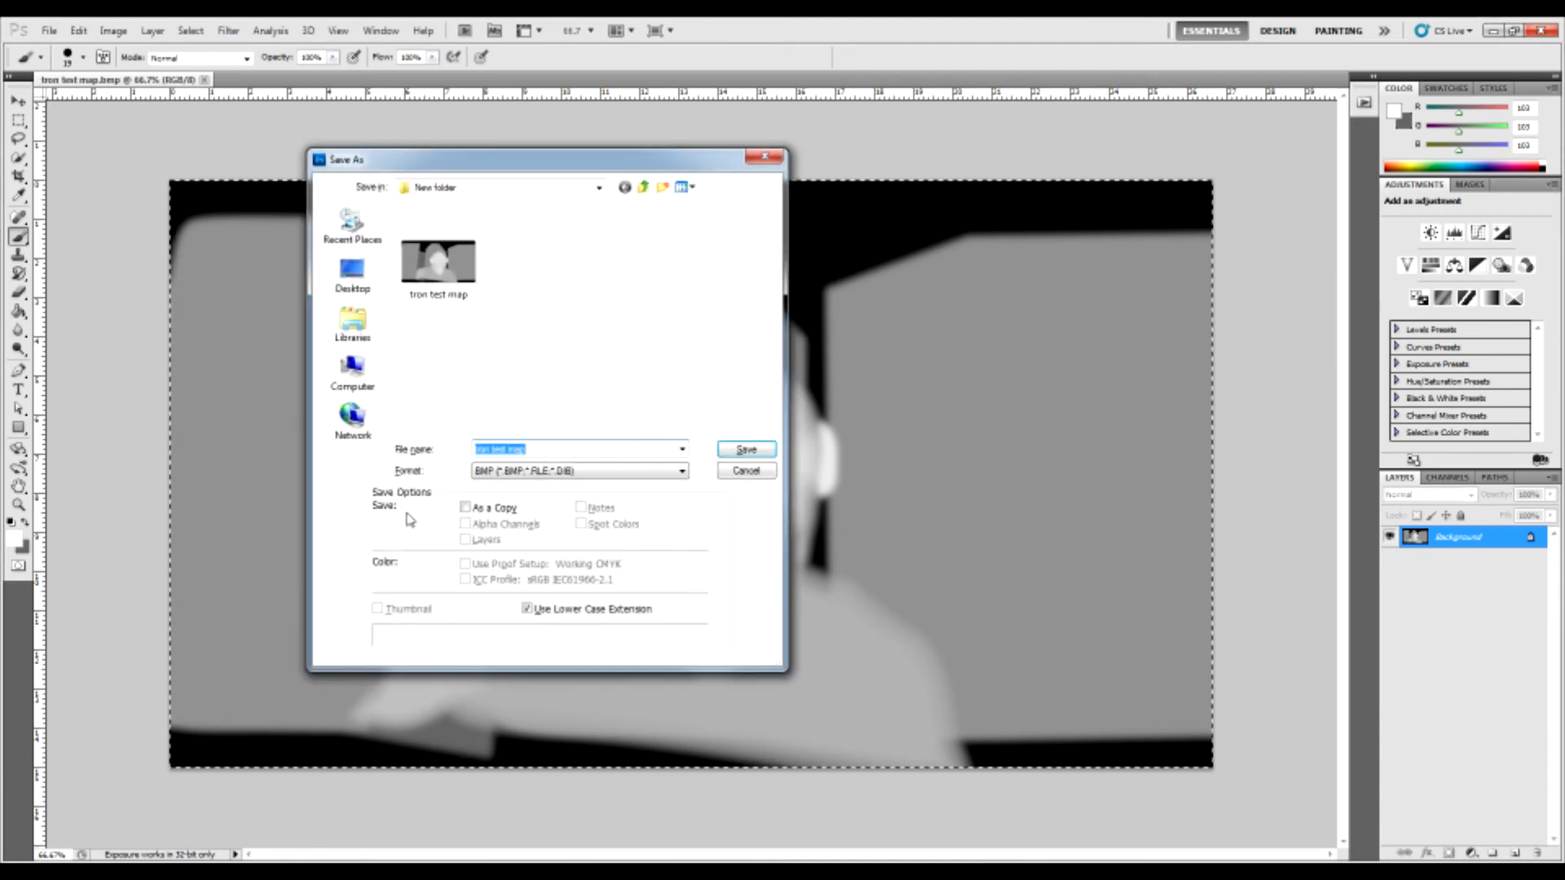
{"action": "left_click", "coordinate": [534, 471]}
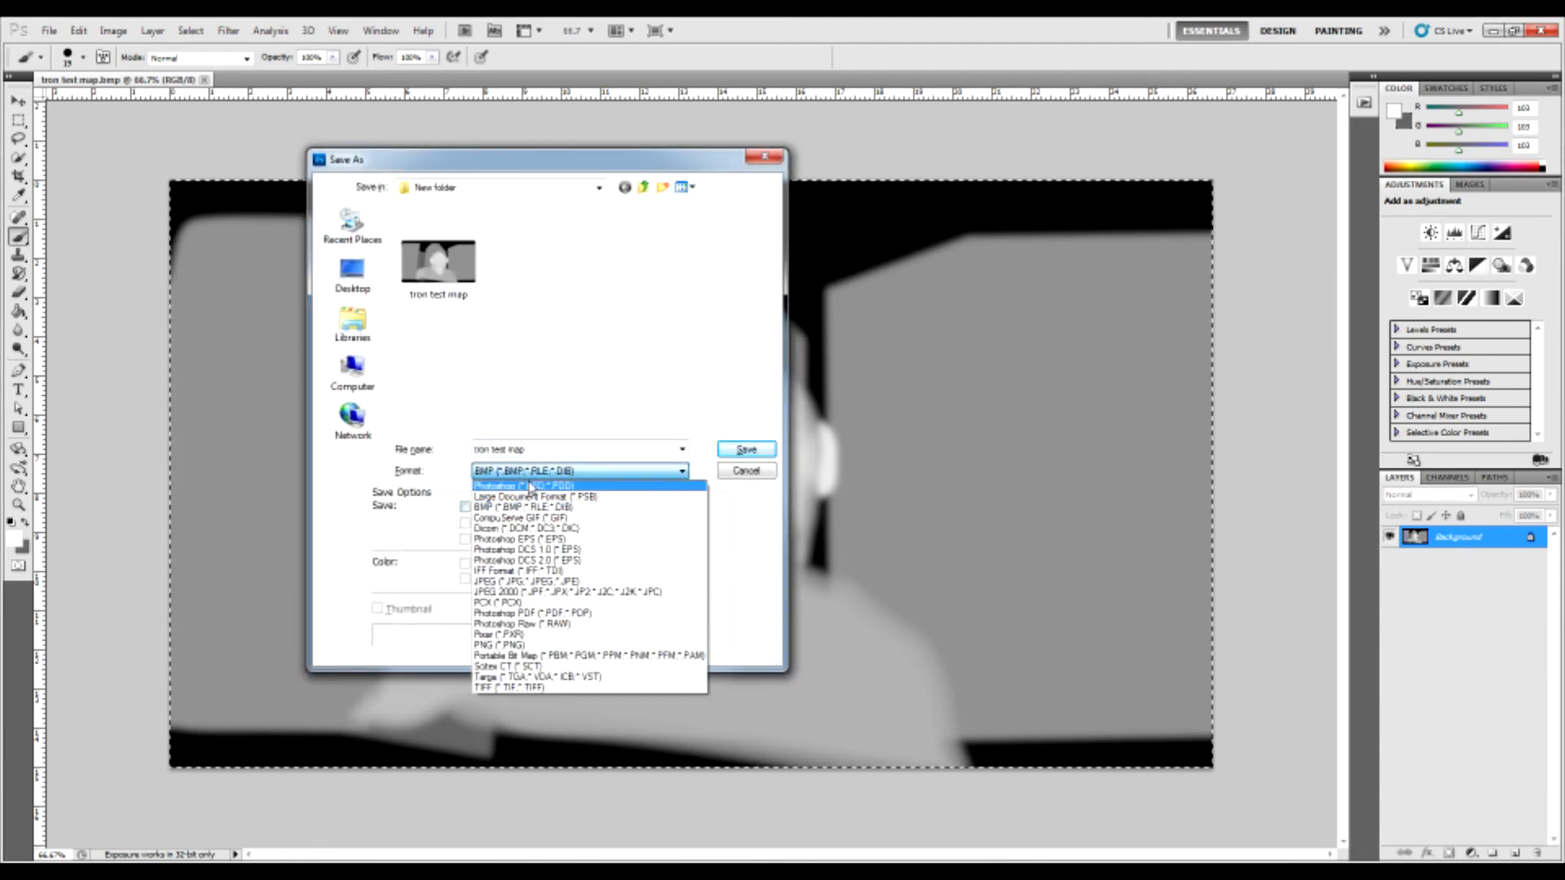
{"action": "left_click", "coordinate": [532, 485]}
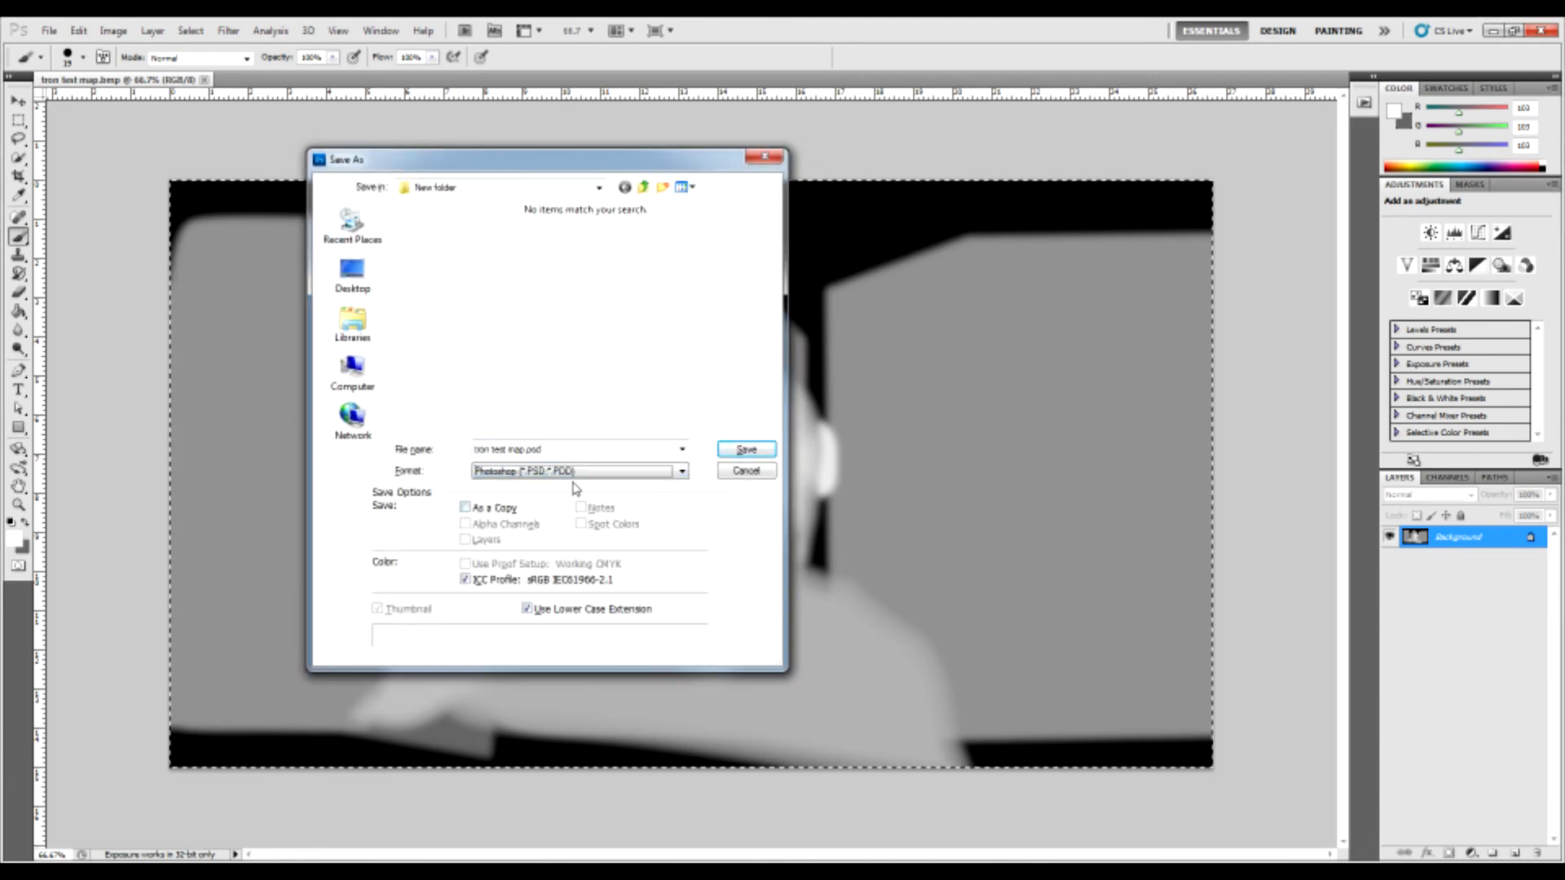
{"action": "left_click", "coordinate": [742, 448]}
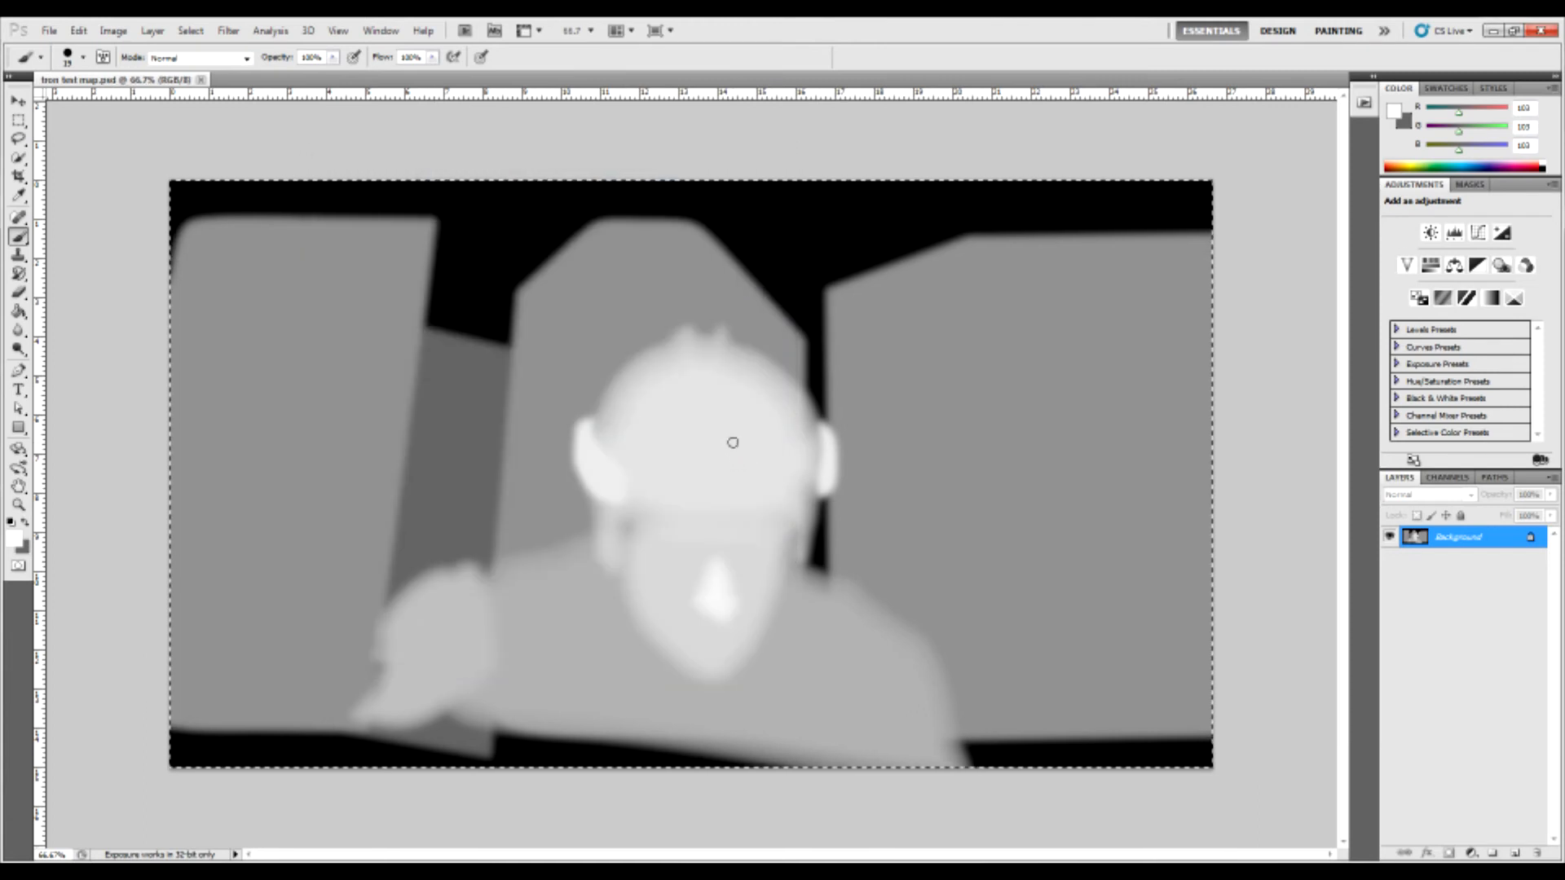
{"action": "left_click", "coordinate": [201, 80]}
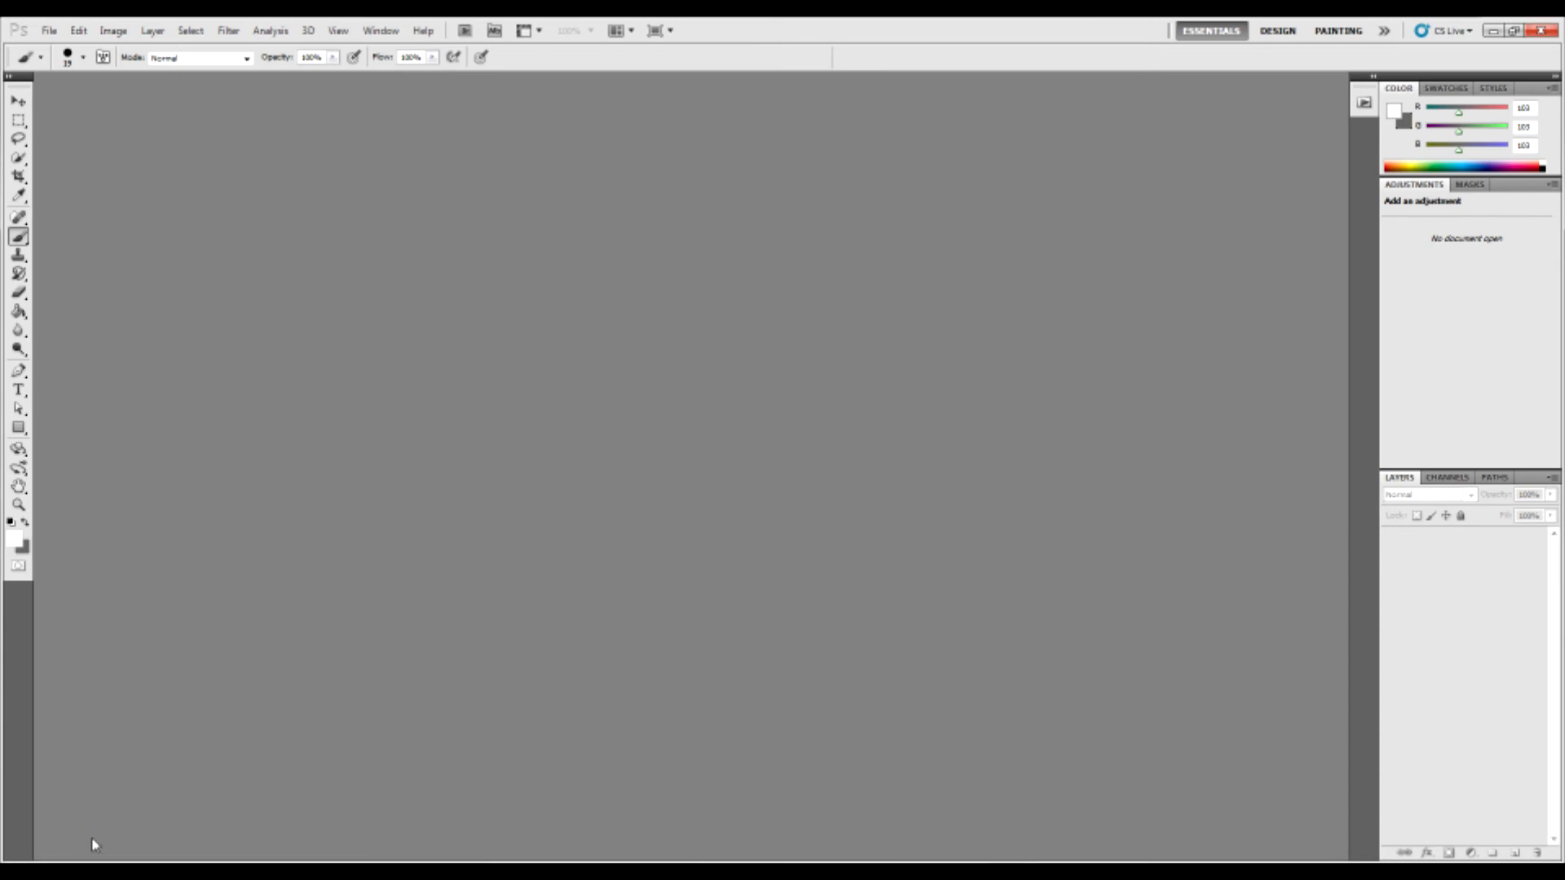
Browse to the tron scene 30 folder on the desktop and open its first frame, ending in 004032, in Photoshop
{"action": "key", "text": "super"}
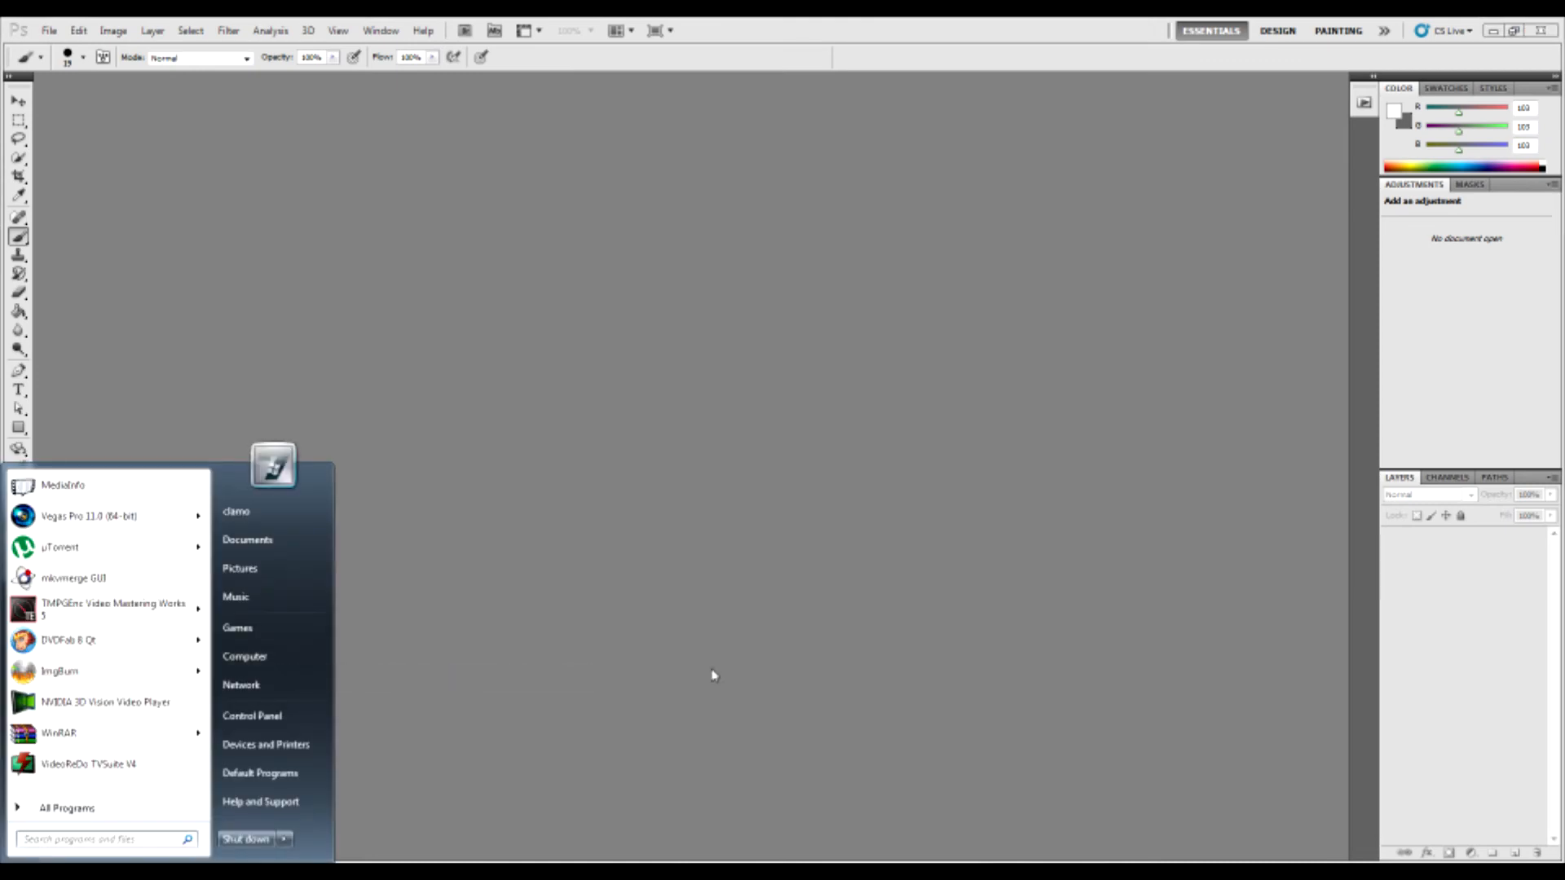
{"action": "left_click", "coordinate": [273, 539]}
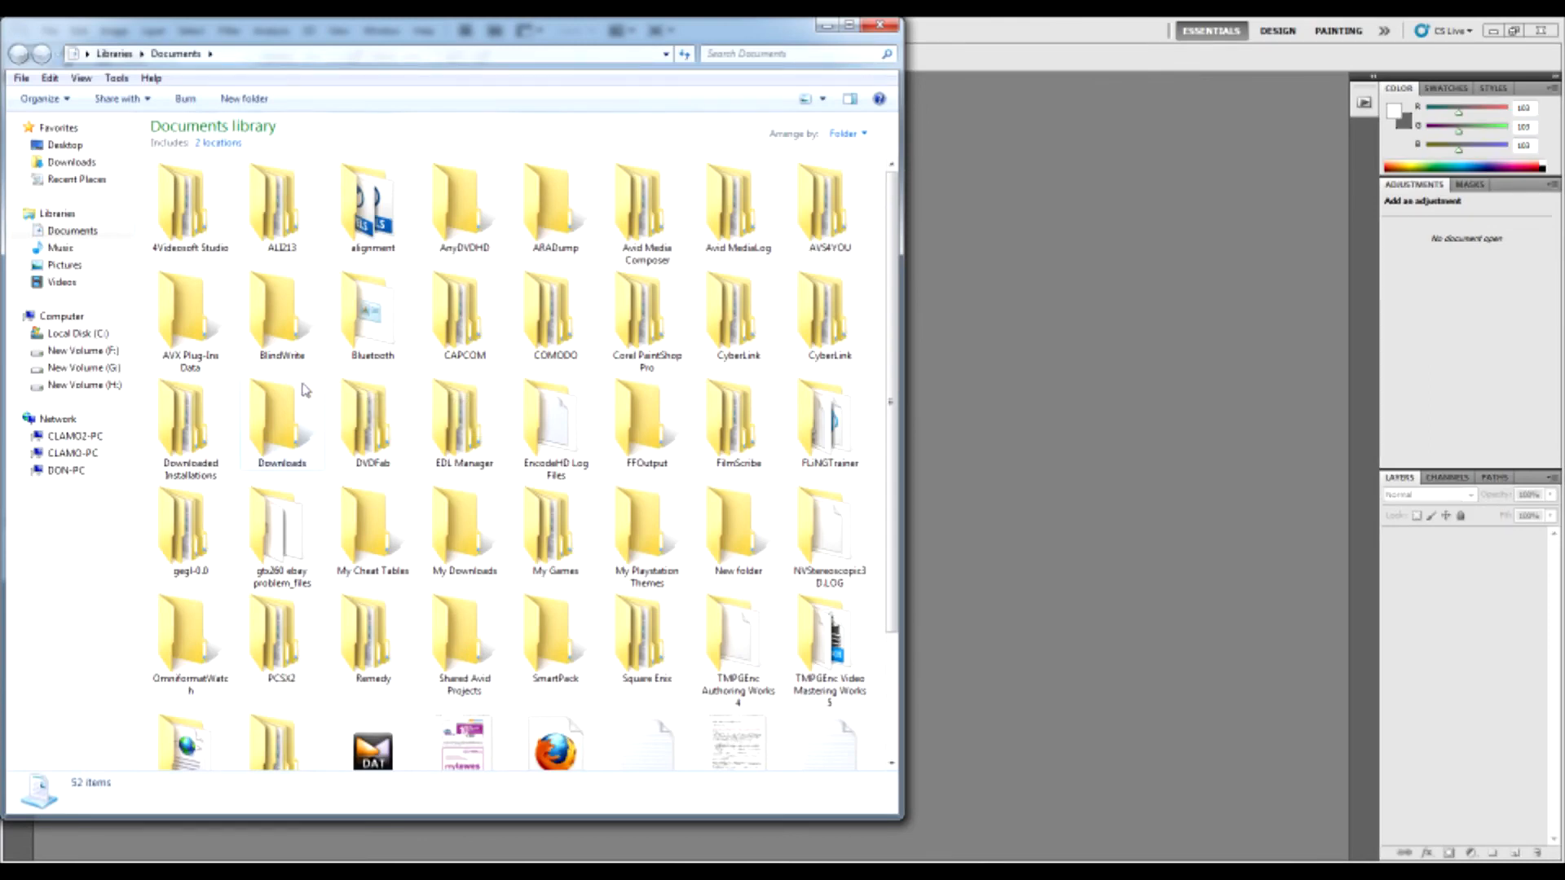
{"action": "left_click", "coordinate": [65, 145]}
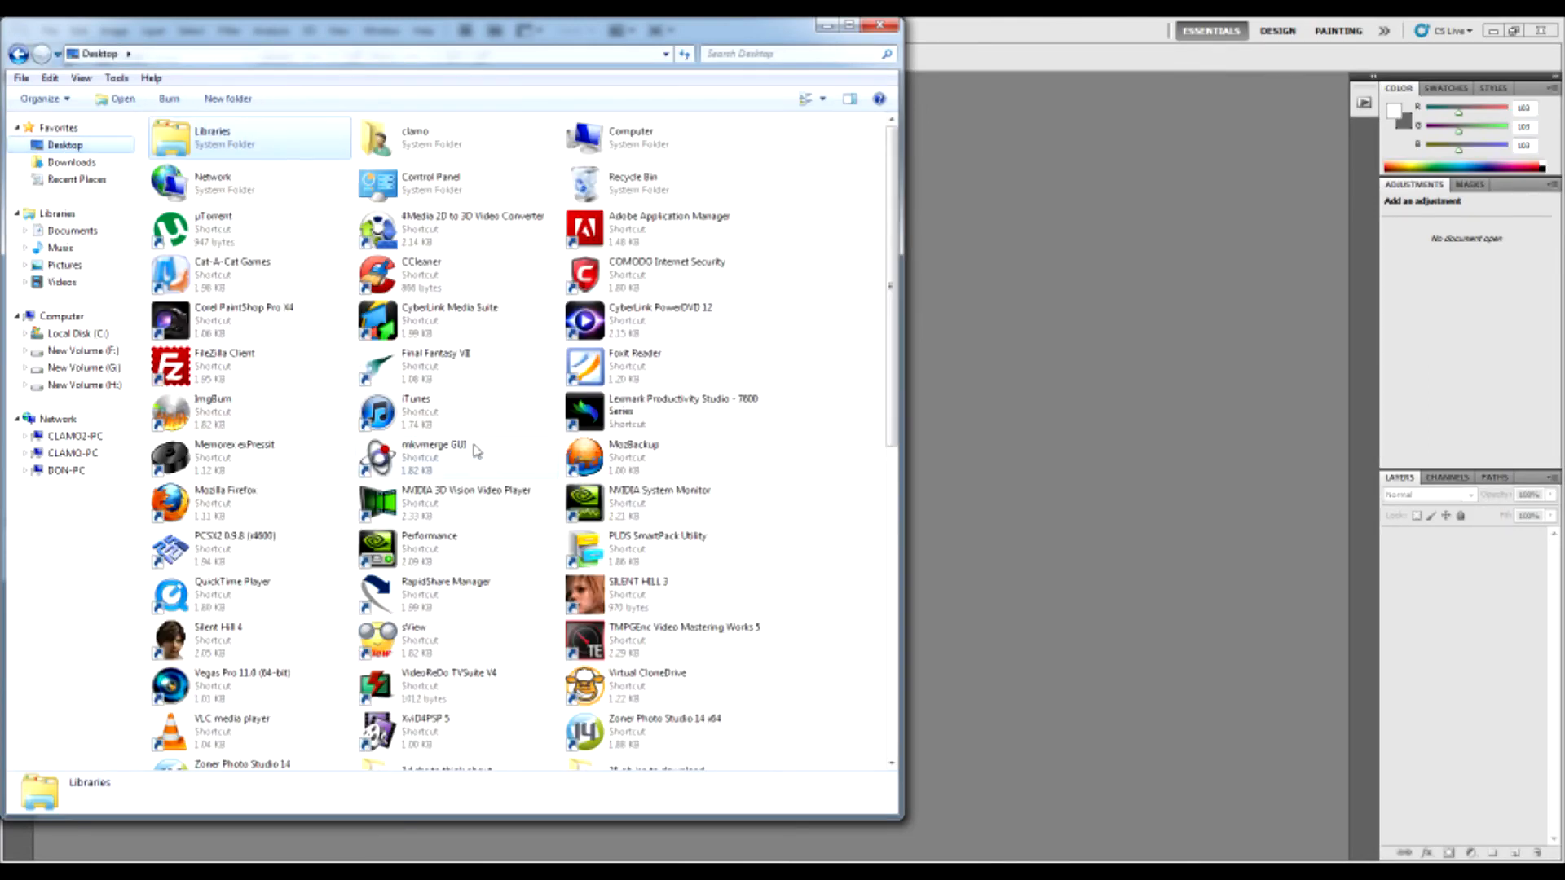
{"action": "left_click_drag", "start_coordinate": [894, 263], "coordinate": [896, 528]}
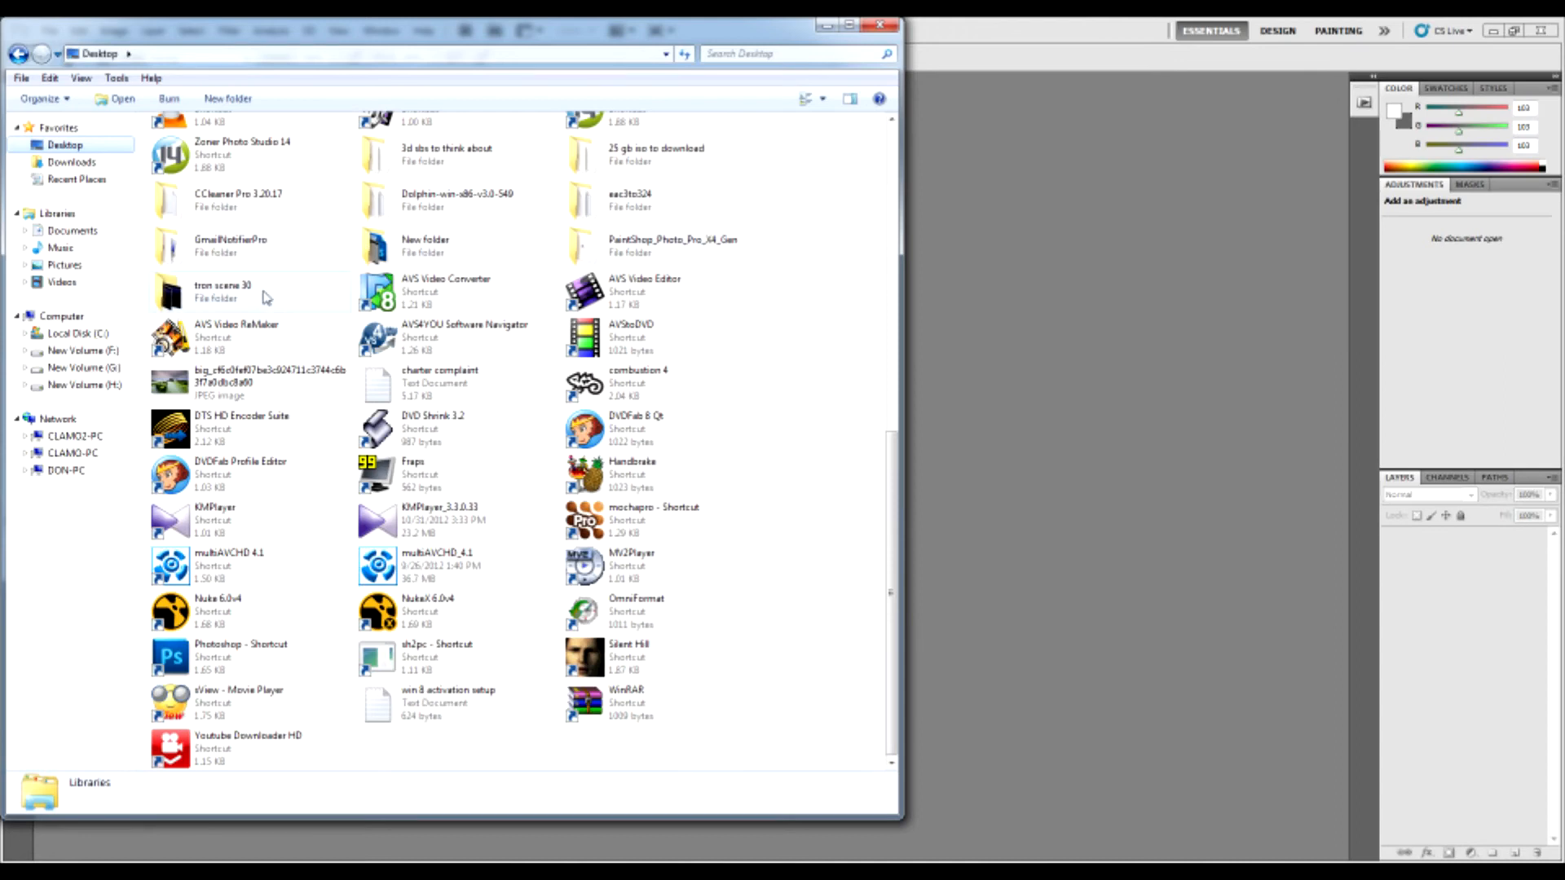
{"action": "double_click", "coordinate": [395, 248]}
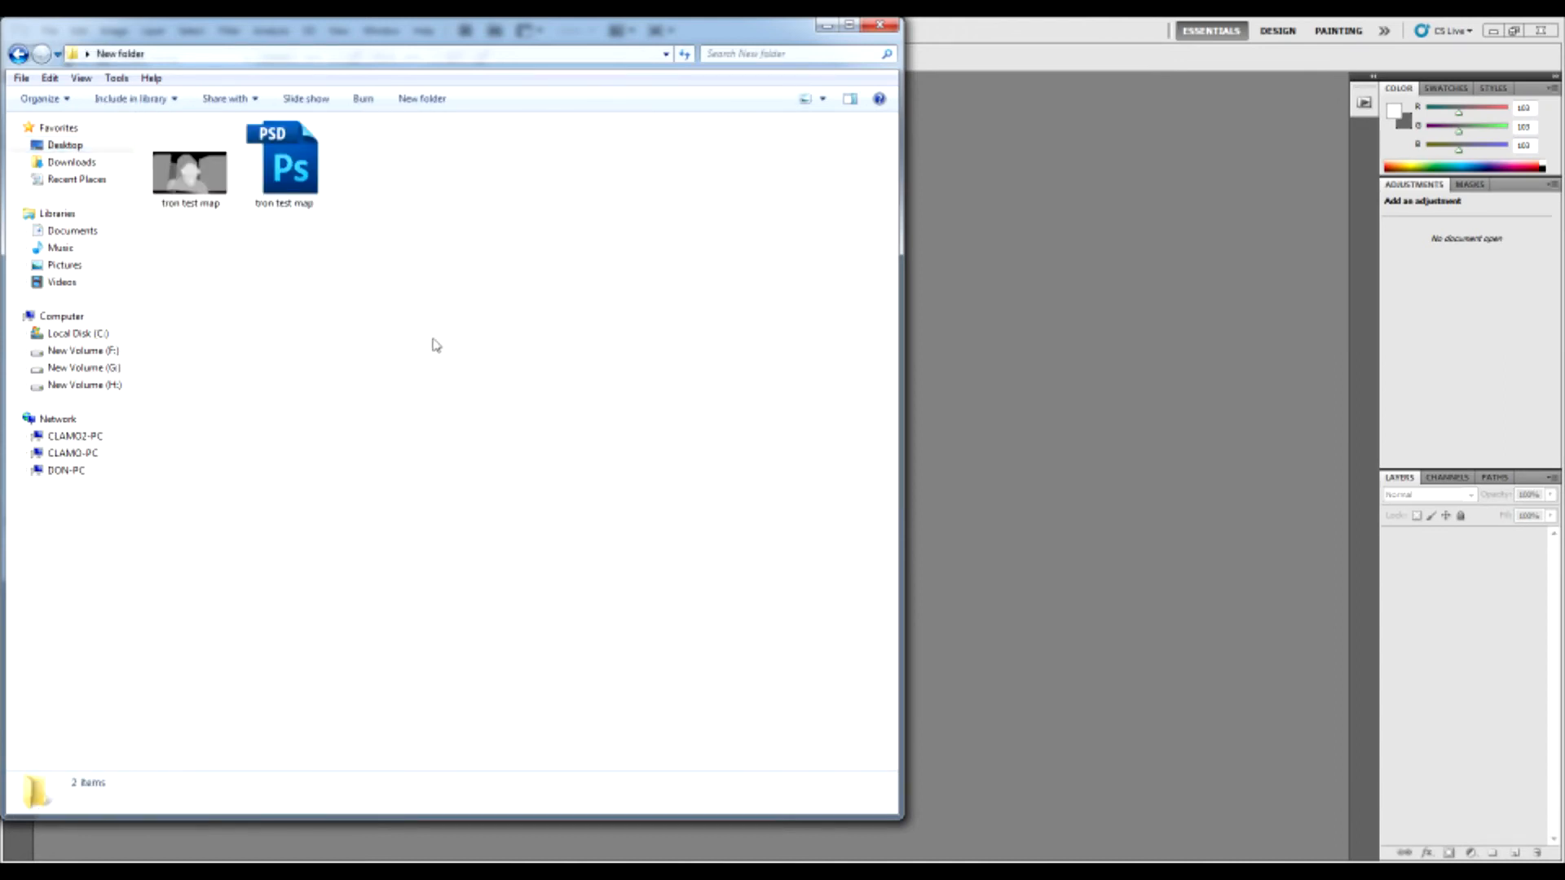
{"action": "left_click", "coordinate": [18, 53]}
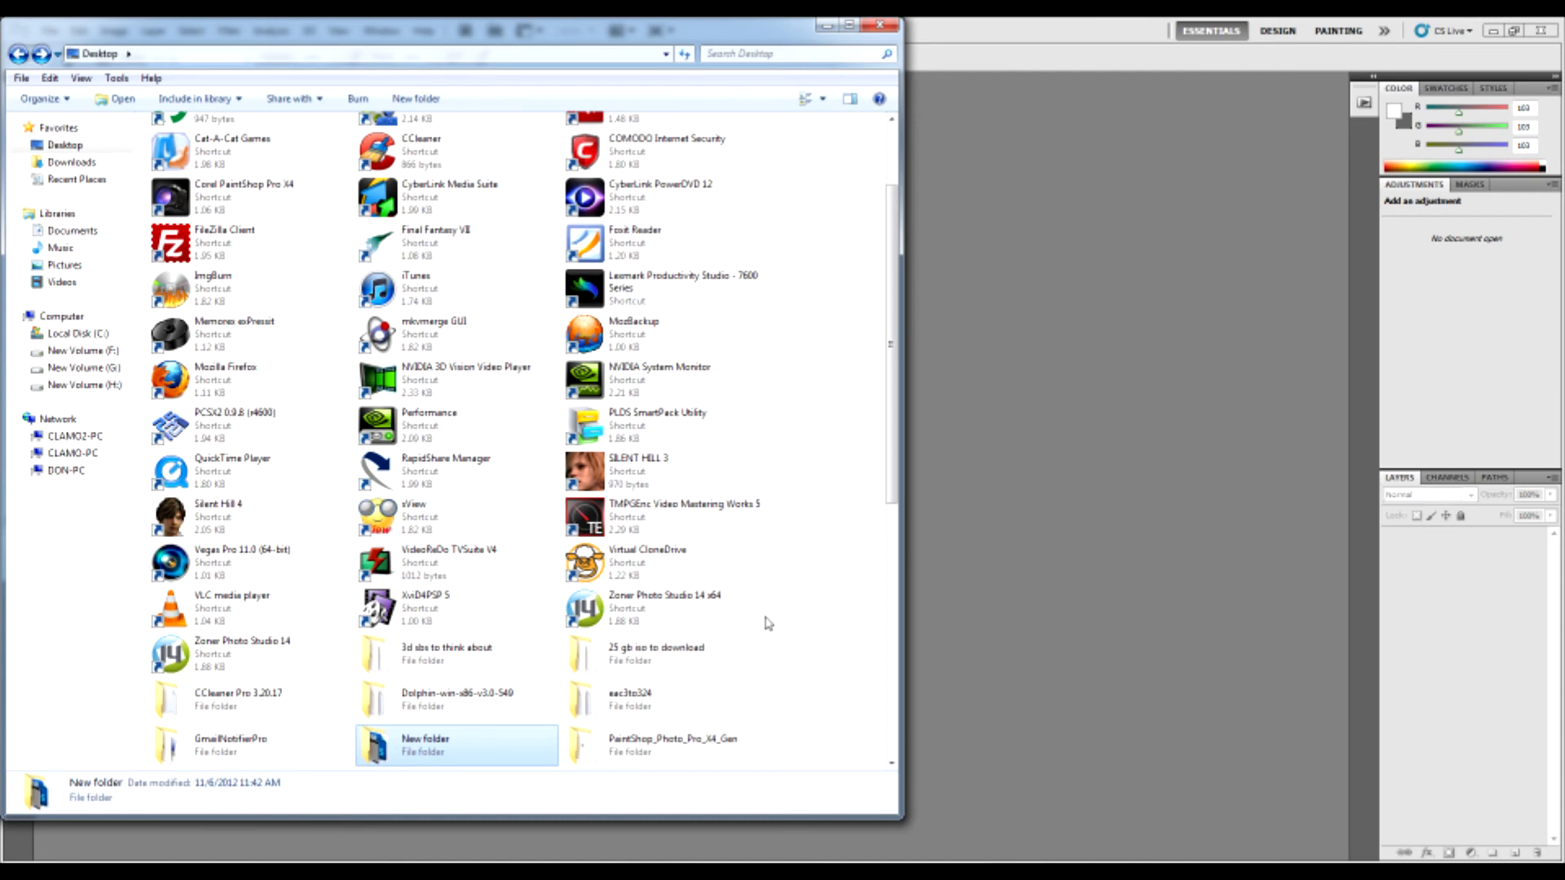
{"action": "scroll", "coordinate": [889, 303], "scroll_direction": "down", "scroll_amount": 5}
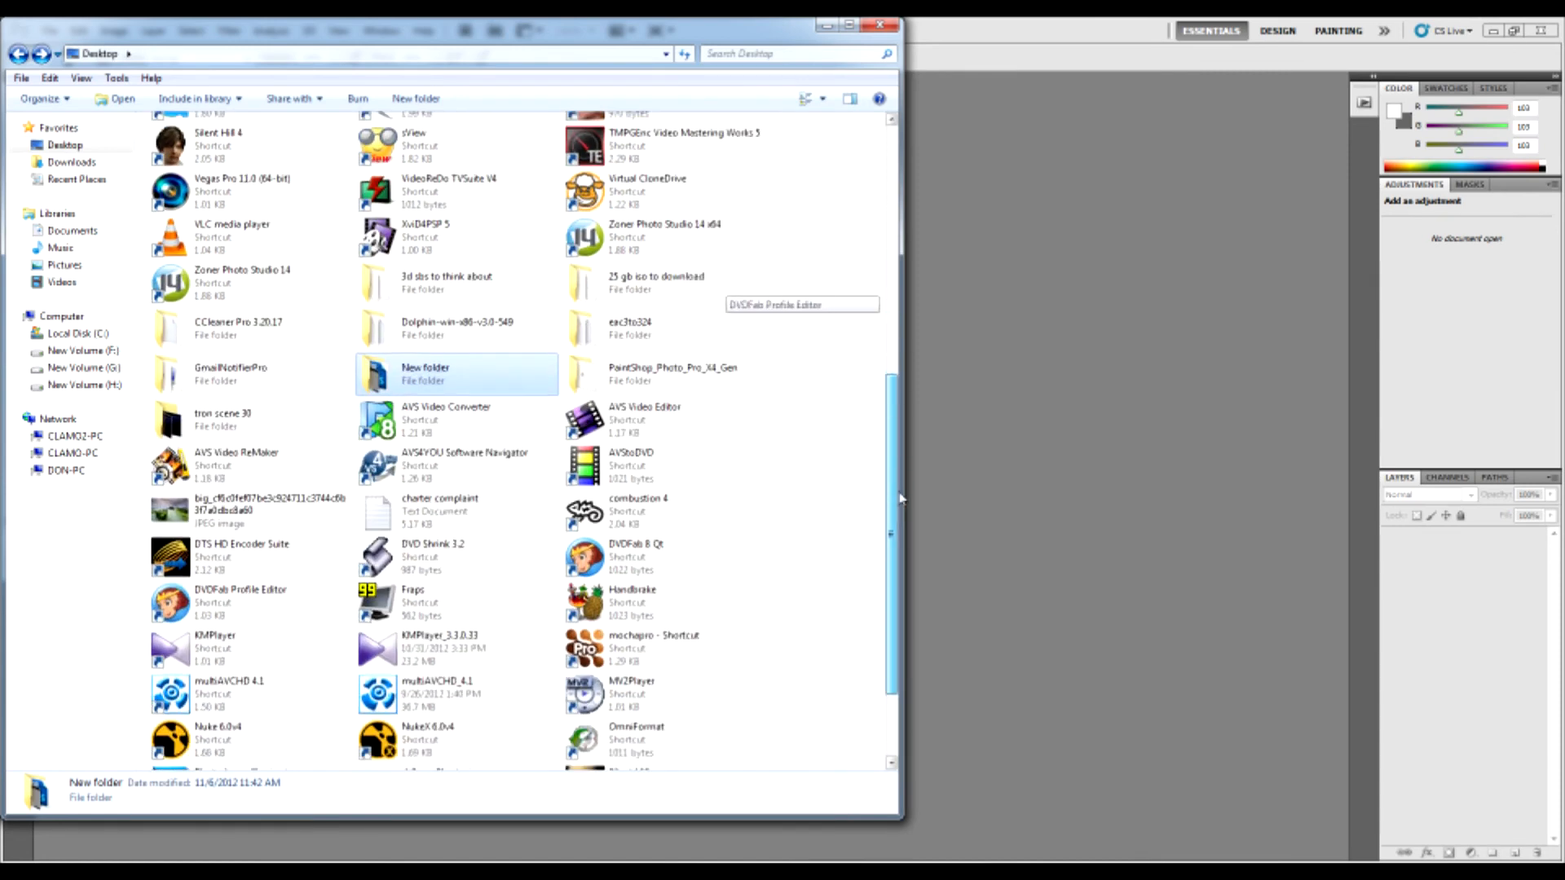
{"action": "double_click", "coordinate": [220, 286]}
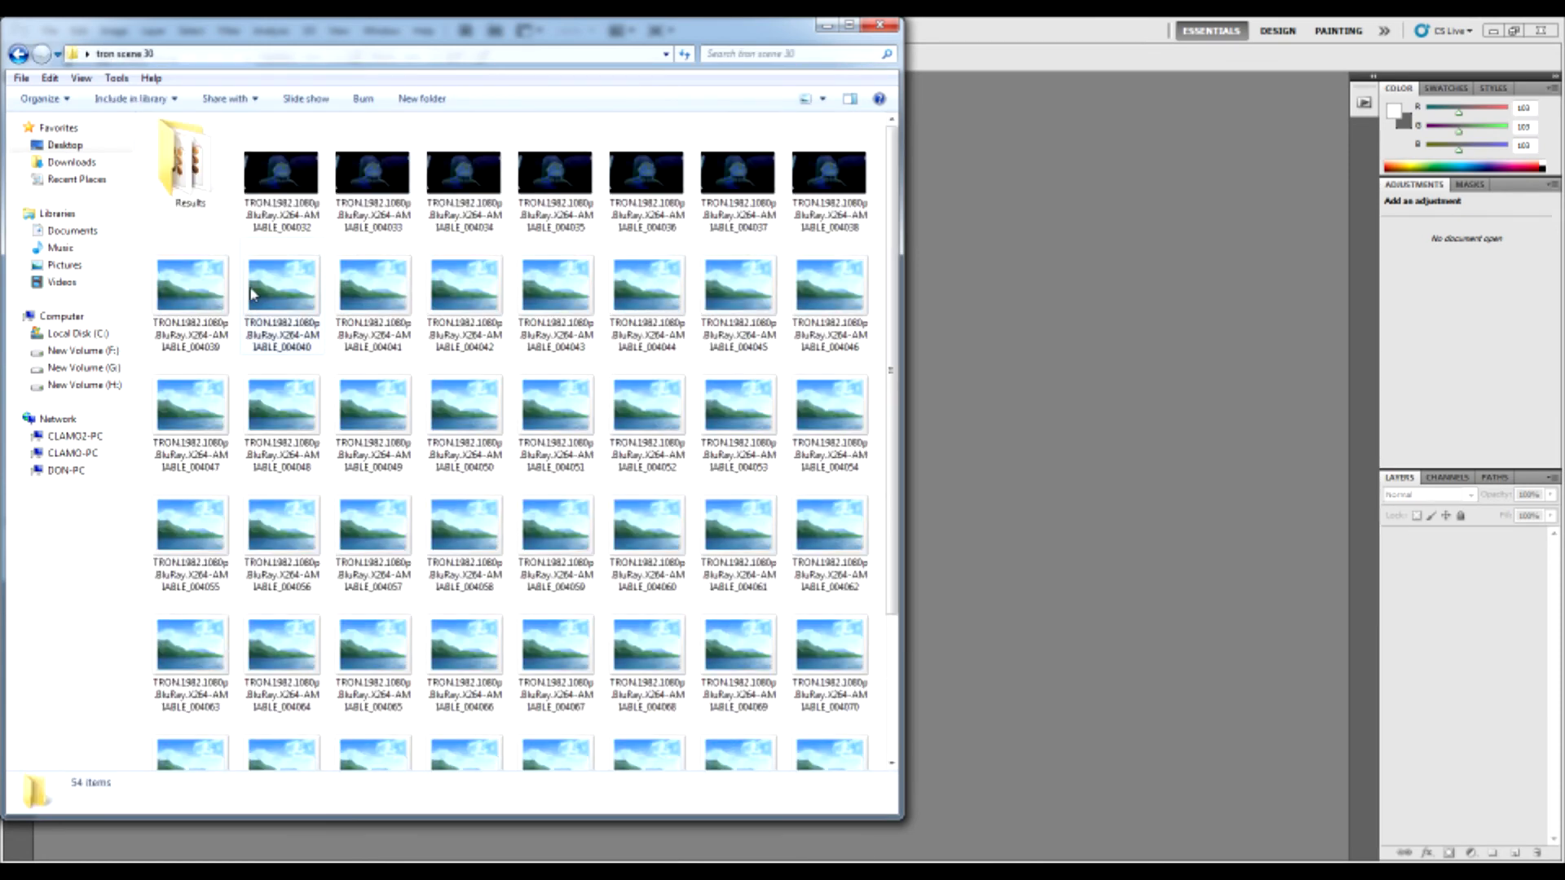
{"action": "left_click", "coordinate": [277, 176]}
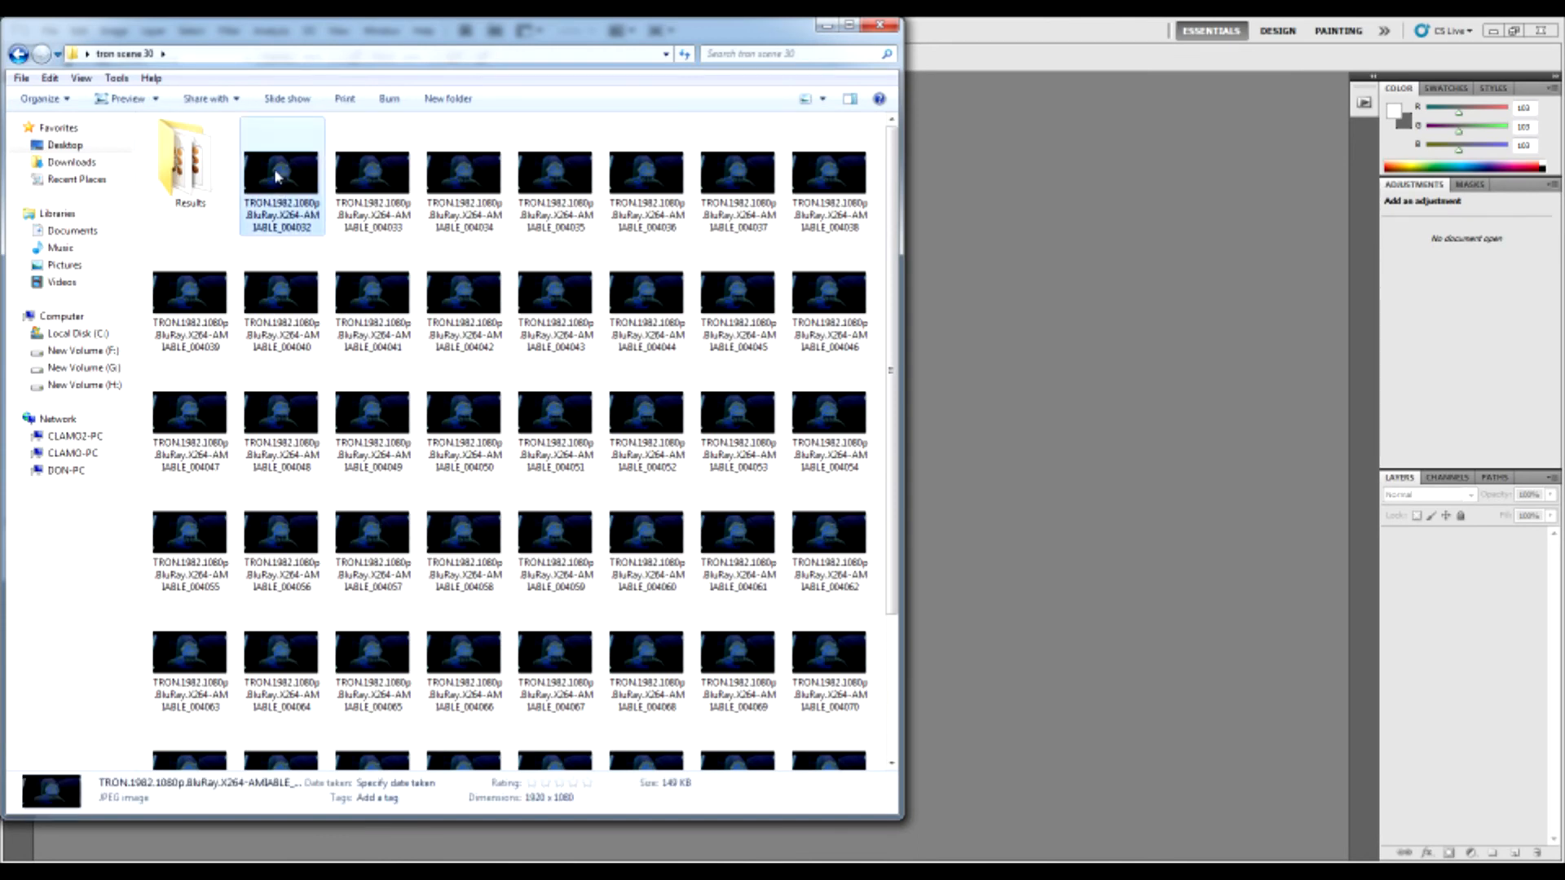
{"action": "left_click_drag", "start_coordinate": [277, 174], "coordinate": [1155, 522]}
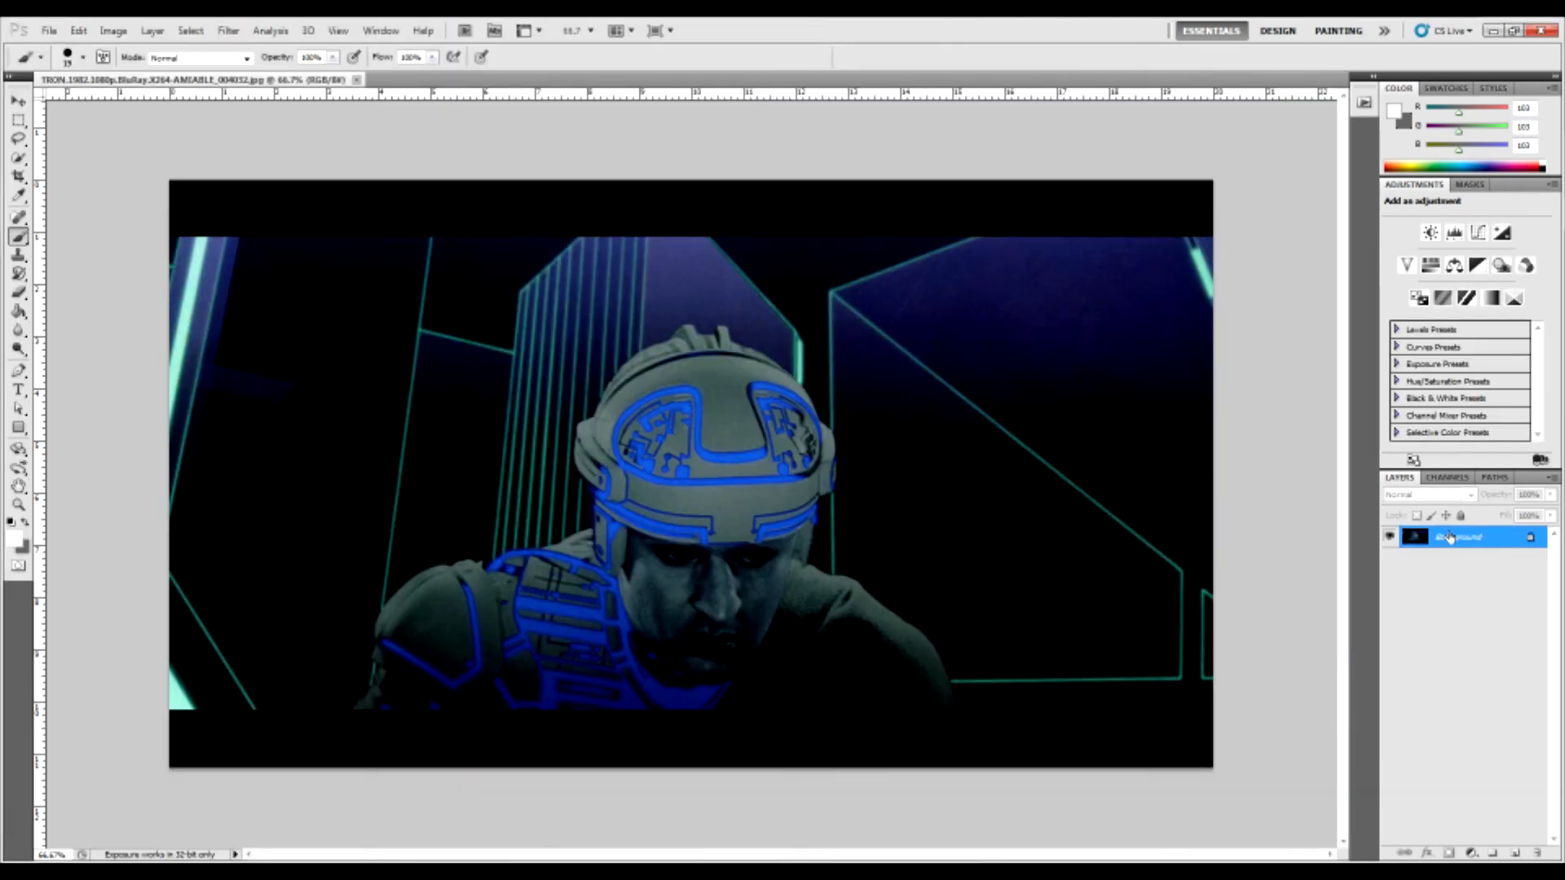
Duplicate the Background layer as "right" and convert the original Background into a layer named "left"
{"action": "right_click", "coordinate": [1449, 542]}
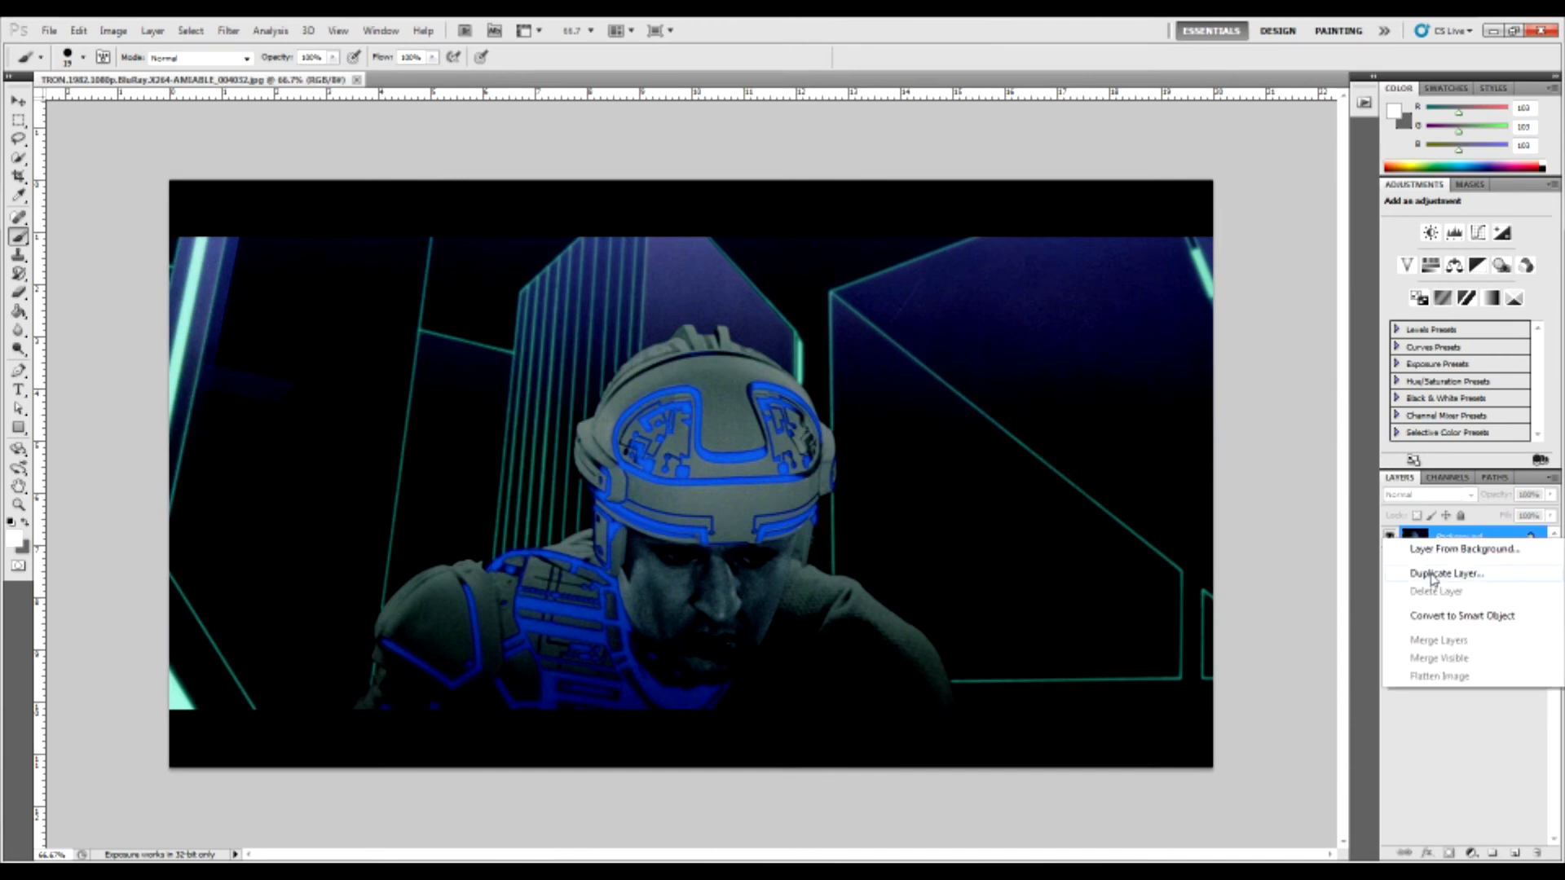
{"action": "left_click", "coordinate": [1435, 574]}
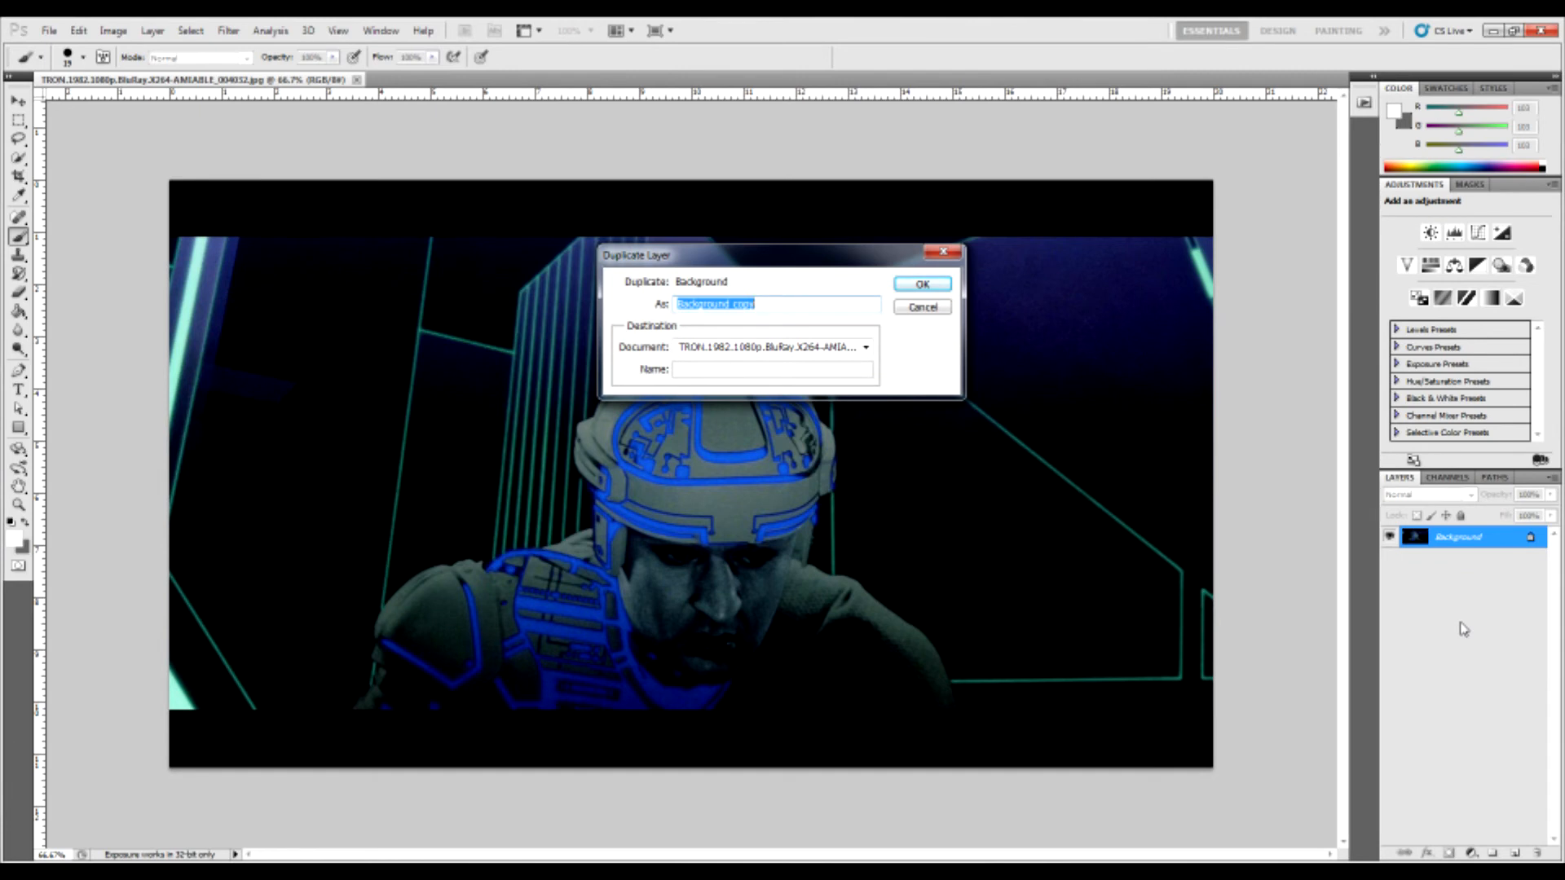
{"action": "type", "text": "tight"}
{"action": "key", "text": "Return"}
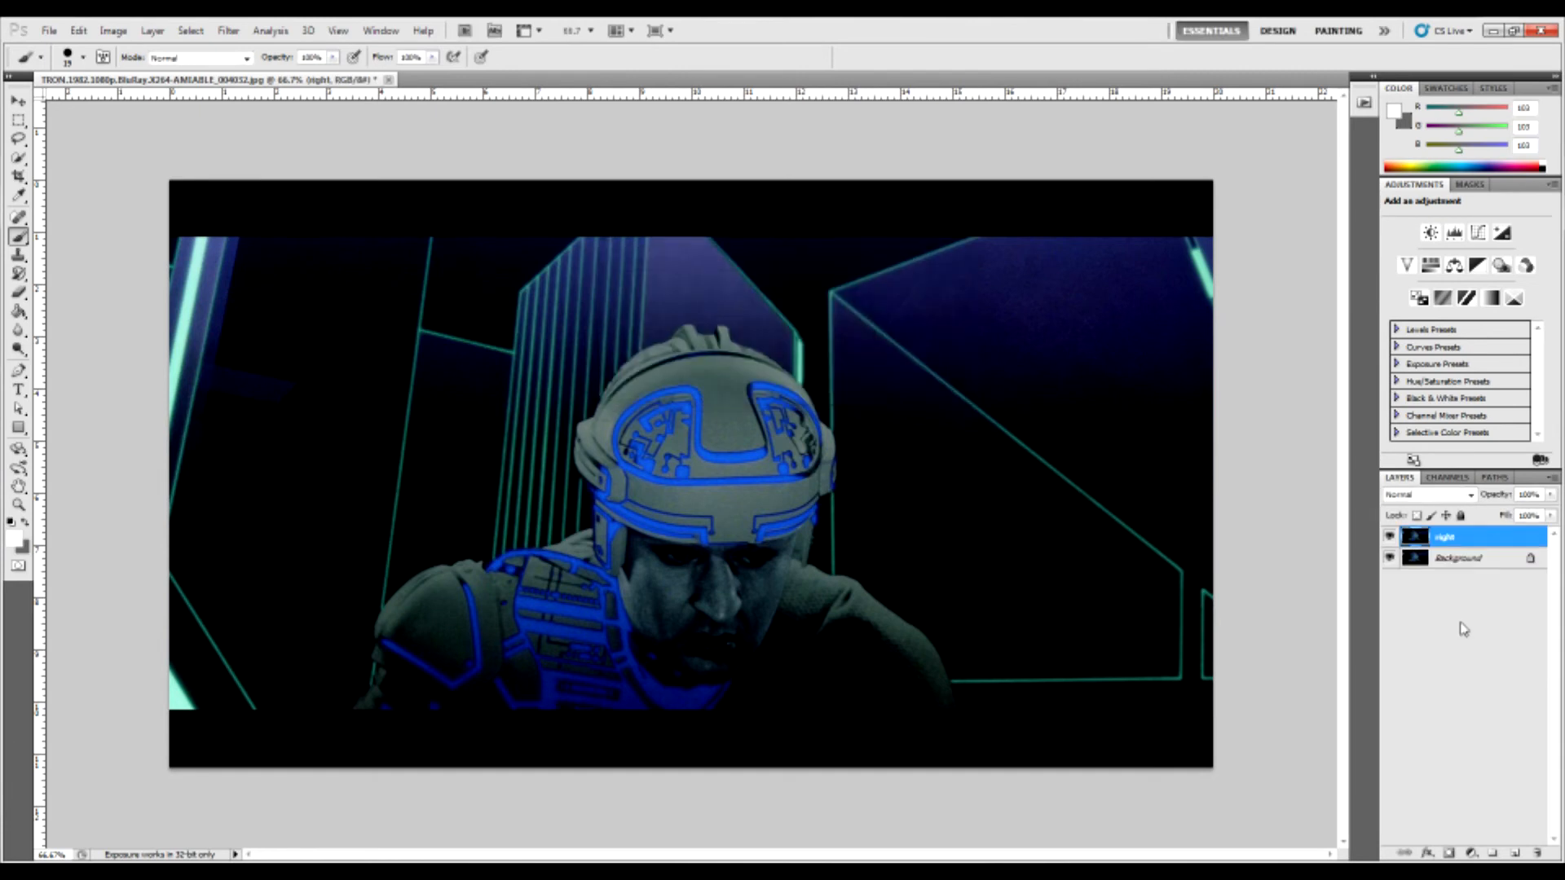
{"action": "double_click", "coordinate": [1456, 559]}
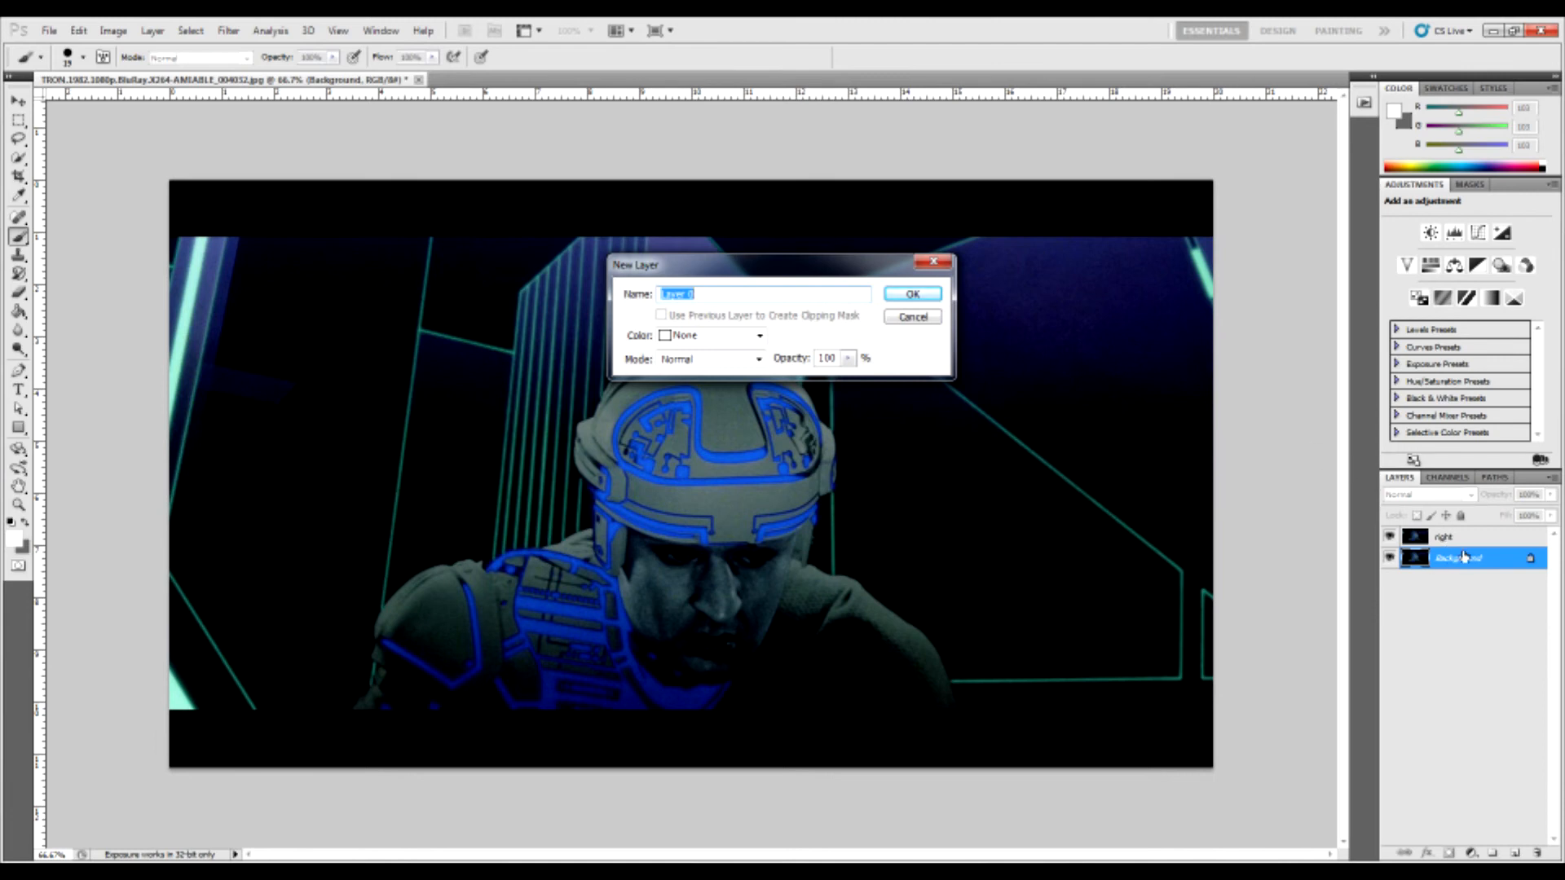
{"action": "type", "text": "left"}
{"action": "key", "text": "Return"}
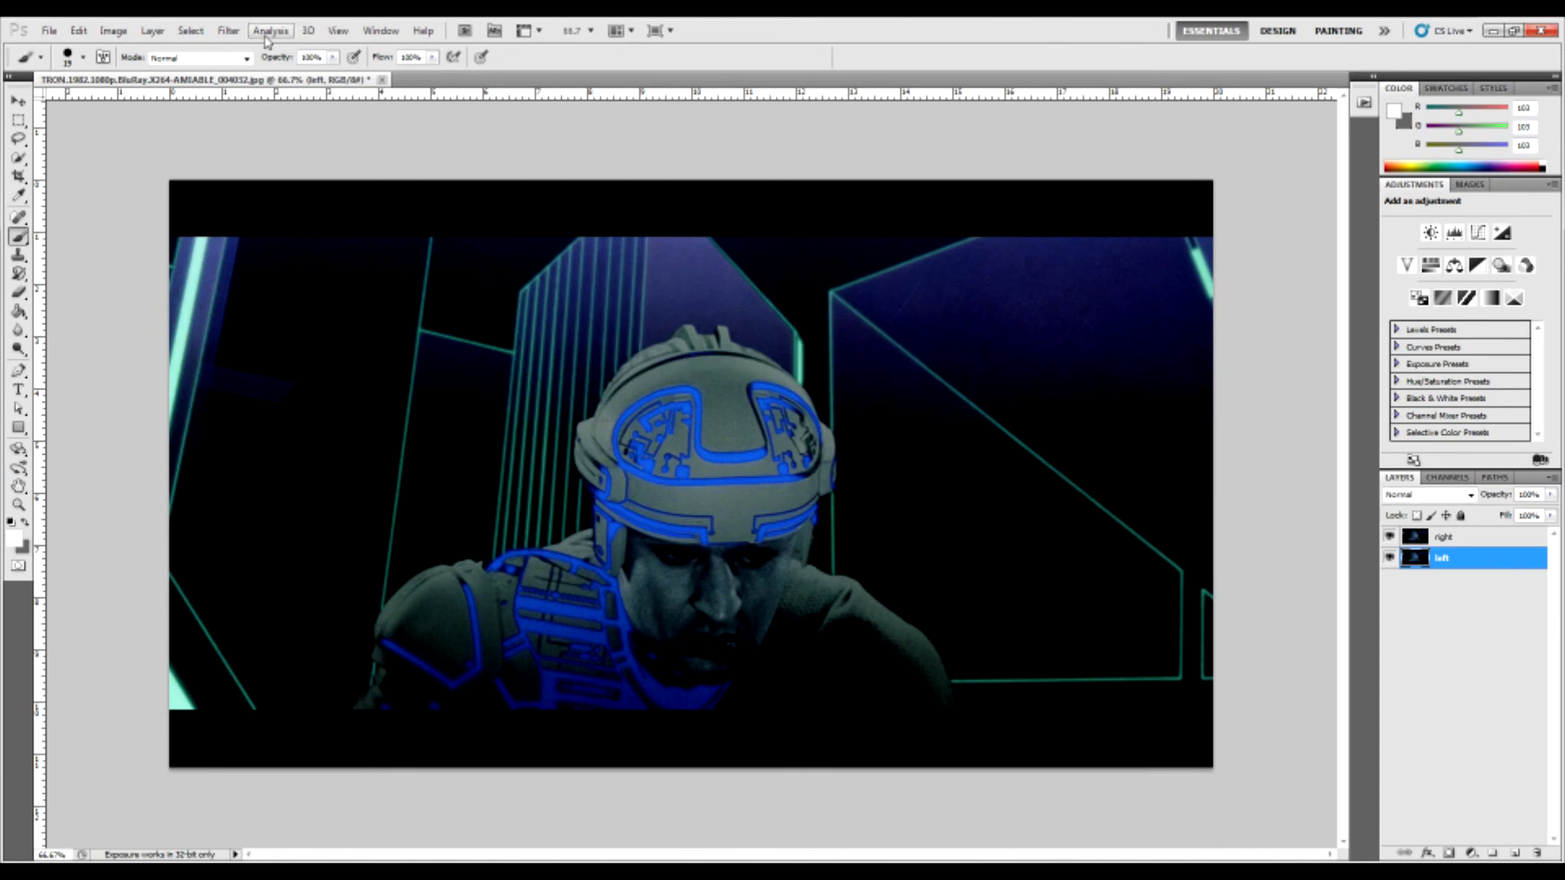
Apply the Displace filter to the left layer with vertical scale 0, using tron test map.psd from New folder as the displacement map
{"action": "left_click", "coordinate": [226, 34]}
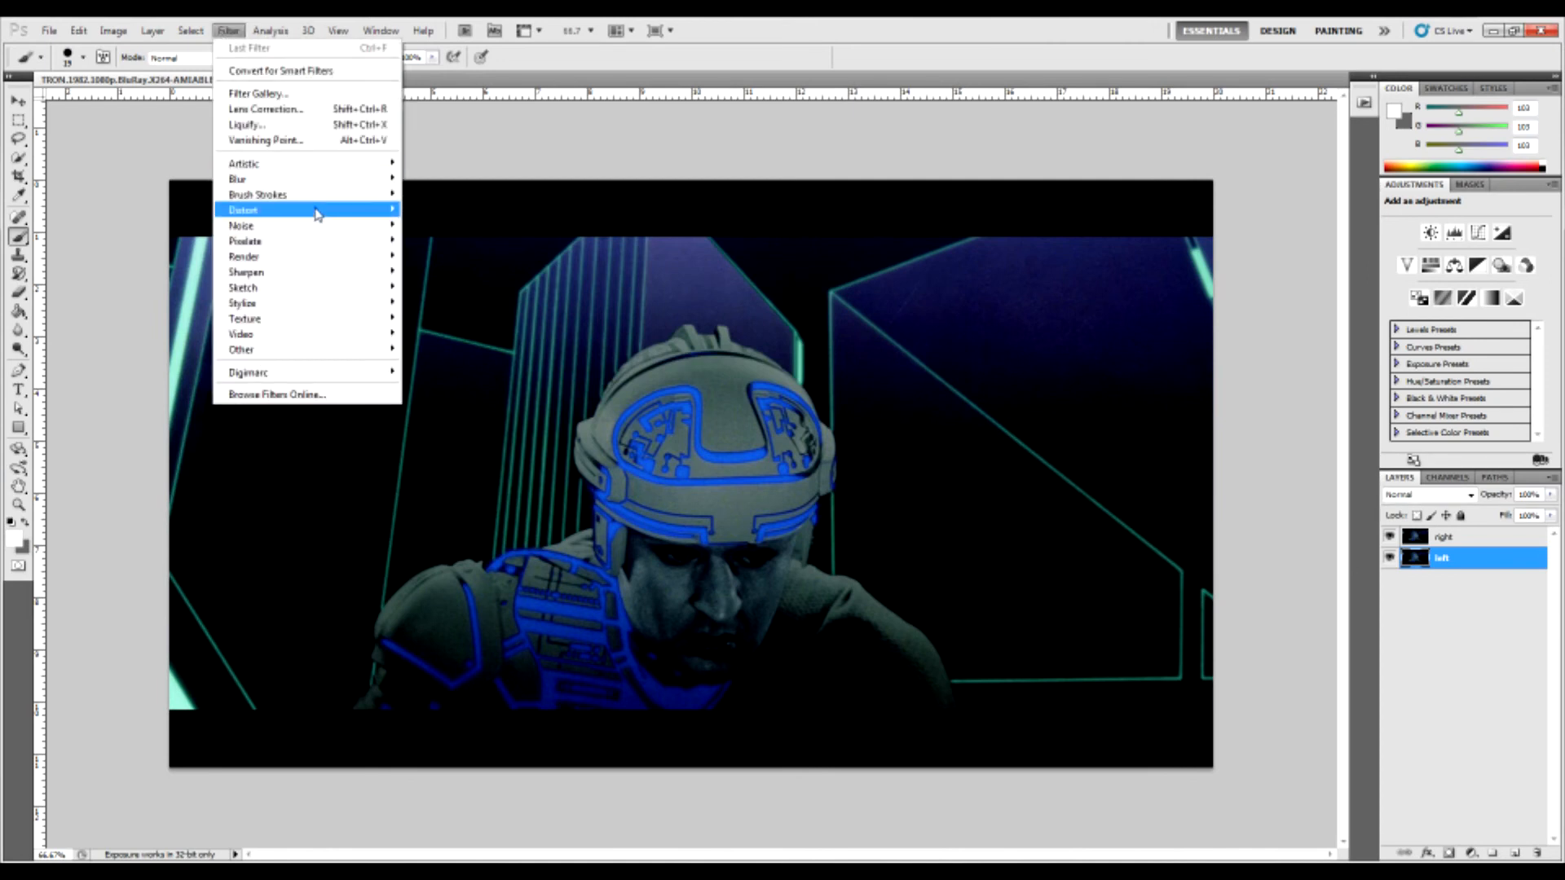
{"action": "mouse_move", "coordinate": [318, 214]}
{"action": "left_click", "coordinate": [434, 225]}
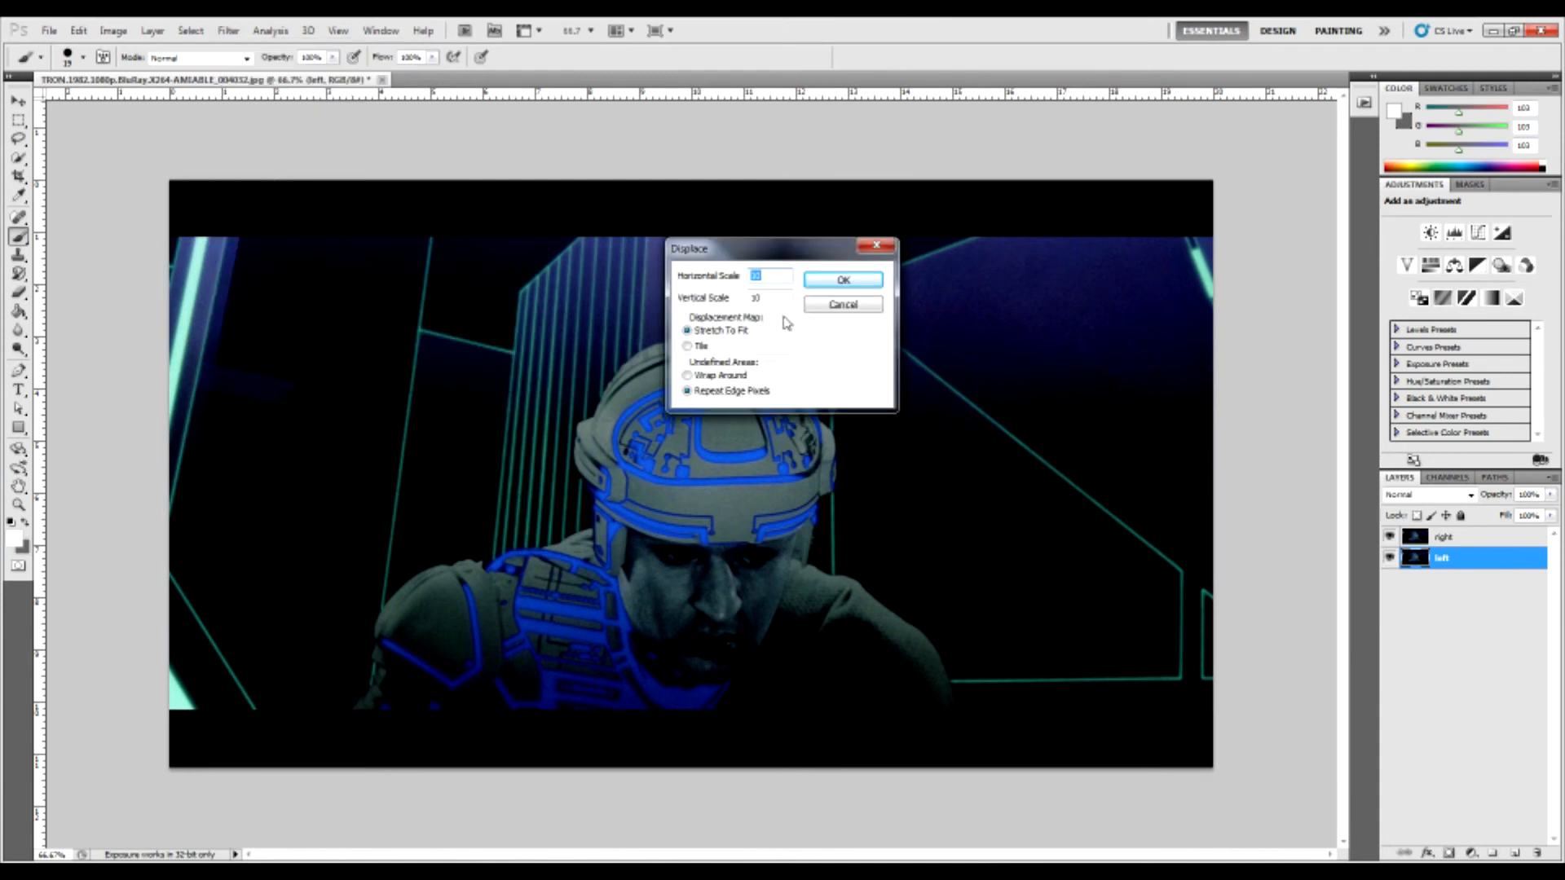
{"action": "key", "text": "Tab"}
{"action": "key", "text": "shift+Tab"}
{"action": "left_click", "coordinate": [842, 280]}
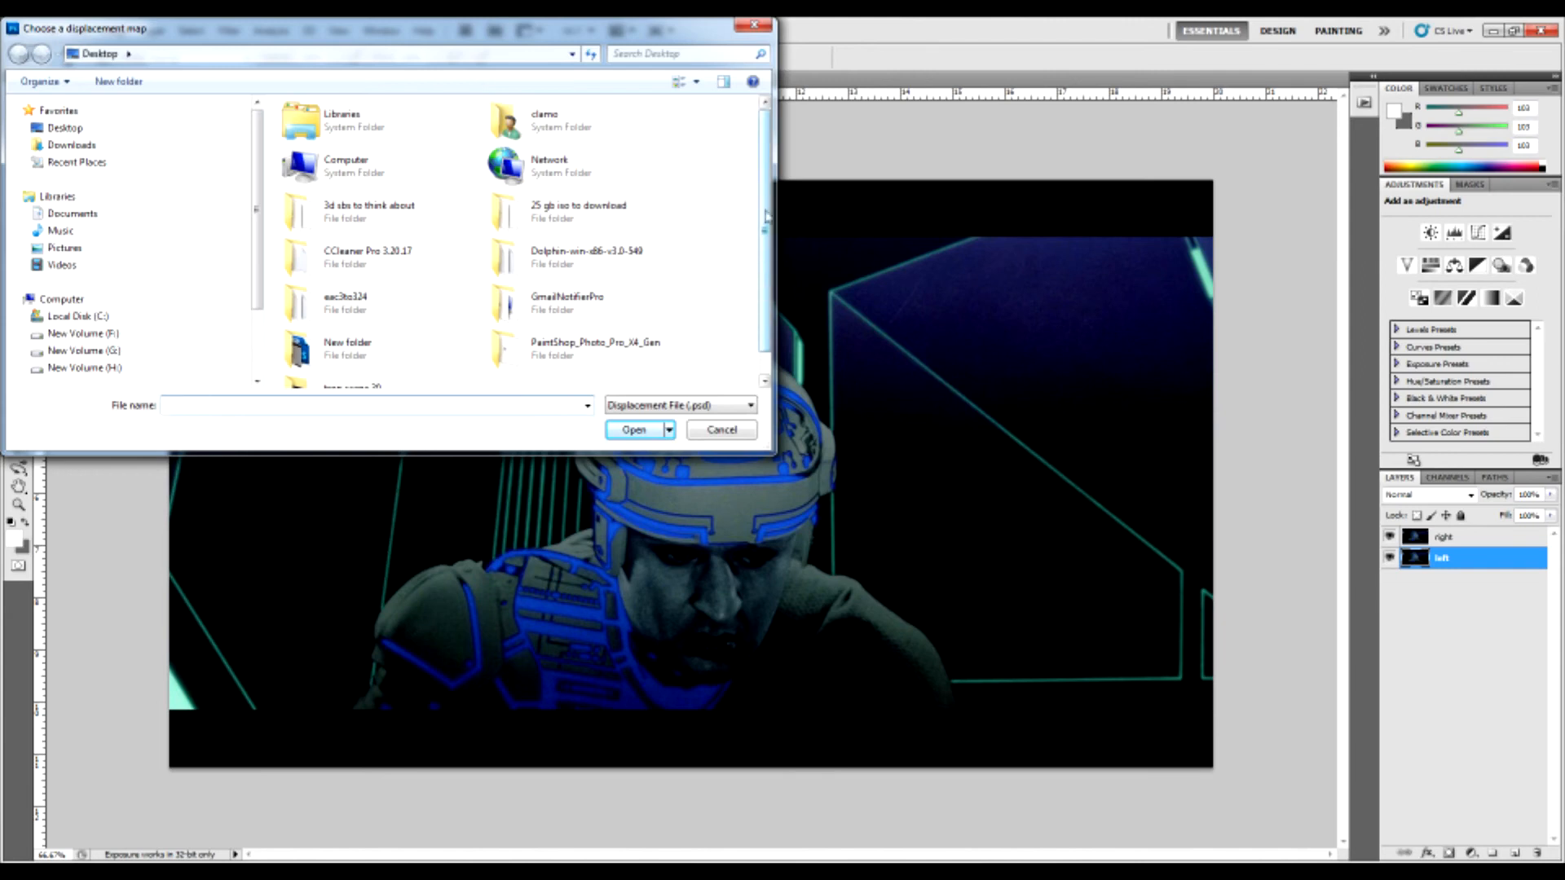
{"action": "double_click", "coordinate": [338, 358]}
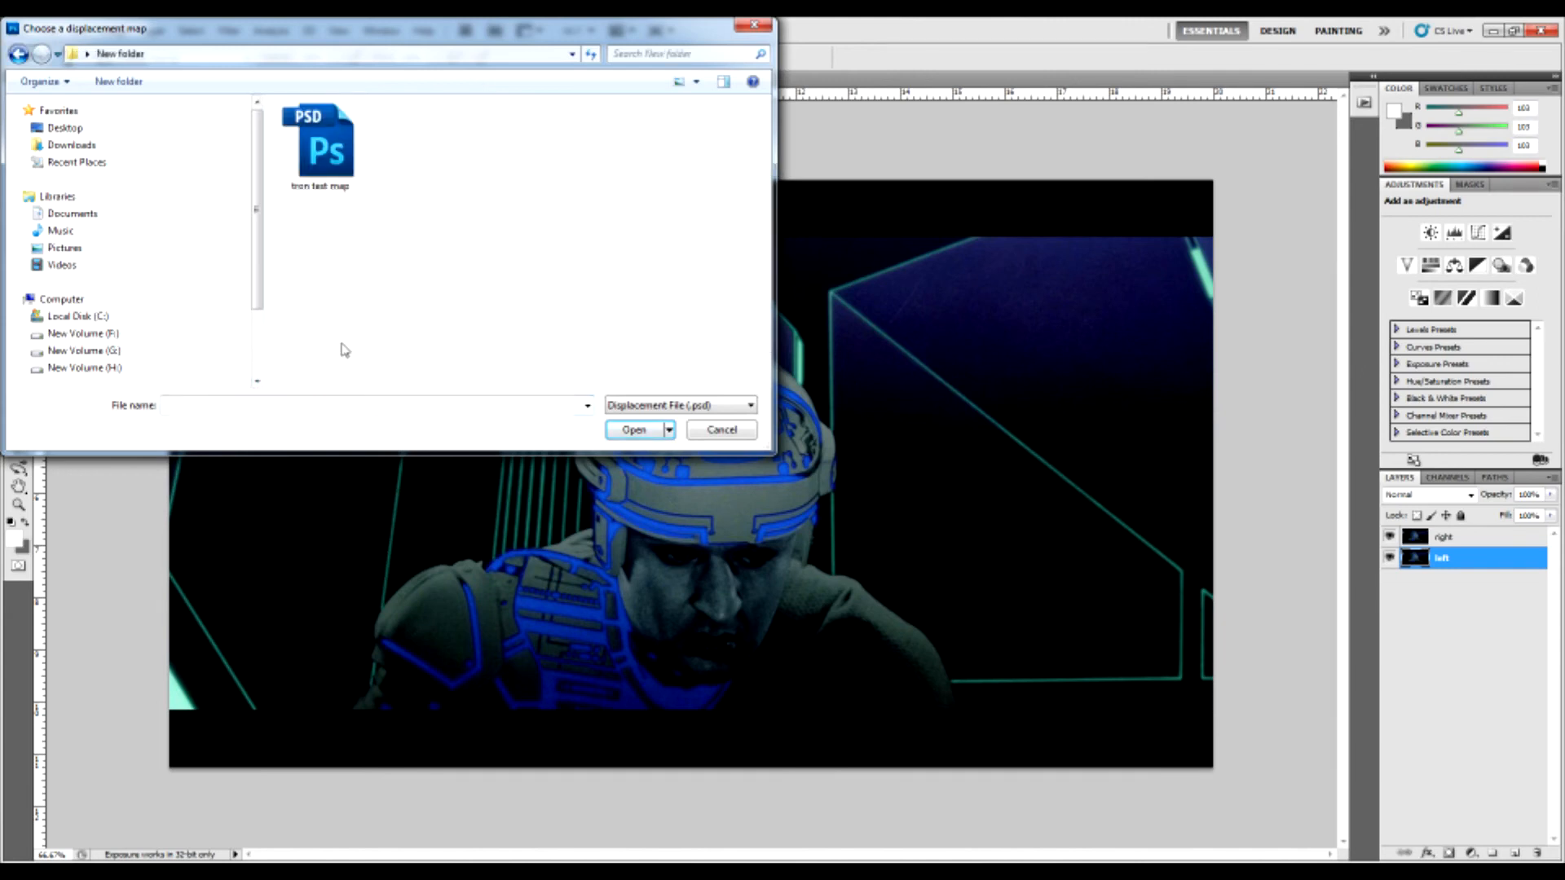
{"action": "left_click", "coordinate": [333, 185]}
{"action": "left_click", "coordinate": [628, 431]}
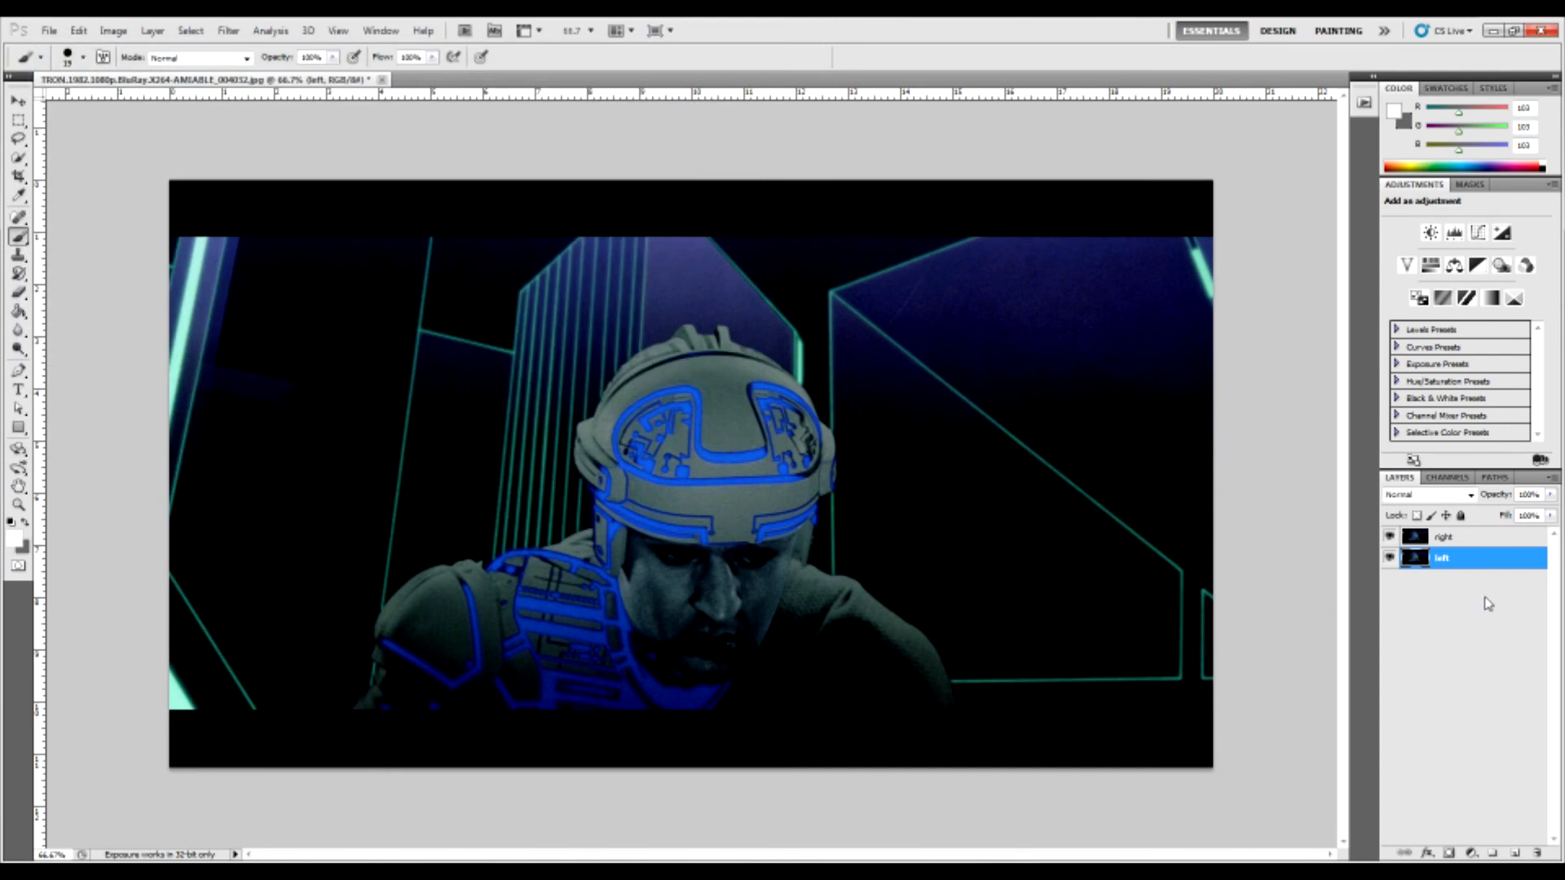
Apply the Displace filter to the right layer with horizontal scale 5 and vertical scale 0, using tron test map.psd as the displacement map
{"action": "left_click", "coordinate": [1443, 539]}
{"action": "left_click", "coordinate": [229, 31]}
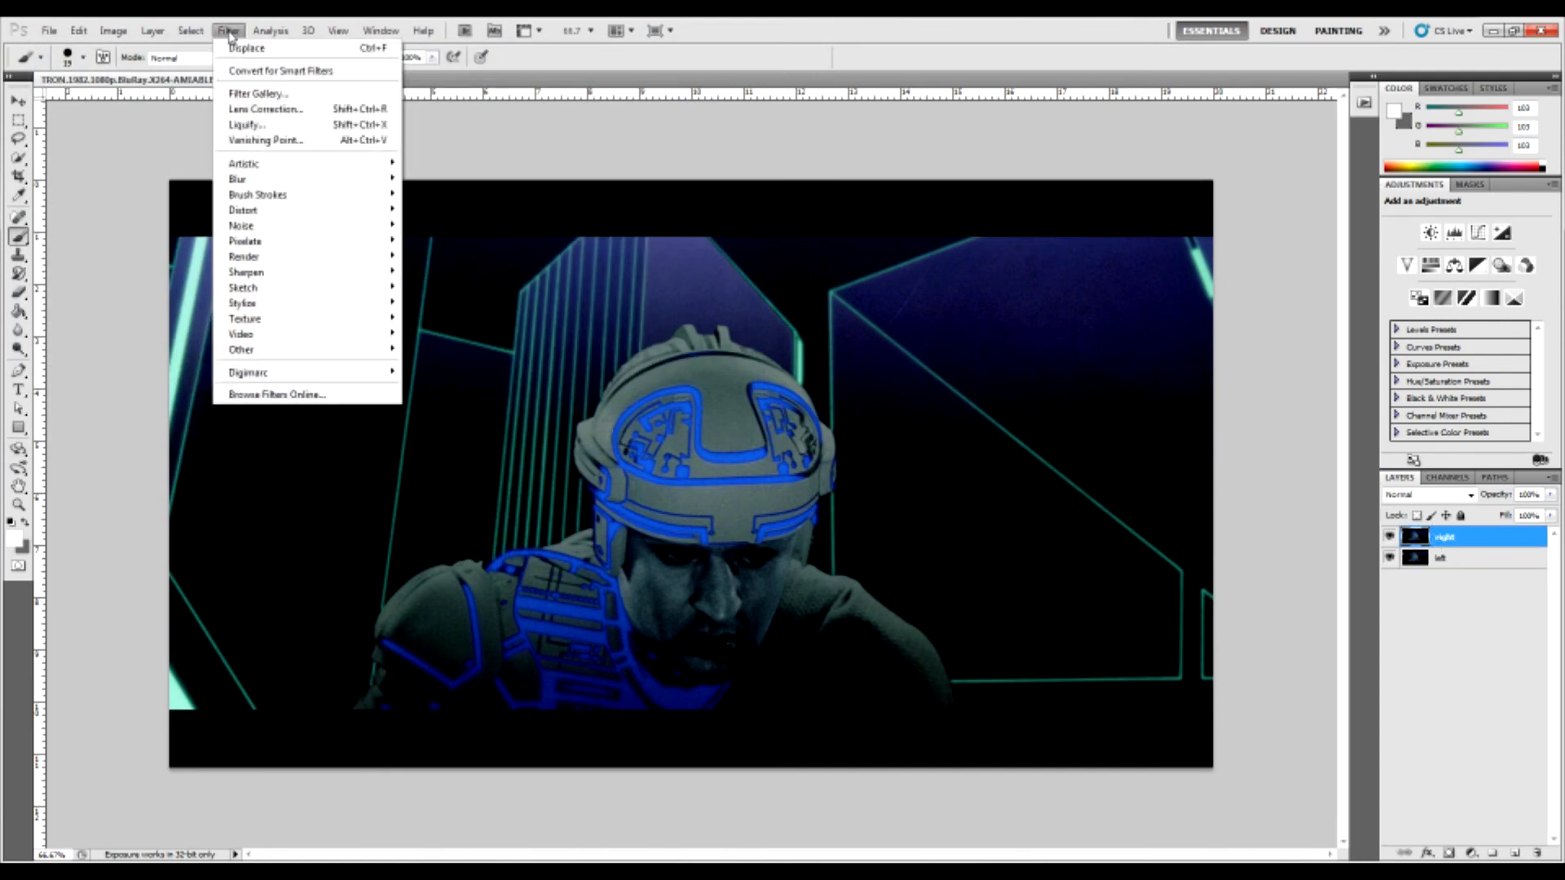
{"action": "mouse_move", "coordinate": [286, 211]}
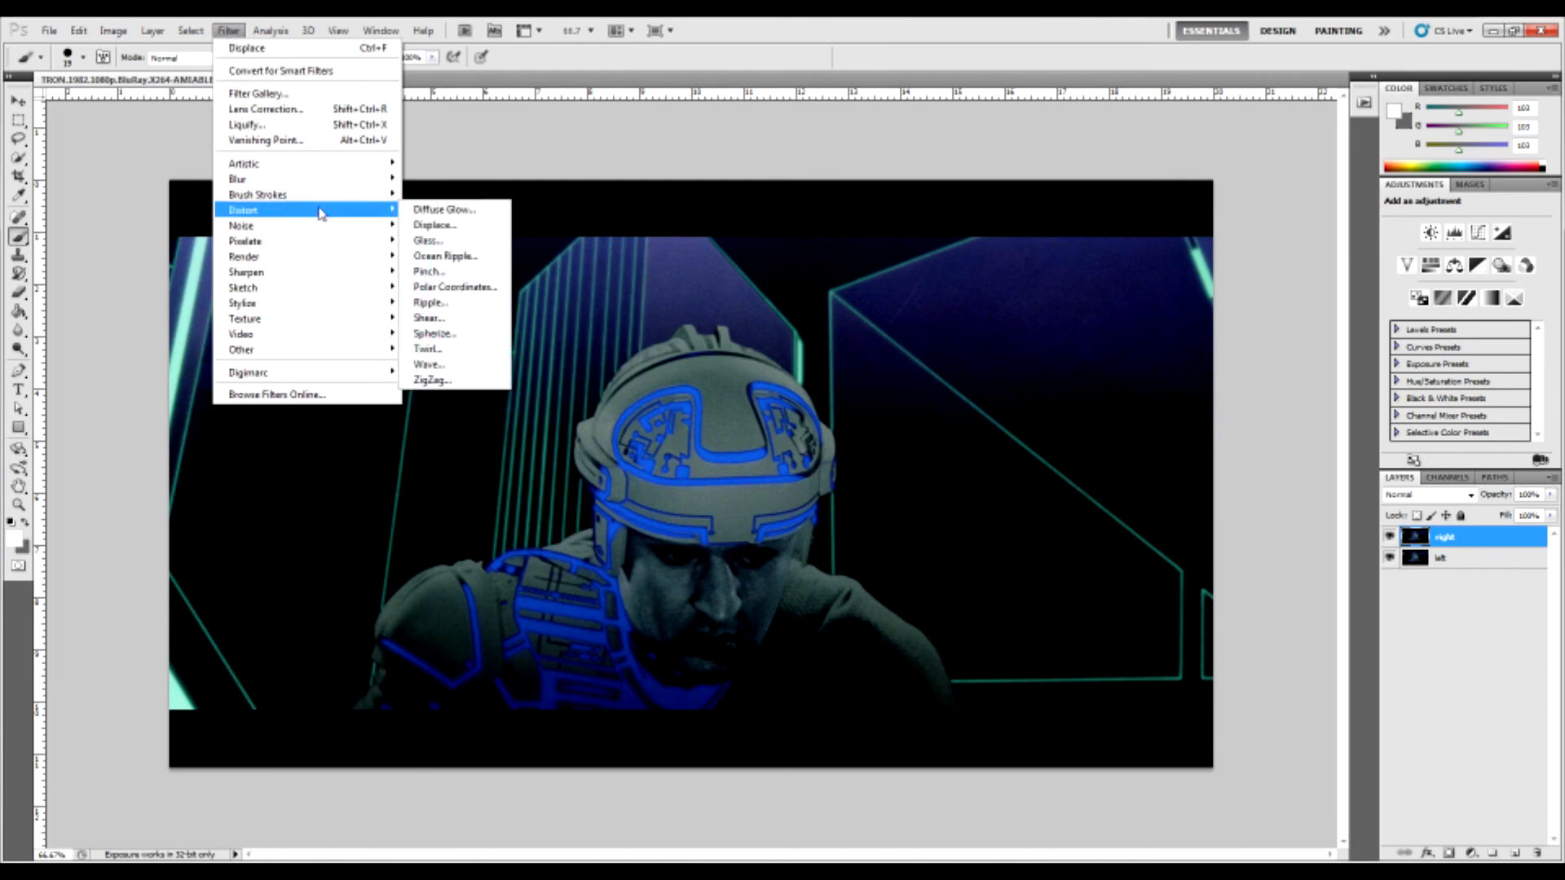
{"action": "left_click", "coordinate": [457, 226]}
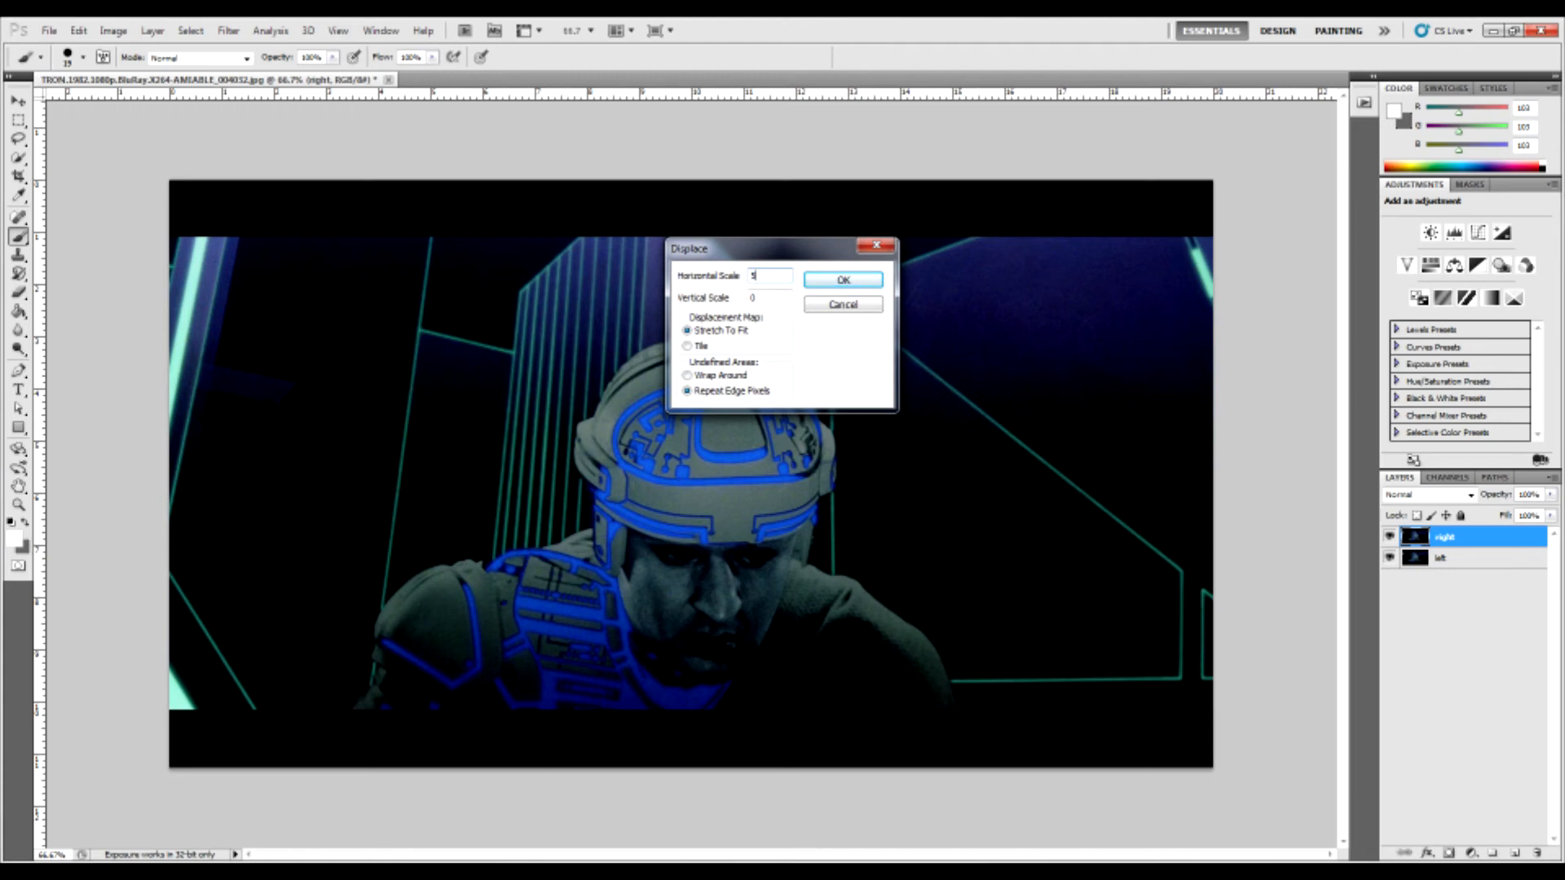
{"action": "left_click", "coordinate": [843, 280]}
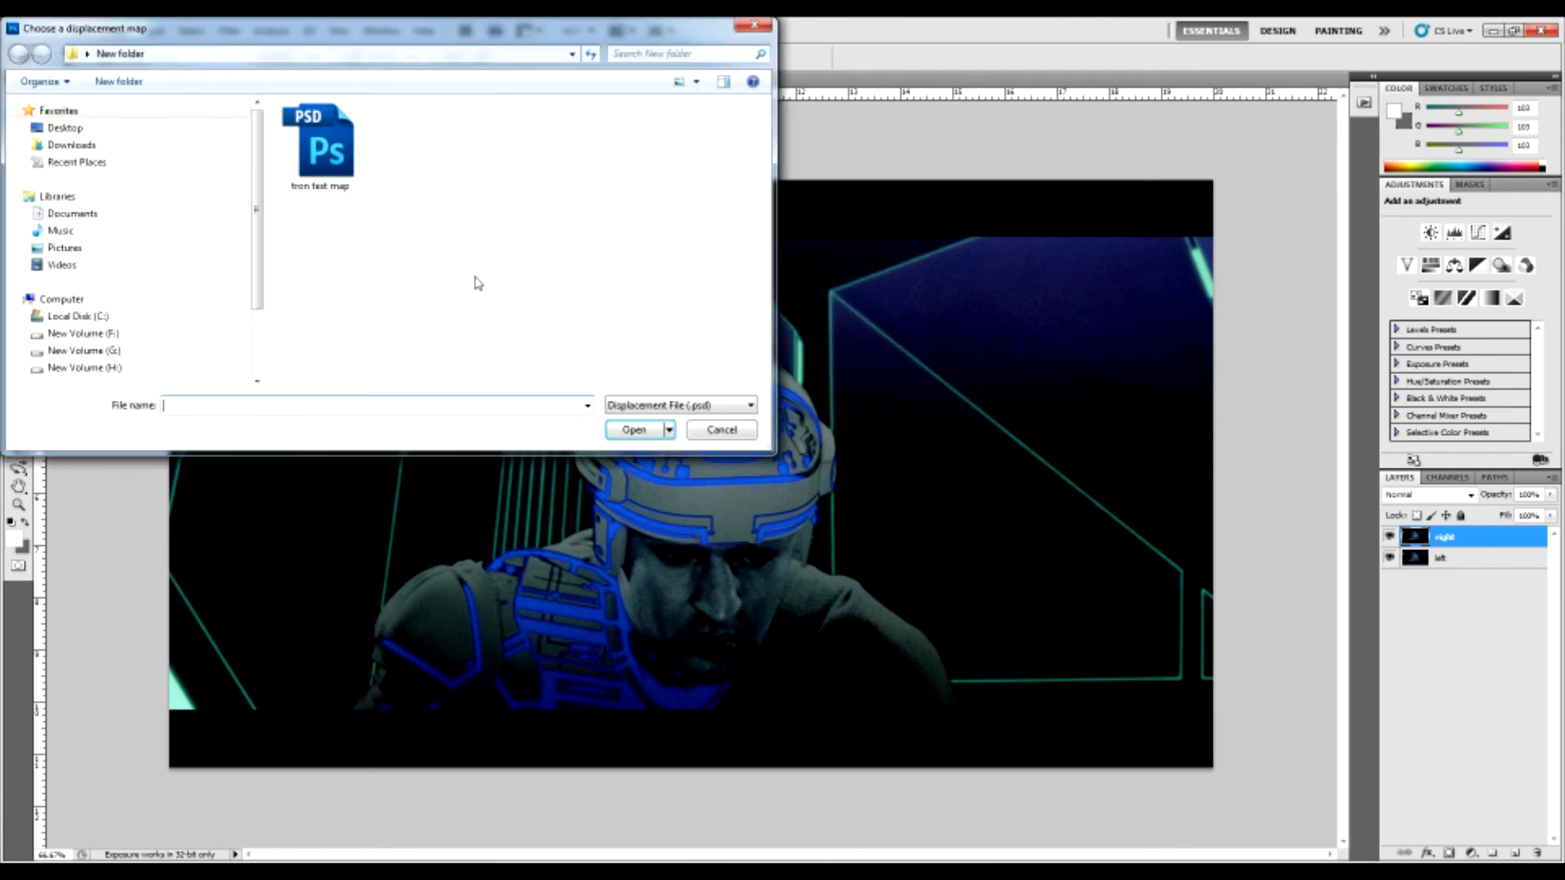
{"action": "left_click", "coordinate": [359, 178]}
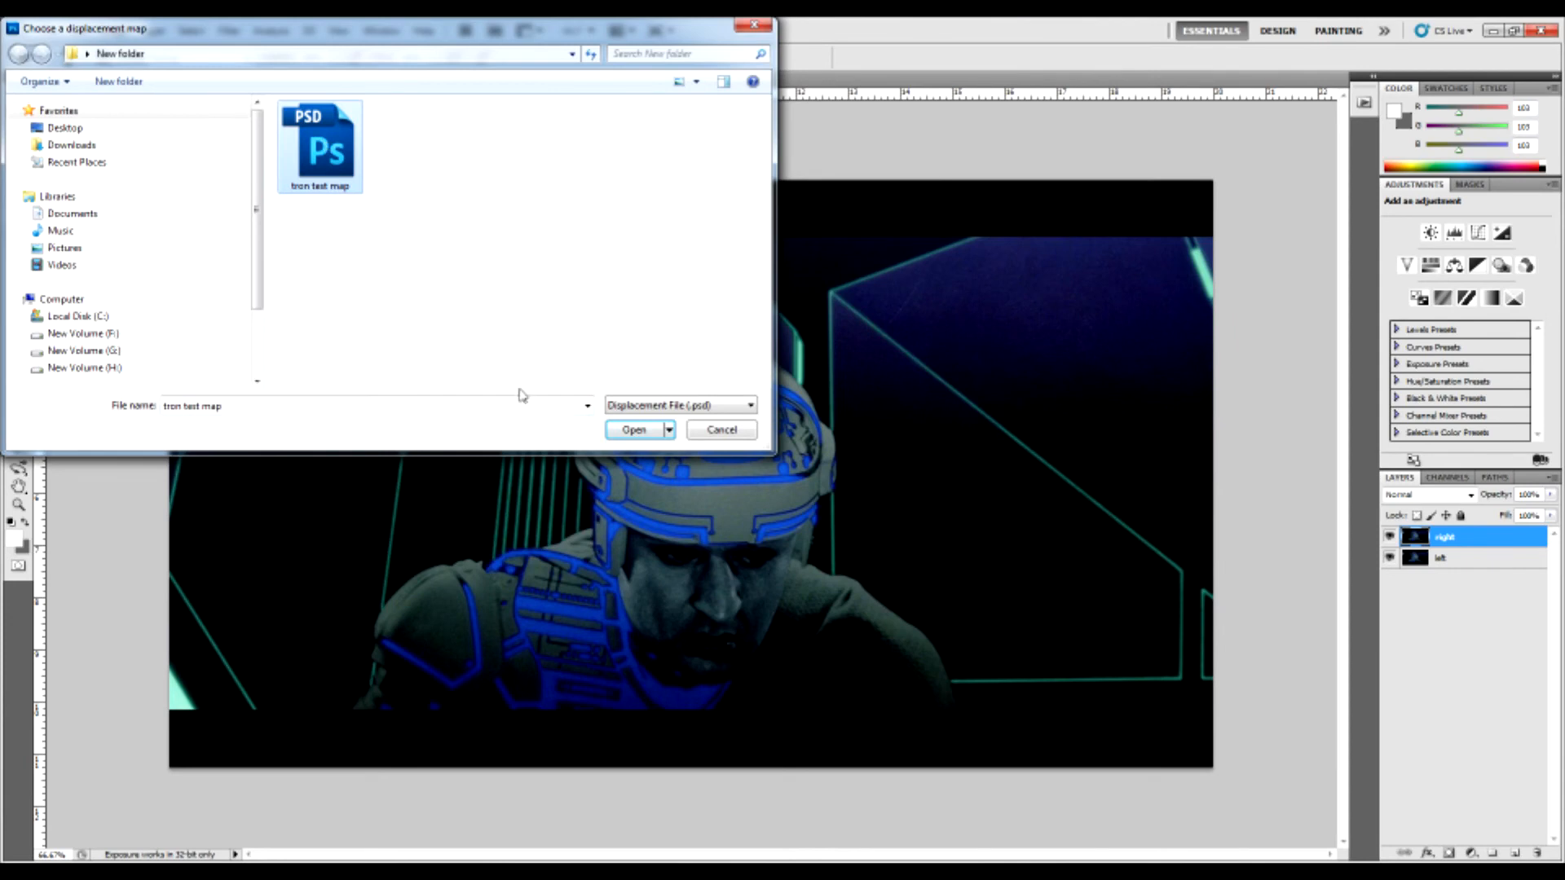
{"action": "left_click", "coordinate": [633, 431]}
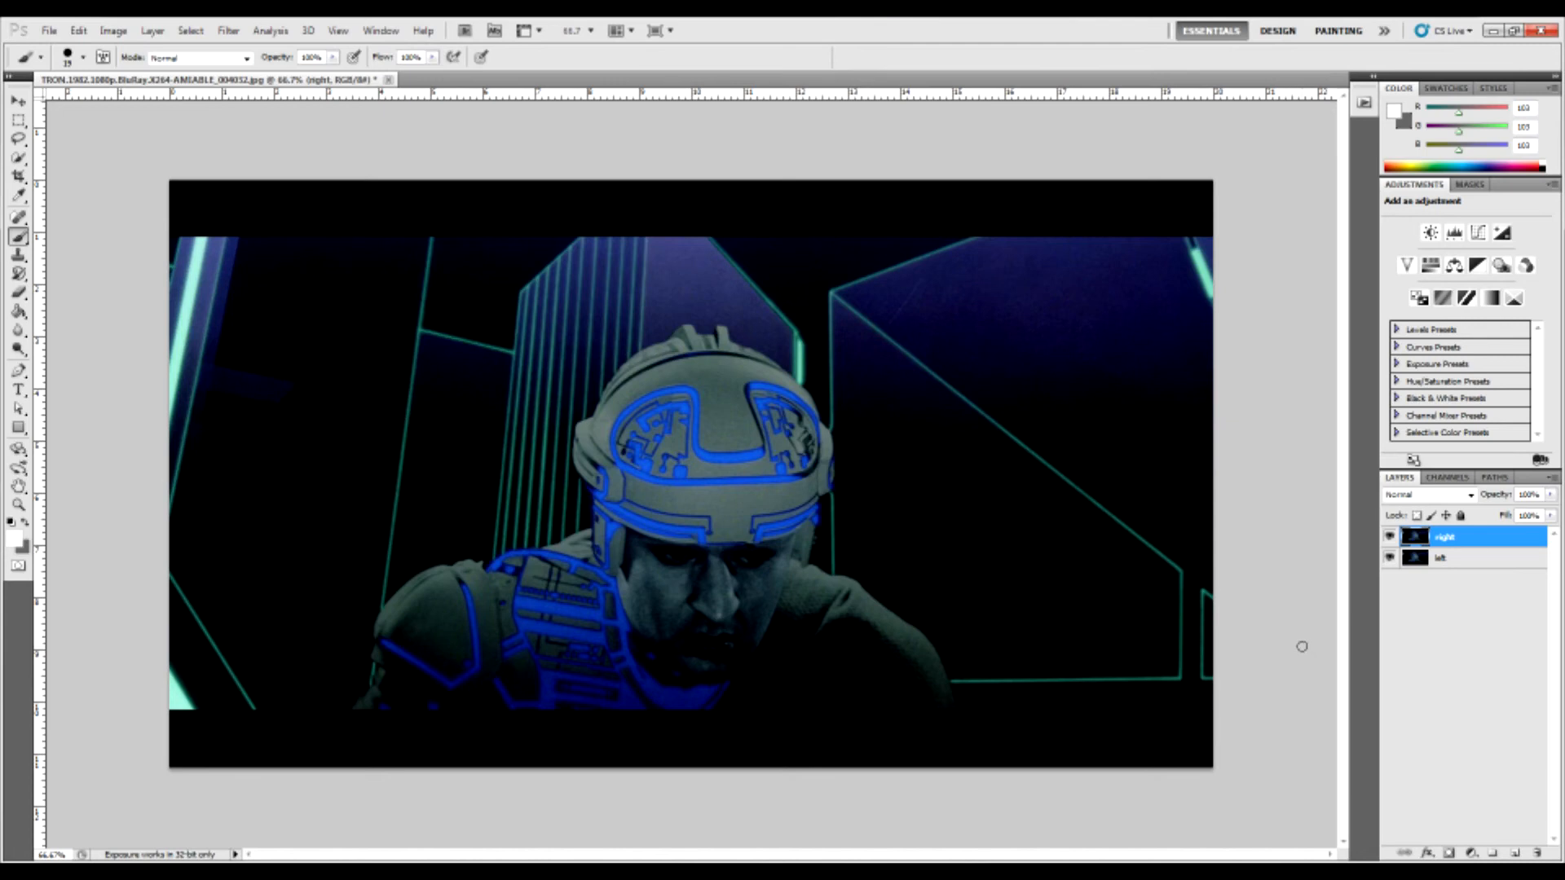
Copy the entire right layer and paste it into a new document of the same size
{"action": "key", "text": "ctrl+a"}
{"action": "left_click", "coordinate": [49, 30]}
{"action": "left_click", "coordinate": [45, 41]}
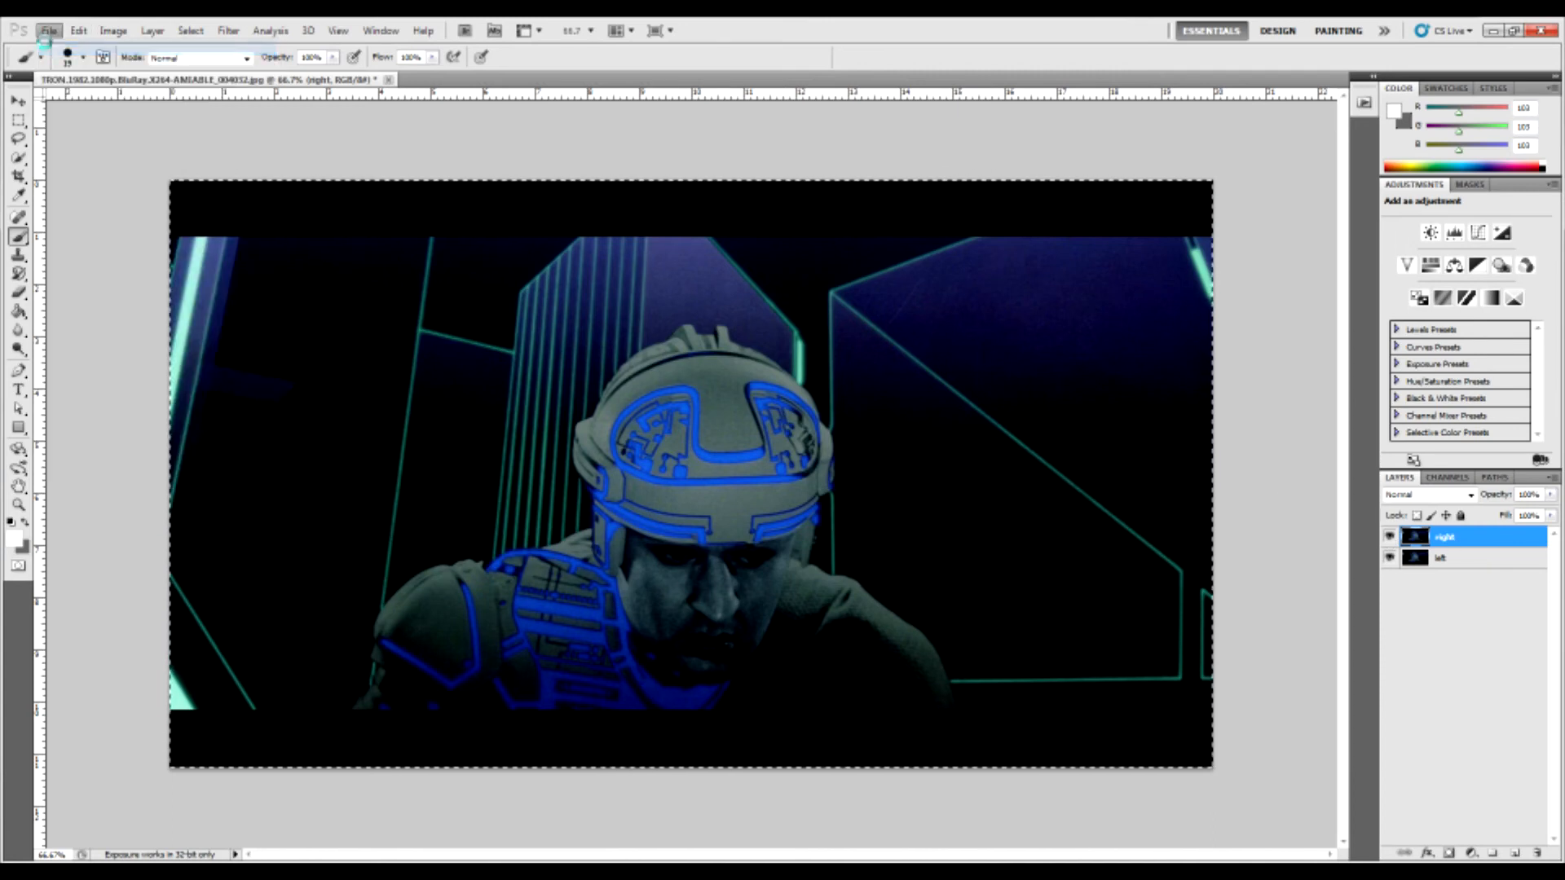
{"action": "left_click", "coordinate": [931, 249]}
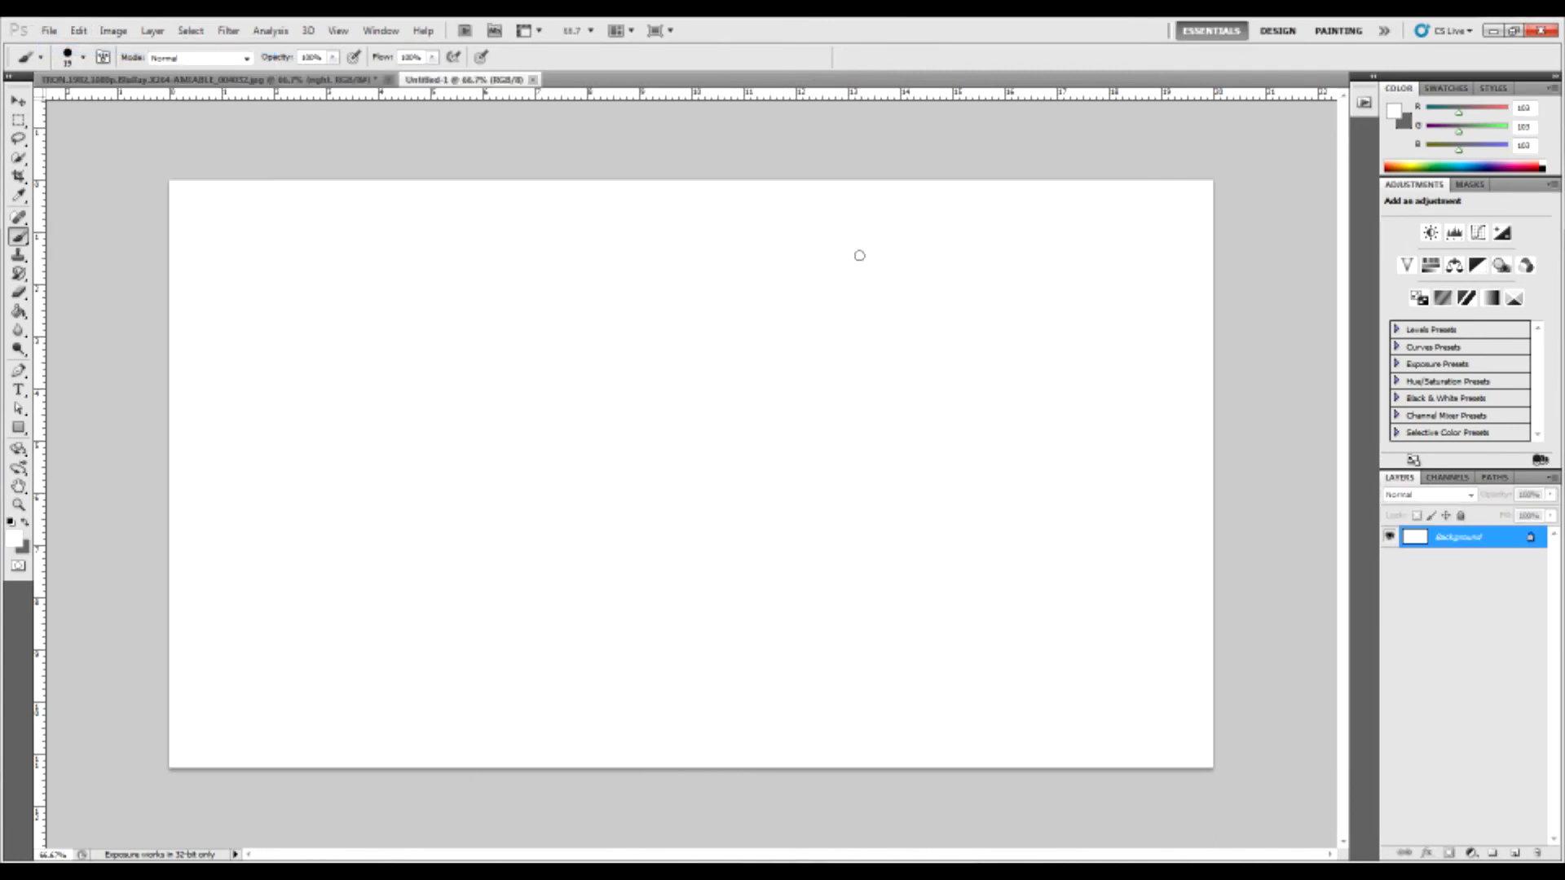
{"action": "key", "text": "ctrl+v"}
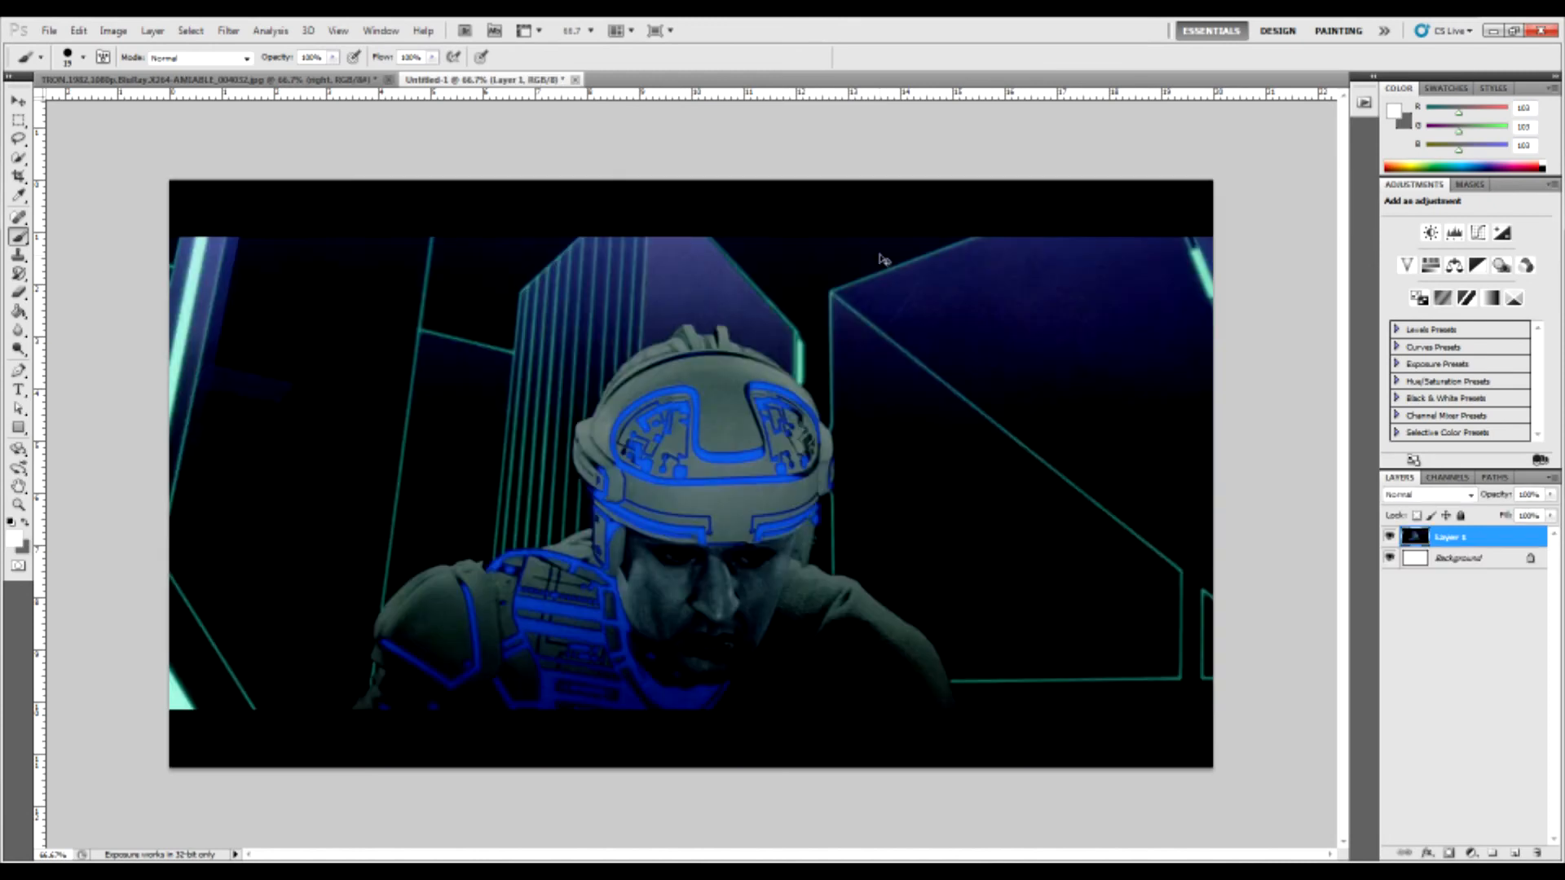
Copy the left layer of the Tron frame into the Red channel of the new document and turn on visibility of all RGB channels
{"action": "left_click", "coordinate": [235, 79]}
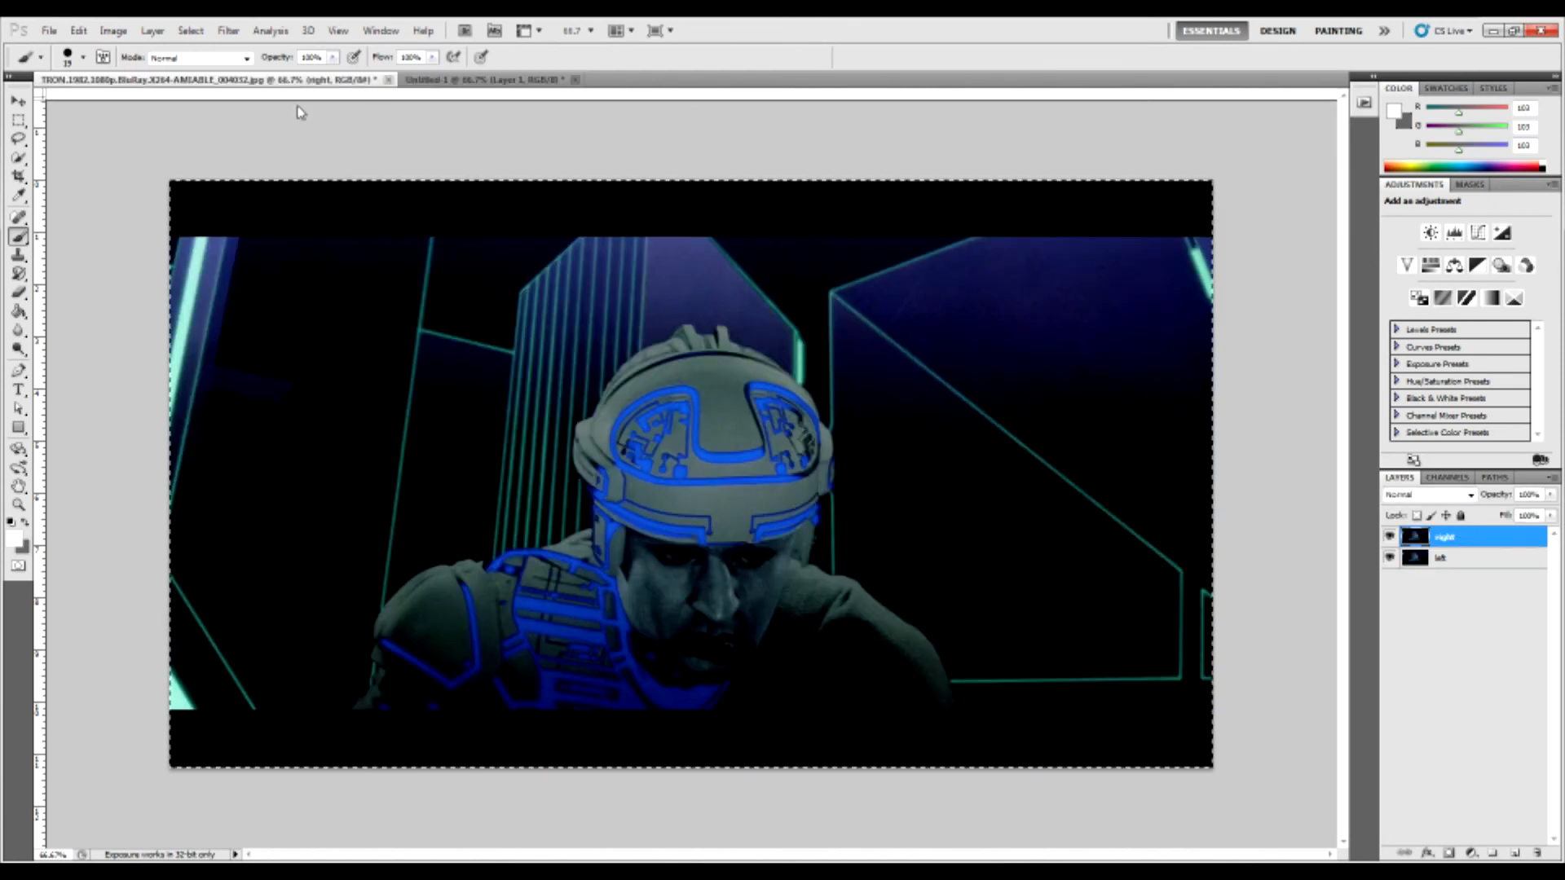
{"action": "left_click", "coordinate": [1445, 561]}
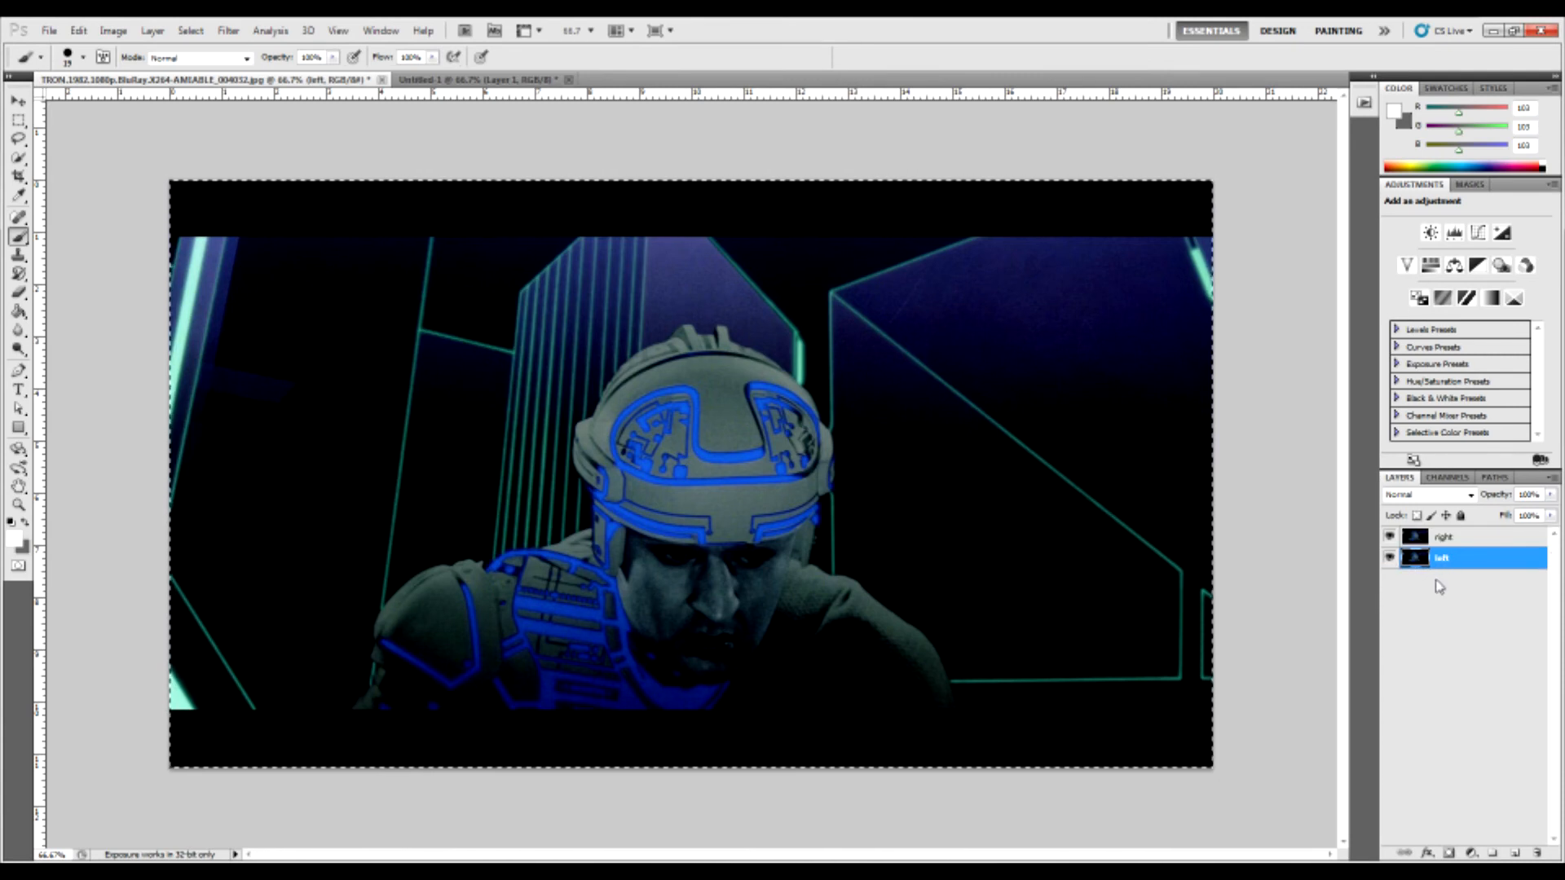
{"action": "left_click", "coordinate": [474, 81]}
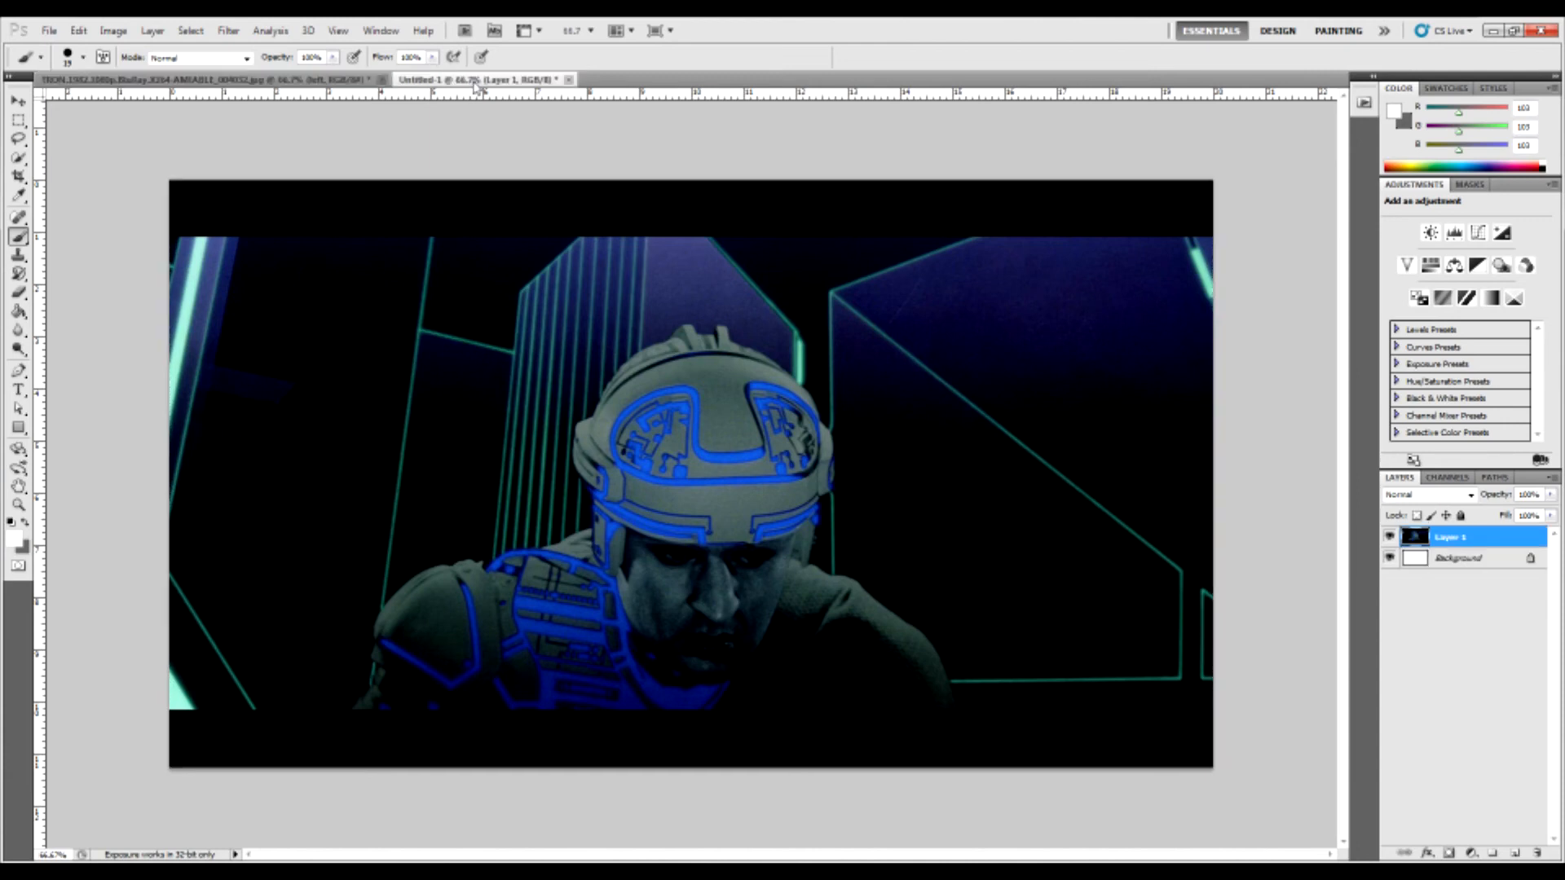
{"action": "left_click", "coordinate": [1449, 479]}
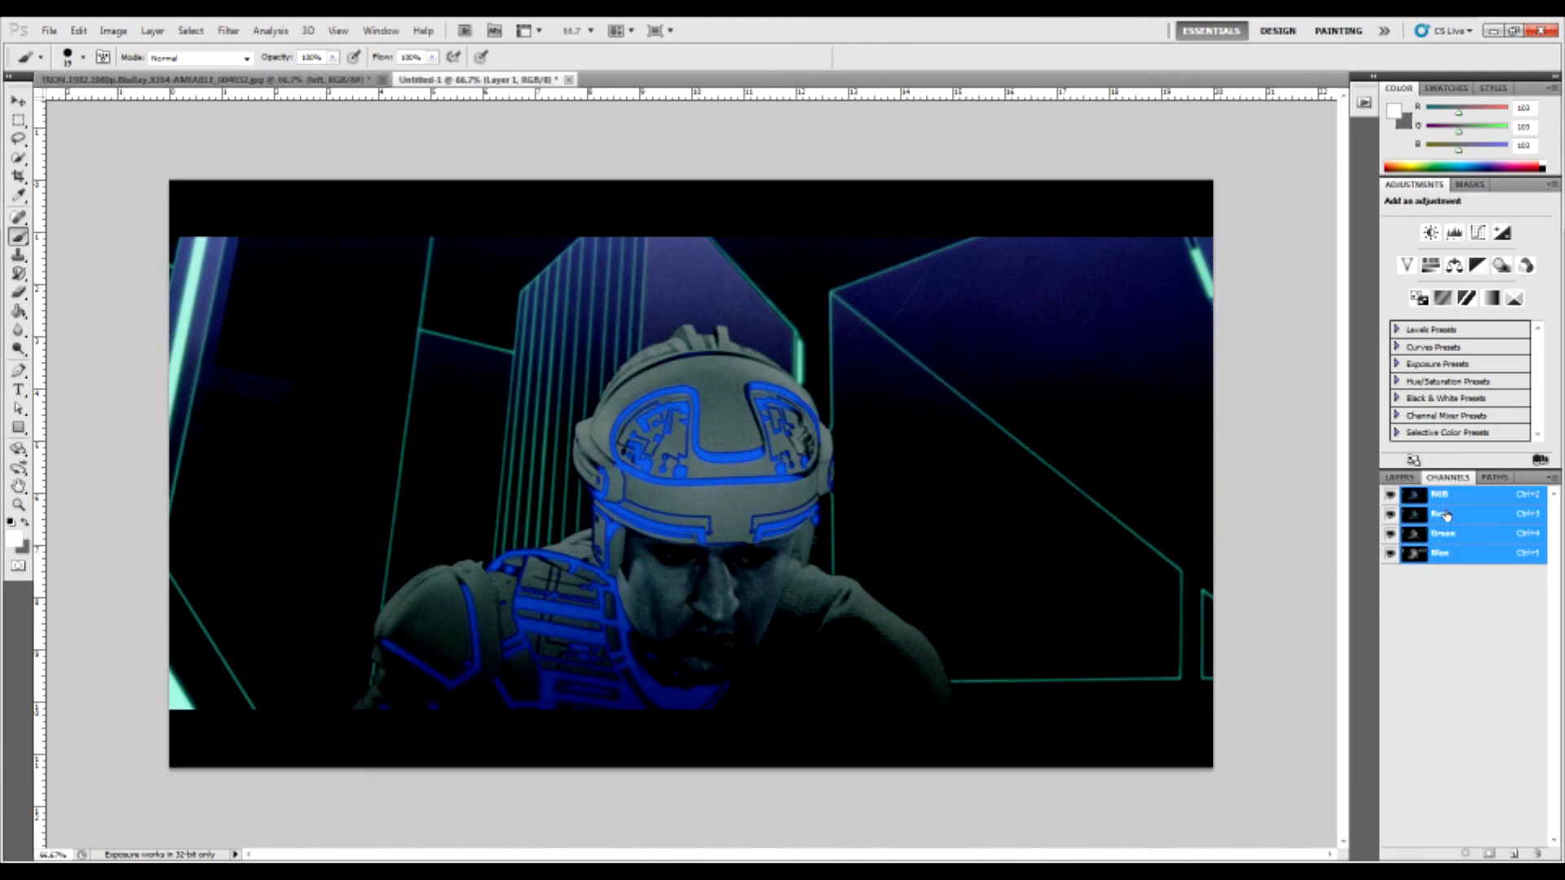
{"action": "left_click", "coordinate": [1439, 515]}
{"action": "key", "text": "ctrl+v"}
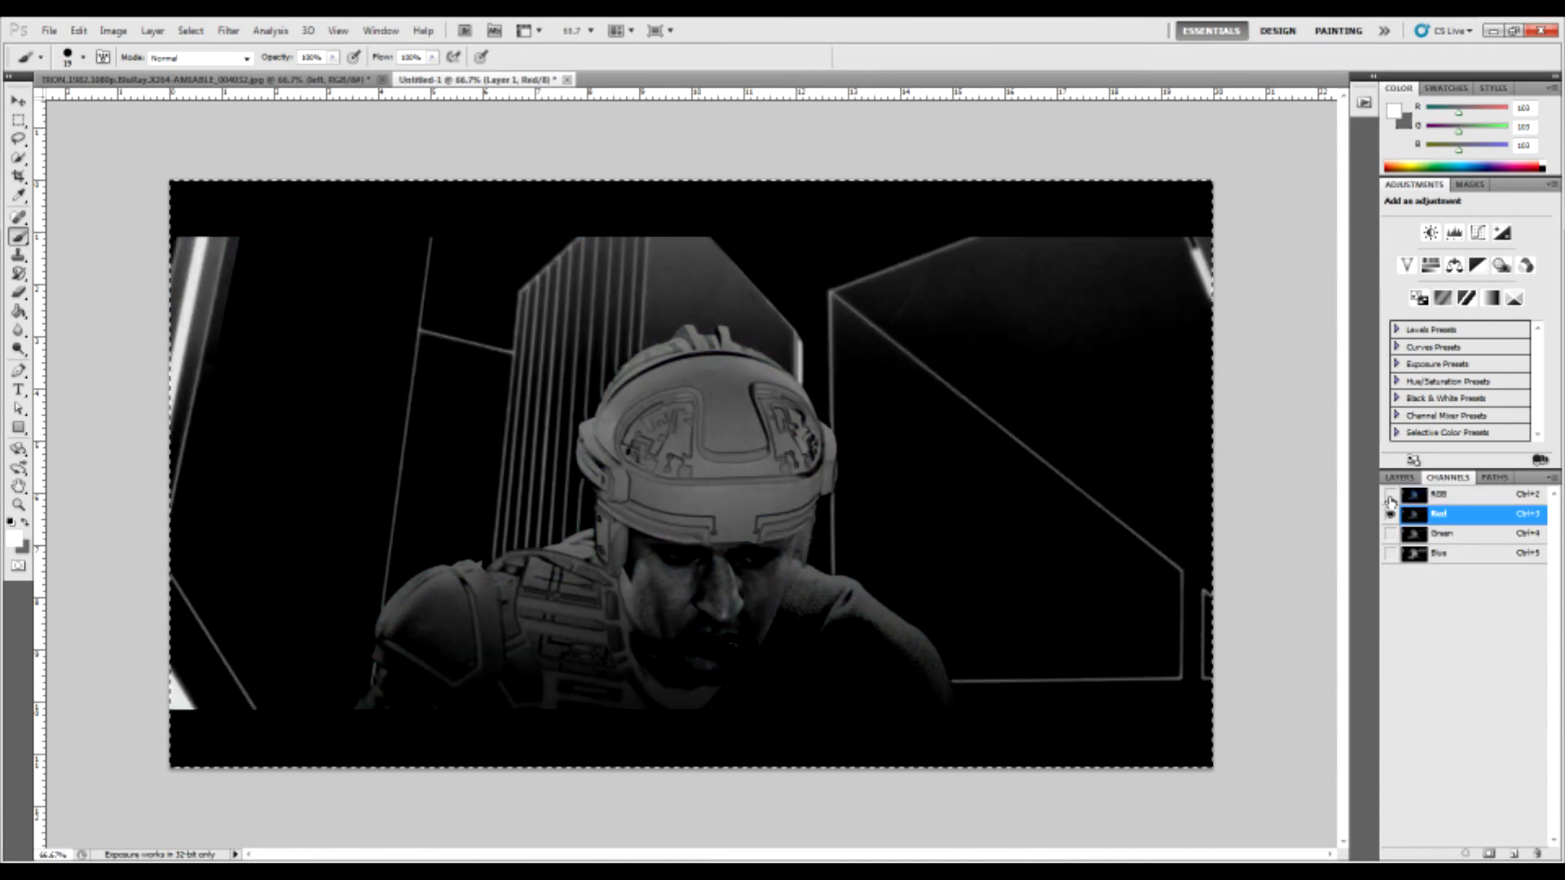
{"action": "left_click", "coordinate": [1391, 494]}
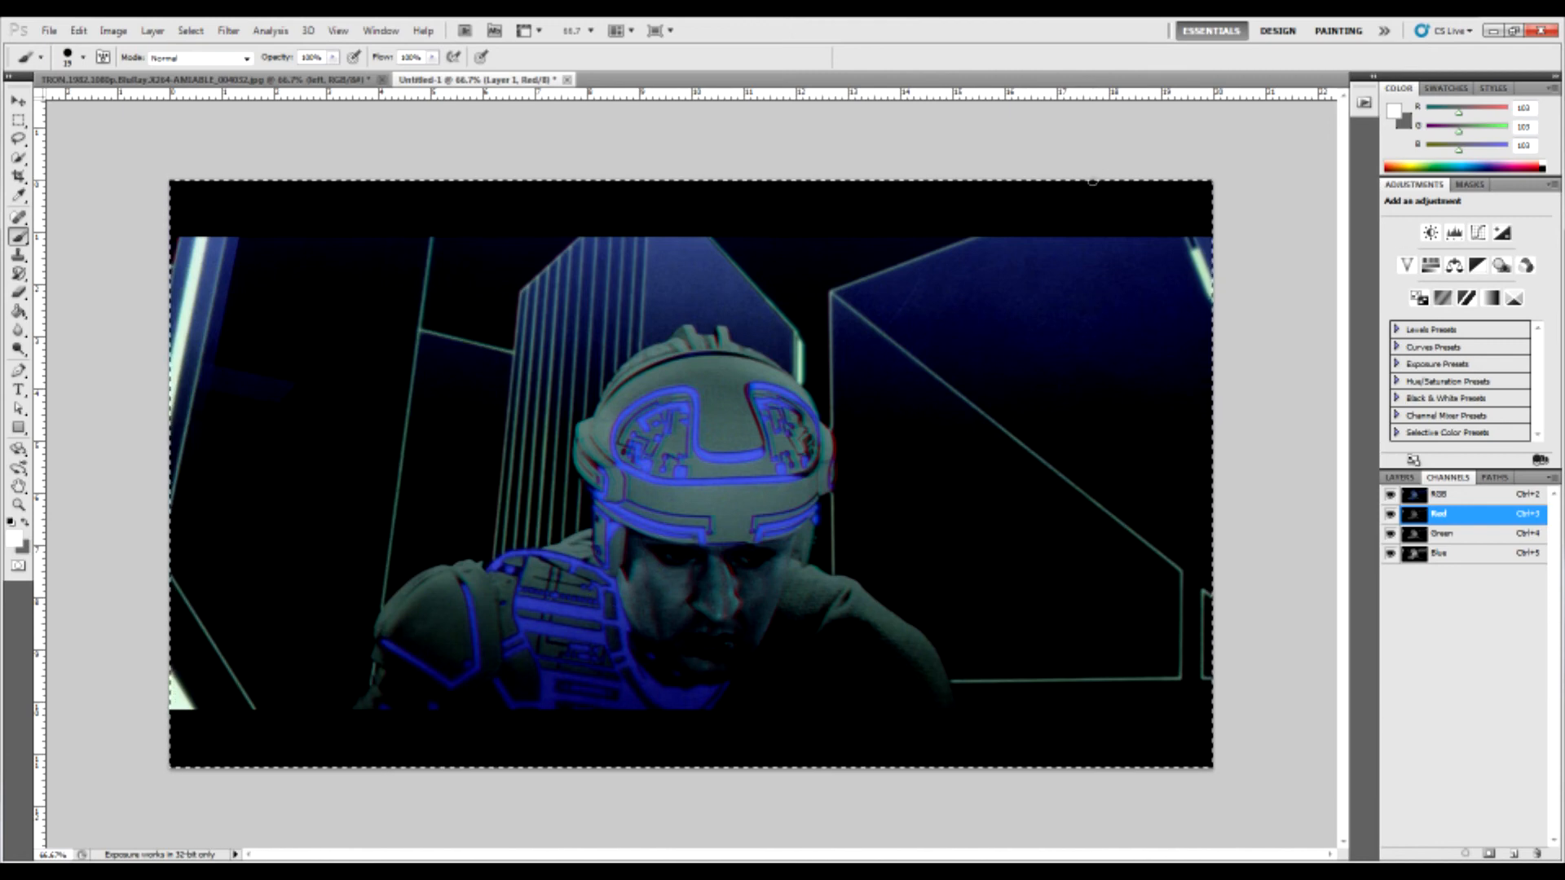
Switch to Nuke and flipbook the RotoPaint1 node for frames 1 to 53
{"action": "left_click", "coordinate": [1490, 34]}
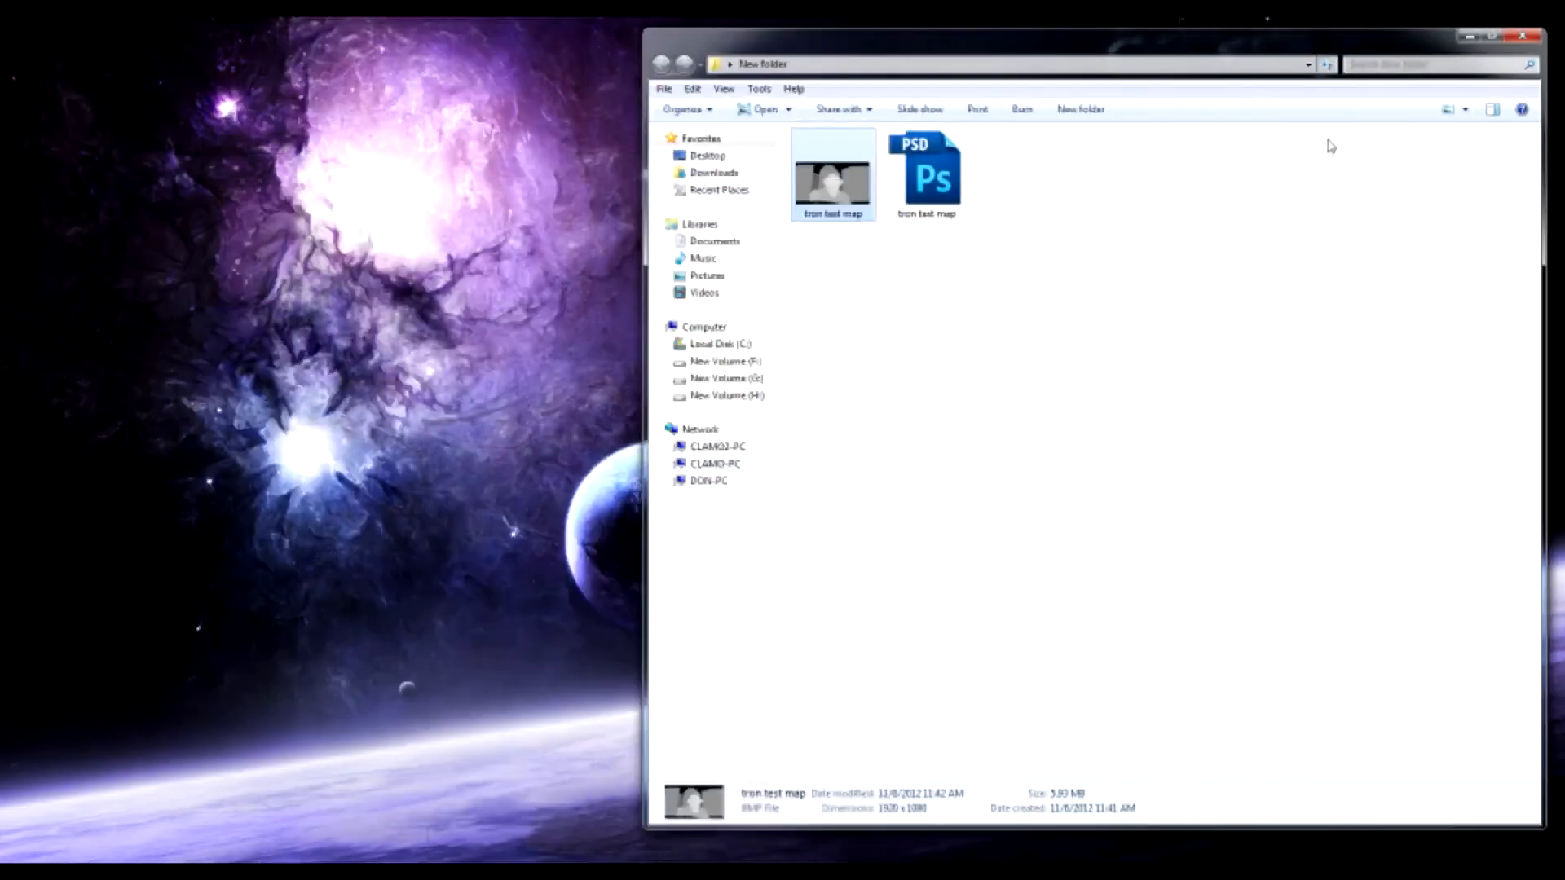
{"action": "left_click", "coordinate": [1469, 36]}
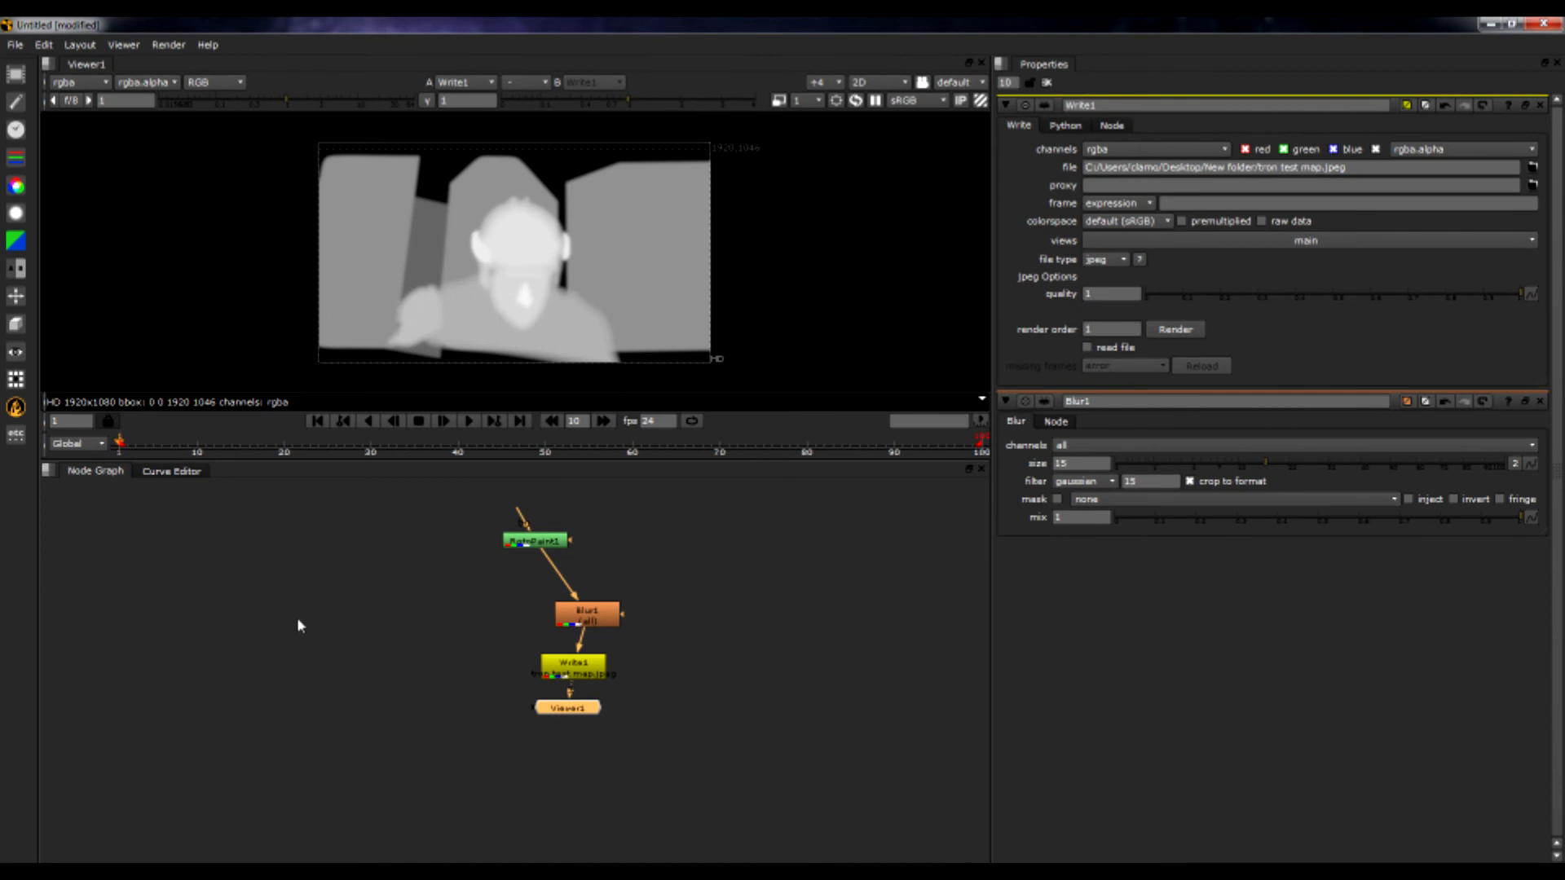
{"action": "left_click", "coordinate": [541, 543]}
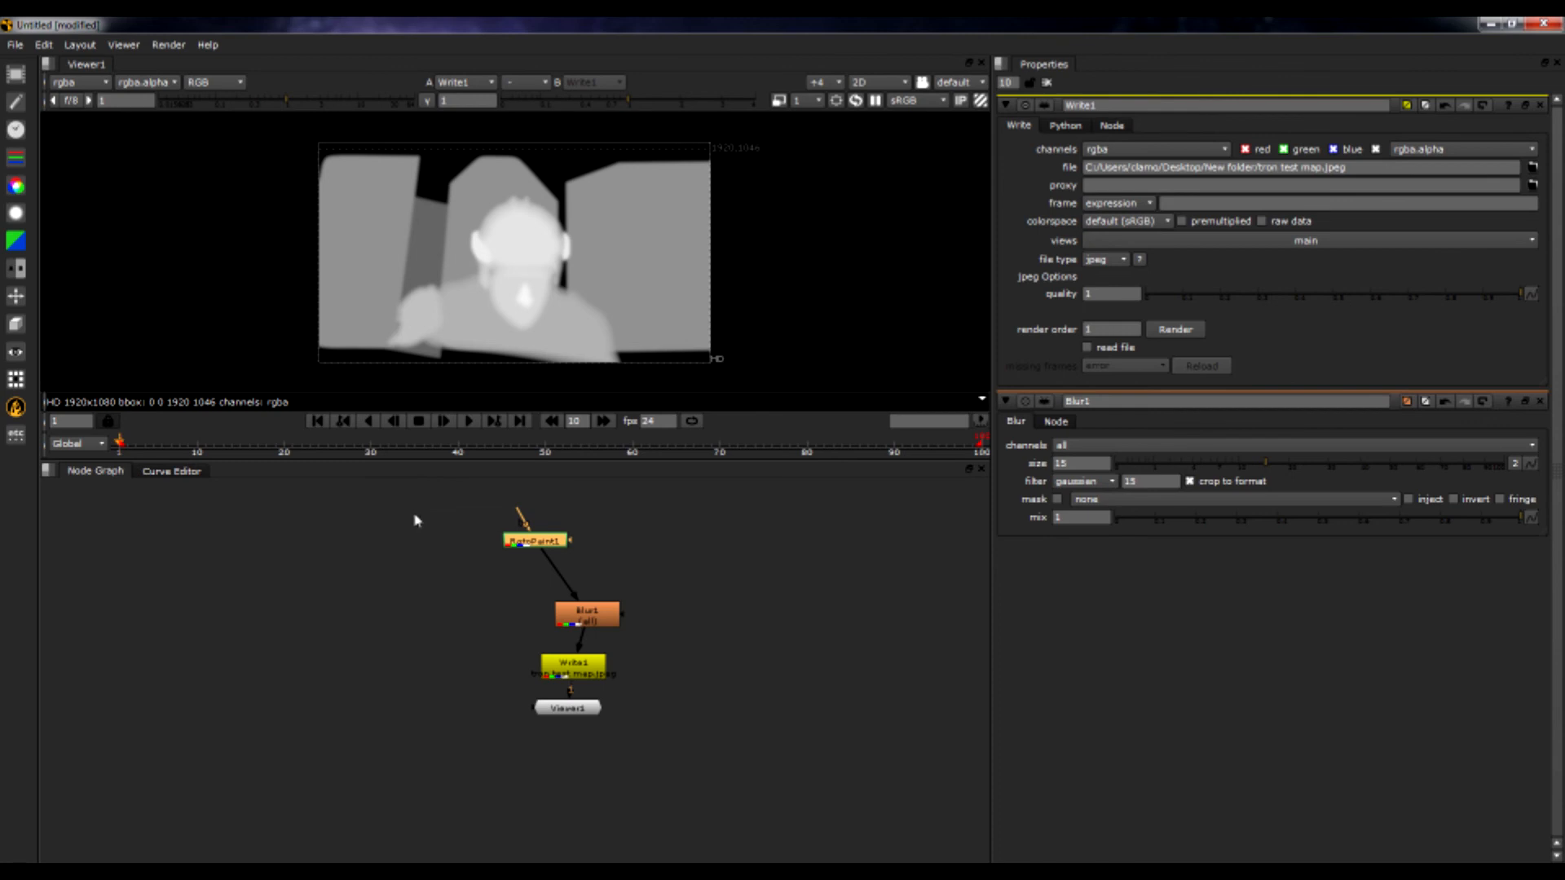
{"action": "left_click", "coordinate": [169, 46]}
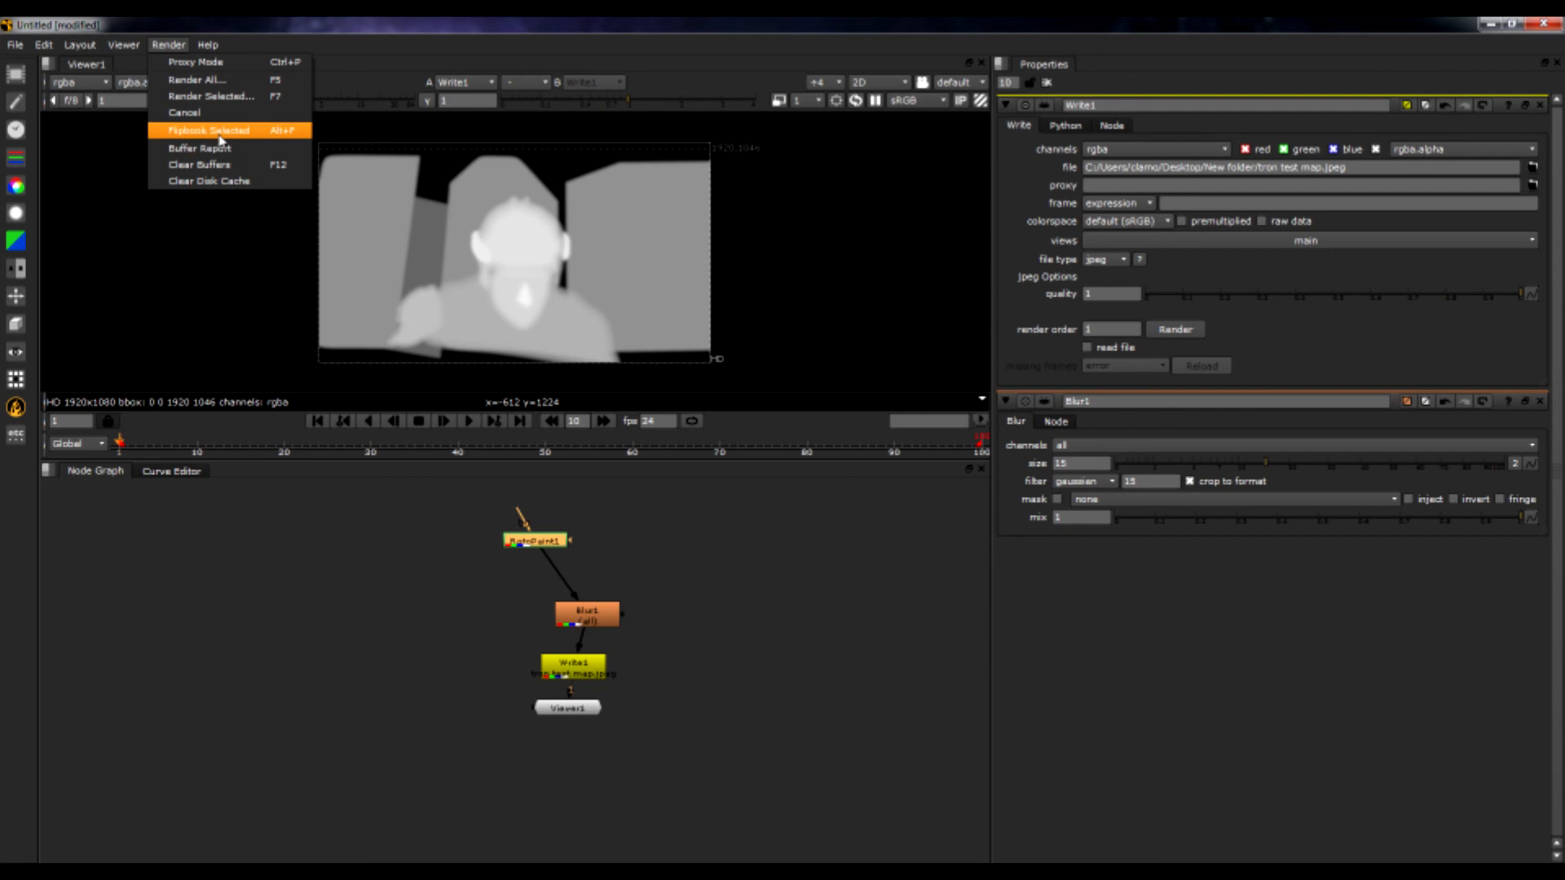
{"action": "left_click", "coordinate": [261, 132]}
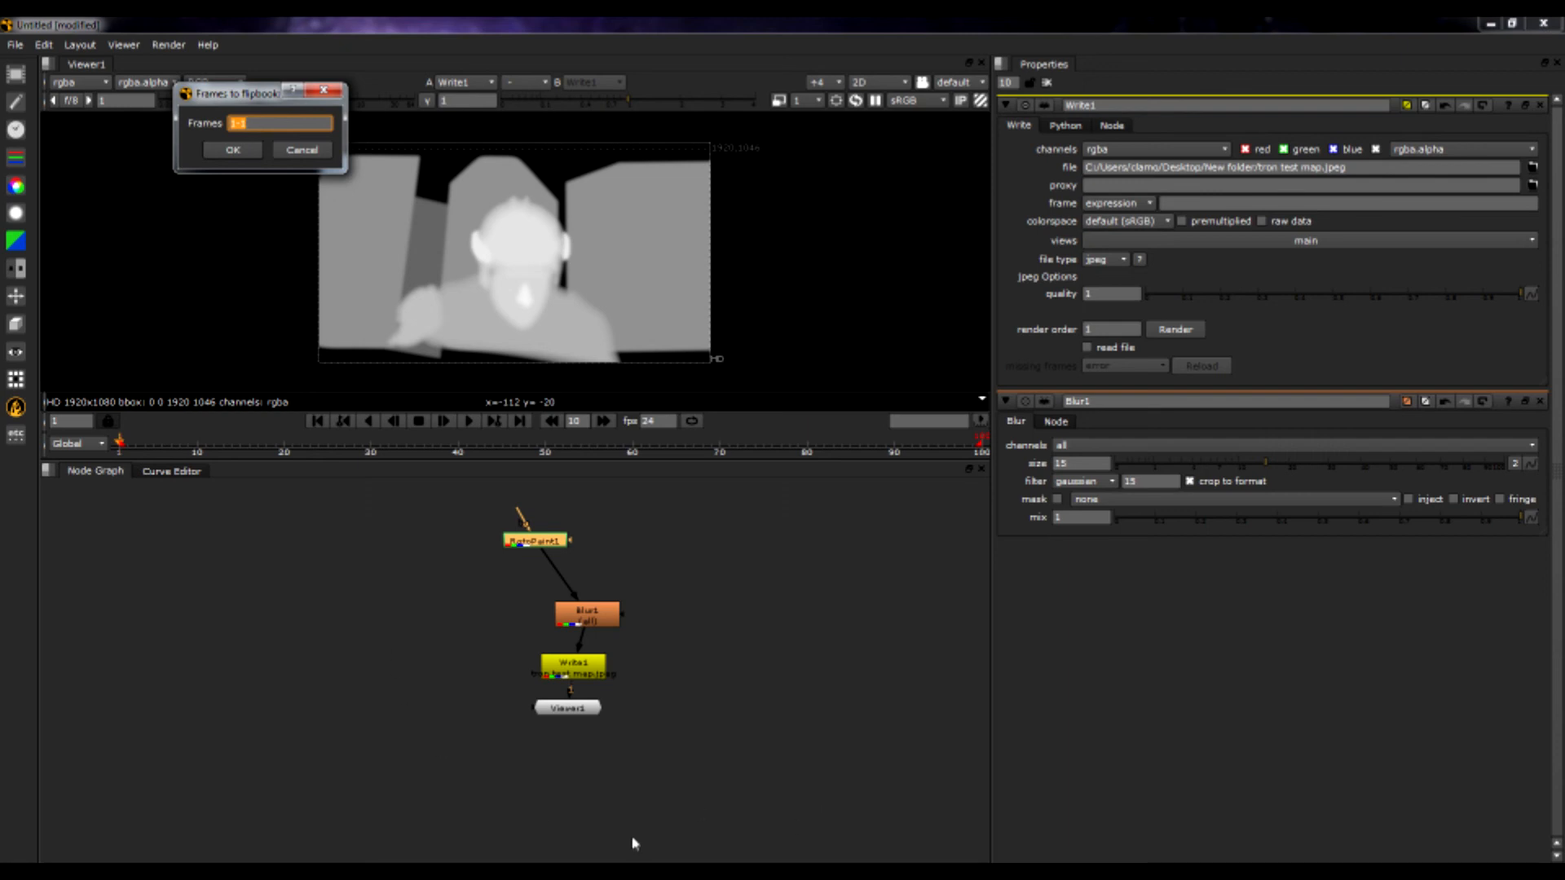
{"action": "left_click", "coordinate": [634, 870]}
{"action": "type", "text": "1"}
{"action": "left_click", "coordinate": [236, 154]}
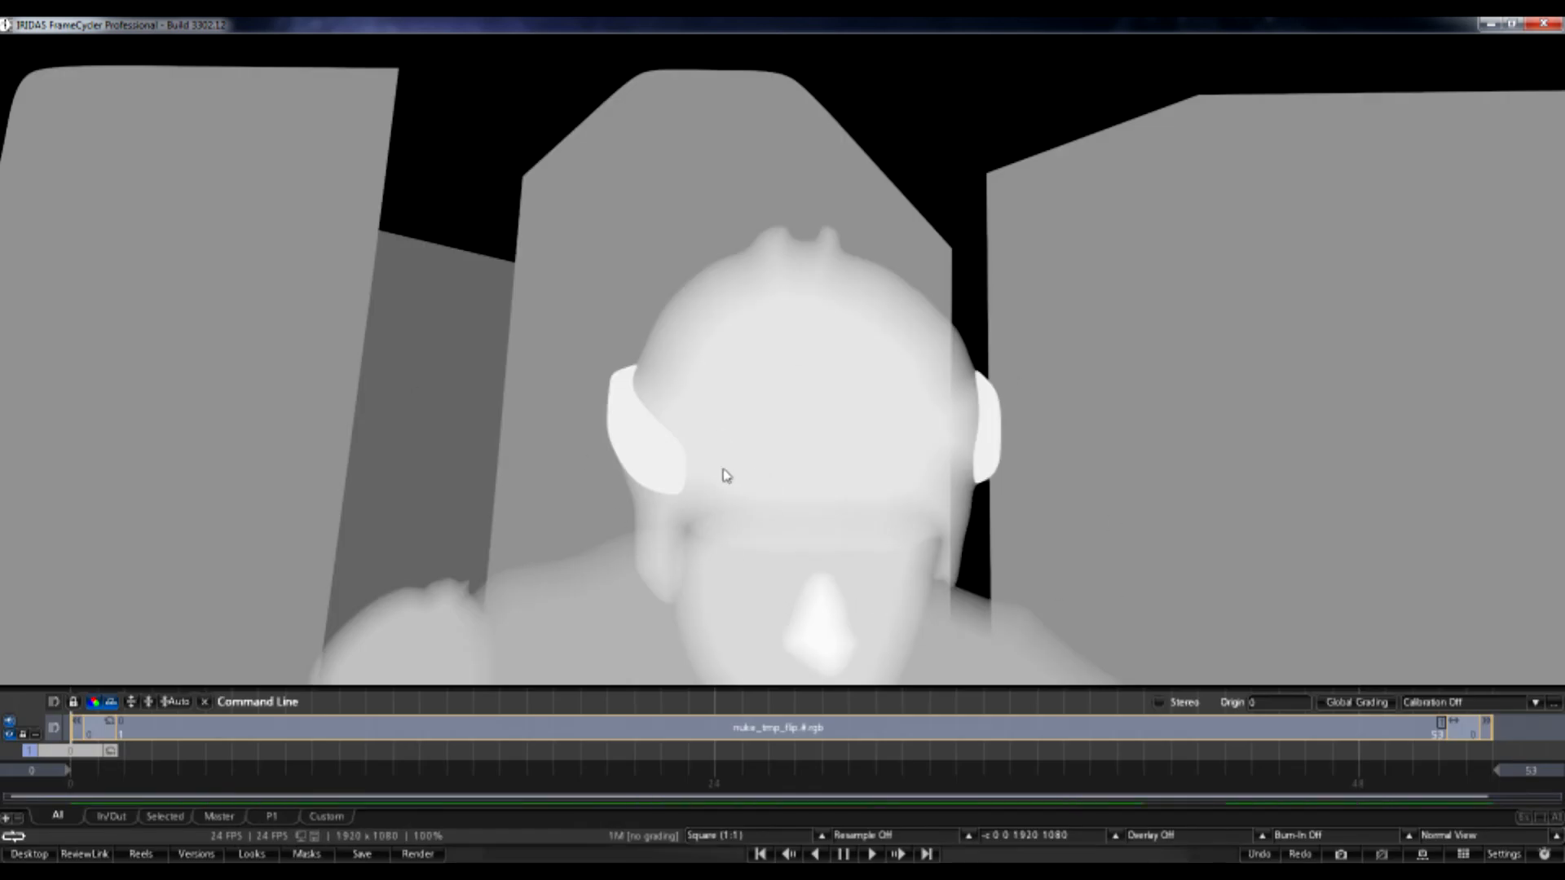
Review the frame sequence converters in the render settings, then choose IRIDAS Native QT output with Apple Uncompressed 8-bit RGB video
{"action": "left_click", "coordinate": [417, 854]}
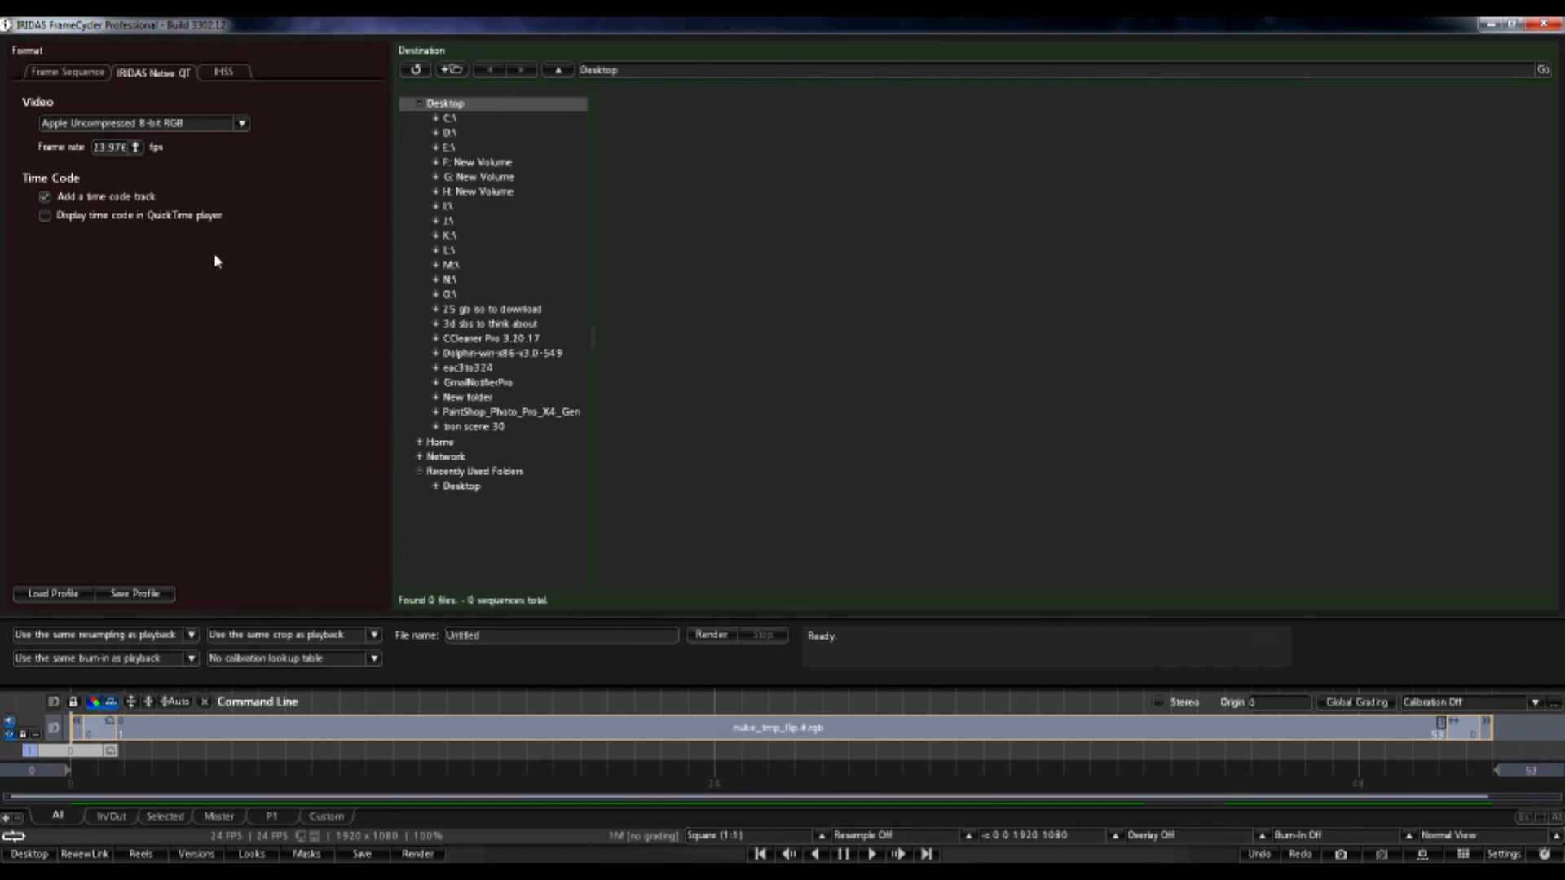
{"action": "left_click", "coordinate": [61, 73]}
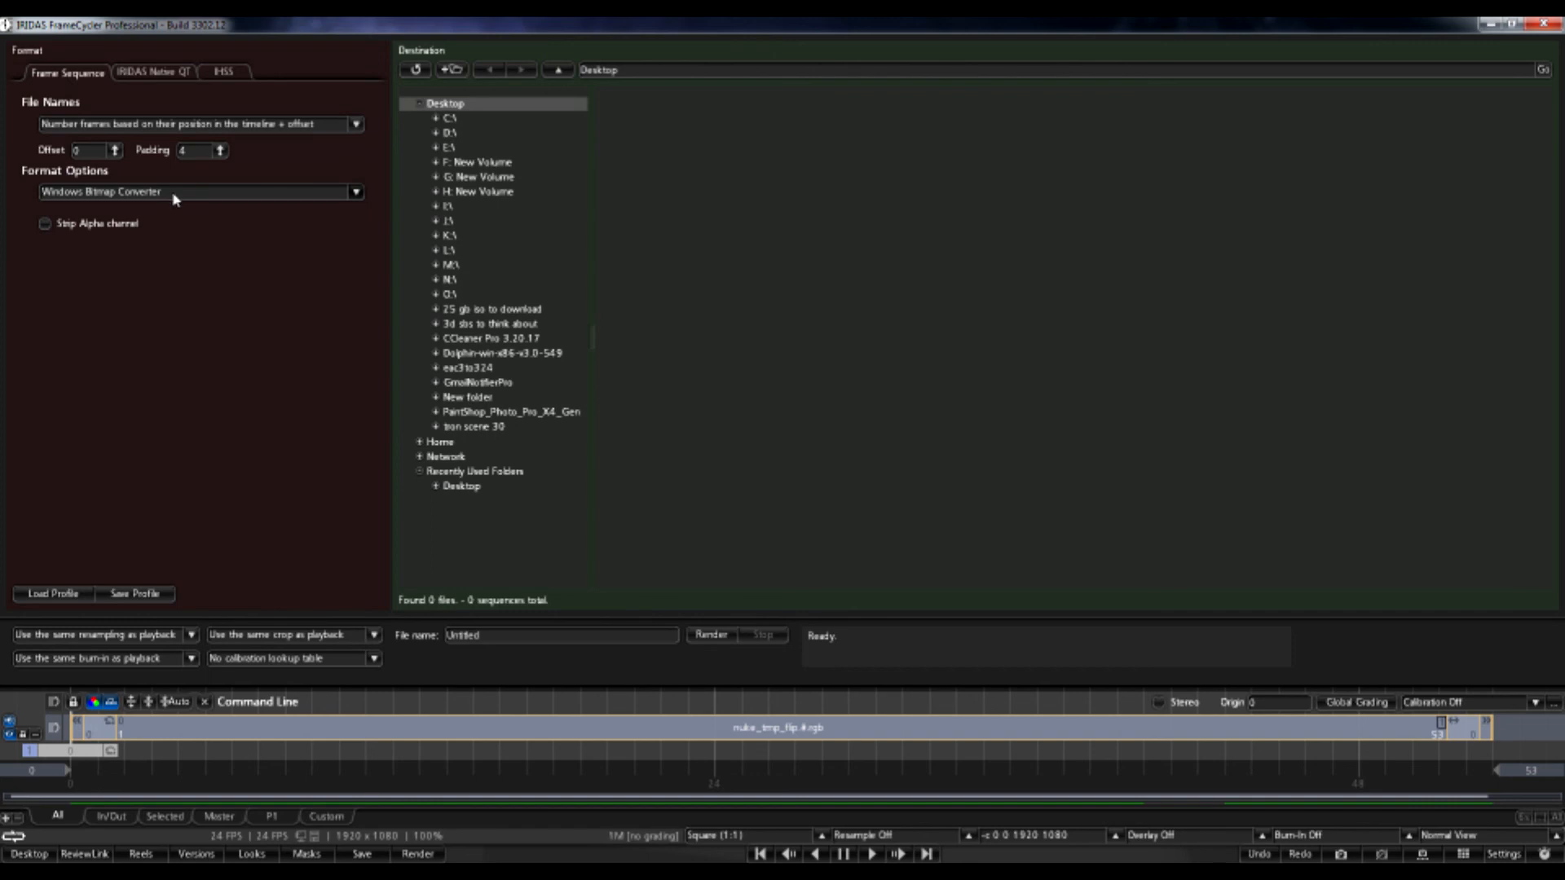
{"action": "left_click", "coordinate": [357, 193]}
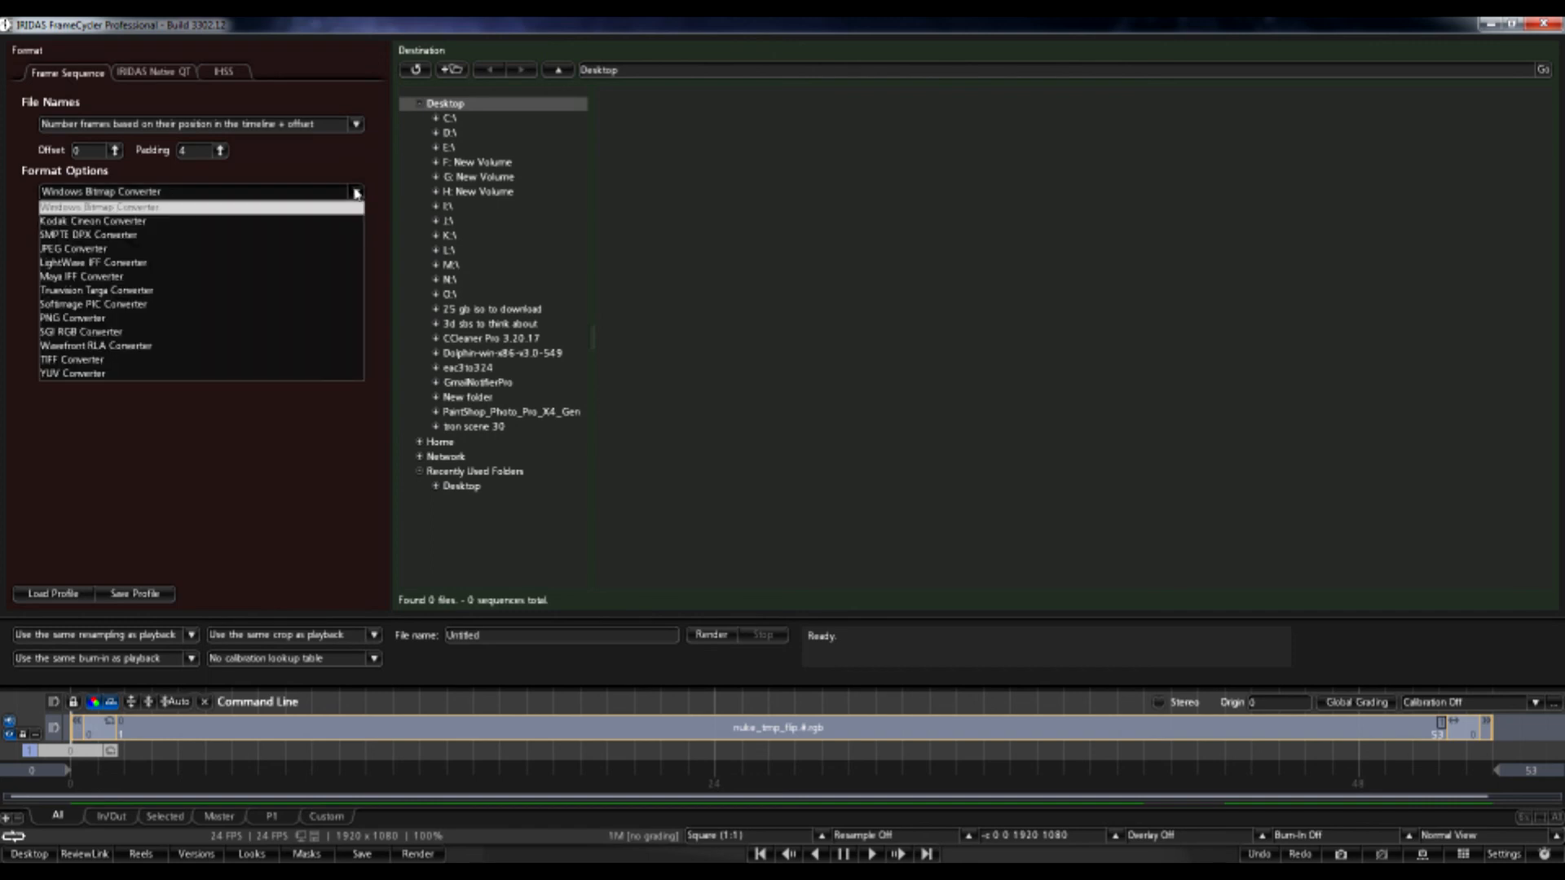
{"action": "left_click", "coordinate": [356, 192]}
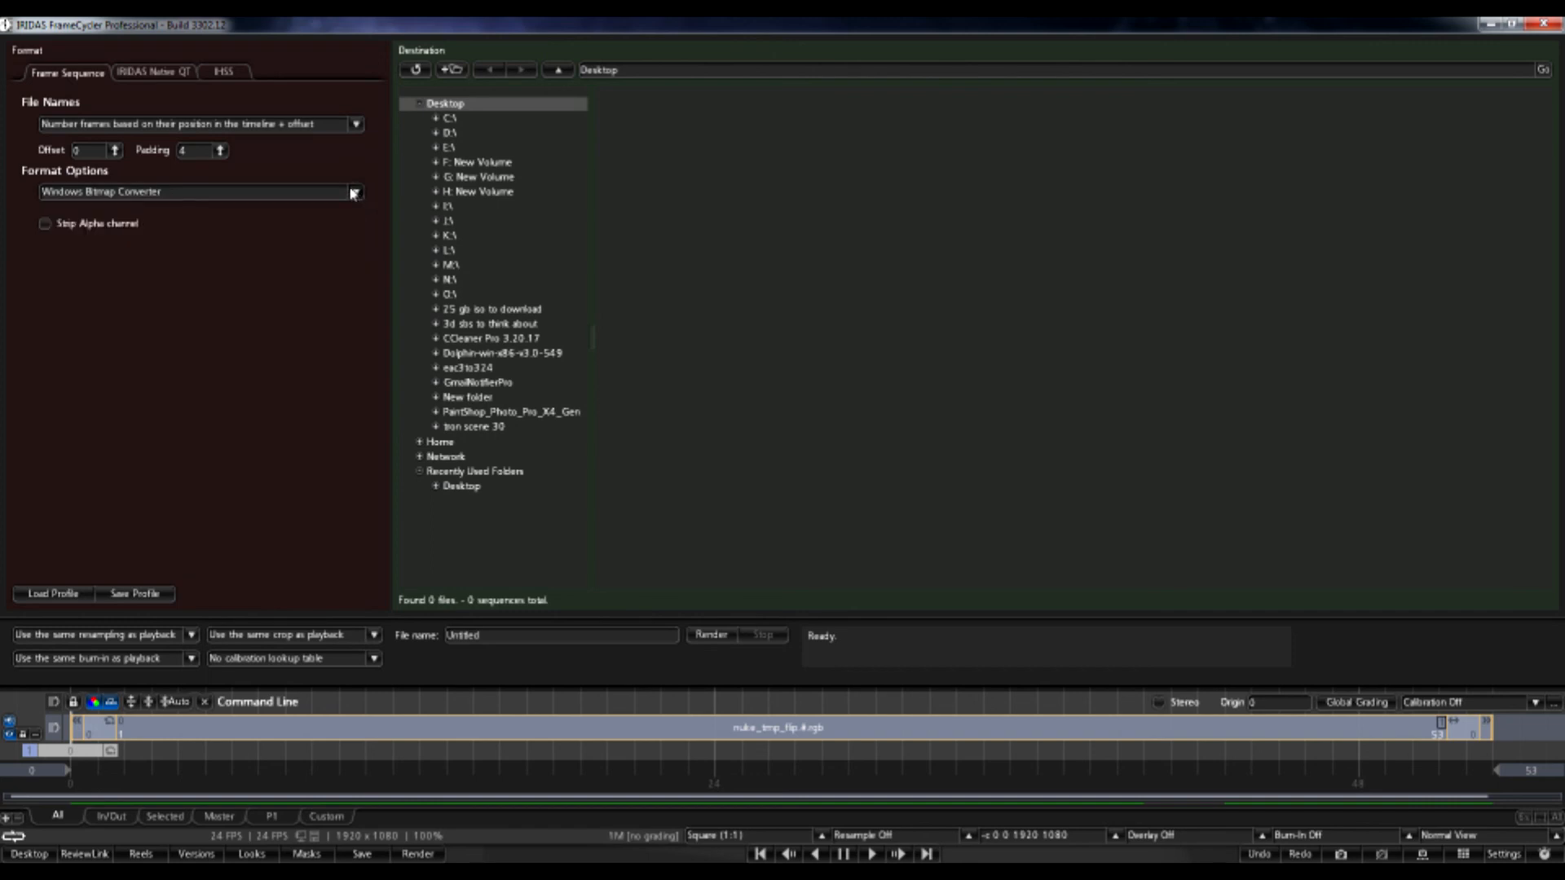
{"action": "left_click", "coordinate": [154, 74]}
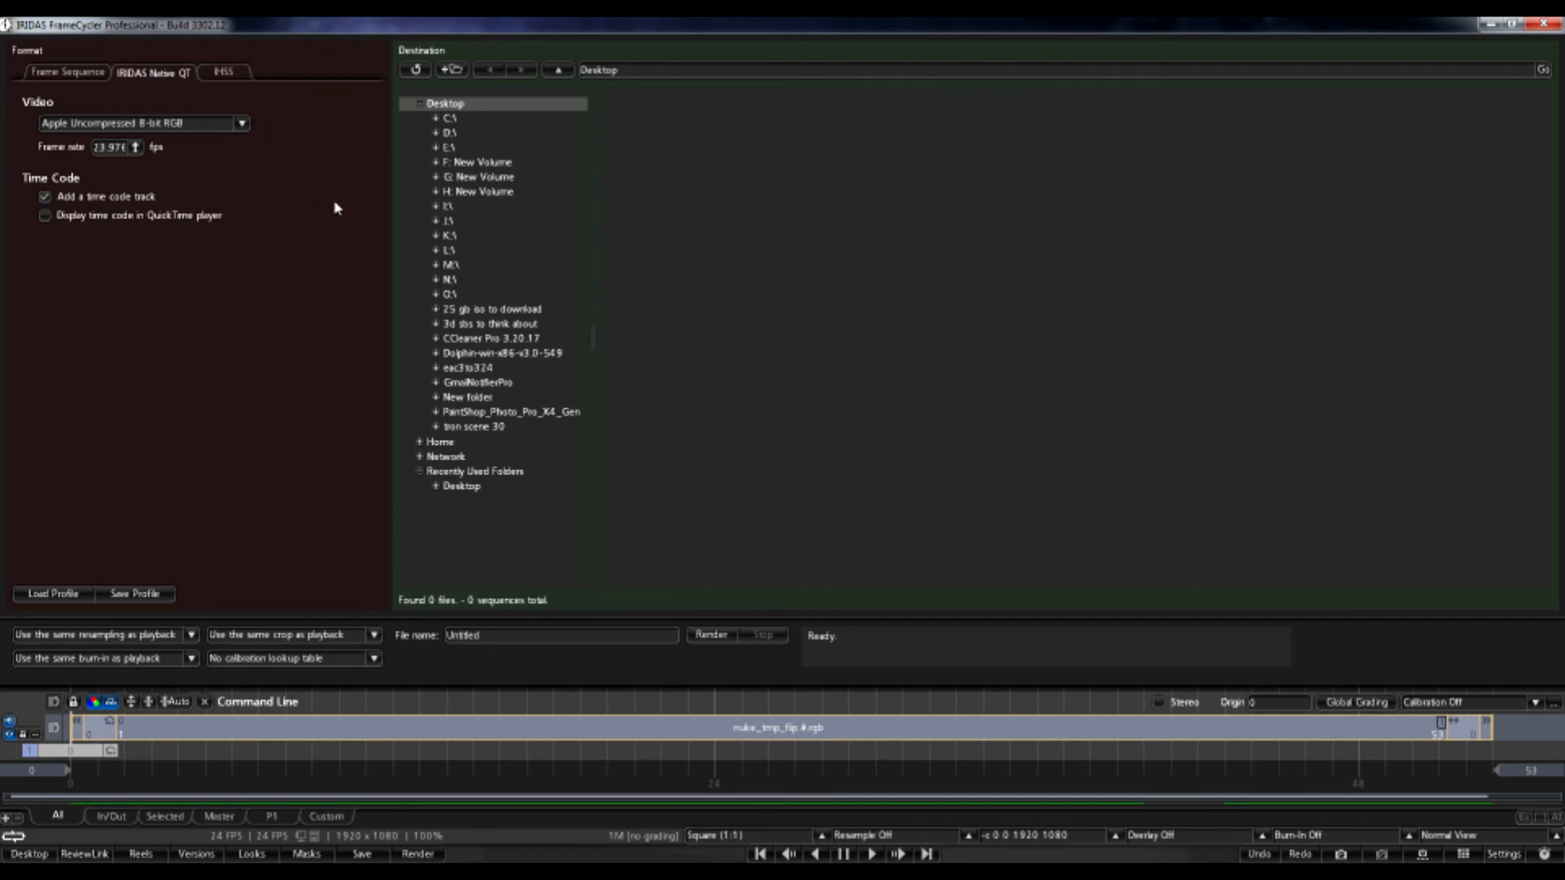
{"action": "left_click", "coordinate": [241, 124]}
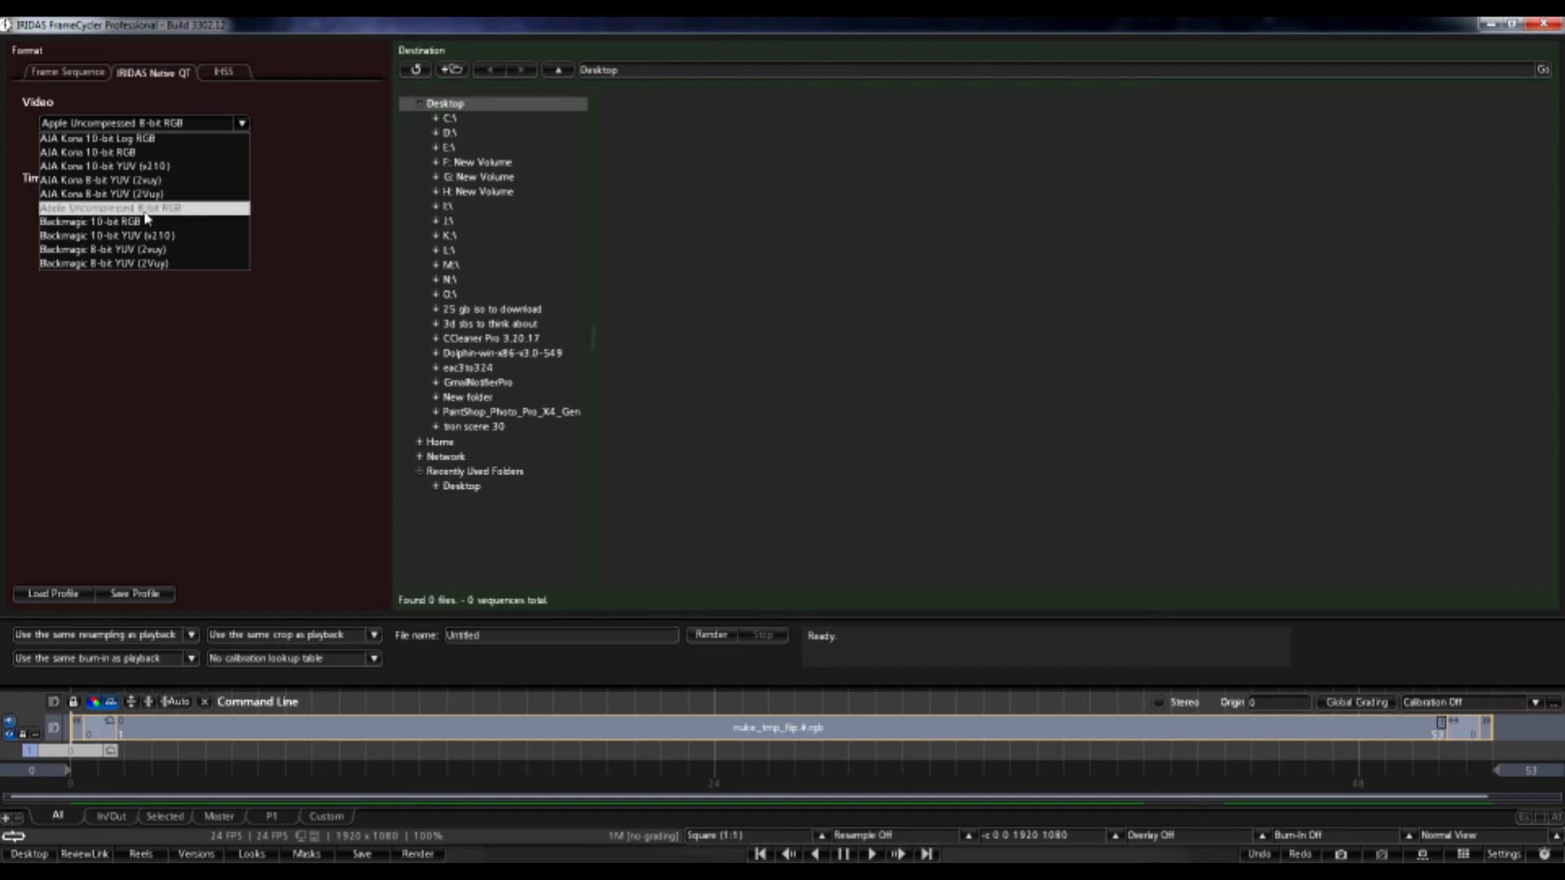
{"action": "left_click", "coordinate": [285, 189]}
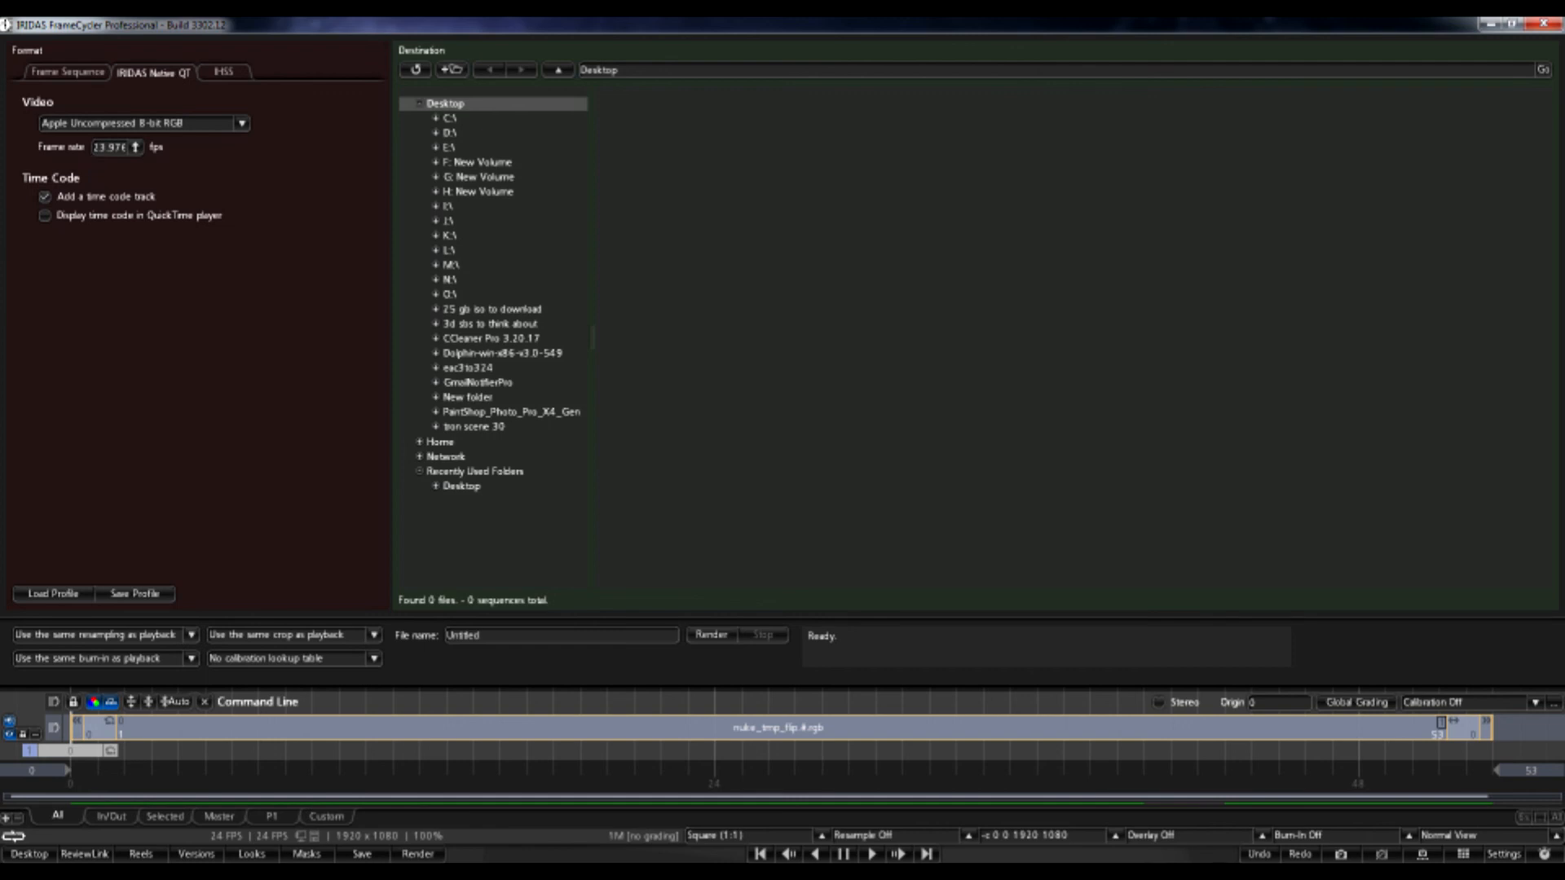
Render the flipbook clip under the file name Untitled into New folder on the Desktop
{"action": "left_click", "coordinate": [482, 635]}
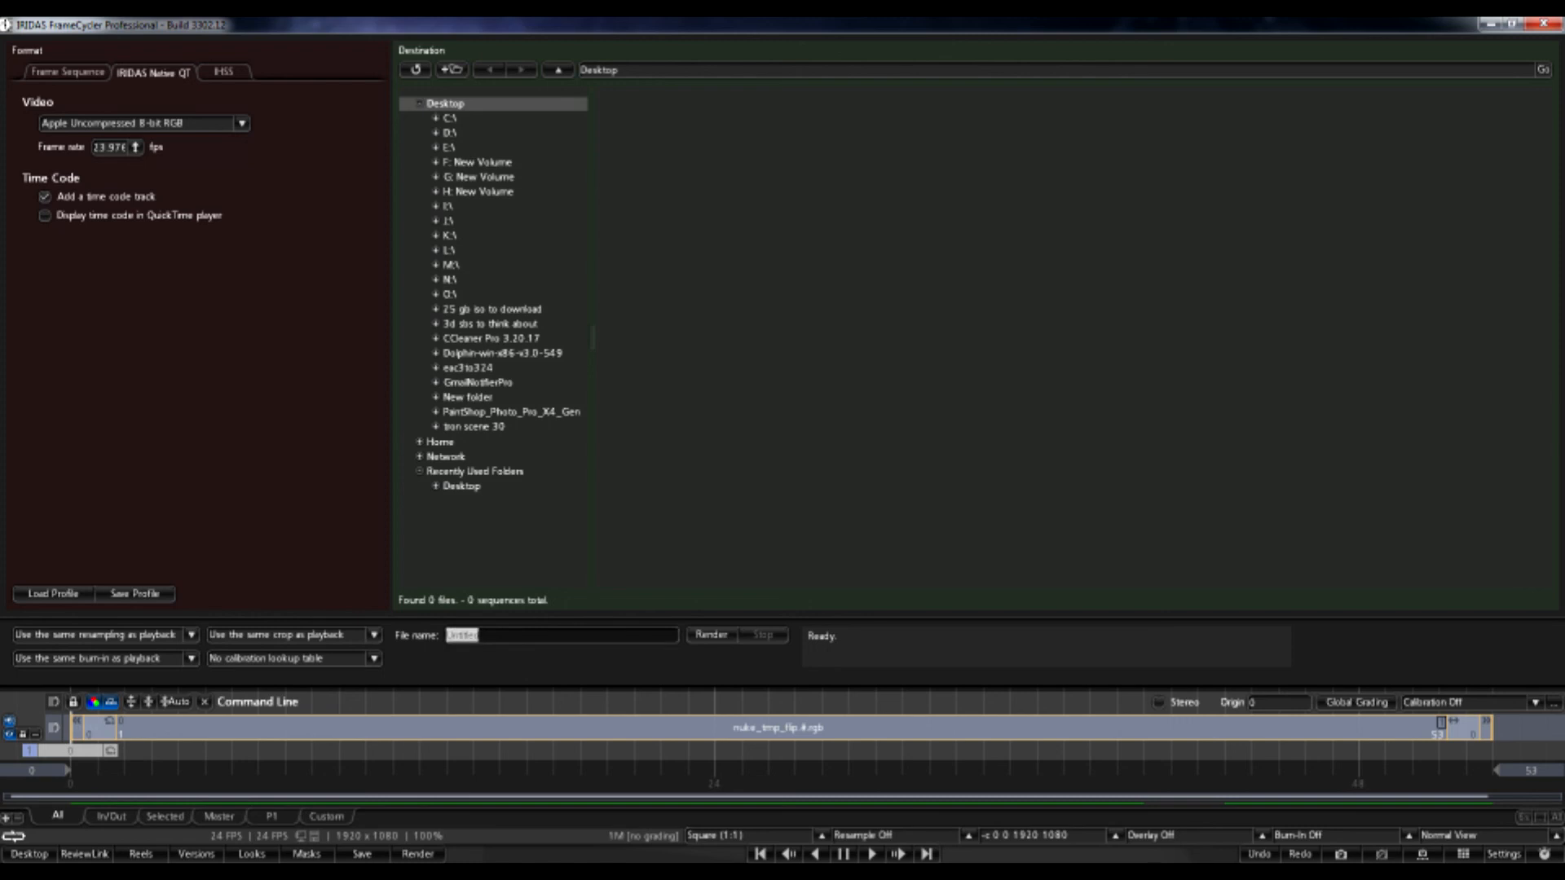
{"action": "left_click", "coordinate": [482, 634]}
{"action": "left_click", "coordinate": [449, 105]}
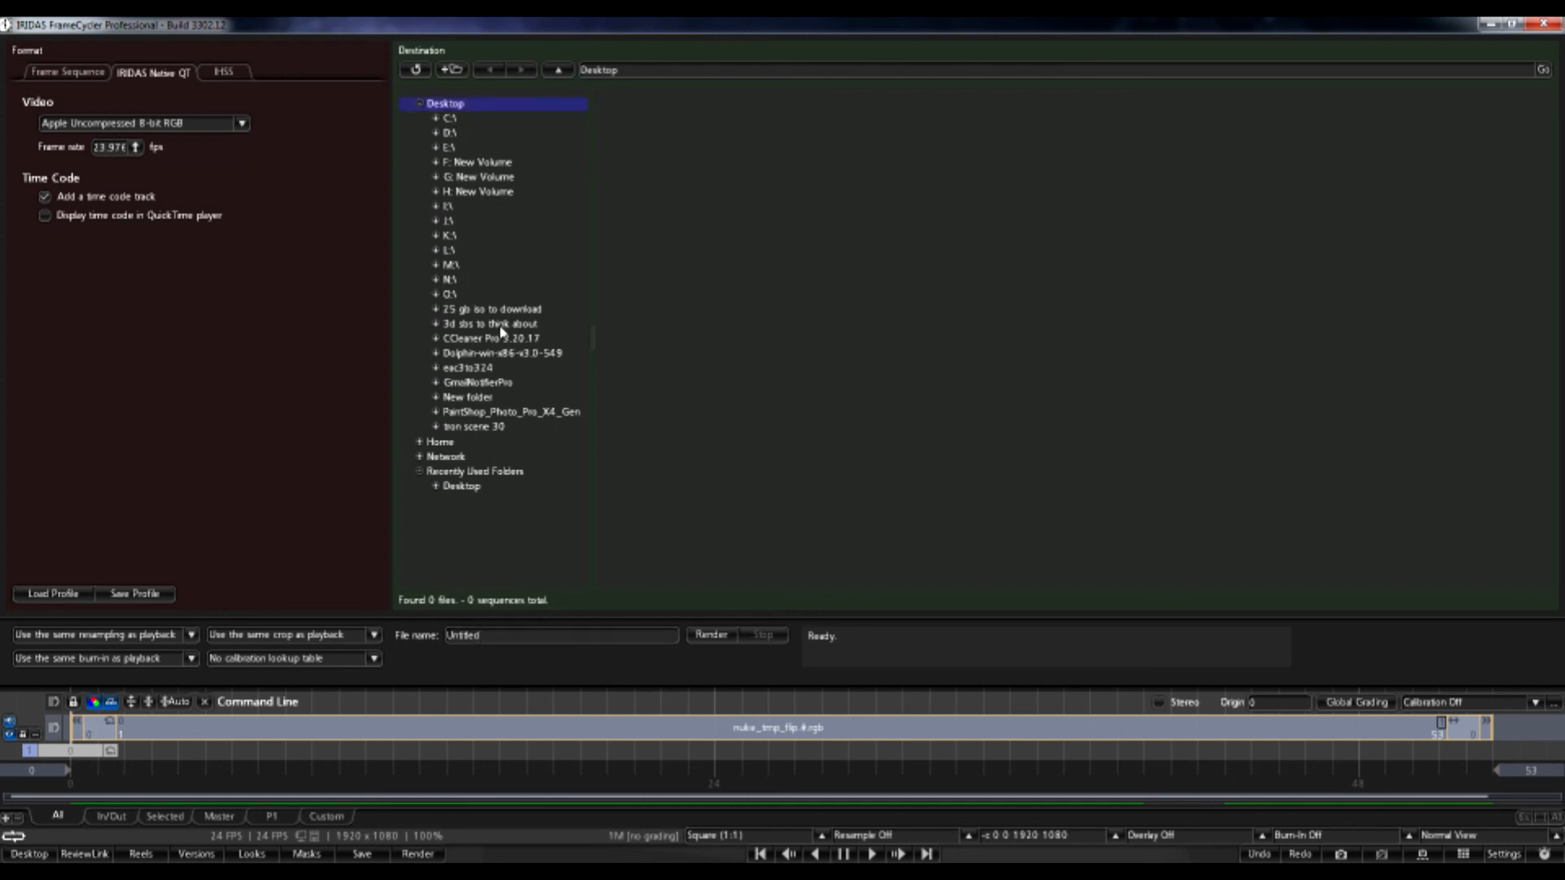
{"action": "left_click", "coordinate": [480, 398]}
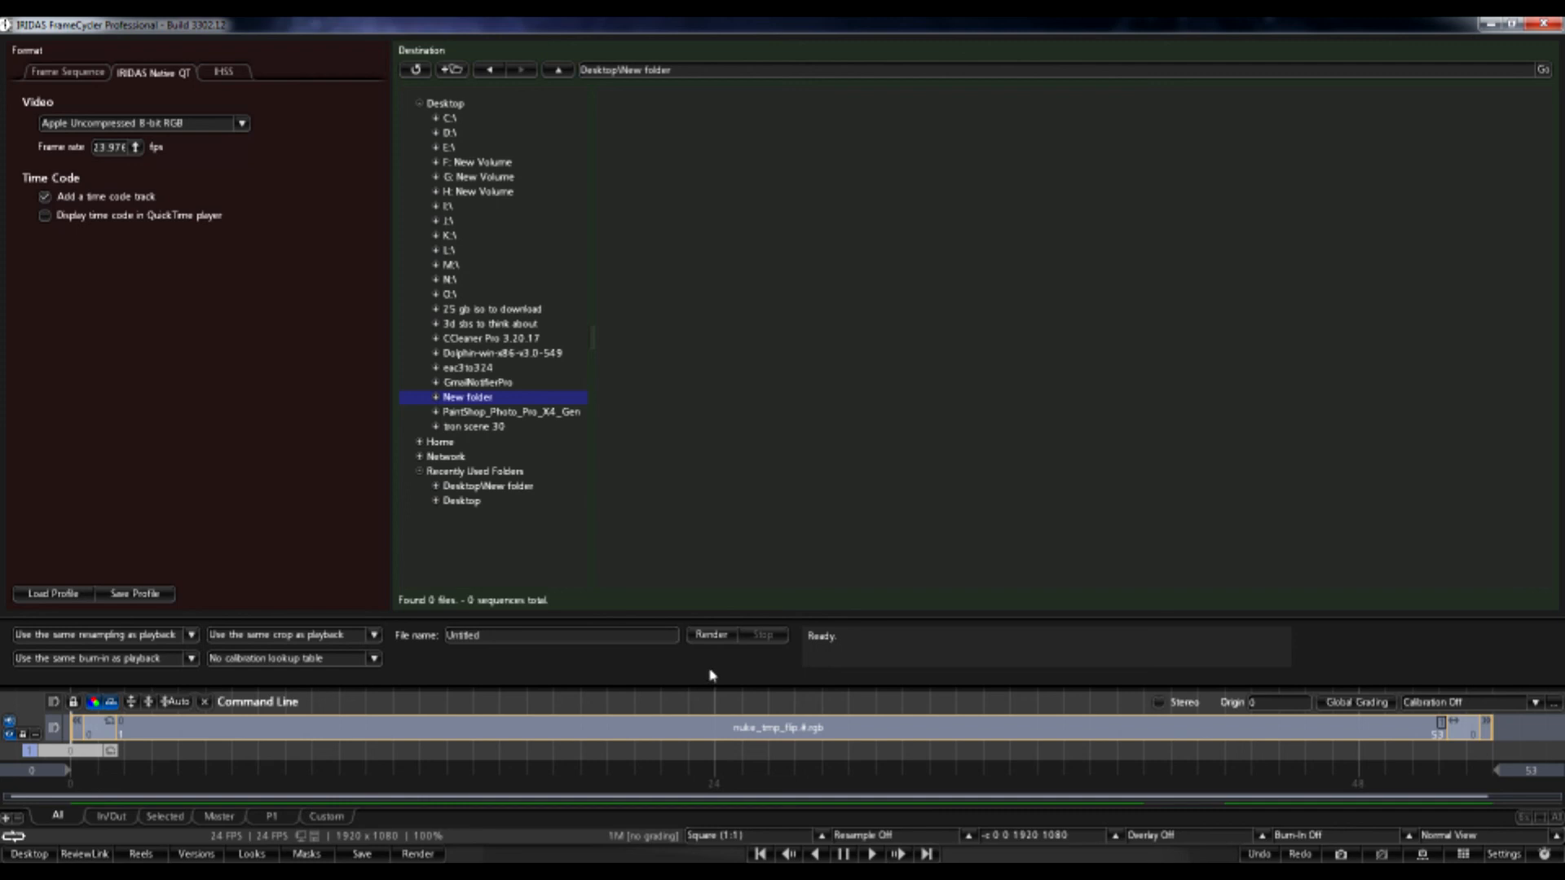
{"action": "left_click", "coordinate": [709, 636]}
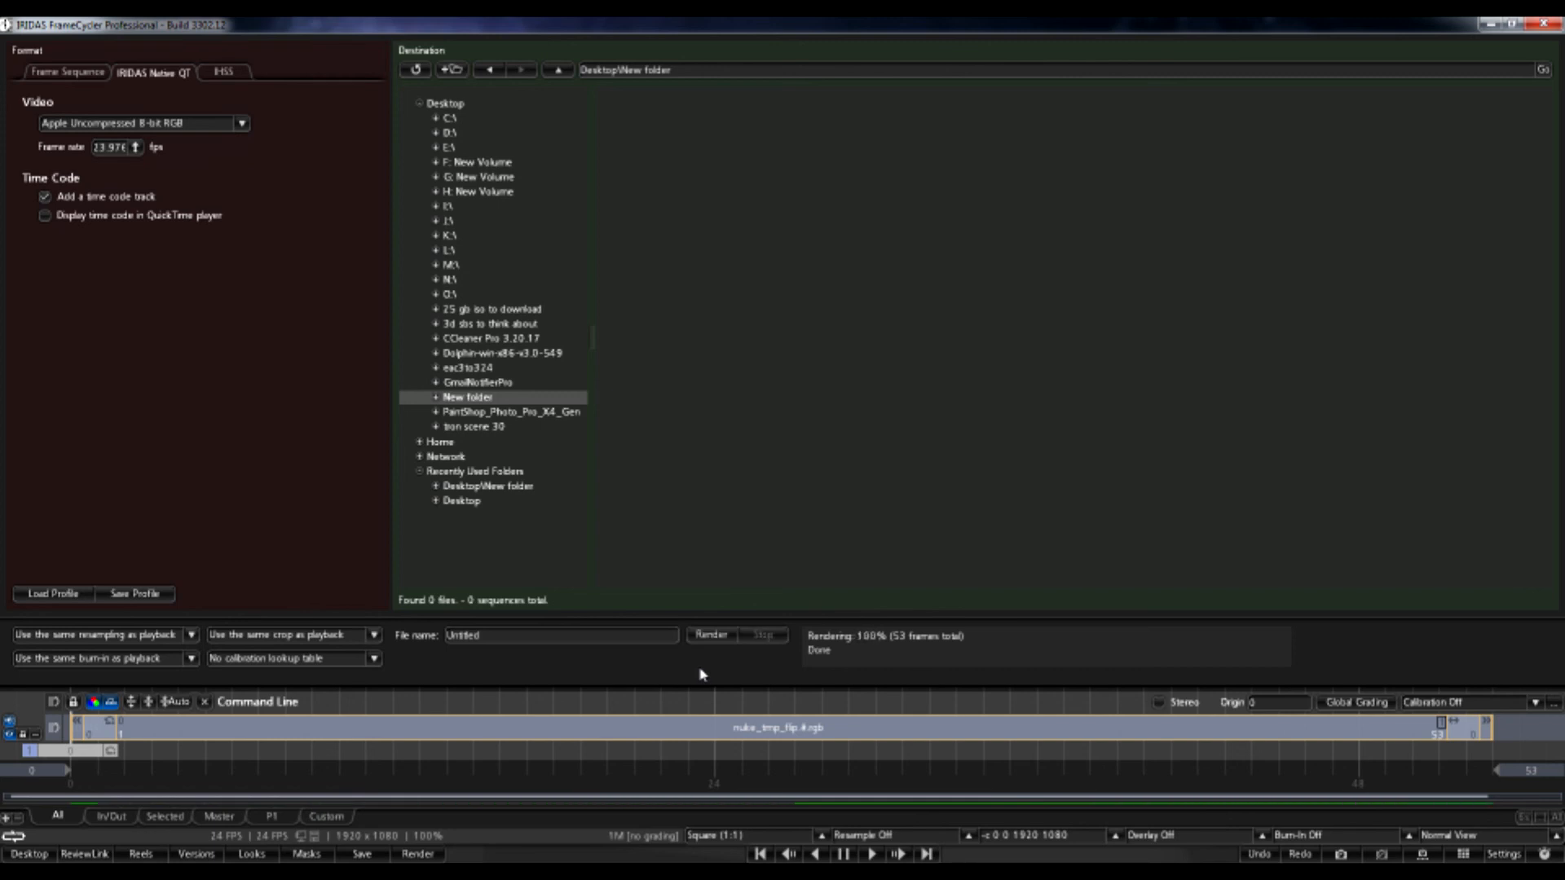
Switch to the New folder window in Windows Explorer and select the rendered Untitled movie to check its file details
{"action": "left_click", "coordinate": [737, 874]}
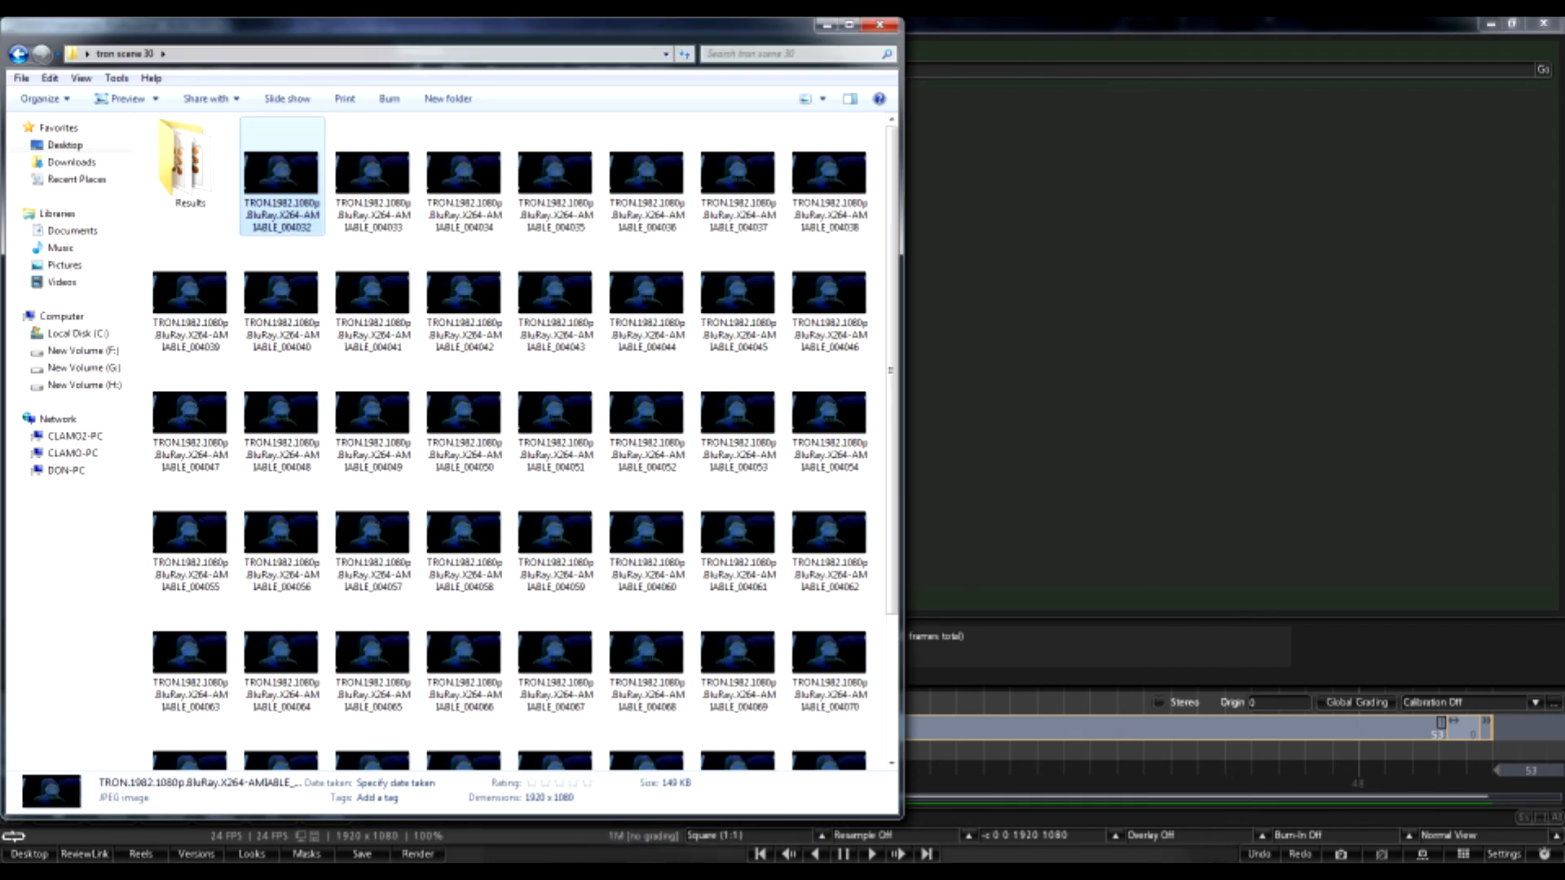
{"action": "left_click", "coordinate": [729, 874]}
{"action": "left_click", "coordinate": [783, 874]}
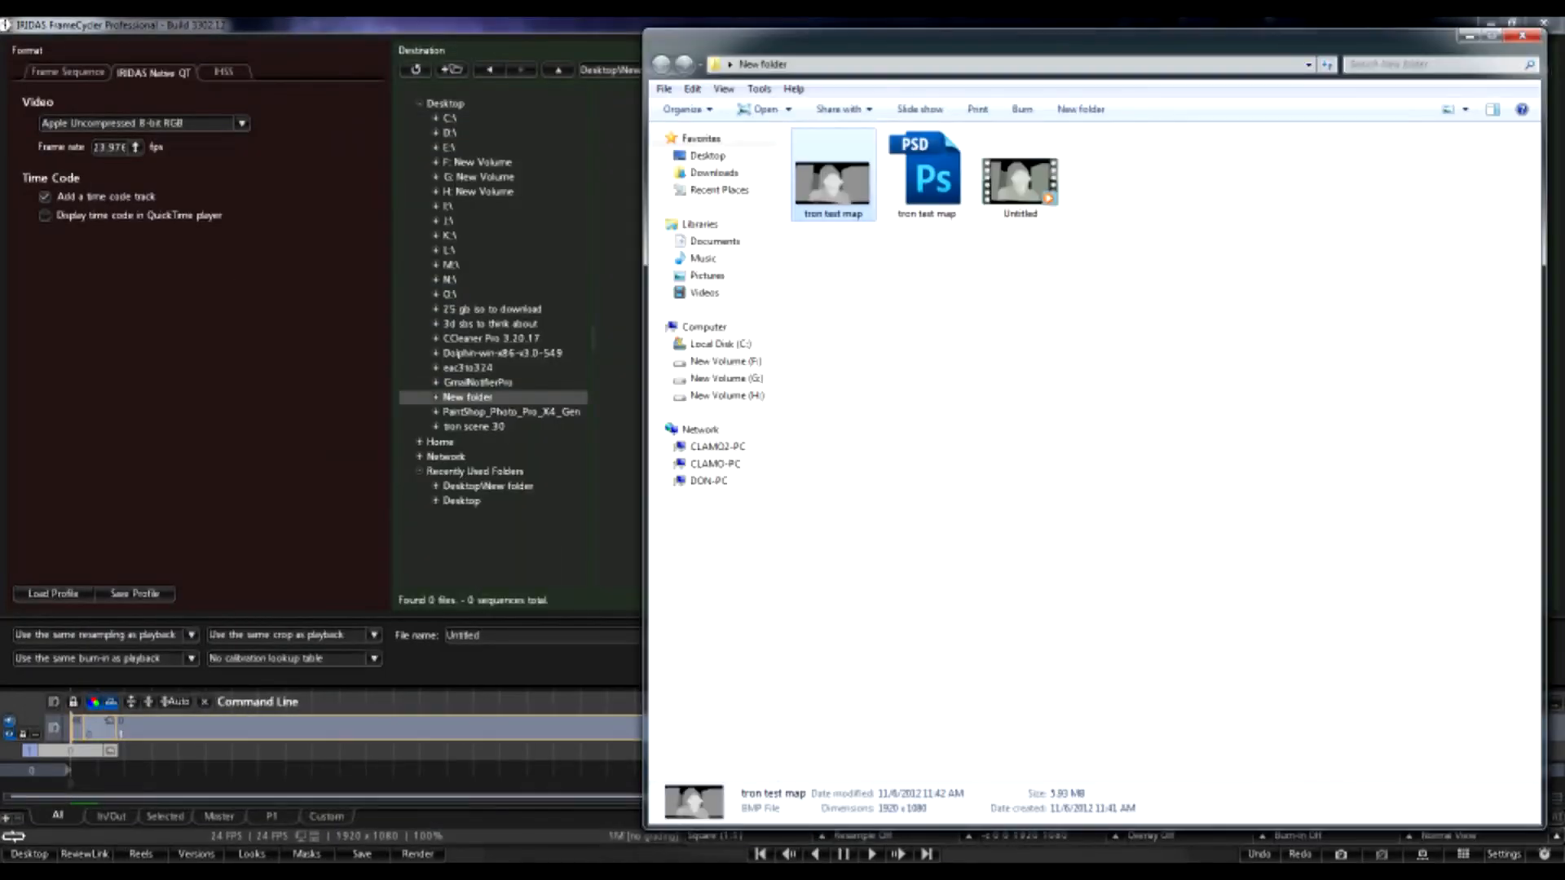
{"action": "left_click", "coordinate": [1039, 205]}
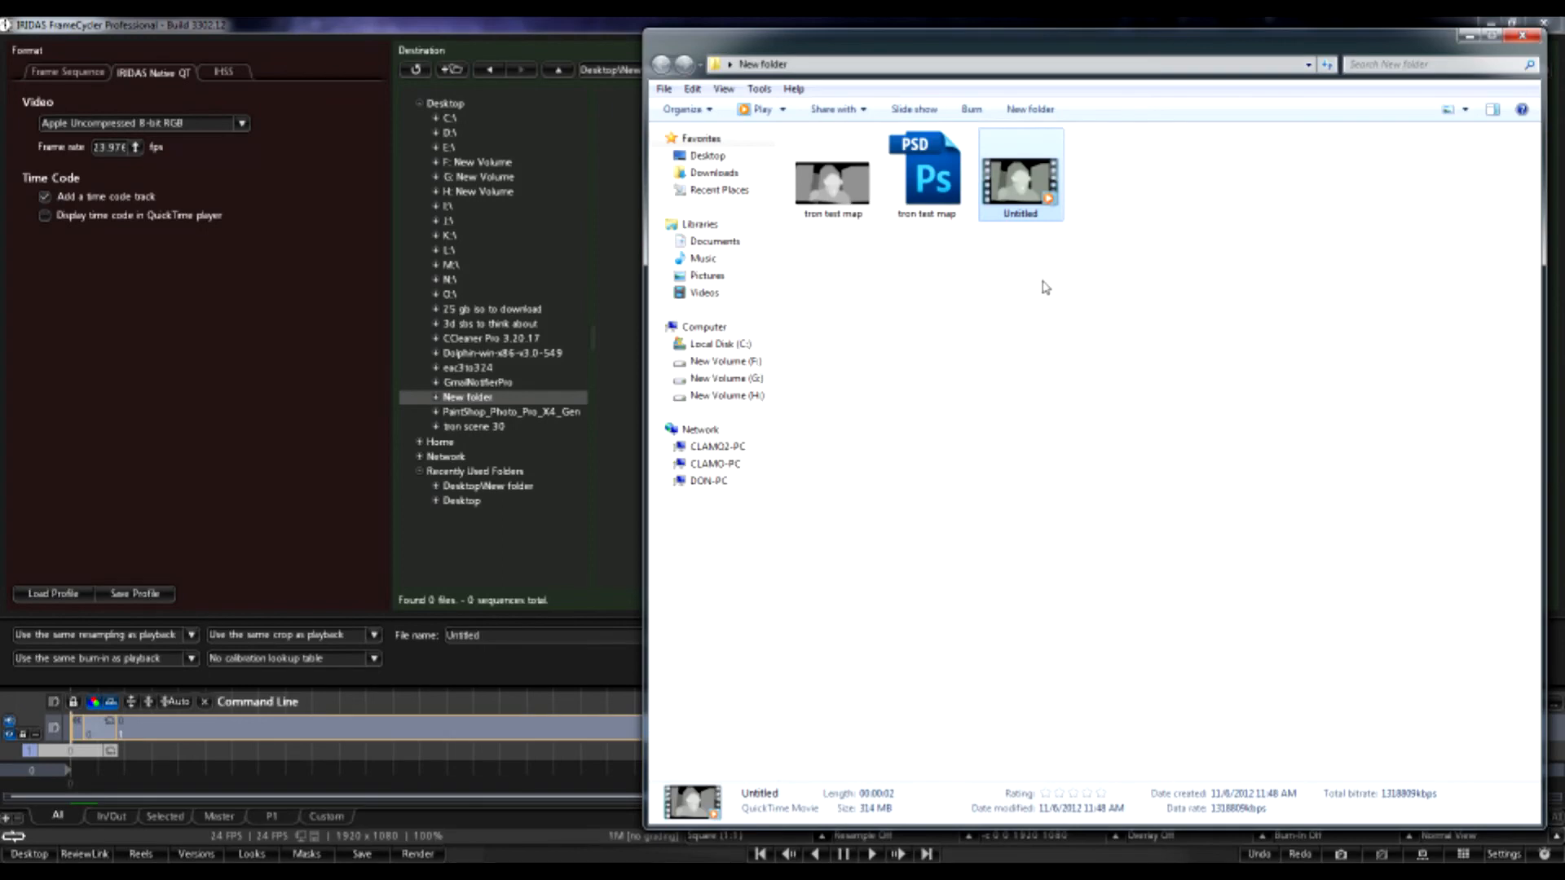